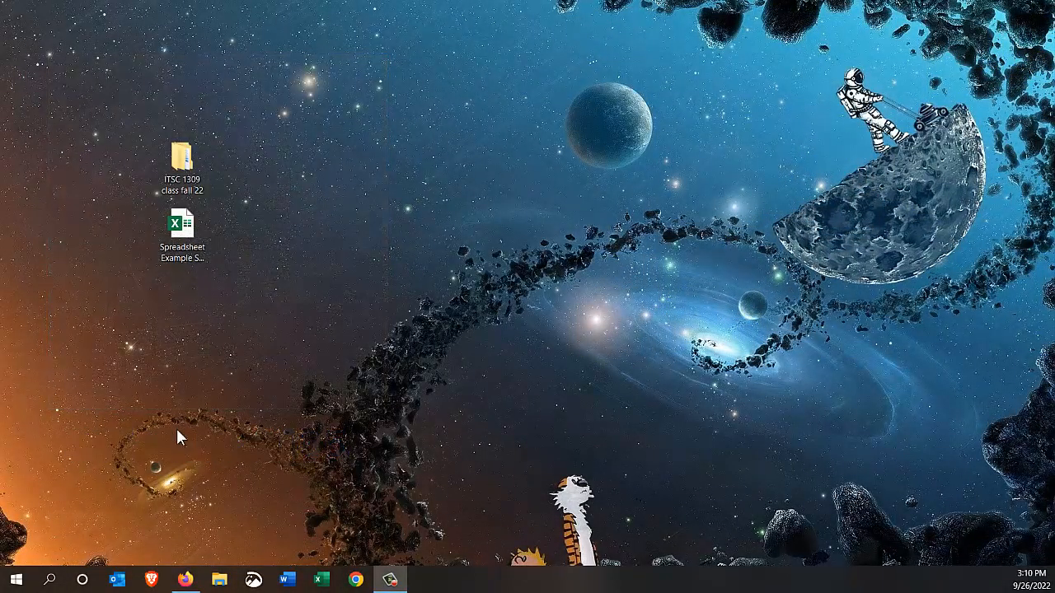
Open the ITSC 1309 class fall 22 folder and create a new subfolder in it named Excel
{"action": "double_click", "coordinate": [181, 165]}
{"action": "left_click_drag", "start_coordinate": [537, 42], "coordinate": [545, 67]}
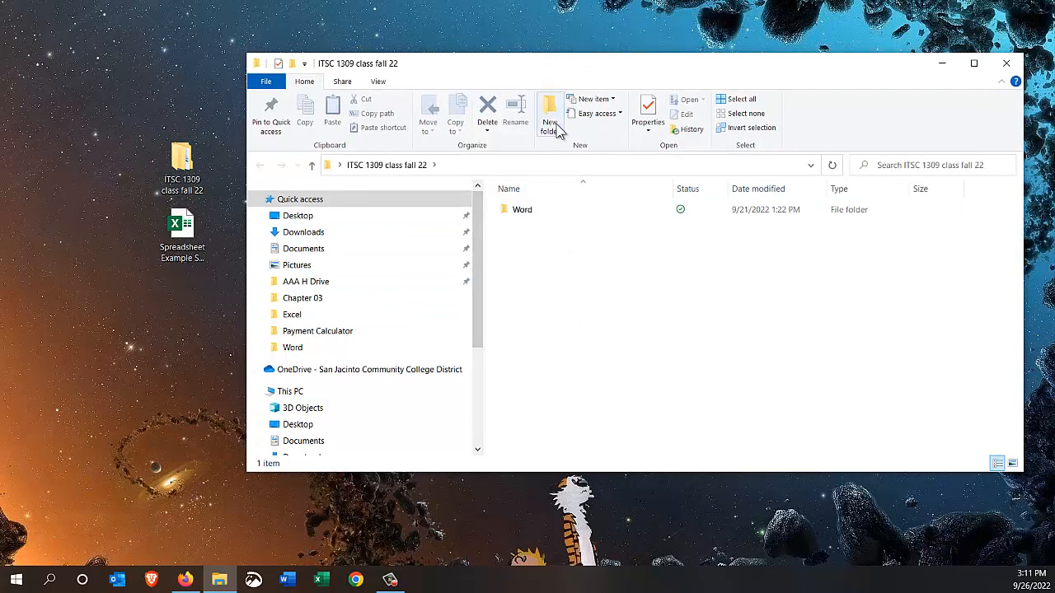
{"action": "left_click", "coordinate": [557, 125]}
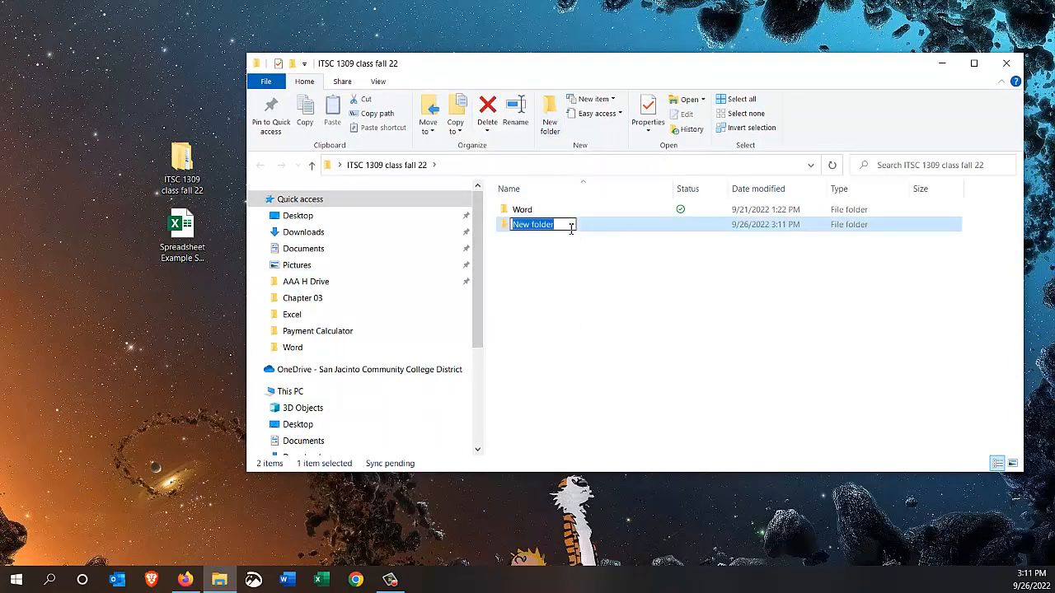
{"action": "type", "text": "Ex"}
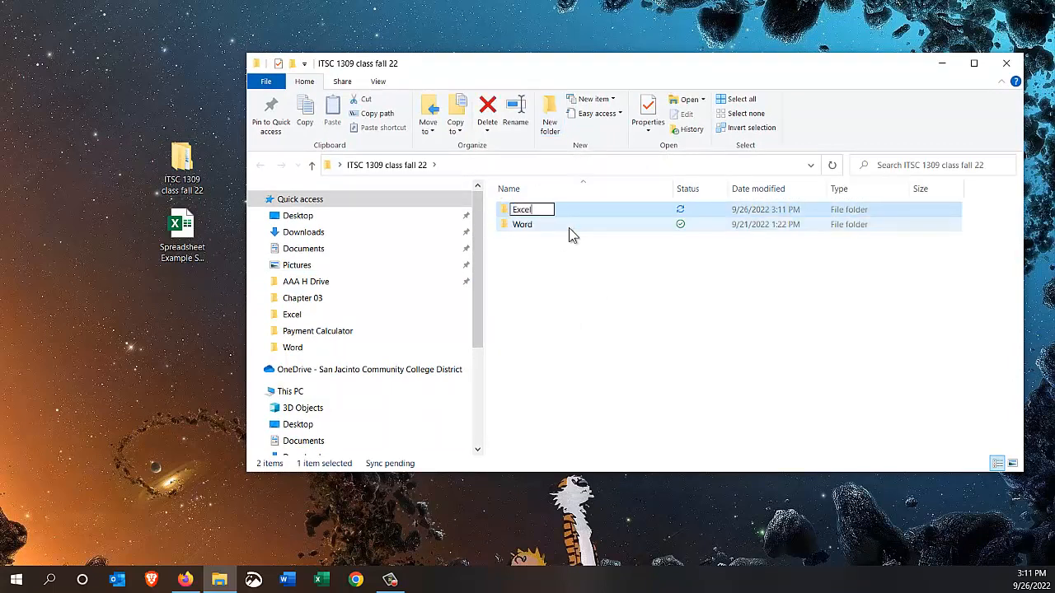
{"action": "type", "text": "cel"}
{"action": "key", "text": "Return"}
Move the desktop workbook Spreadsheet Example Start f22 into the new Excel folder and open it from there
{"action": "left_click", "coordinate": [185, 247]}
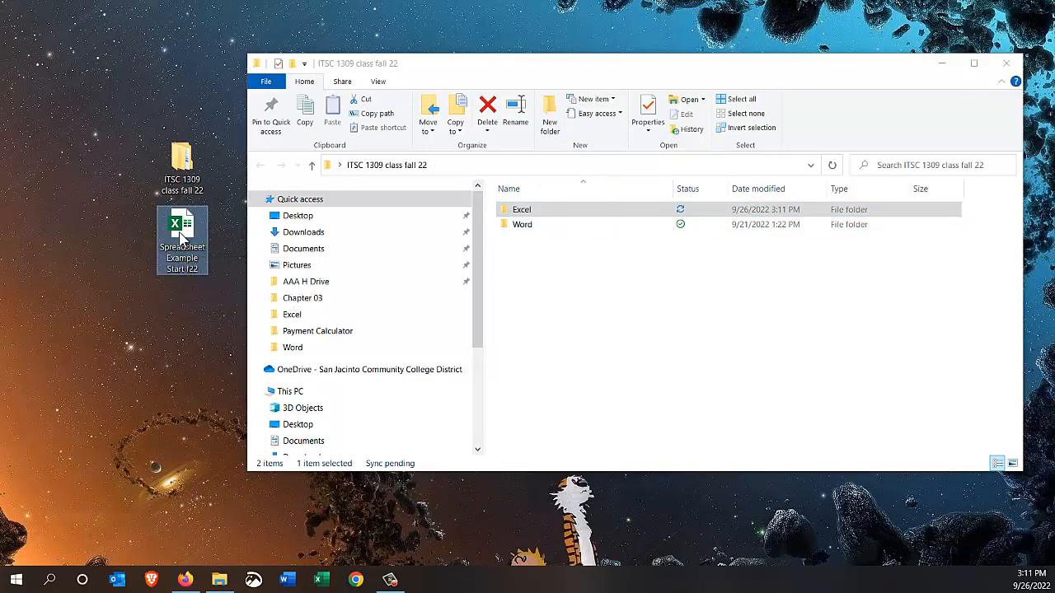
{"action": "left_click_drag", "start_coordinate": [171, 277], "coordinate": [532, 216]}
{"action": "double_click", "coordinate": [532, 214]}
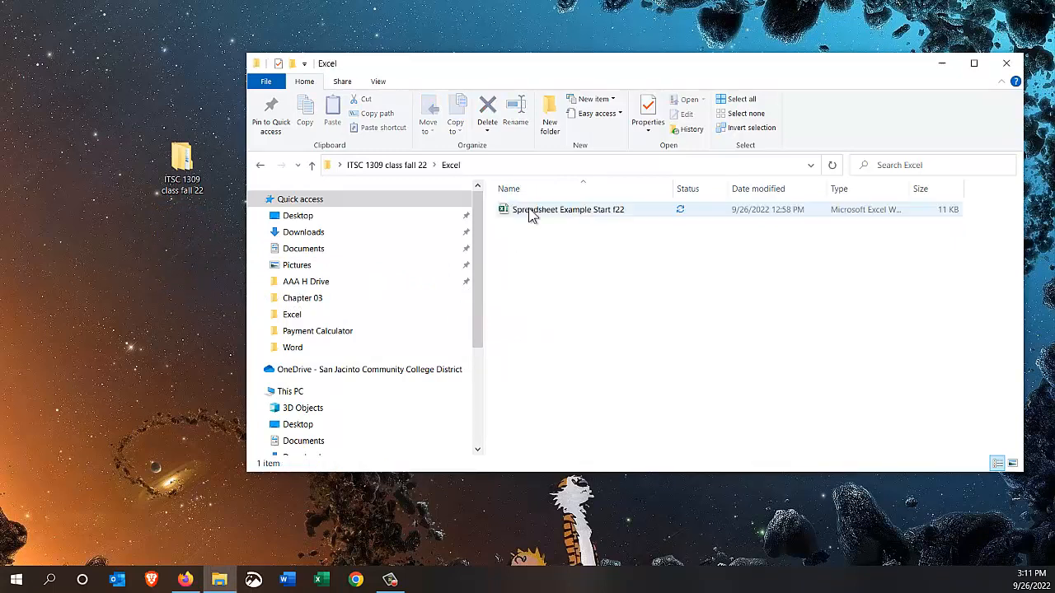
{"action": "double_click", "coordinate": [530, 216]}
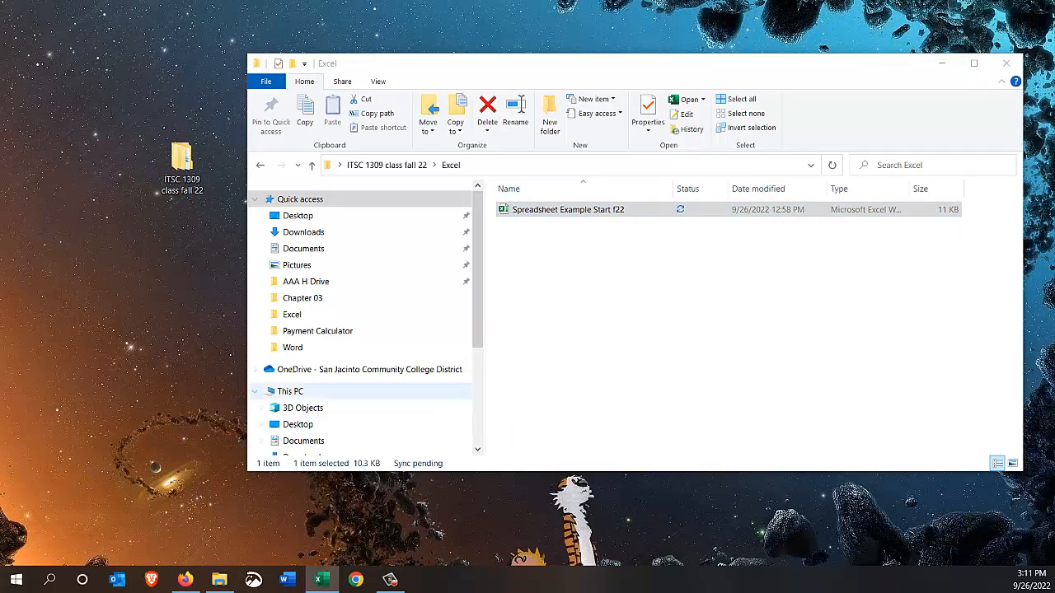
{"action": "left_click_drag", "start_coordinate": [493, 592], "coordinate": [420, 7]}
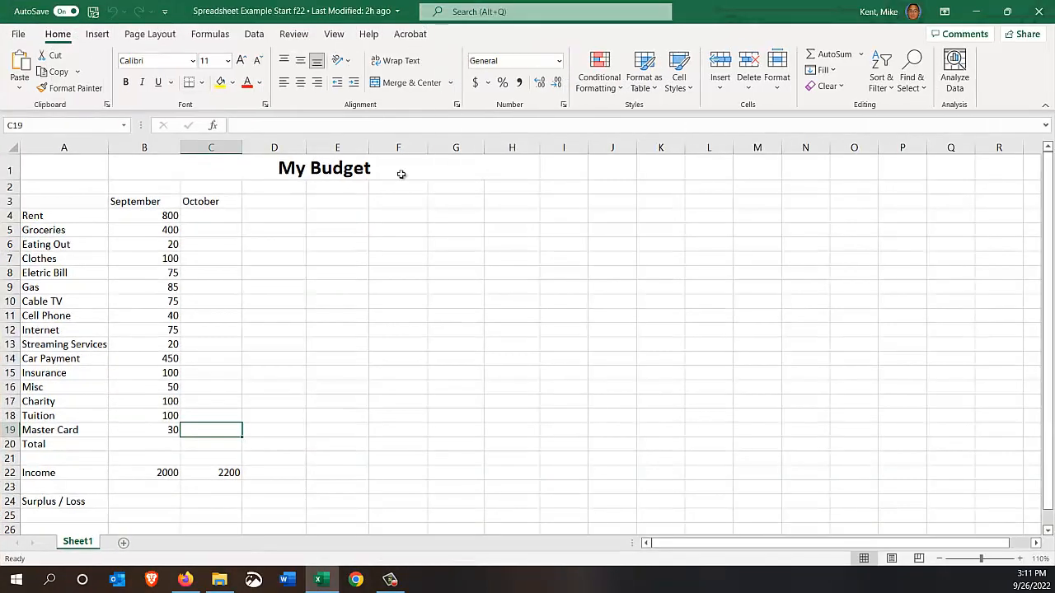
Clear the October income value in cell C22
{"action": "key", "text": "Down"}
{"action": "key", "text": "Down"}
{"action": "key", "text": "Down"}
{"action": "key", "text": "Delete"}
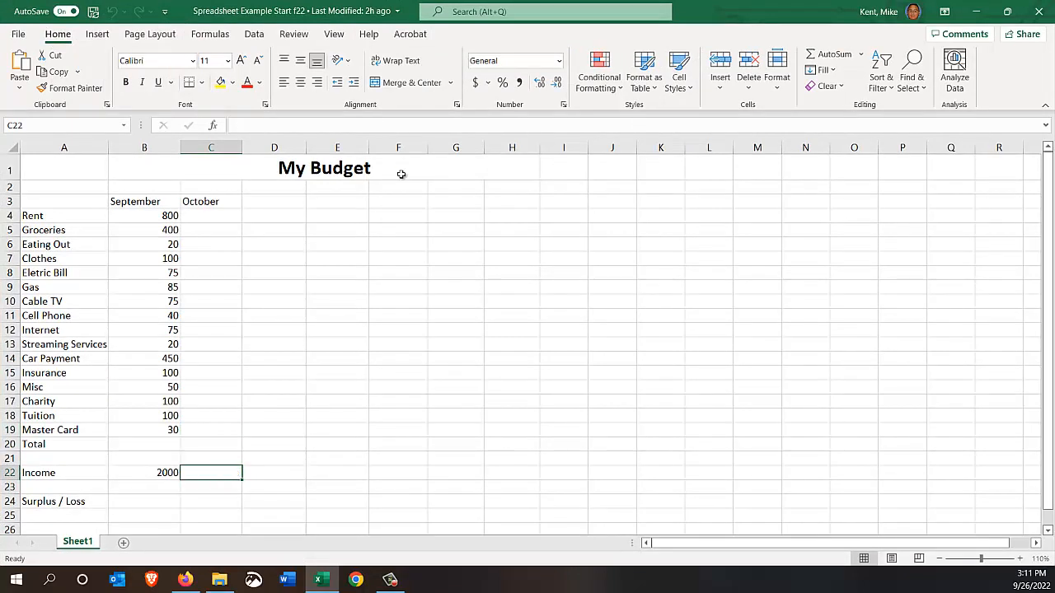
Review the budget's expense categories in column A from Rent down to Master Card
{"action": "left_click", "coordinate": [137, 215]}
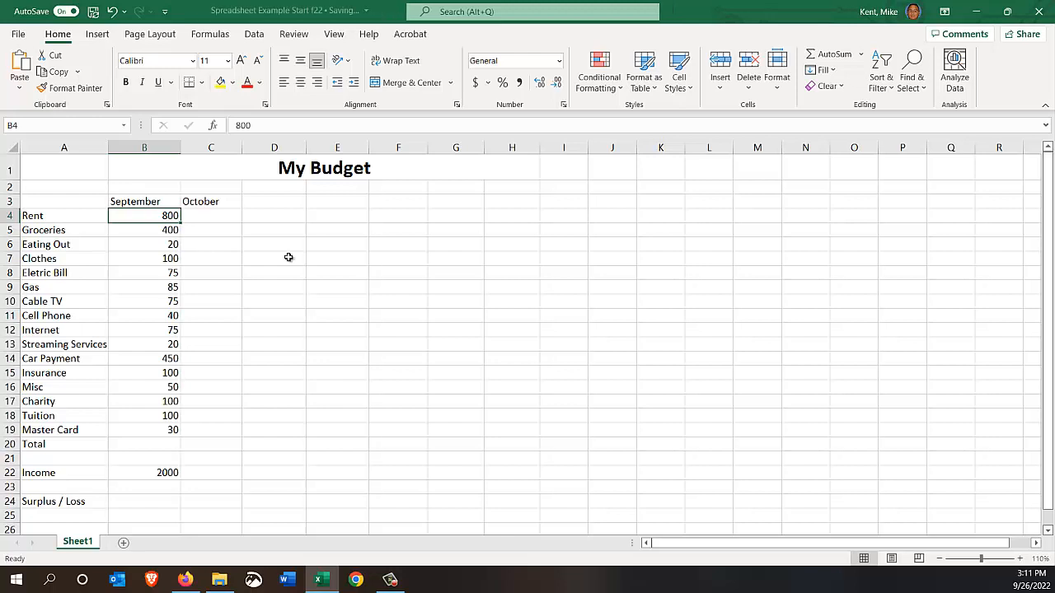
{"action": "key", "text": "Left"}
{"action": "key", "text": "Down"}
{"action": "key", "text": "Down"}
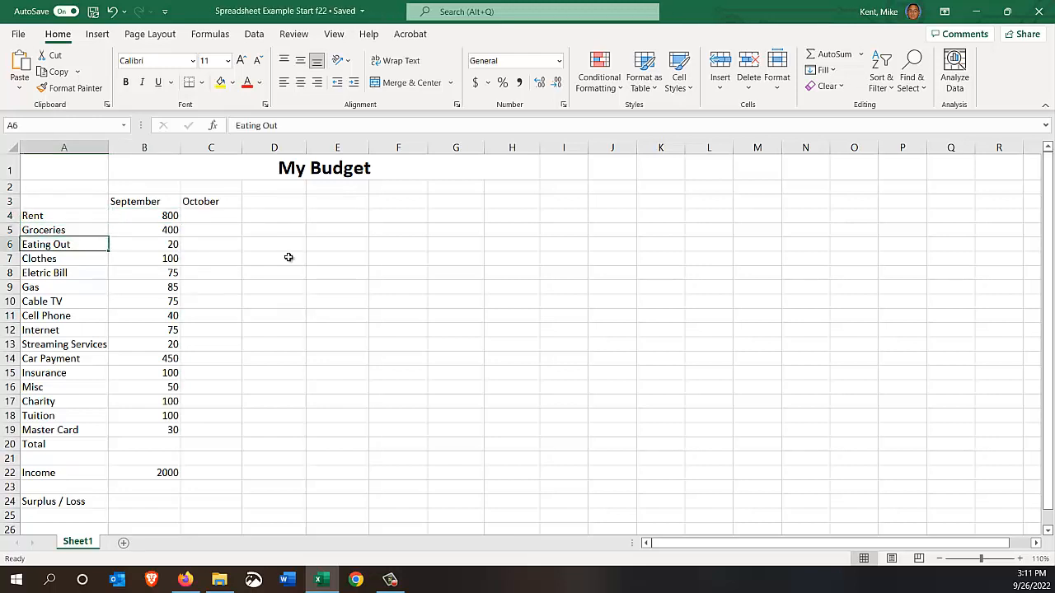
{"action": "key", "text": "Down"}
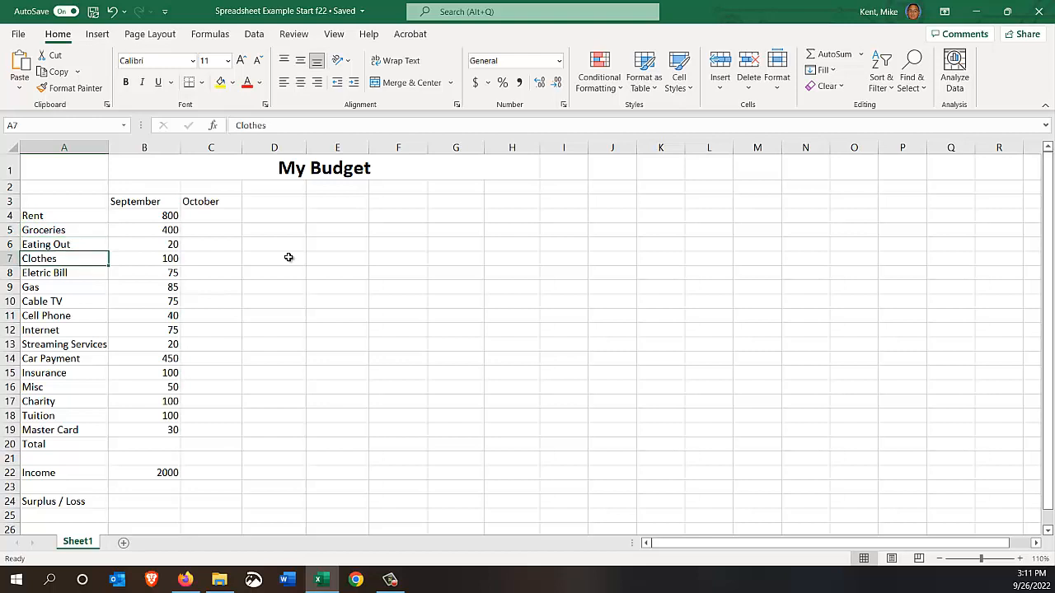
{"action": "key", "text": "Down"}
{"action": "key", "text": "Down"}
{"action": "key", "text": "Down"}
{"action": "key", "text": "Down"}
{"action": "key", "text": "Down"}
{"action": "key", "text": "Down"}
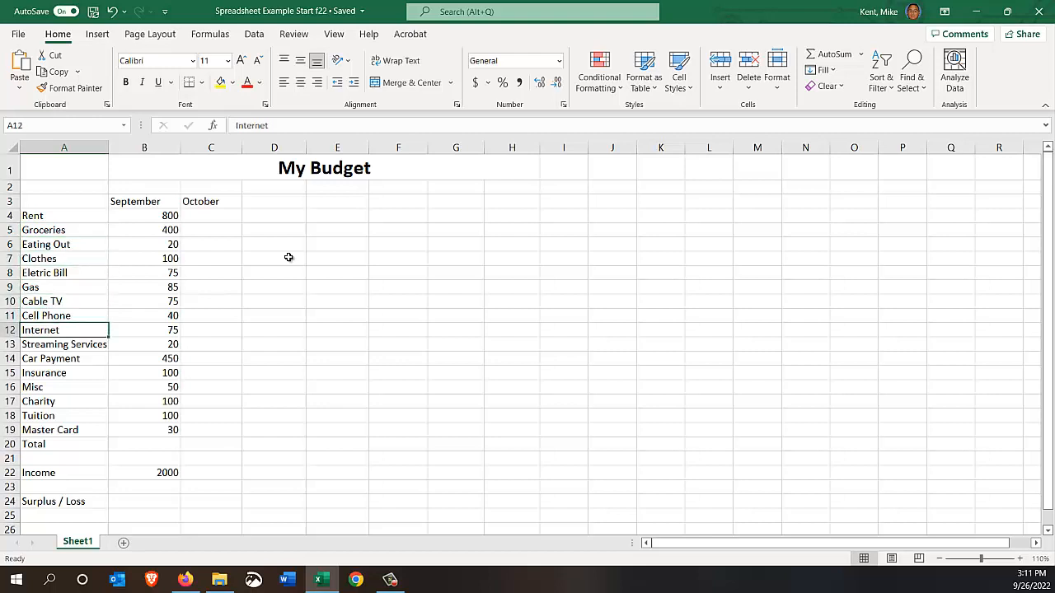
{"action": "key", "text": "Up"}
{"action": "key", "text": "Down"}
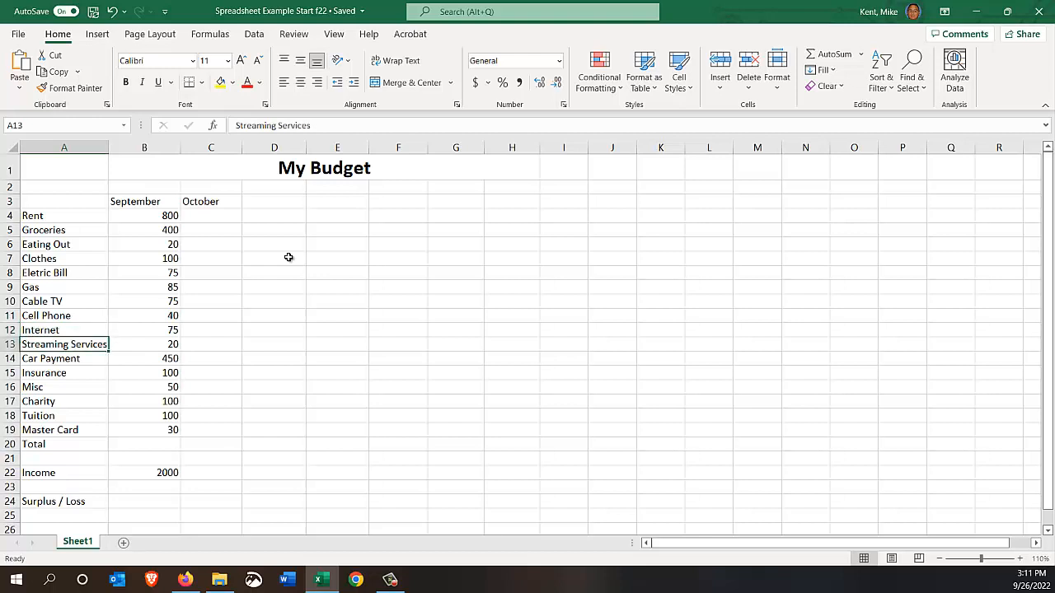
{"action": "key", "text": "Down"}
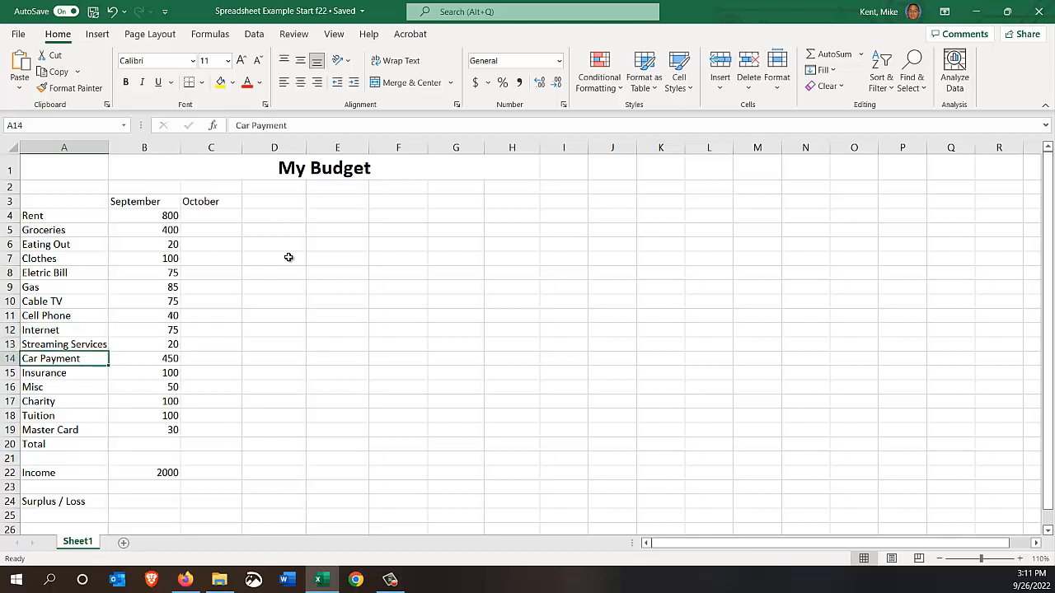
{"action": "key", "text": "Down"}
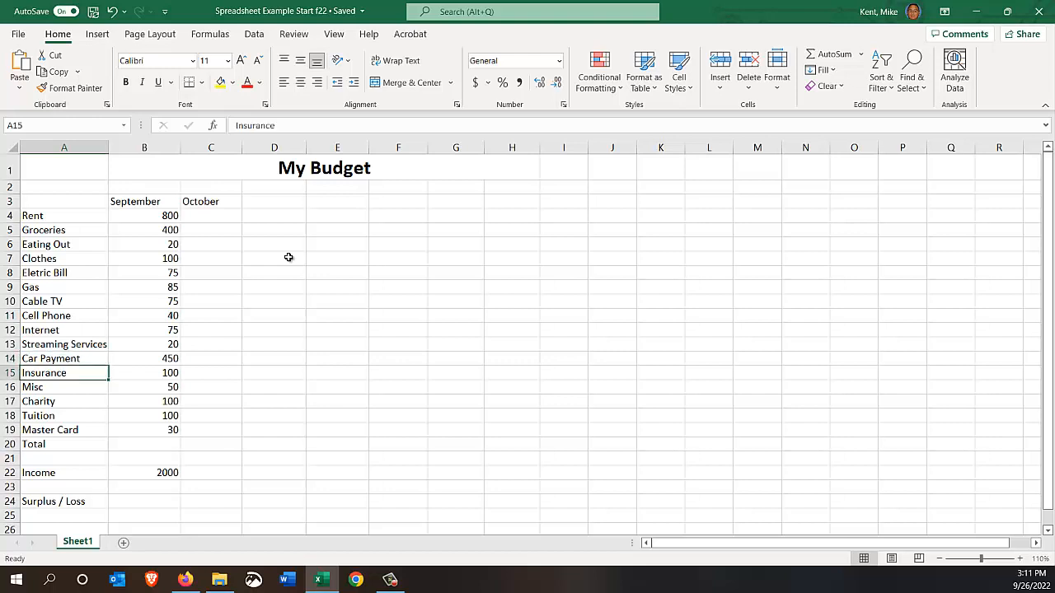
{"action": "key", "text": "Down"}
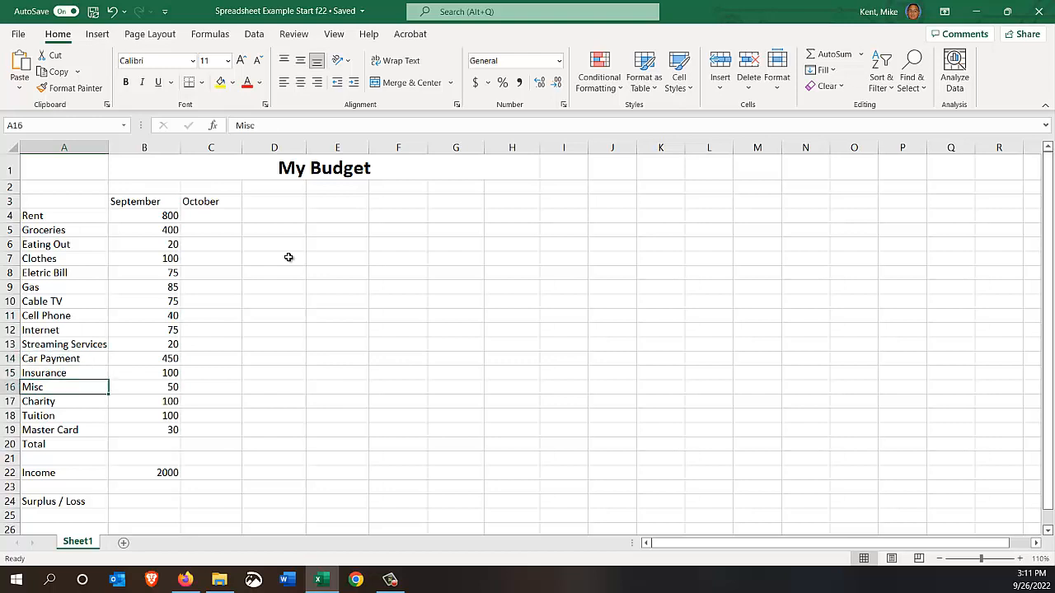
{"action": "key", "text": "Down"}
{"action": "key", "text": "Down"}
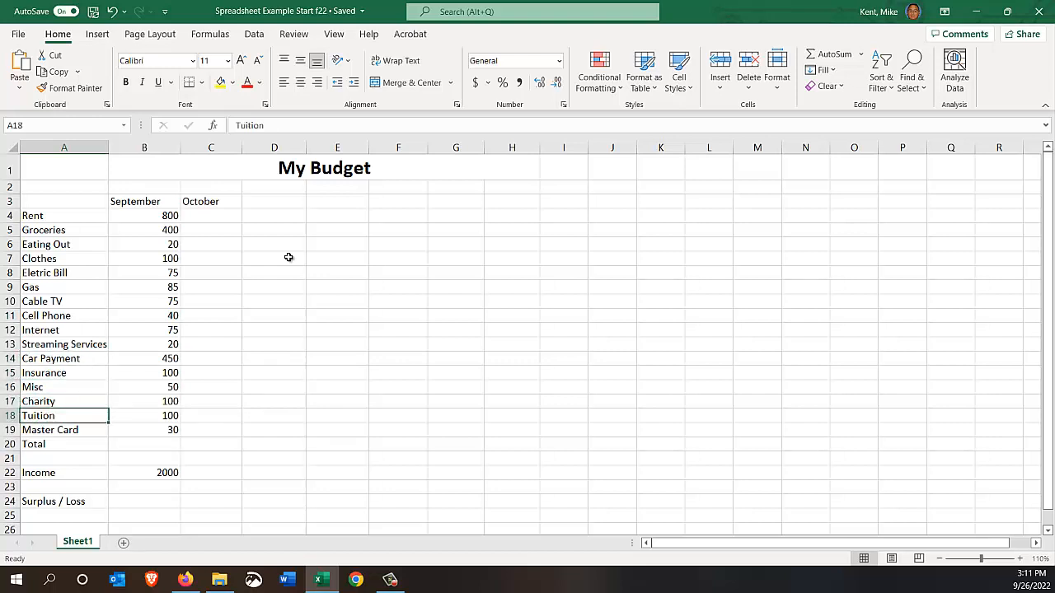
{"action": "key", "text": "Down"}
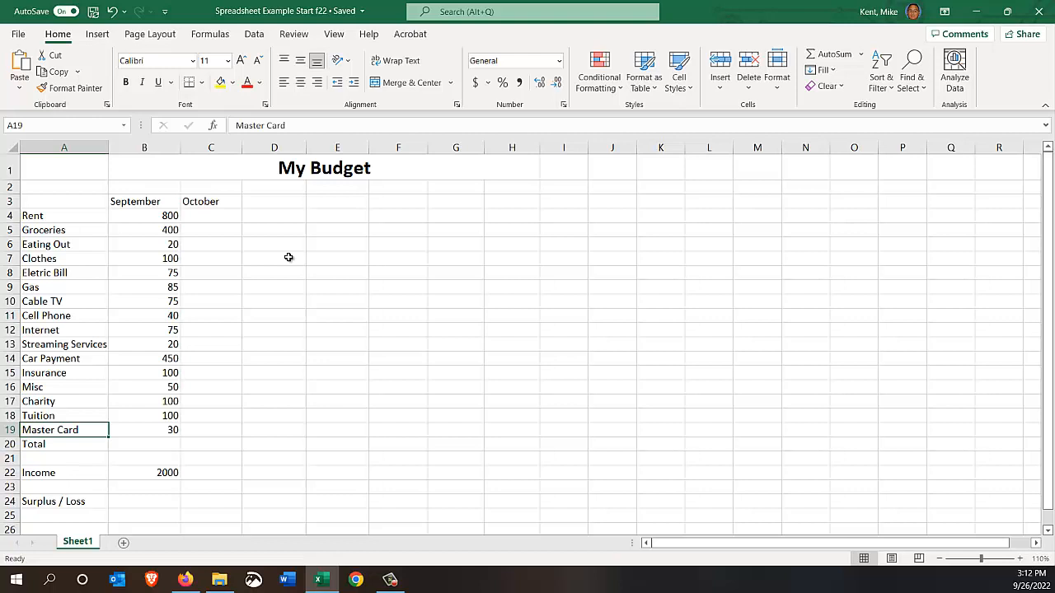
Review the September column from the empty Total cell back up to the Rent amount
{"action": "key", "text": "Right"}
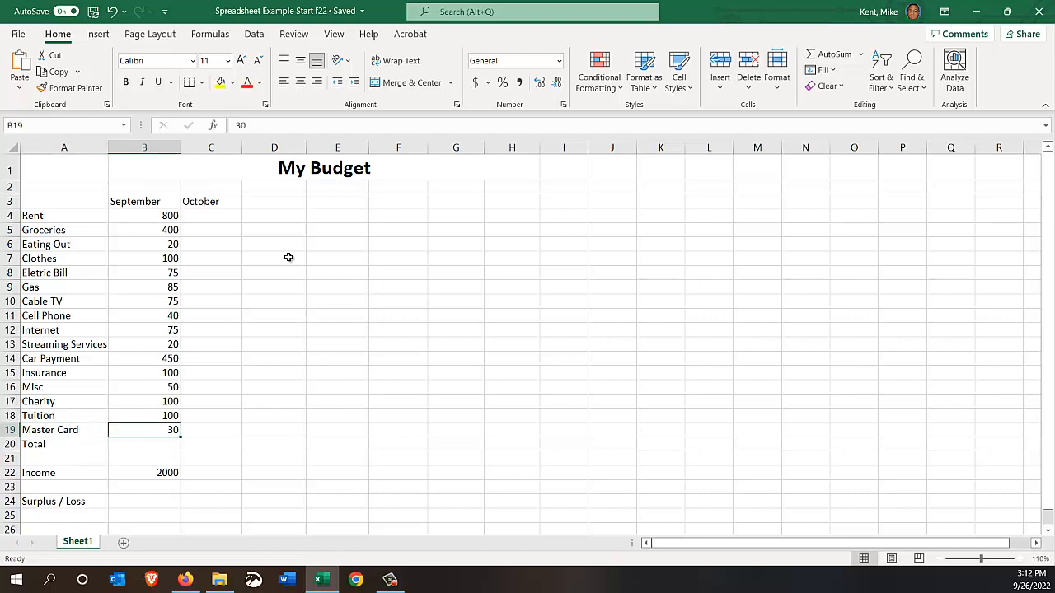
{"action": "key", "text": "Down"}
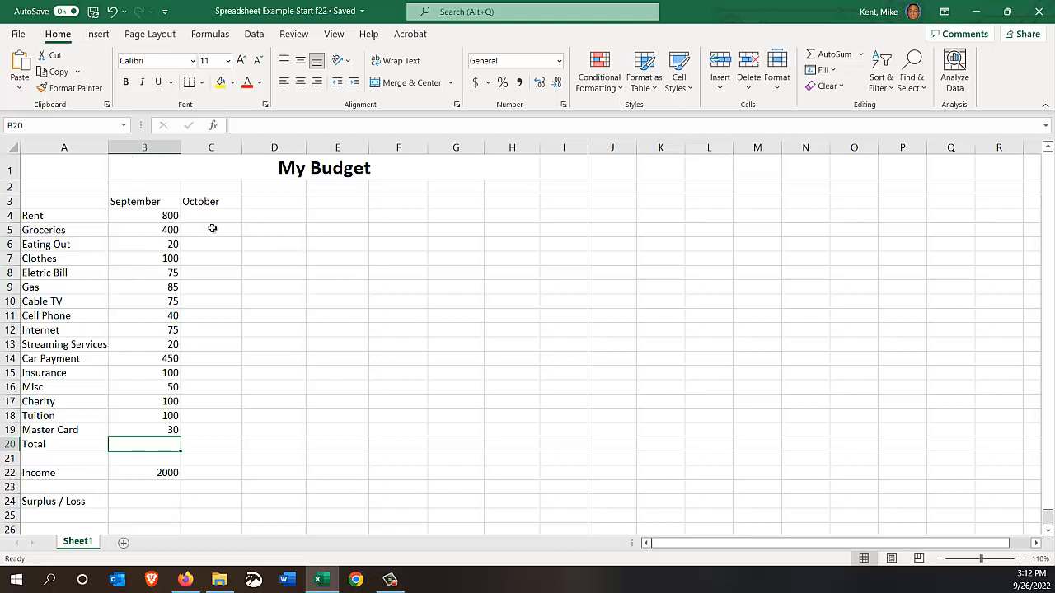
{"action": "key", "text": "Up"}
{"action": "key", "text": "Up"}
{"action": "key", "text": "Up"}
{"action": "key", "text": "Up"}
{"action": "key", "text": "Up"}
{"action": "key", "text": "Up"}
{"action": "key", "text": "Up"}
{"action": "key", "text": "Up"}
{"action": "key", "text": "Up"}
{"action": "key", "text": "Up"}
{"action": "key", "text": "Up"}
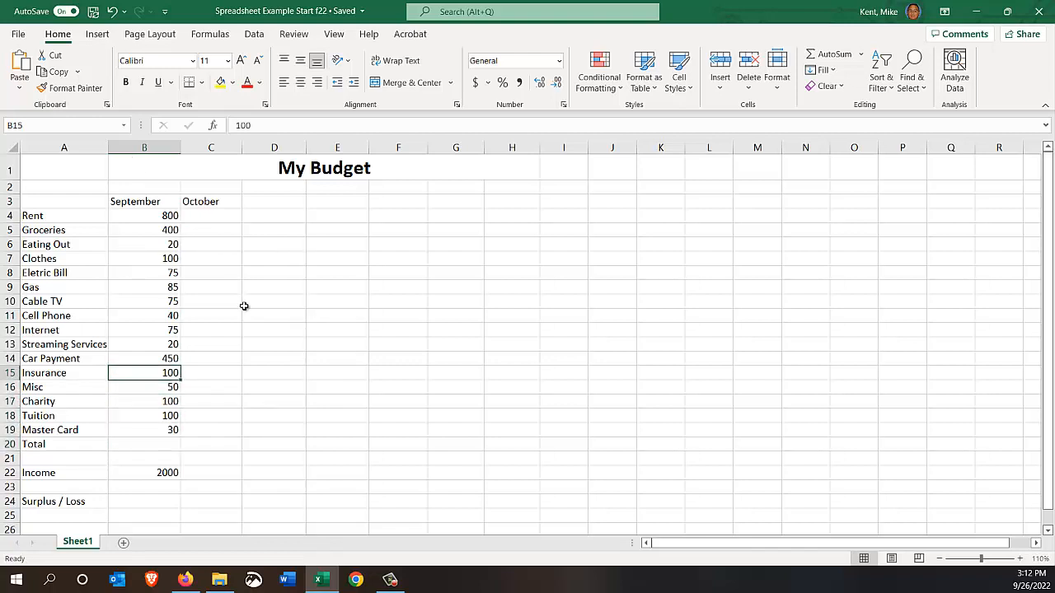
{"action": "key", "text": "Up"}
{"action": "key", "text": "Up"}
{"action": "key", "text": "Up"}
{"action": "key", "text": "Up"}
{"action": "key", "text": "Up"}
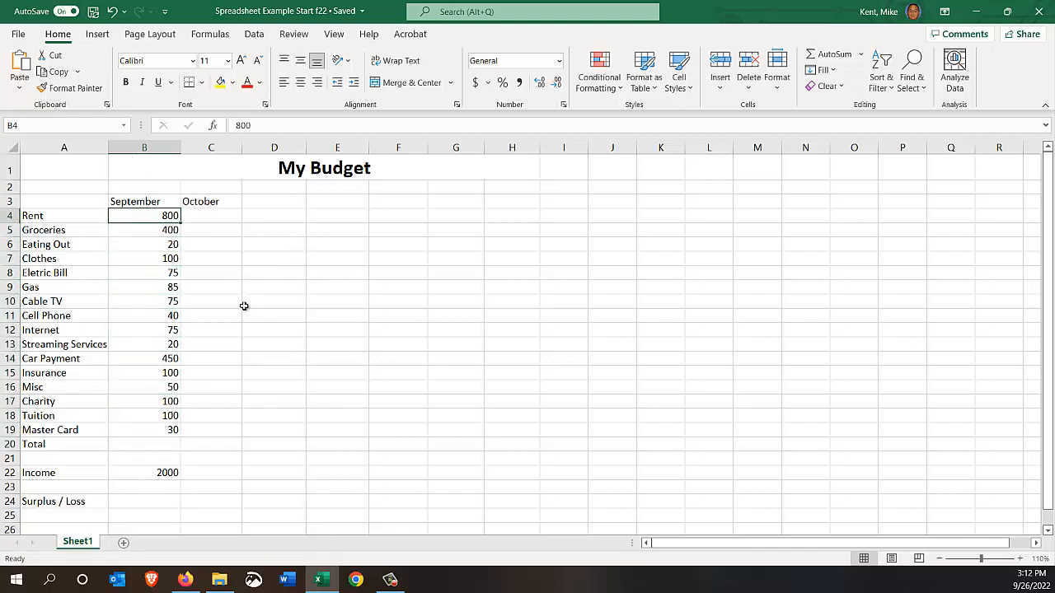
Switch to the Windows Calculator and add the first three September expenses, 800 + 400 + 20
{"action": "left_click", "coordinate": [18, 581]}
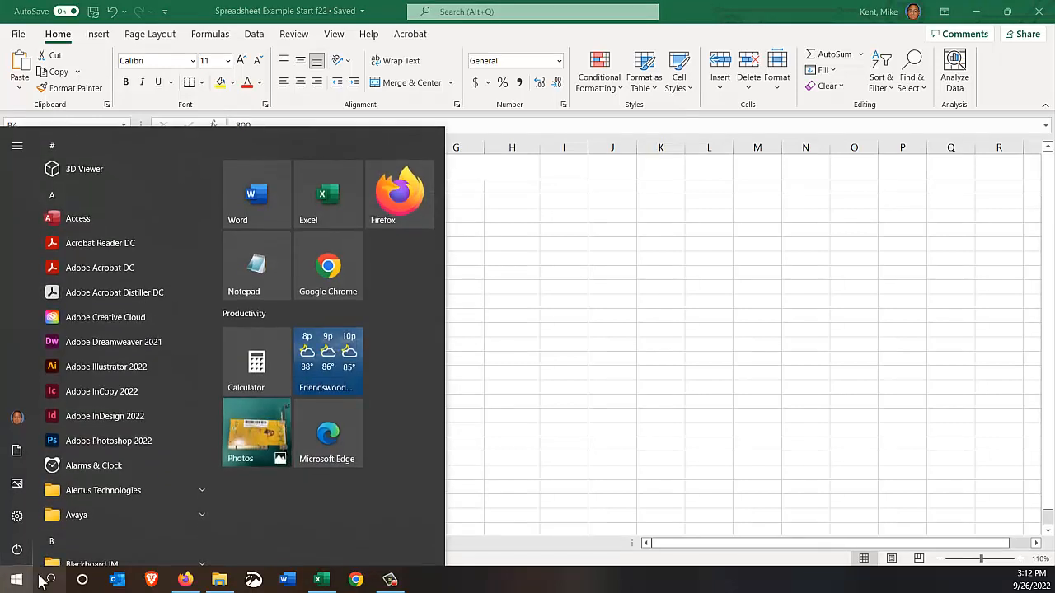
{"action": "left_click", "coordinate": [271, 369]}
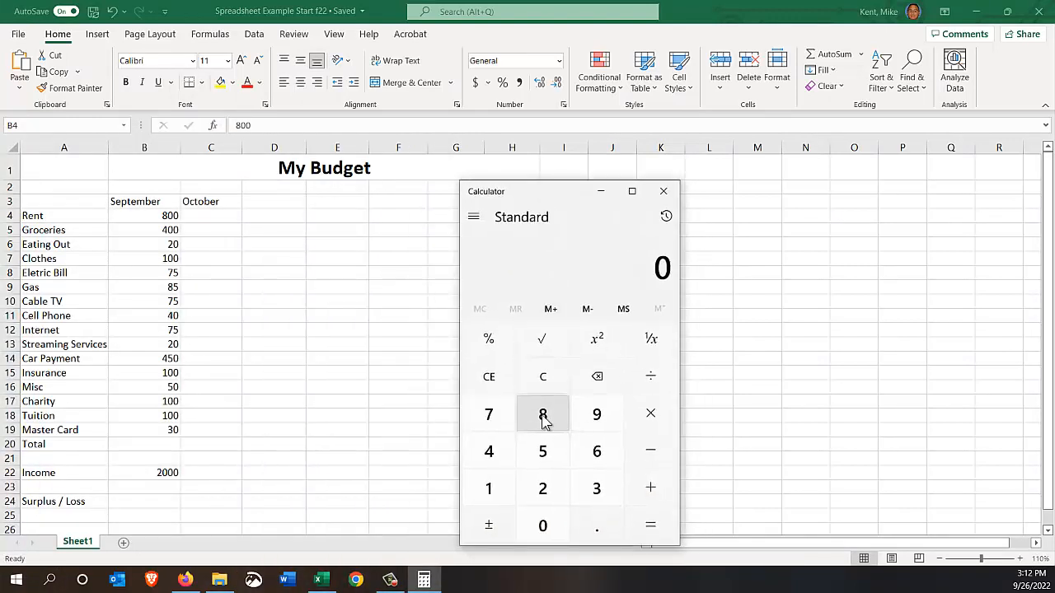
{"action": "left_click", "coordinate": [543, 418]}
{"action": "left_click", "coordinate": [557, 524]}
{"action": "left_click", "coordinate": [556, 525]}
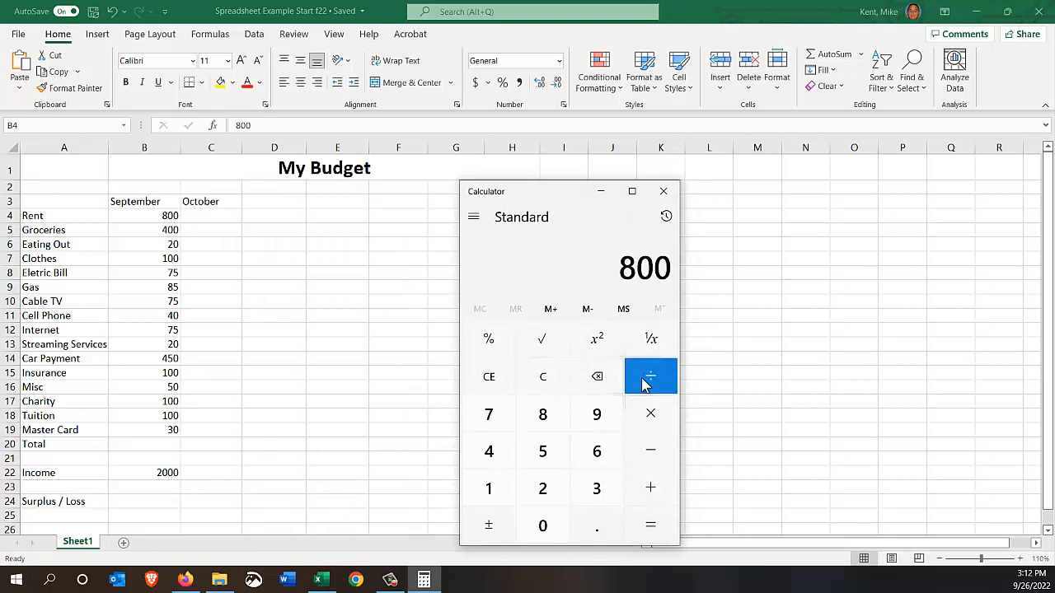
{"action": "left_click", "coordinate": [651, 486]}
{"action": "left_click", "coordinate": [489, 452]}
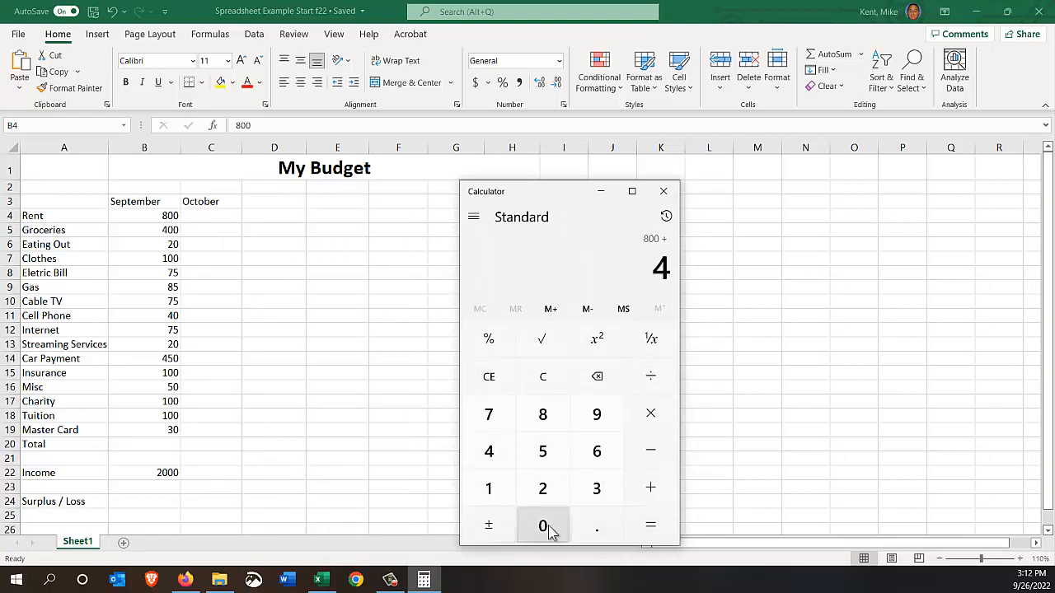
{"action": "left_click", "coordinate": [543, 525]}
{"action": "left_click", "coordinate": [544, 525]}
{"action": "left_click", "coordinate": [651, 493]}
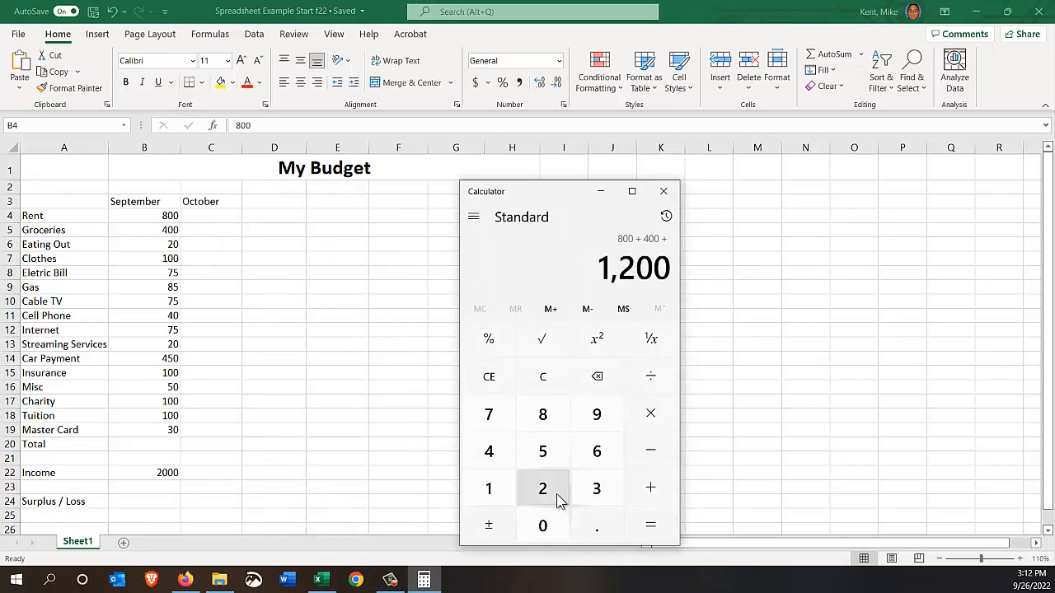
{"action": "left_click", "coordinate": [554, 495]}
{"action": "left_click", "coordinate": [543, 525]}
{"action": "left_click", "coordinate": [650, 525]}
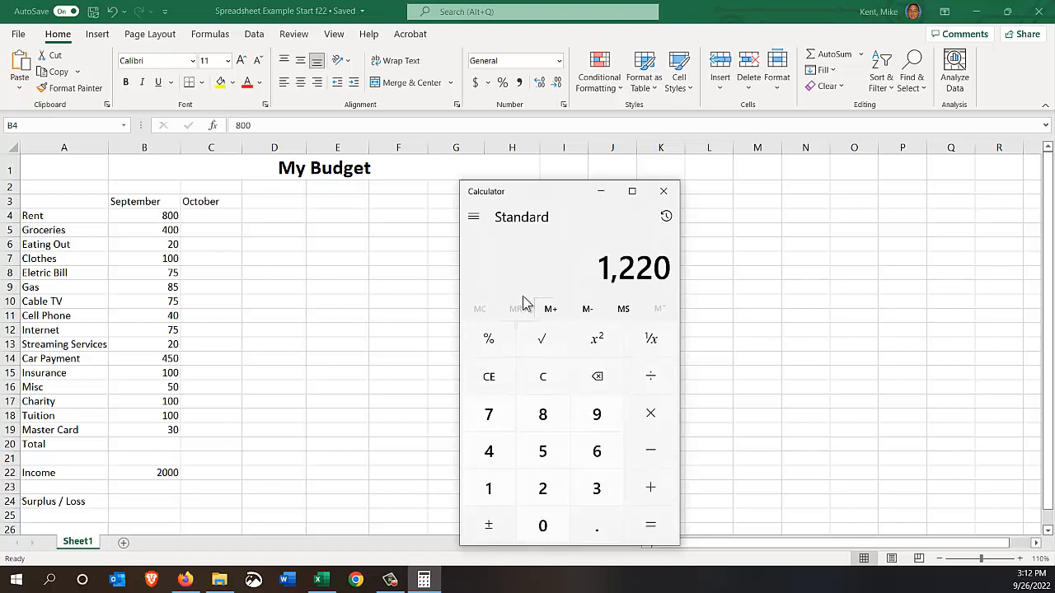
Select the September Total cell B20 in the budget sheet and close the Calculator
{"action": "left_click", "coordinate": [148, 450]}
{"action": "left_click", "coordinate": [147, 446]}
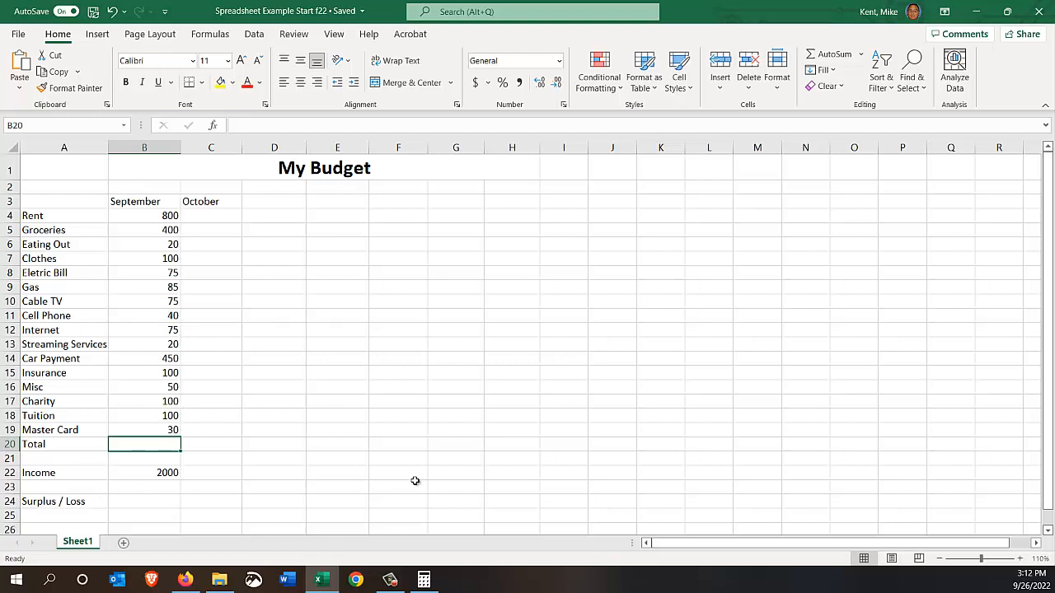
{"action": "left_click", "coordinate": [425, 578]}
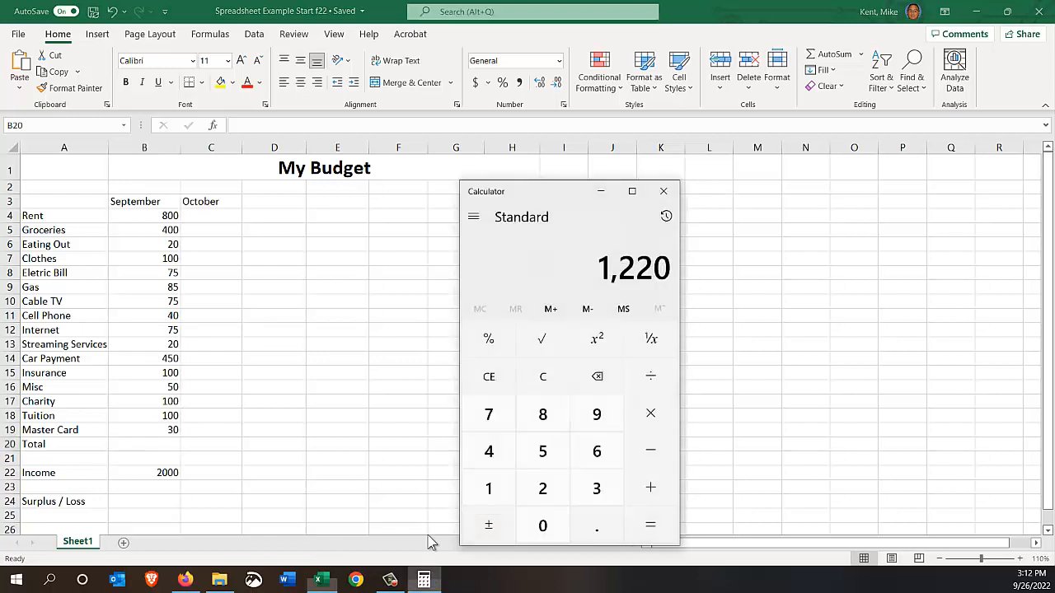
{"action": "left_click", "coordinate": [663, 191]}
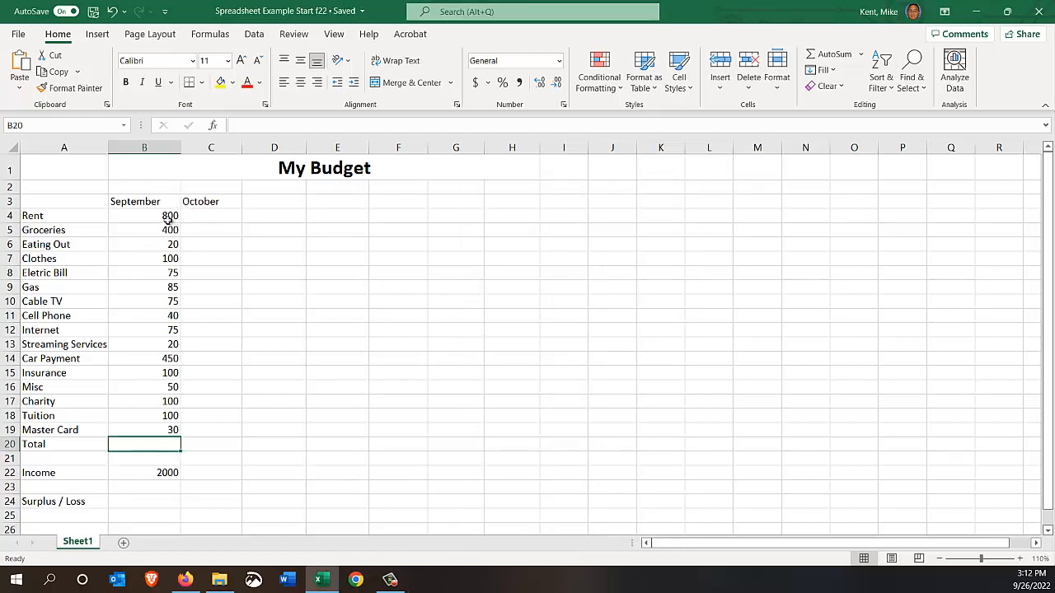
Examine the sheet's text entries: the My Budget title, the September and October headings, and the labels from Rent to Total
{"action": "left_click_drag", "start_coordinate": [169, 217], "coordinate": [141, 215]}
{"action": "left_click", "coordinate": [273, 218]}
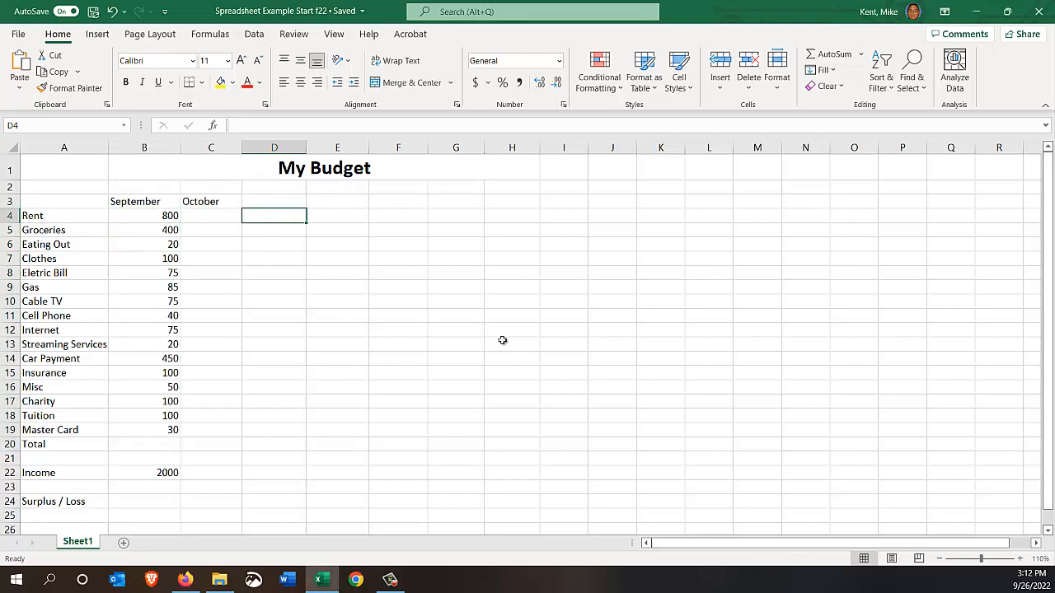
{"action": "left_click", "coordinate": [281, 169]}
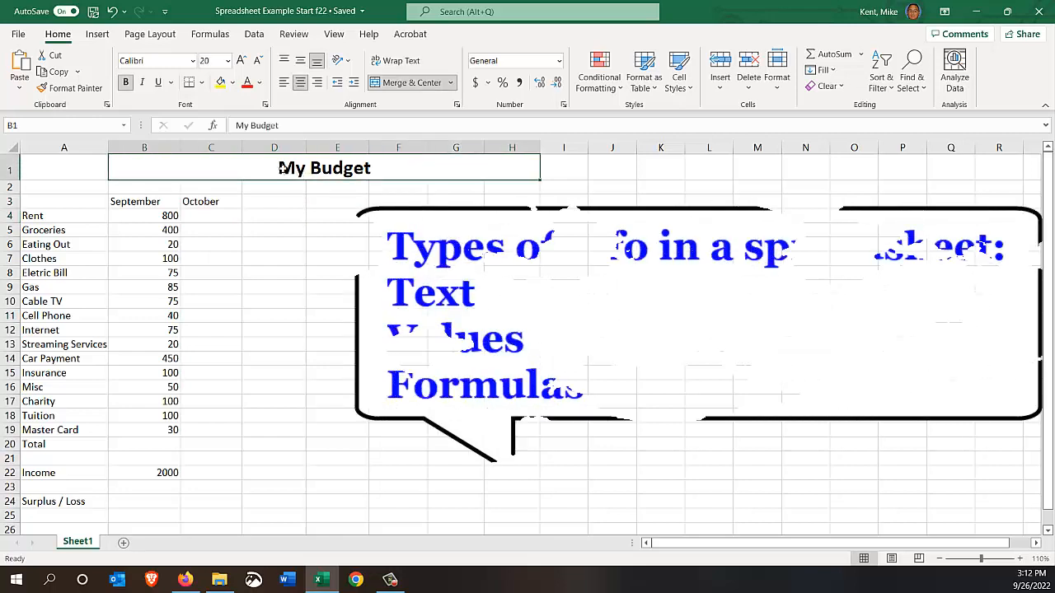
{"action": "left_click", "coordinate": [161, 197]}
{"action": "left_click", "coordinate": [212, 202]}
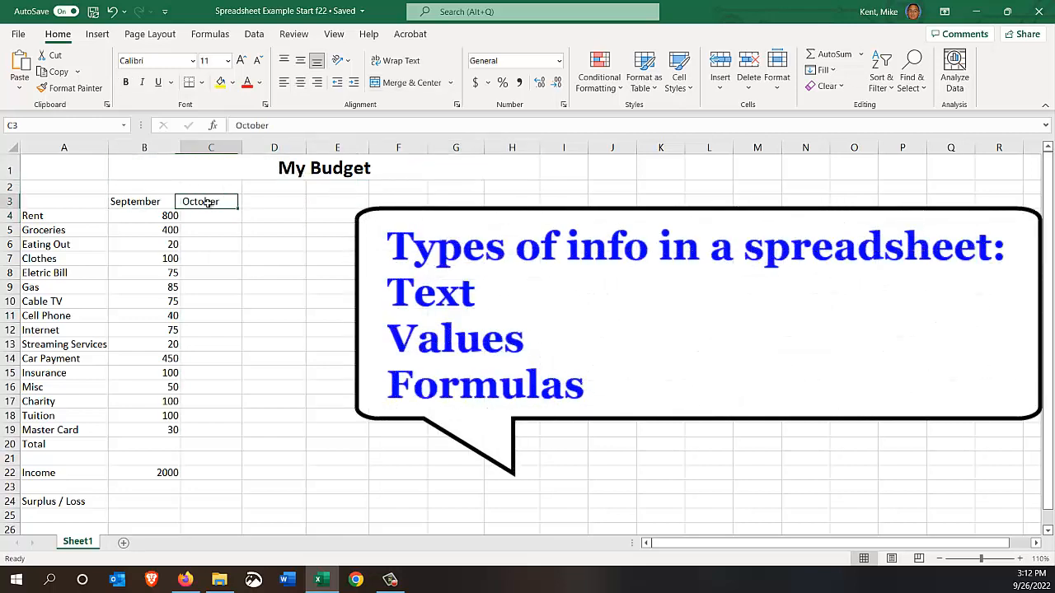
{"action": "left_click", "coordinate": [50, 216]}
{"action": "left_click_drag", "start_coordinate": [50, 273], "coordinate": [64, 443]}
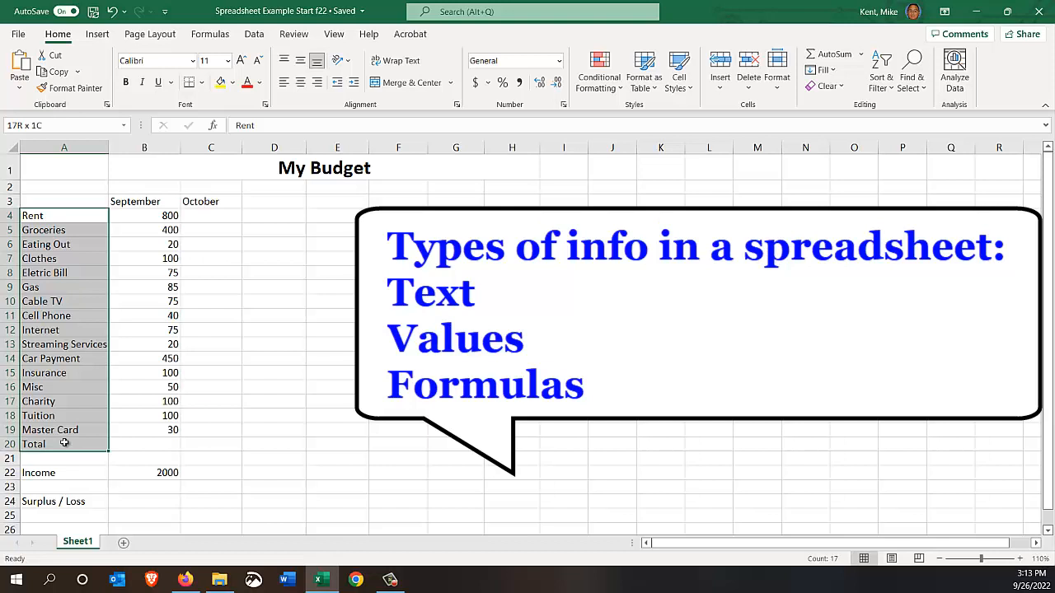
Examine the sheet's numeric values in the September column, from the Rent amount in B4 to the Total cell B20
{"action": "left_click_drag", "start_coordinate": [65, 443], "coordinate": [64, 443]}
{"action": "left_click", "coordinate": [165, 216]}
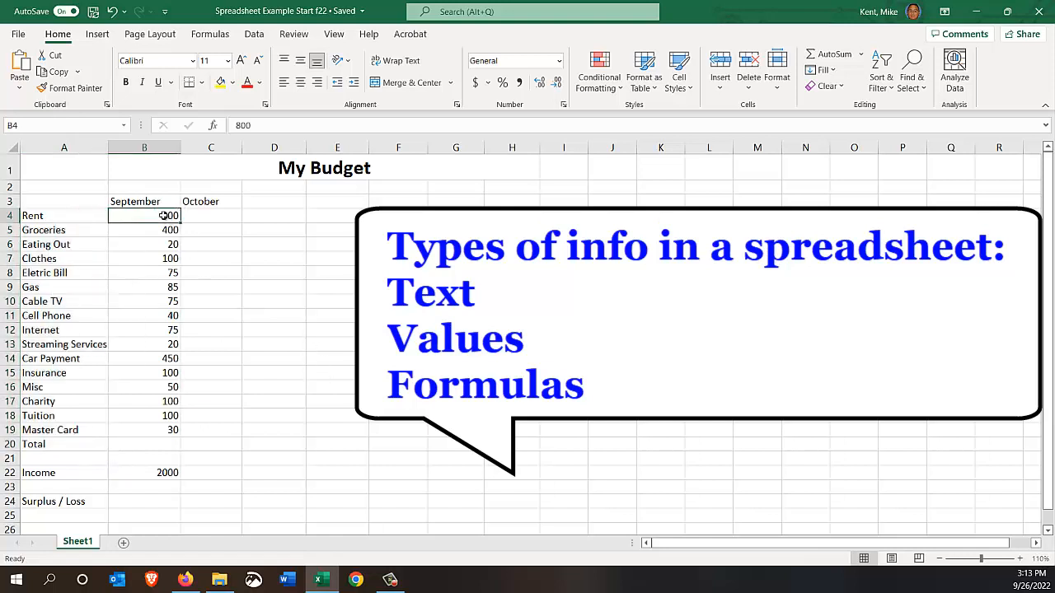
{"action": "mouse_move", "coordinate": [161, 222]}
{"action": "left_mouse_down"}
{"action": "mouse_move", "coordinate": [165, 426]}
{"action": "mouse_move", "coordinate": [160, 405]}
{"action": "mouse_move", "coordinate": [163, 225]}
{"action": "mouse_move", "coordinate": [187, 425]}
{"action": "mouse_move", "coordinate": [162, 437]}
{"action": "mouse_move", "coordinate": [144, 216]}
{"action": "left_mouse_up"}
{"action": "left_click", "coordinate": [157, 443]}
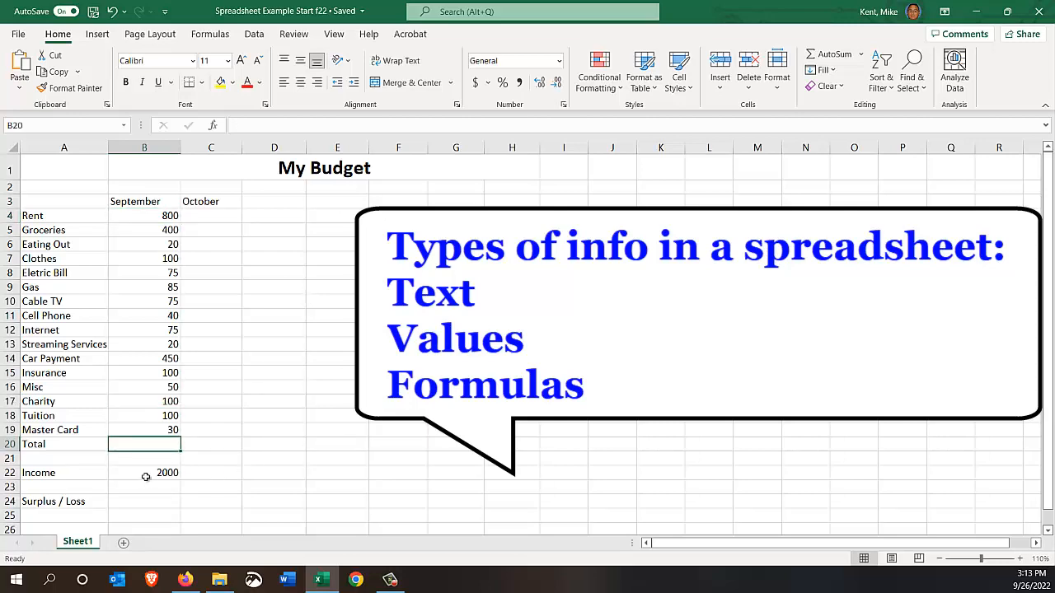
Enlarge the worksheet to 145% zoom, keeping the September expenses from Rent to Total in view
{"action": "scroll", "coordinate": [281, 464], "scroll_direction": "up", "scroll_amount": 3}
{"action": "scroll", "coordinate": [285, 462], "scroll_direction": "up", "scroll_amount": 3}
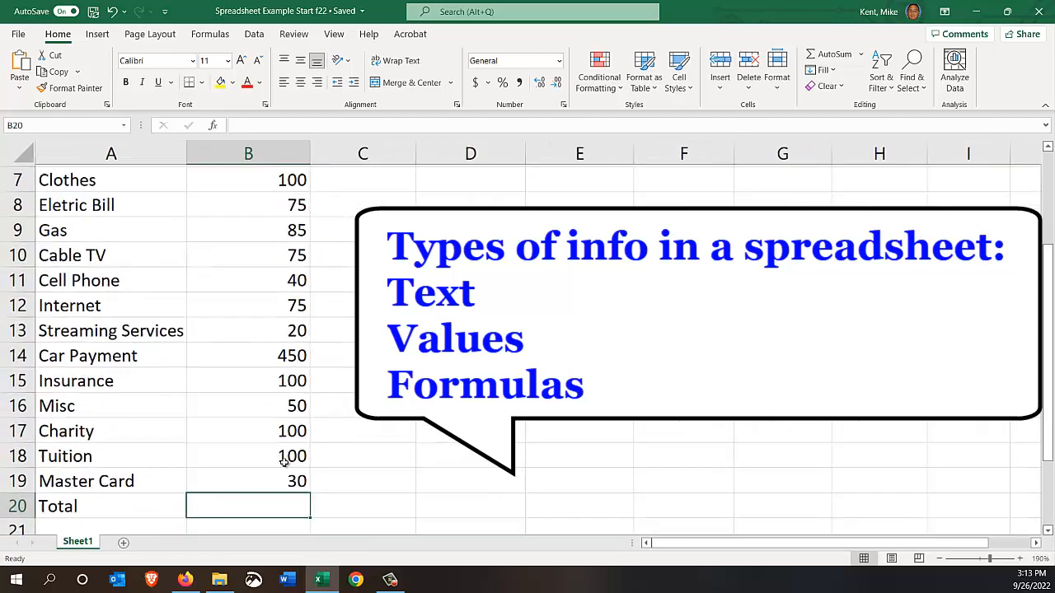
{"action": "scroll", "coordinate": [287, 459], "scroll_direction": "down", "scroll_amount": 3}
{"action": "scroll", "coordinate": [286, 458], "scroll_direction": "up", "scroll_amount": 4}
{"action": "scroll", "coordinate": [285, 458], "scroll_direction": "up", "scroll_amount": 1}
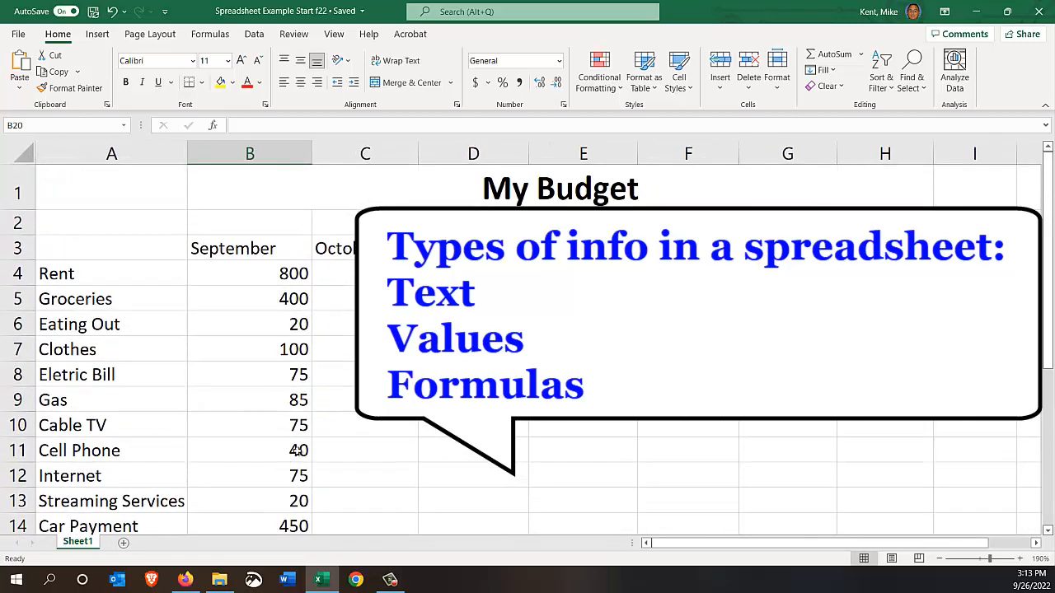
{"action": "scroll", "coordinate": [297, 454], "scroll_direction": "down", "scroll_amount": 1}
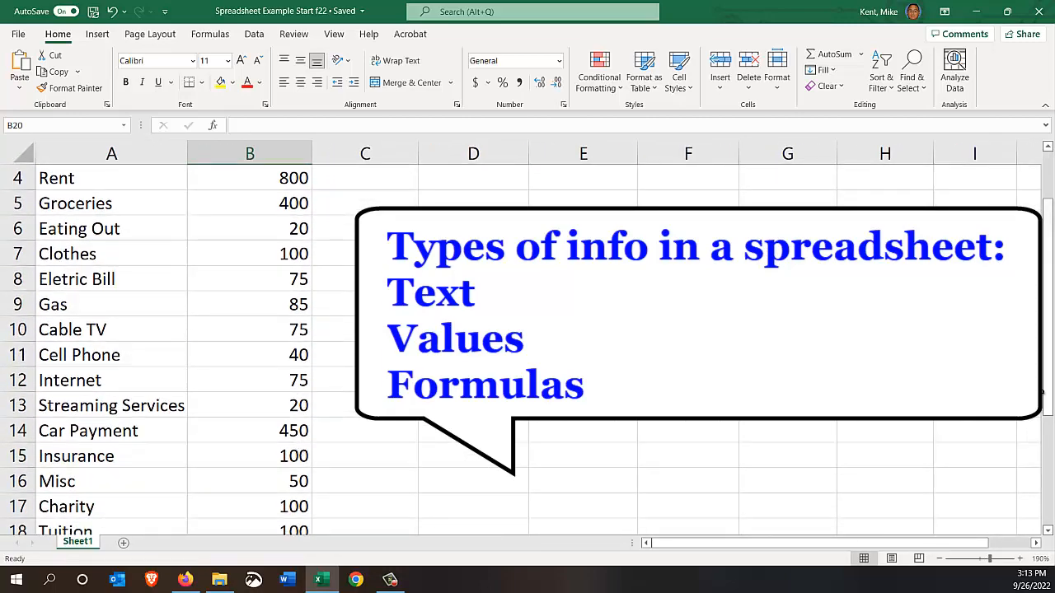
{"action": "left_click_drag", "start_coordinate": [1046, 394], "coordinate": [1046, 381]}
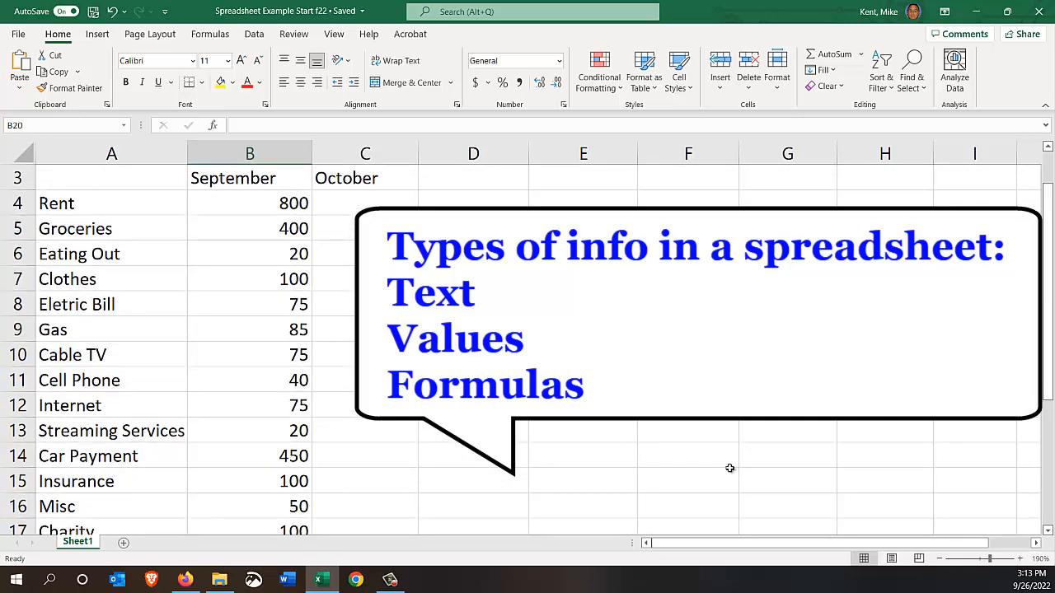
{"action": "scroll", "coordinate": [725, 468], "scroll_direction": "down", "scroll_amount": 1}
{"action": "scroll", "coordinate": [719, 468], "scroll_direction": "down", "scroll_amount": 1}
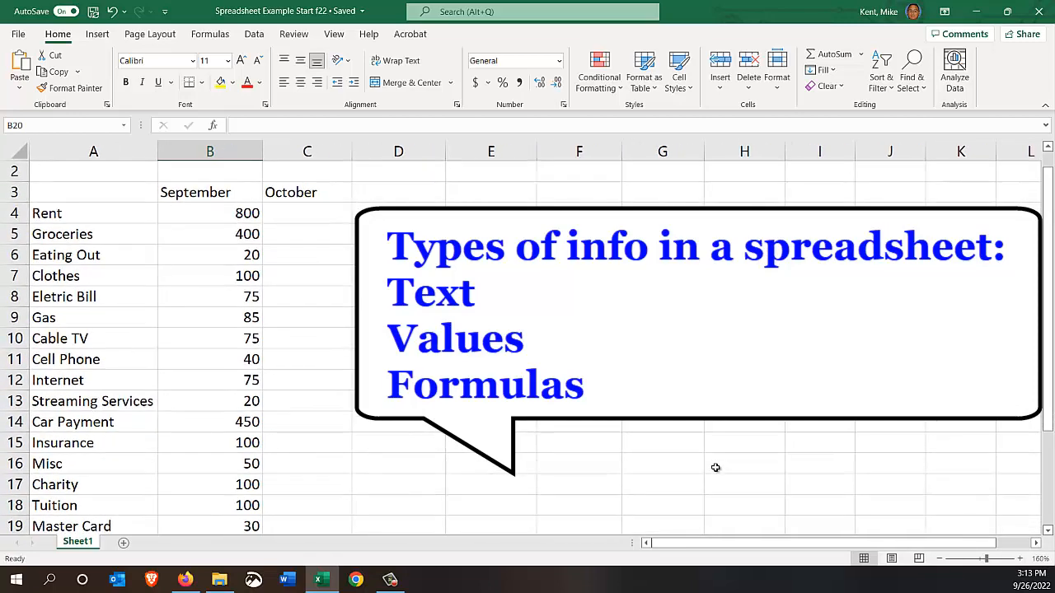
{"action": "left_click_drag", "start_coordinate": [1045, 414], "coordinate": [1045, 430]}
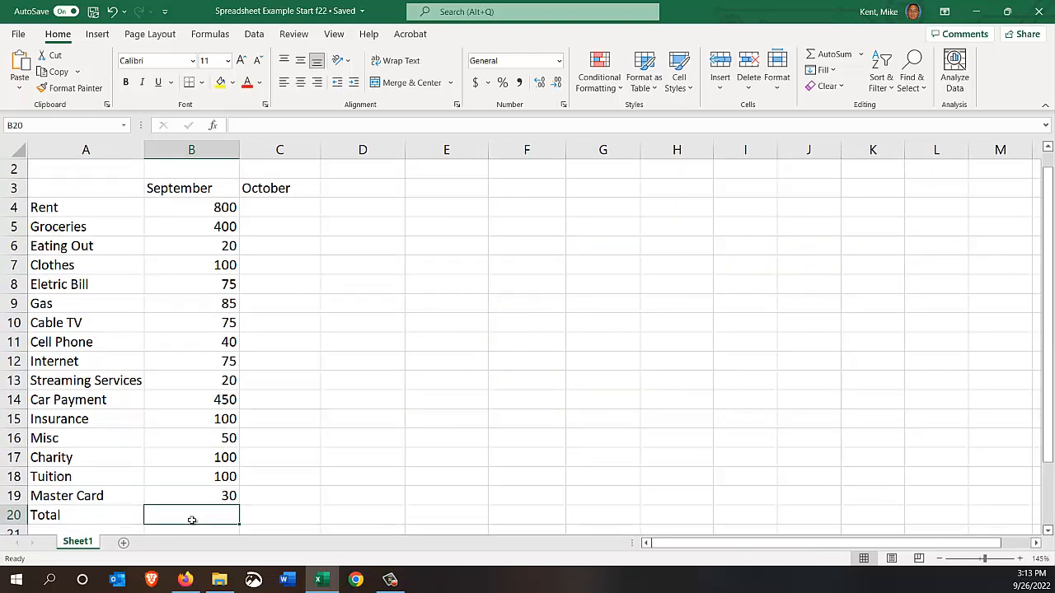
Enter the formula =800+400+20 in the September Total cell B20 and reselect that cell
{"action": "double_click", "coordinate": [191, 520]}
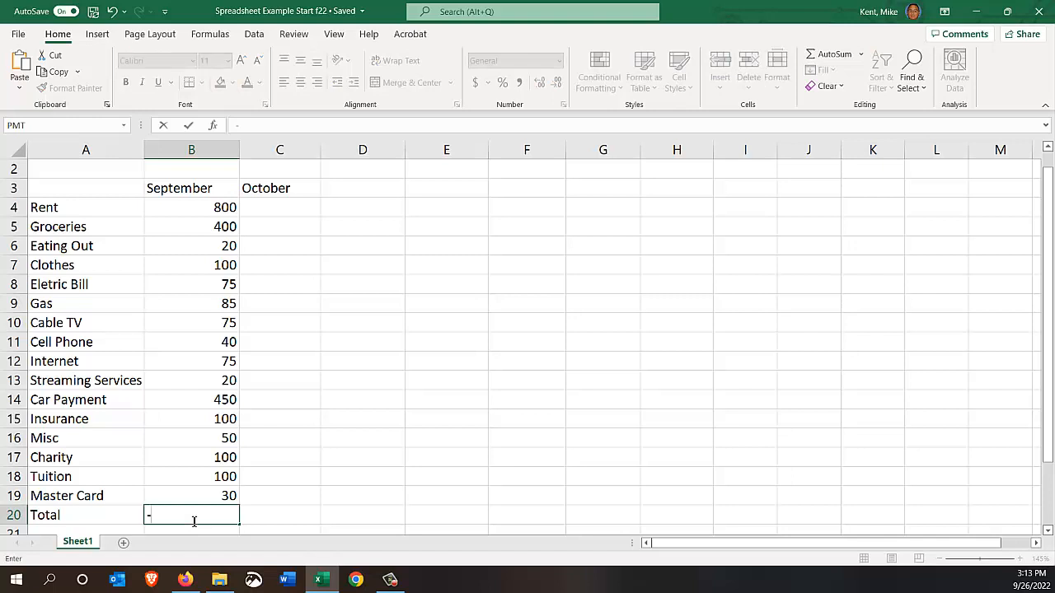
{"action": "type", "text": "="}
{"action": "type", "text": "800+7"}
{"action": "key", "text": "BackSpace"}
{"action": "type", "text": "400+20"}
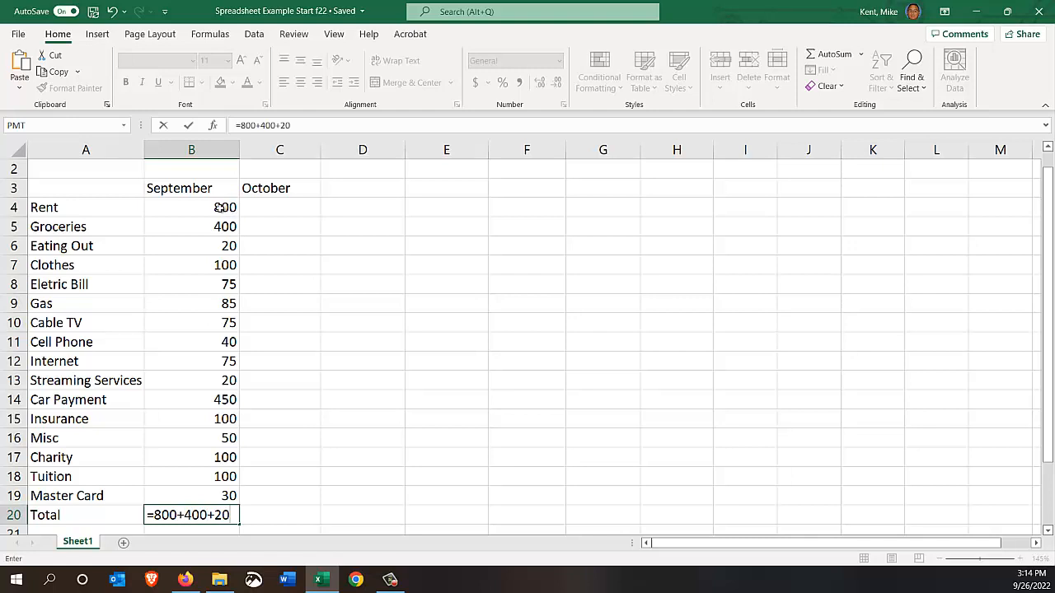
{"action": "mouse_move", "coordinate": [218, 211]}
{"action": "left_mouse_down"}
{"action": "mouse_move", "coordinate": [219, 337]}
{"action": "mouse_move", "coordinate": [216, 205]}
{"action": "left_mouse_up"}
{"action": "left_click", "coordinate": [216, 518]}
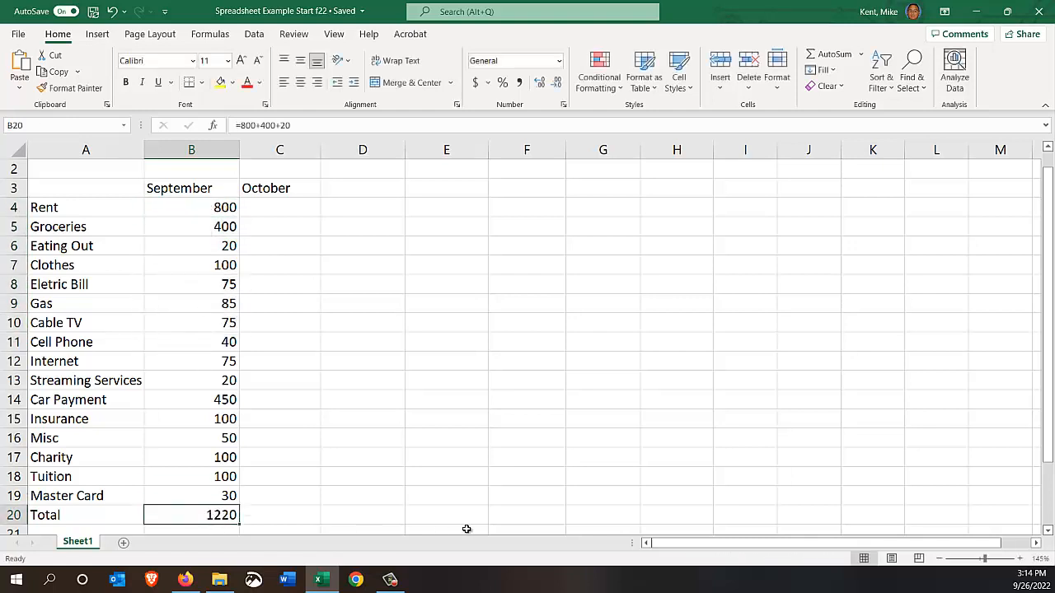
Replace the typed amounts in B20 with cell references, starting the formula as =b4+b5+b6+b7+b8
{"action": "key", "text": "F2"}
{"action": "key", "text": "BackSpace"}
{"action": "key", "text": "BackSpace"}
{"action": "key", "text": "BackSpace"}
{"action": "key", "text": "BackSpace"}
{"action": "key", "text": "BackSpace"}
{"action": "key", "text": "BackSpace"}
{"action": "key", "text": "BackSpace"}
{"action": "key", "text": "BackSpace"}
{"action": "key", "text": "BackSpace"}
{"action": "key", "text": "BackSpace"}
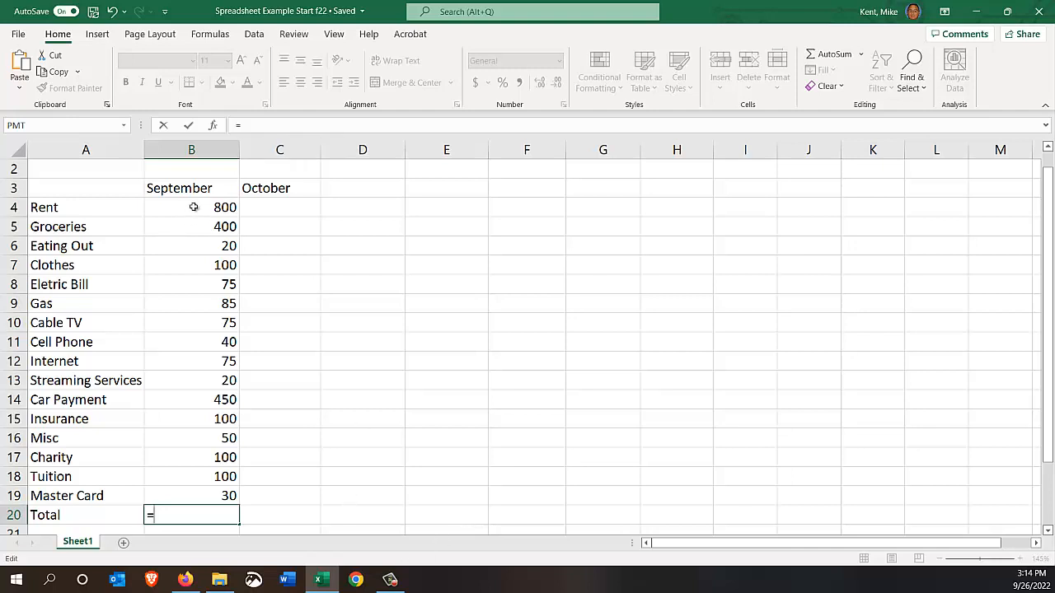
{"action": "type", "text": "b4"}
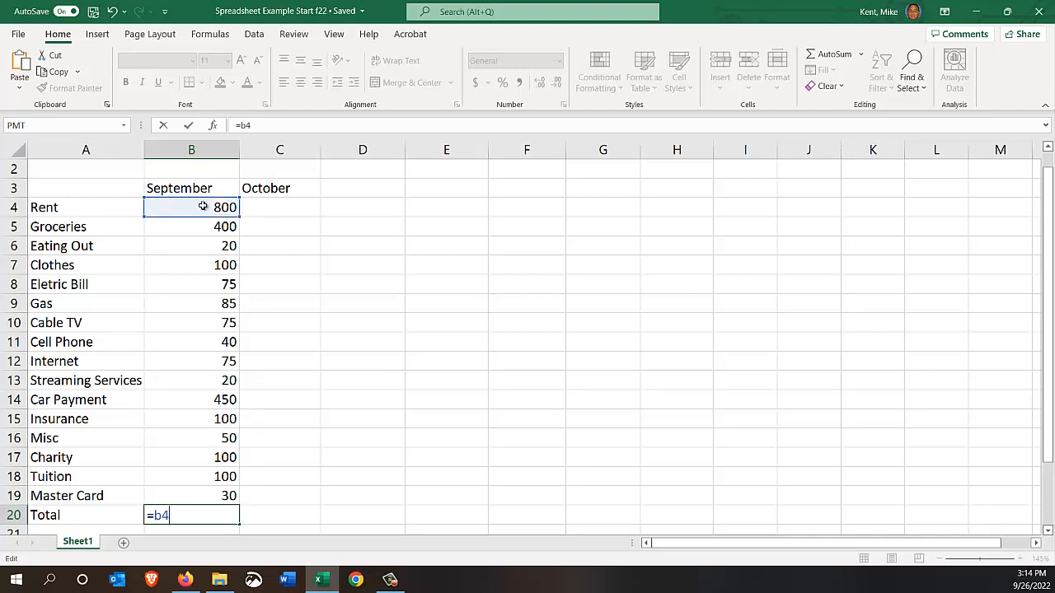
{"action": "type", "text": "+b"}
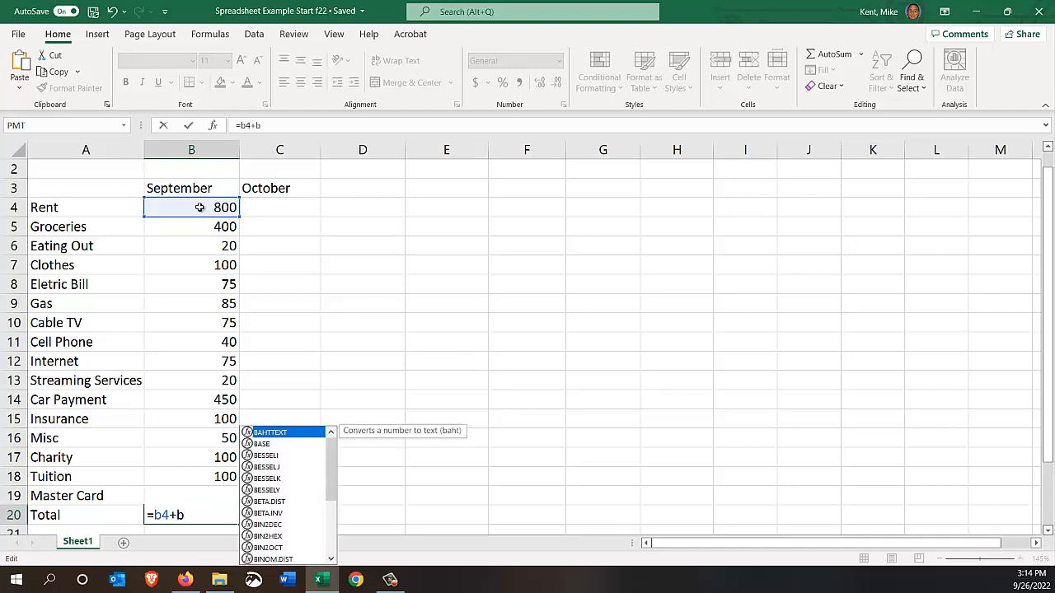
{"action": "type", "text": "5"}
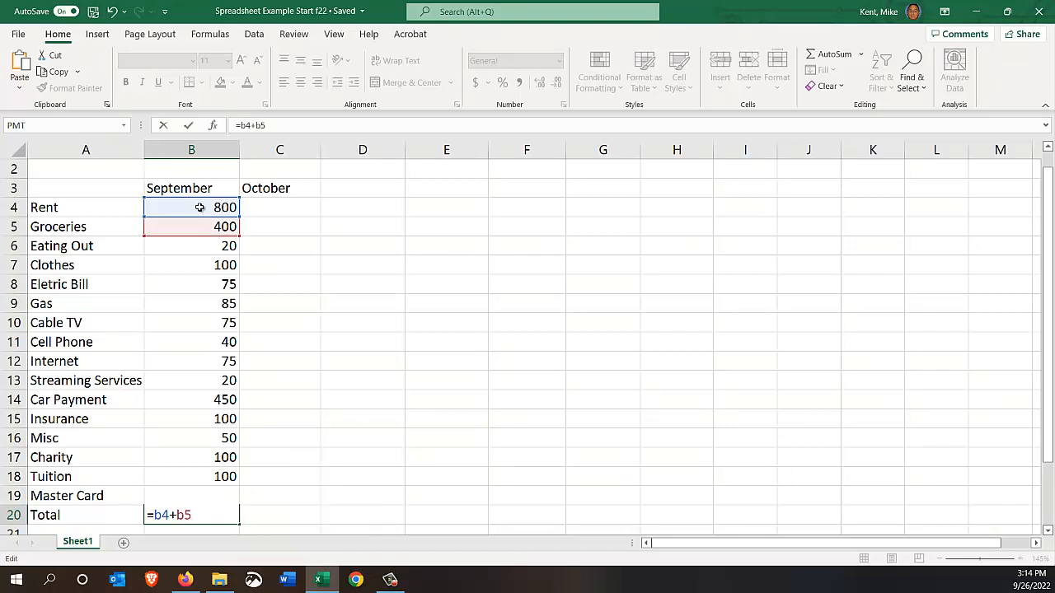
{"action": "type", "text": "+b"}
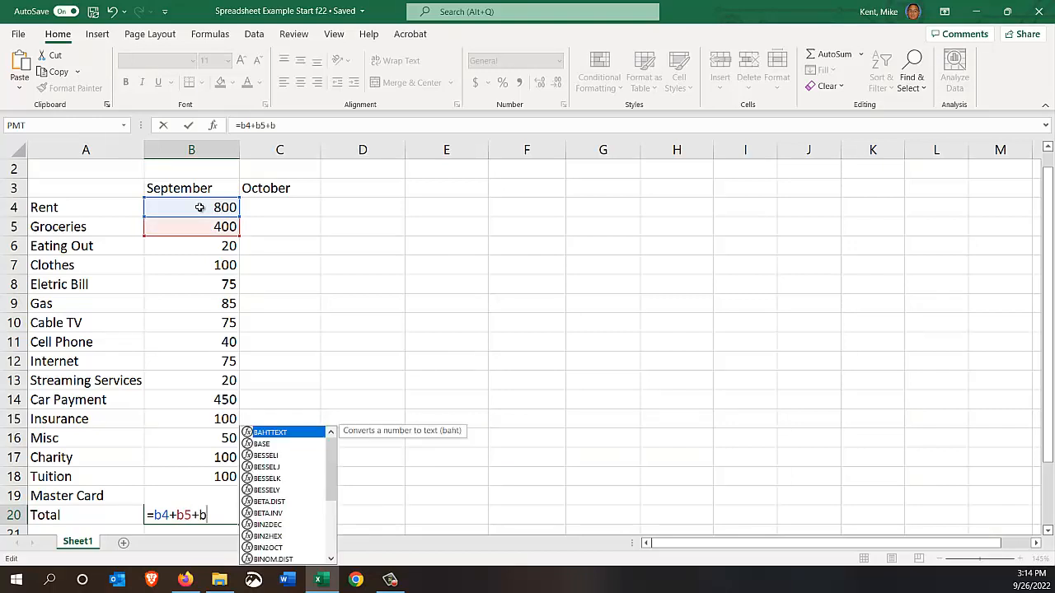
{"action": "type", "text": "6+"}
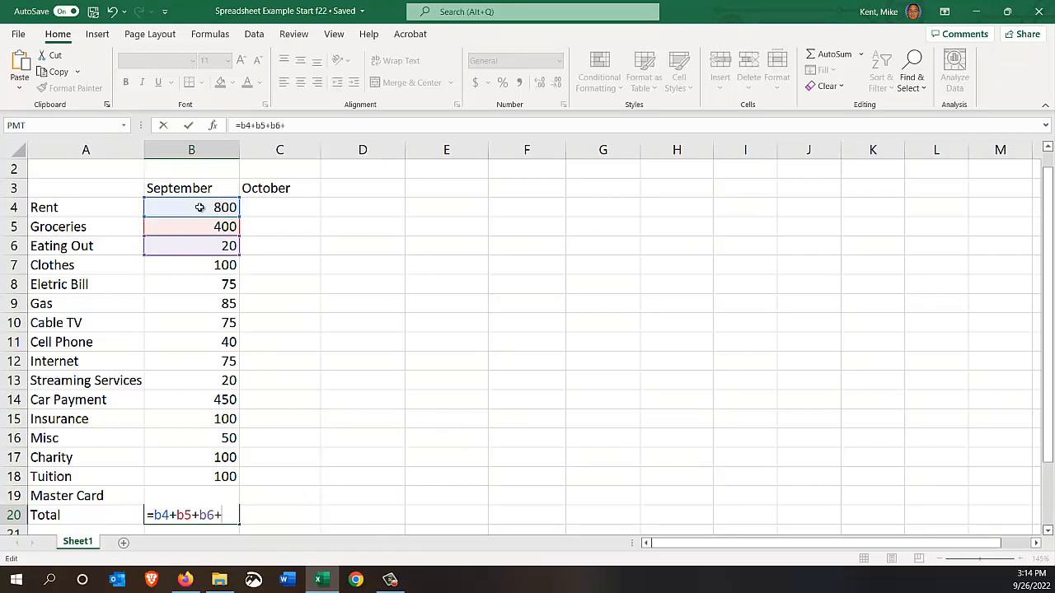
{"action": "type", "text": "b7+"}
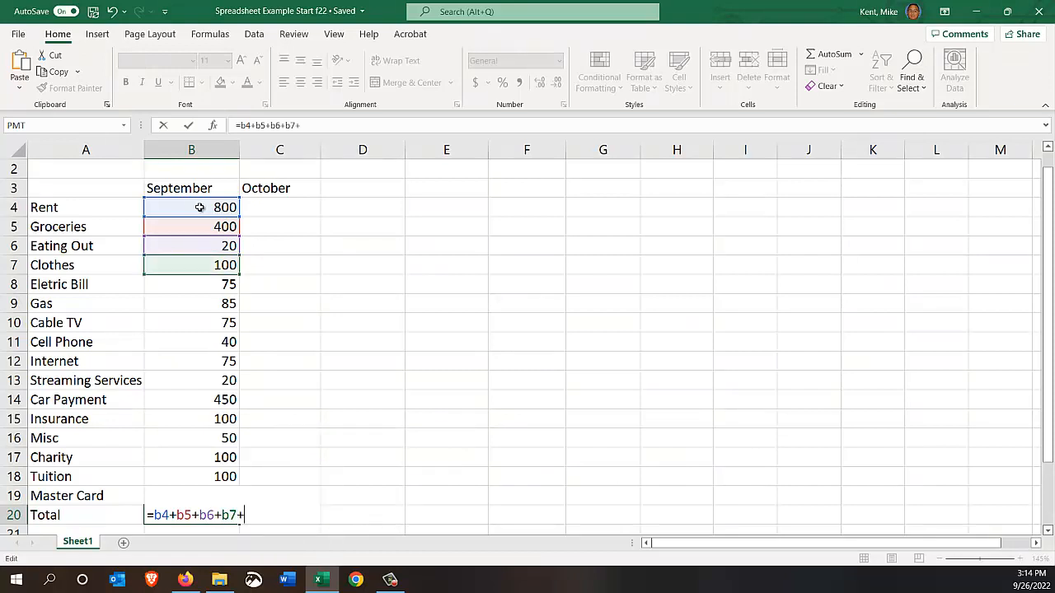
{"action": "type", "text": "b8"}
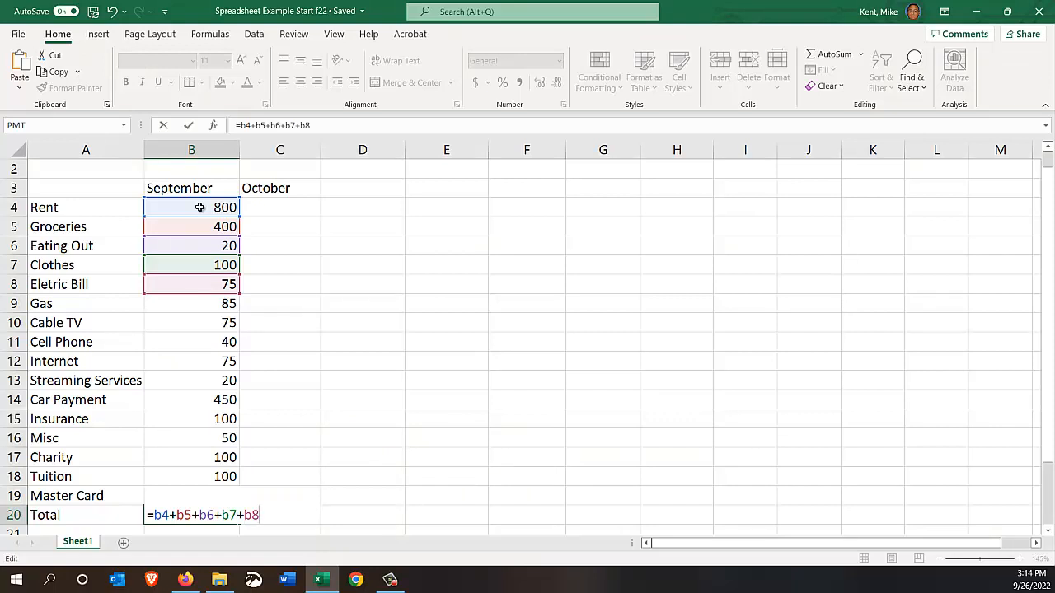
{"action": "type", "text": "+b9+"}
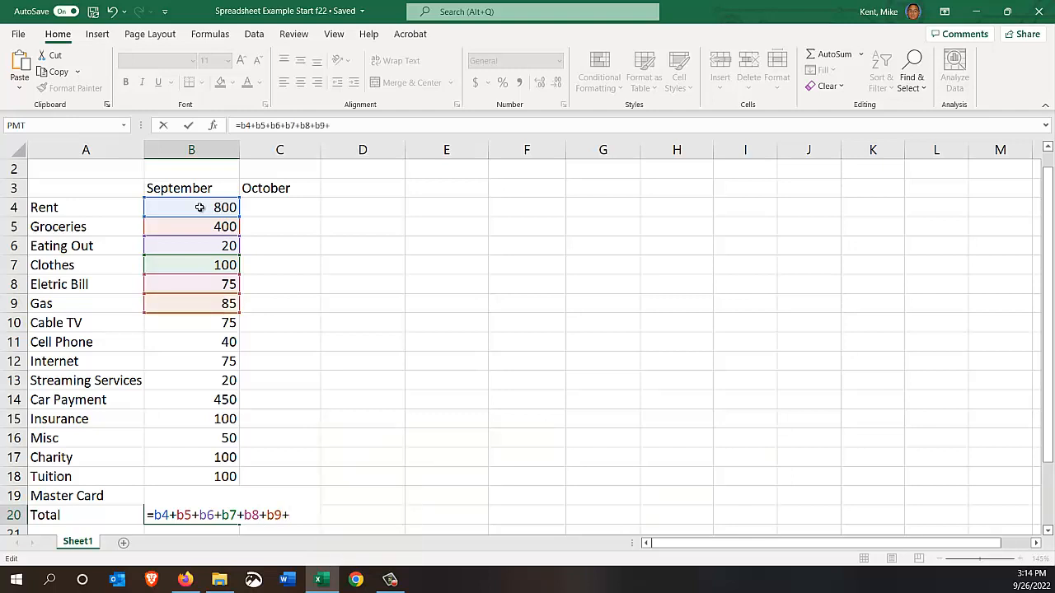
{"action": "type", "text": "b10"}
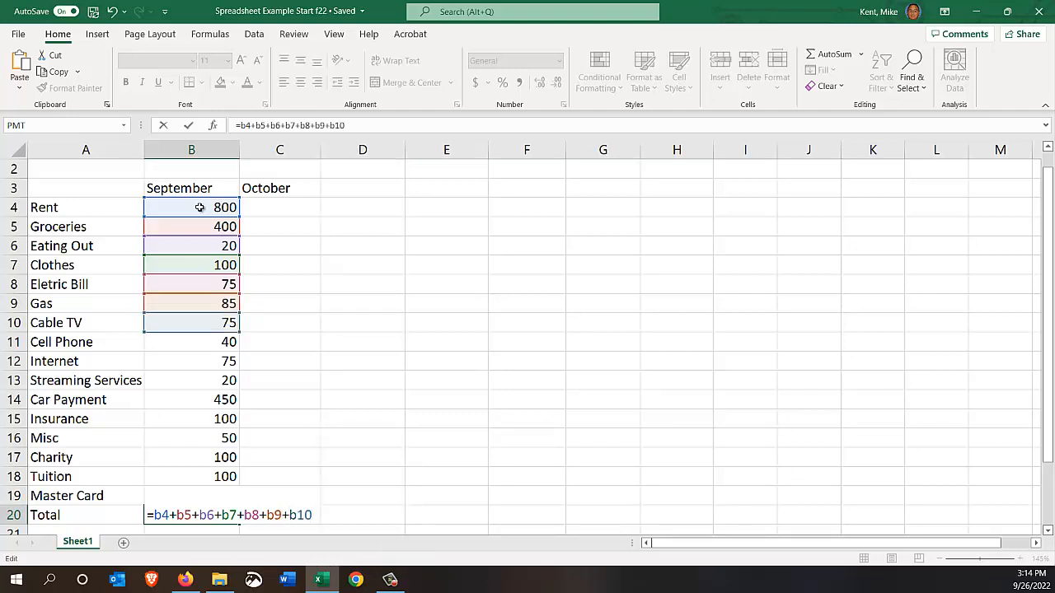
{"action": "type", "text": "+b11"}
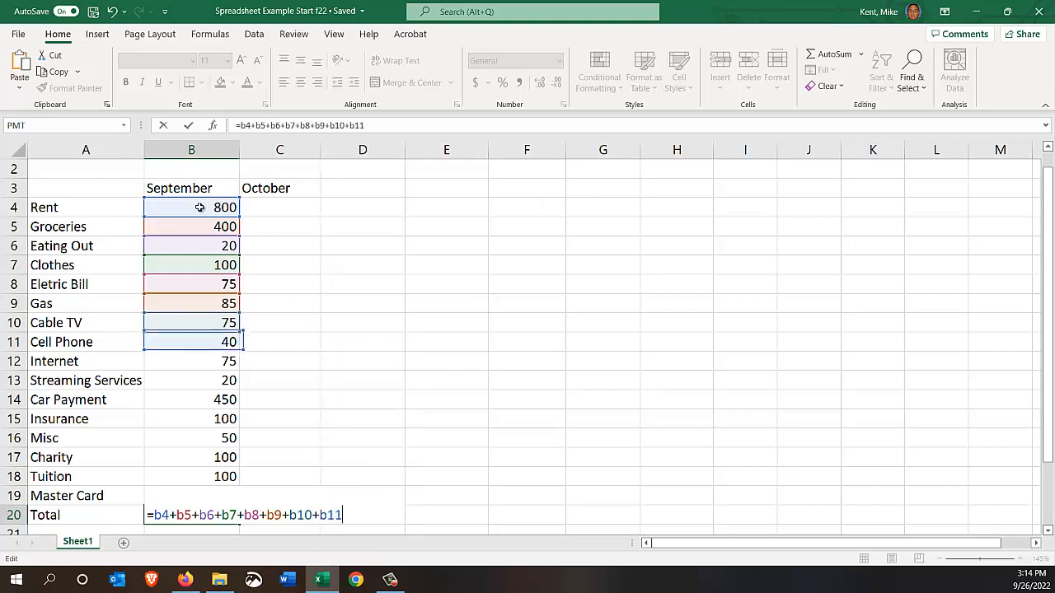
{"action": "type", "text": "+b"}
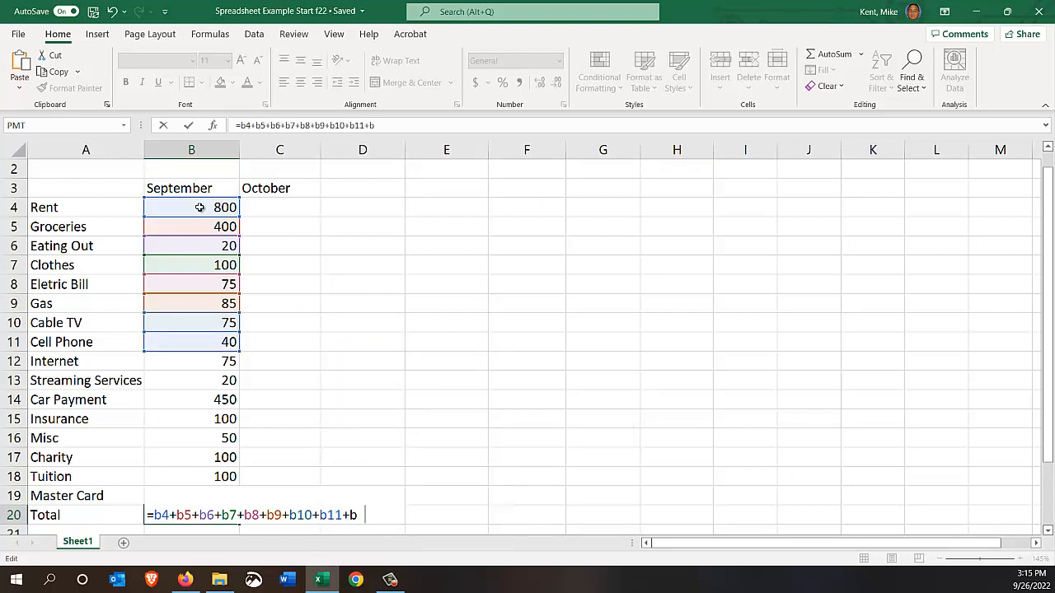
{"action": "type", "text": "12+b"}
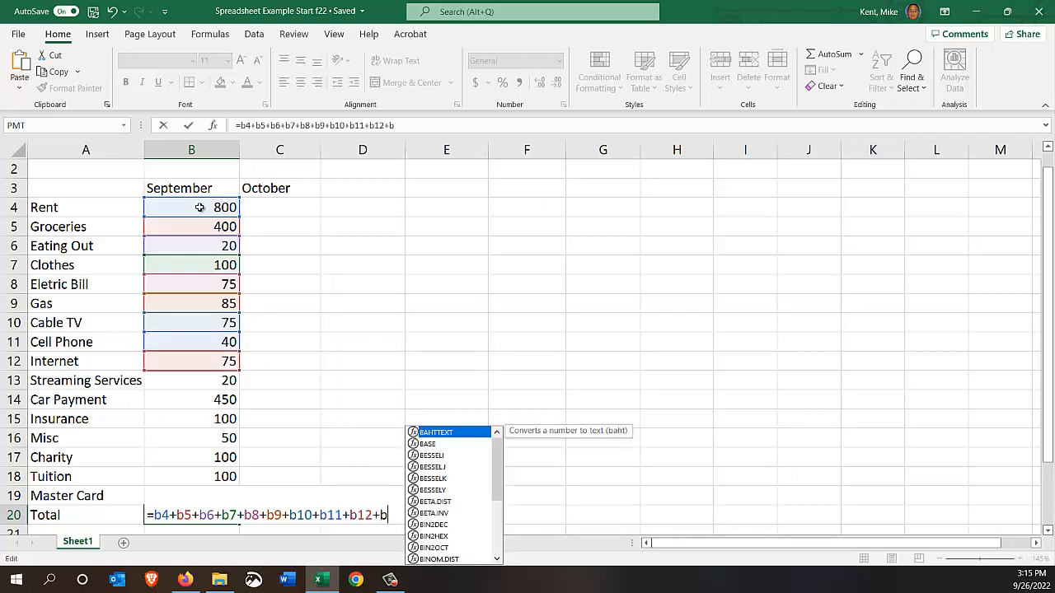
{"action": "type", "text": "13+b14"}
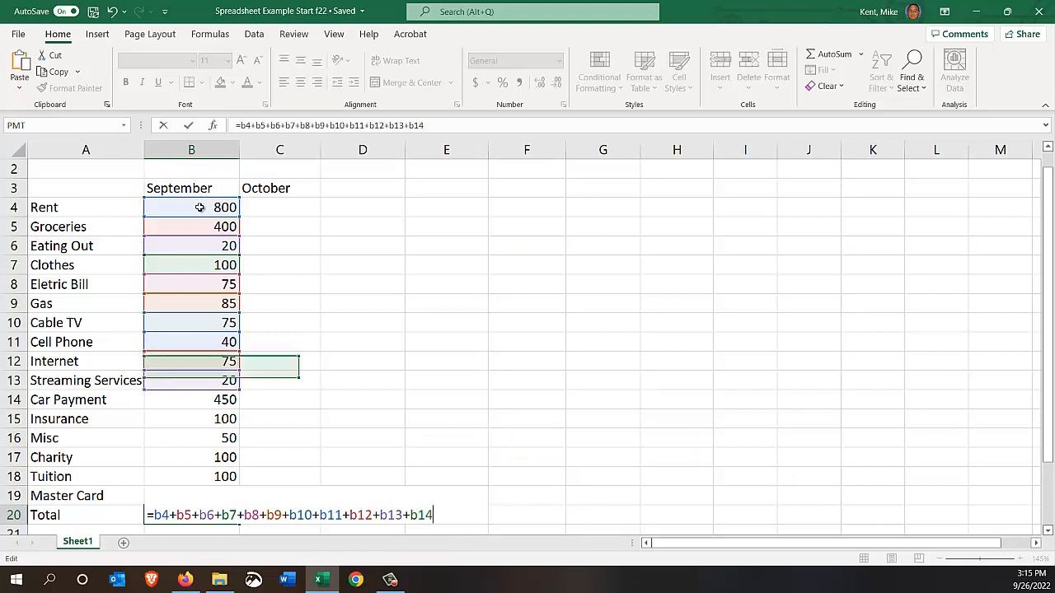
{"action": "type", "text": "+b15+b1"}
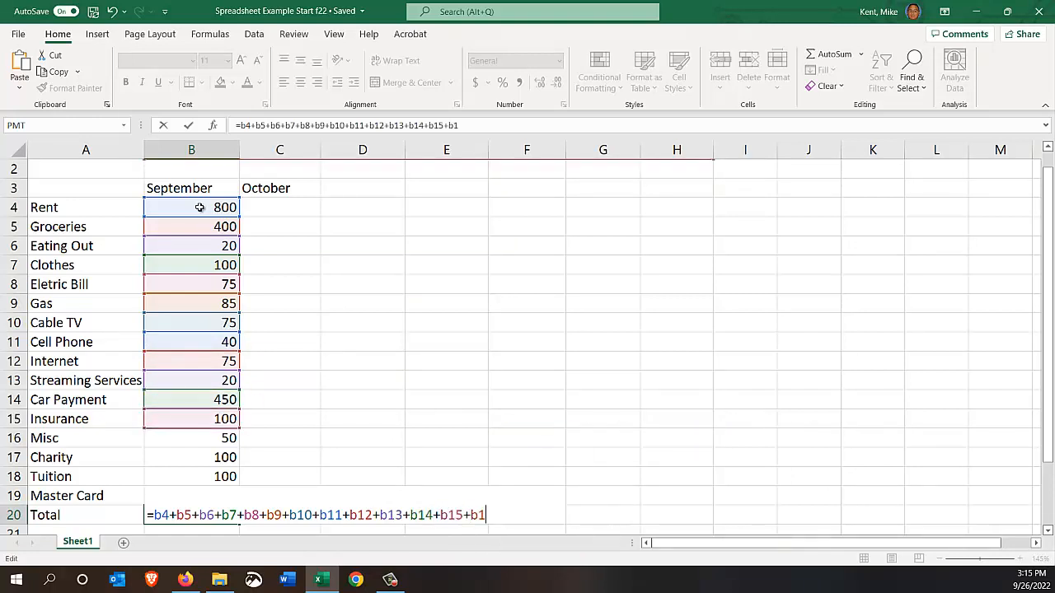
{"action": "type", "text": "6+"}
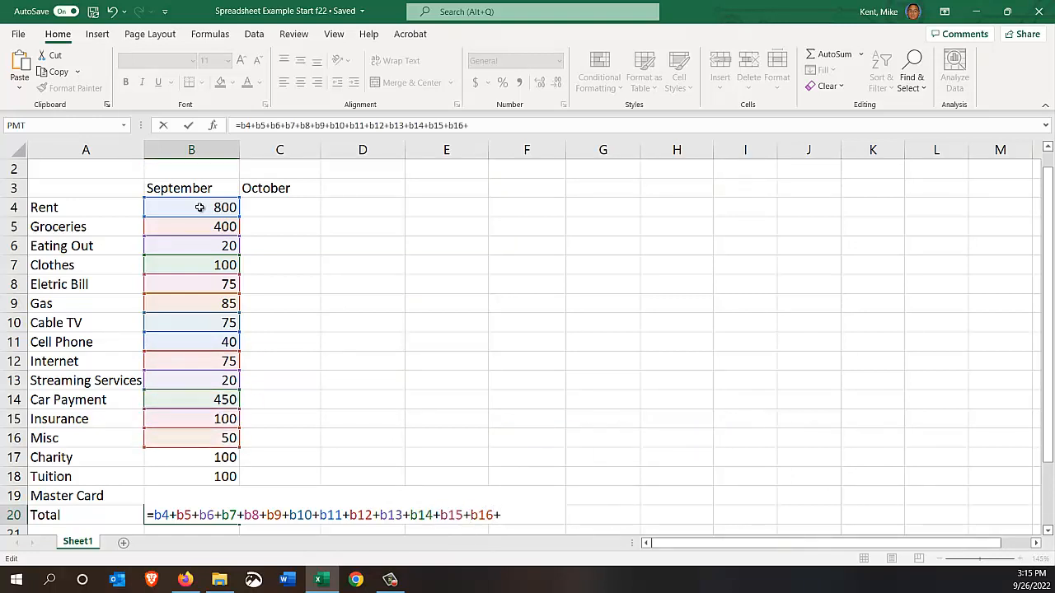
{"action": "type", "text": "b17+"}
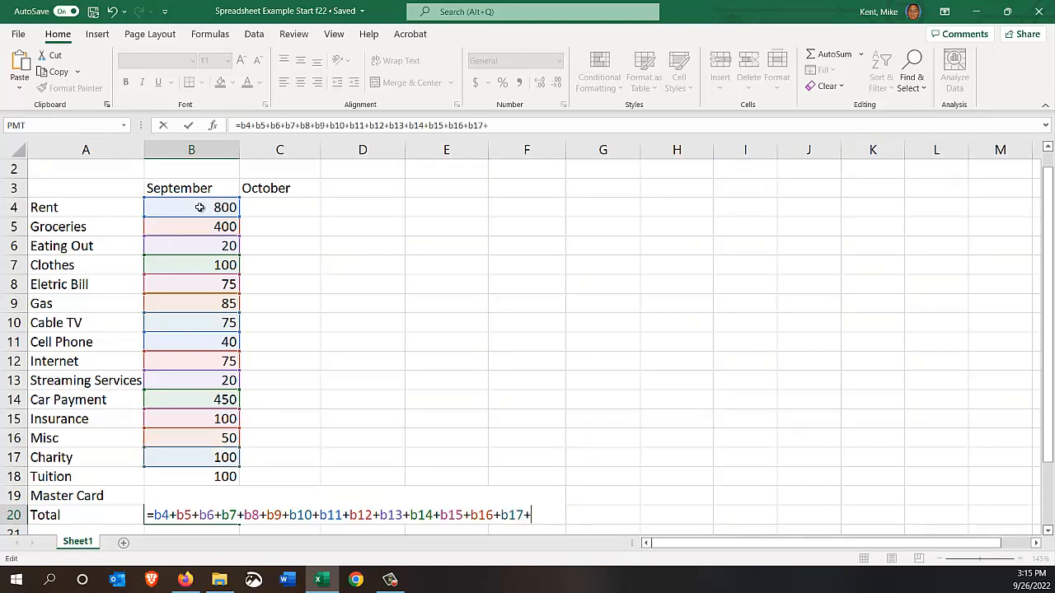
{"action": "type", "text": "b18"}
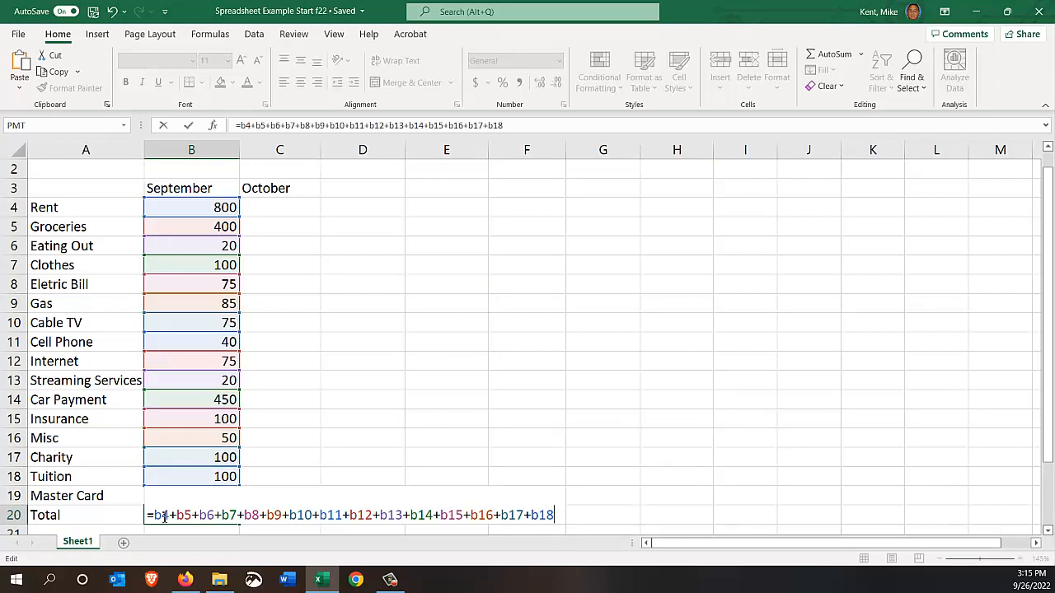
Re-enter the formula's first reference as B4 and commit the sum in the September Total cell
{"action": "mouse_move", "coordinate": [155, 515]}
{"action": "left_mouse_down"}
{"action": "mouse_move", "coordinate": [188, 517]}
{"action": "mouse_move", "coordinate": [161, 517]}
{"action": "mouse_move", "coordinate": [171, 519]}
{"action": "left_mouse_up"}
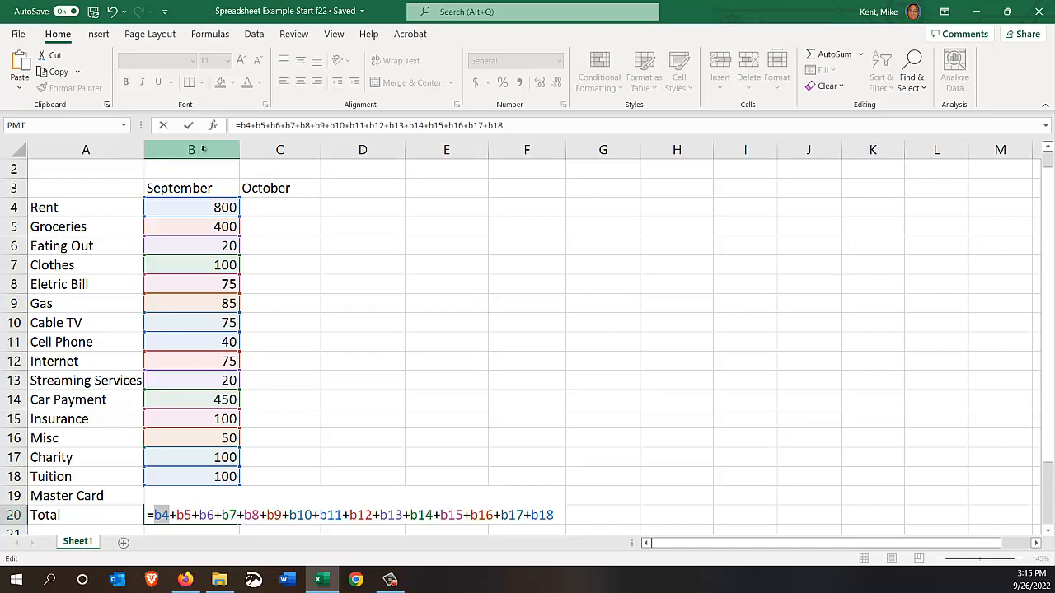
{"action": "type", "text": "B:H"}
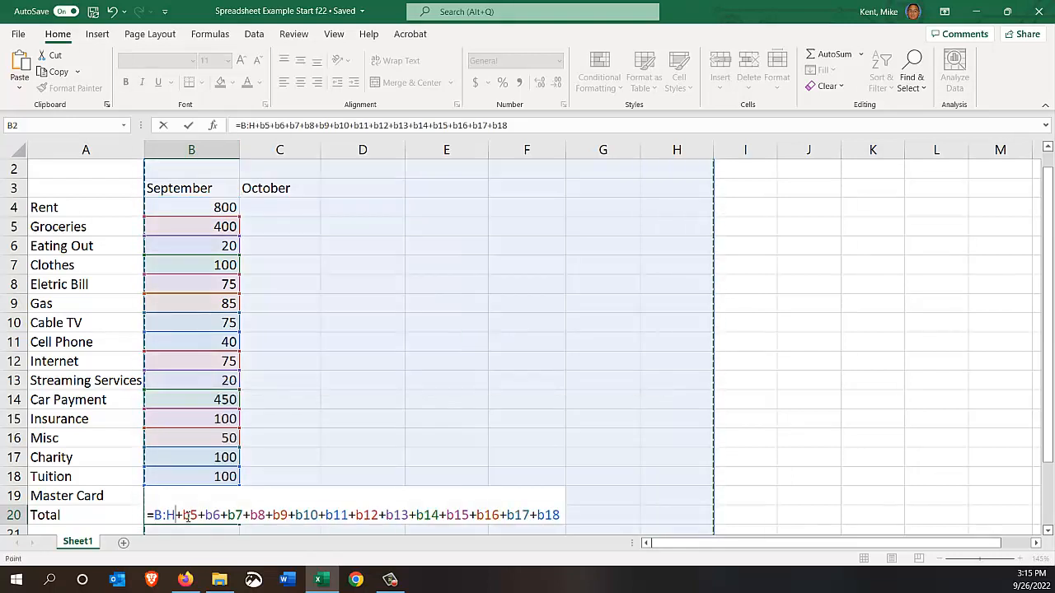
{"action": "key", "text": "BackSpace"}
{"action": "key", "text": "BackSpace"}
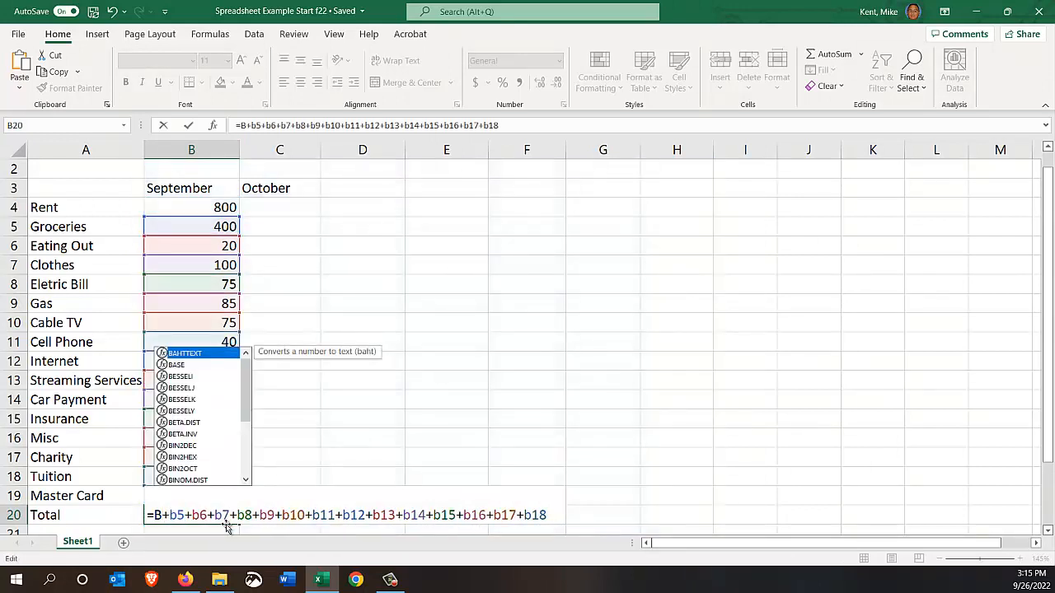
{"action": "type", "text": "4"}
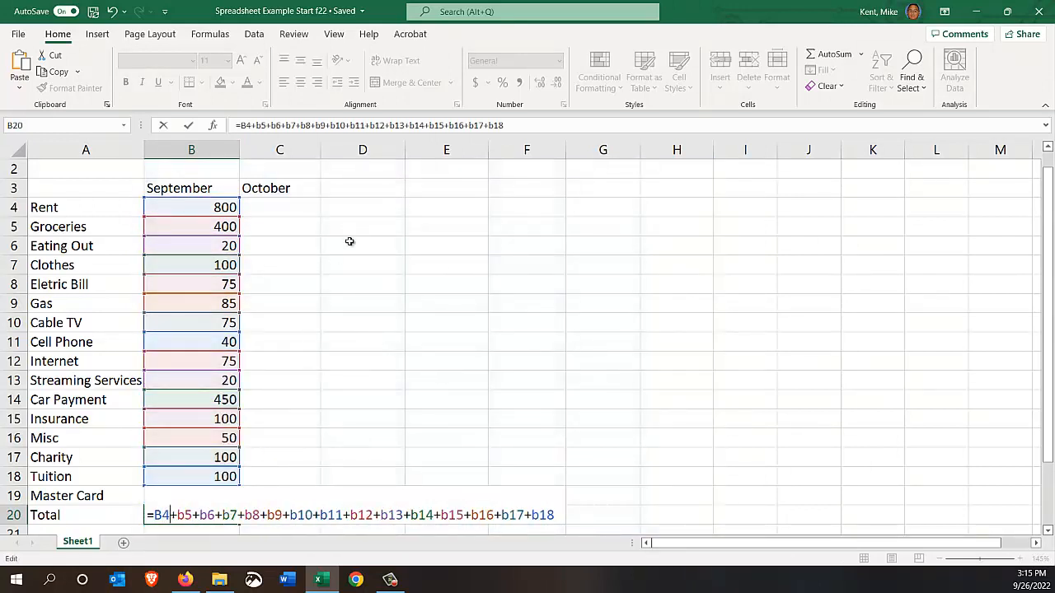
{"action": "left_click", "coordinate": [391, 324]}
Examine how B4 refers to the Rent amount by selecting that cell, then column B and row 4
{"action": "left_click", "coordinate": [219, 206]}
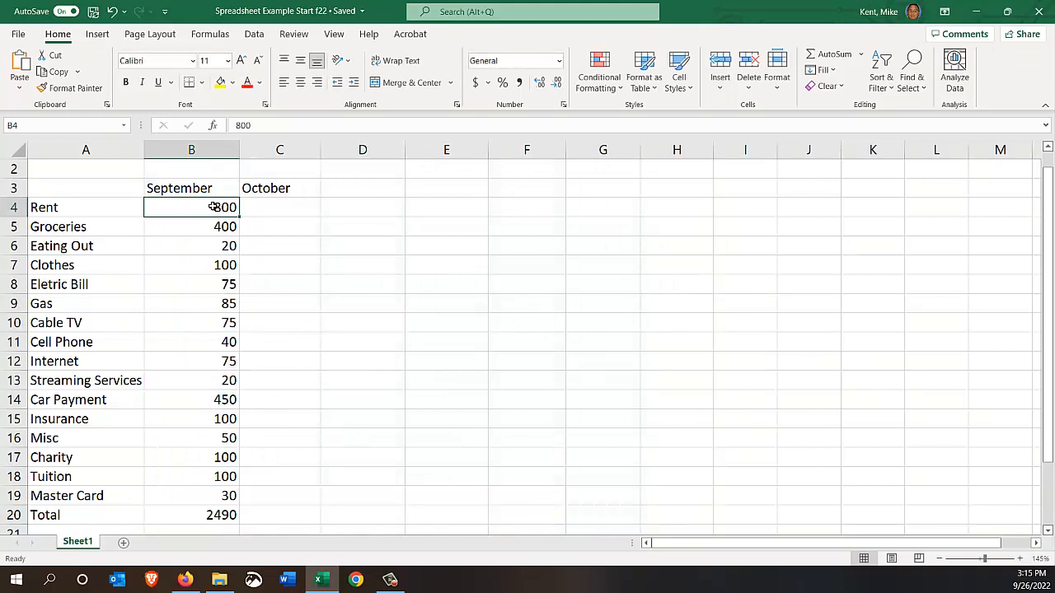
{"action": "left_click", "coordinate": [193, 149]}
{"action": "left_click", "coordinate": [13, 207]}
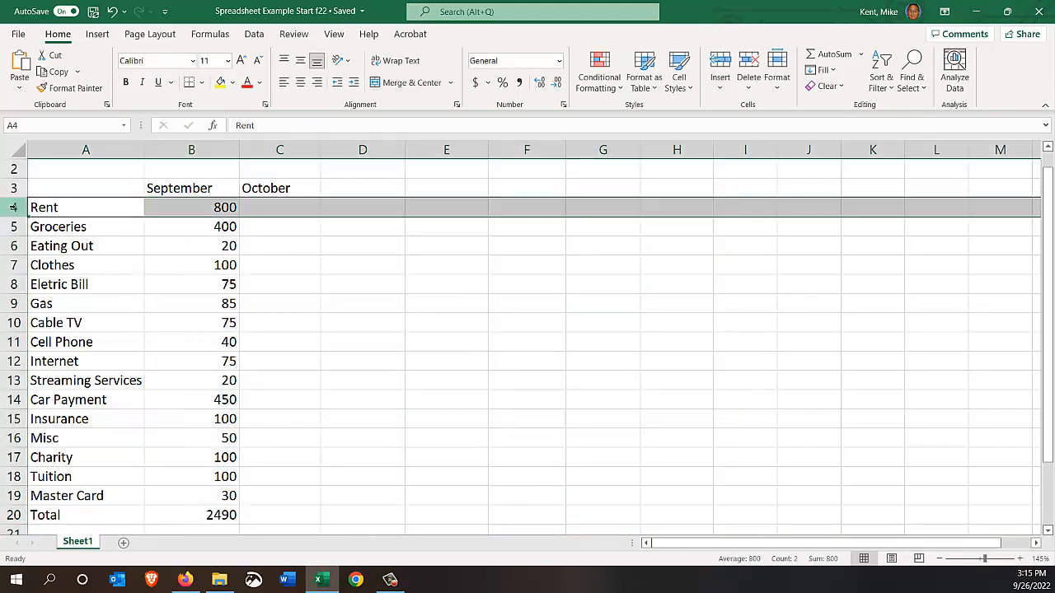
Examine how each September amount has its own cell reference by selecting B4 and the cells down to B7
{"action": "left_click", "coordinate": [216, 211]}
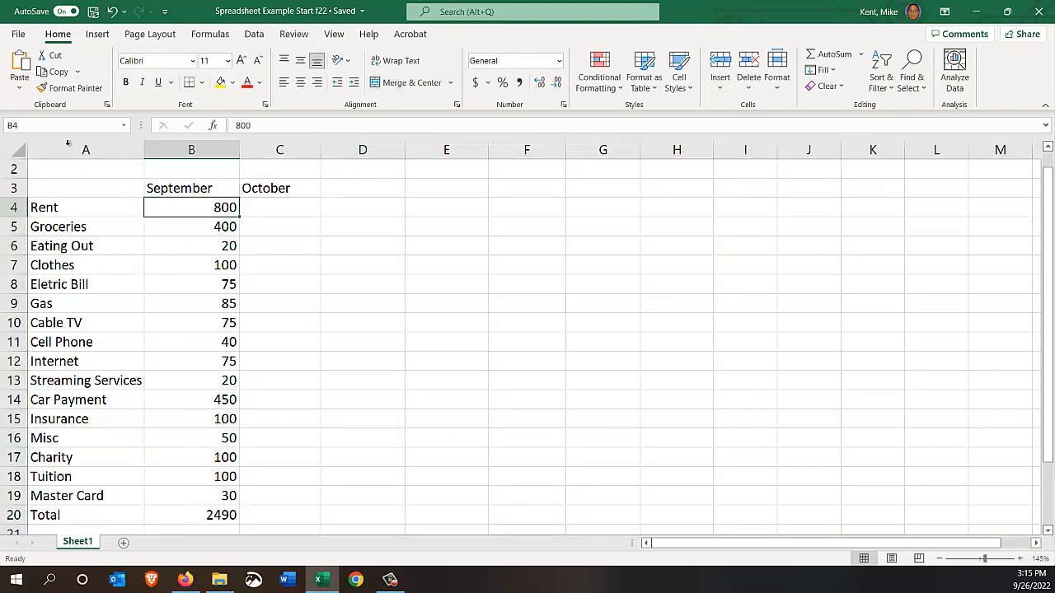
{"action": "left_click", "coordinate": [27, 129]}
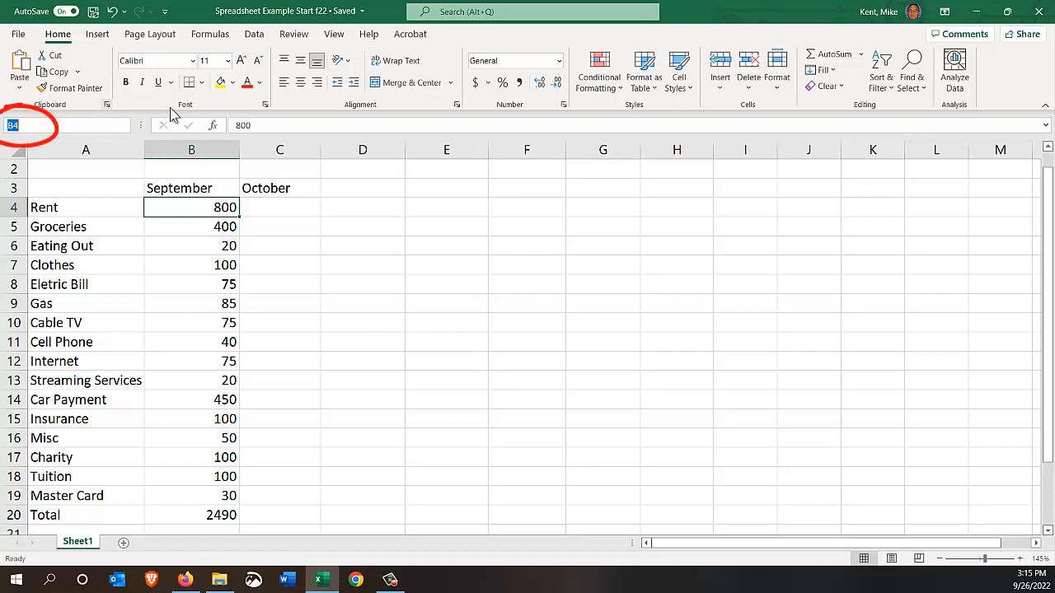
{"action": "left_click", "coordinate": [217, 226]}
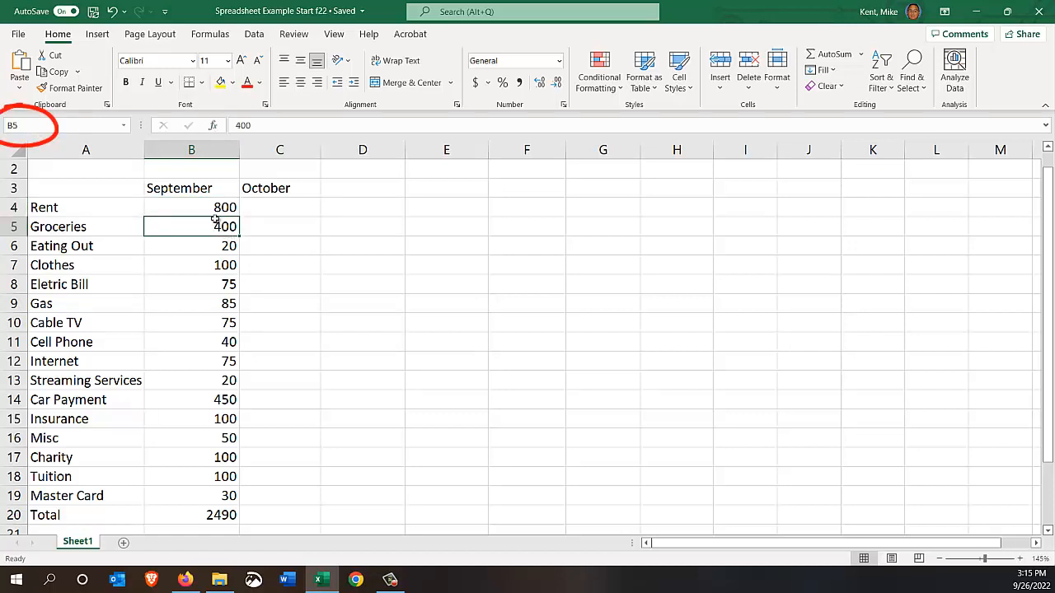
{"action": "left_click", "coordinate": [206, 246]}
{"action": "left_click", "coordinate": [197, 265]}
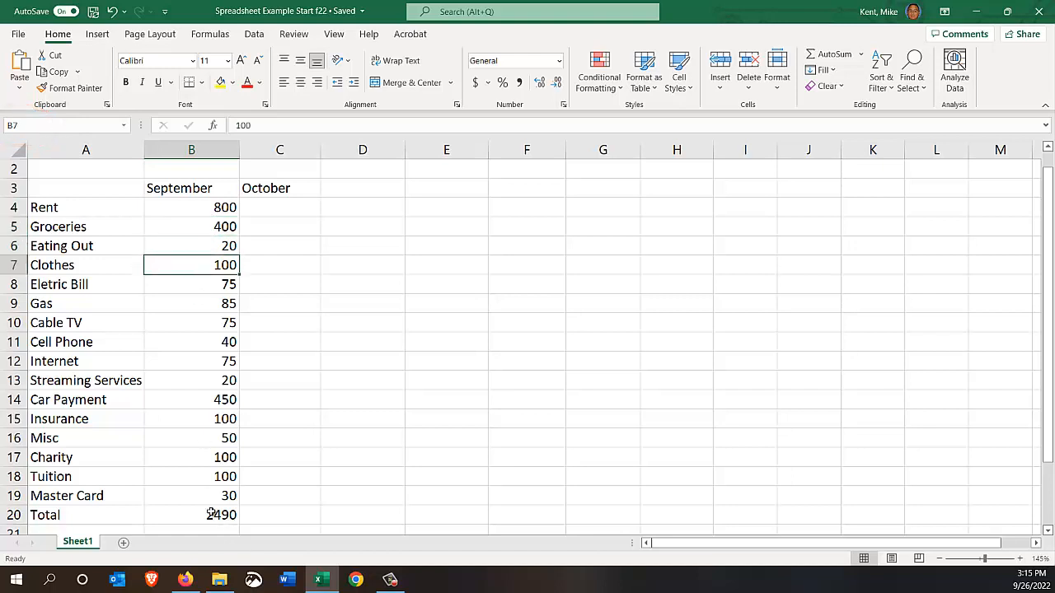
Compare the September Total formula in B20 with the expense cells B4 through B19 above it
{"action": "left_click", "coordinate": [227, 520]}
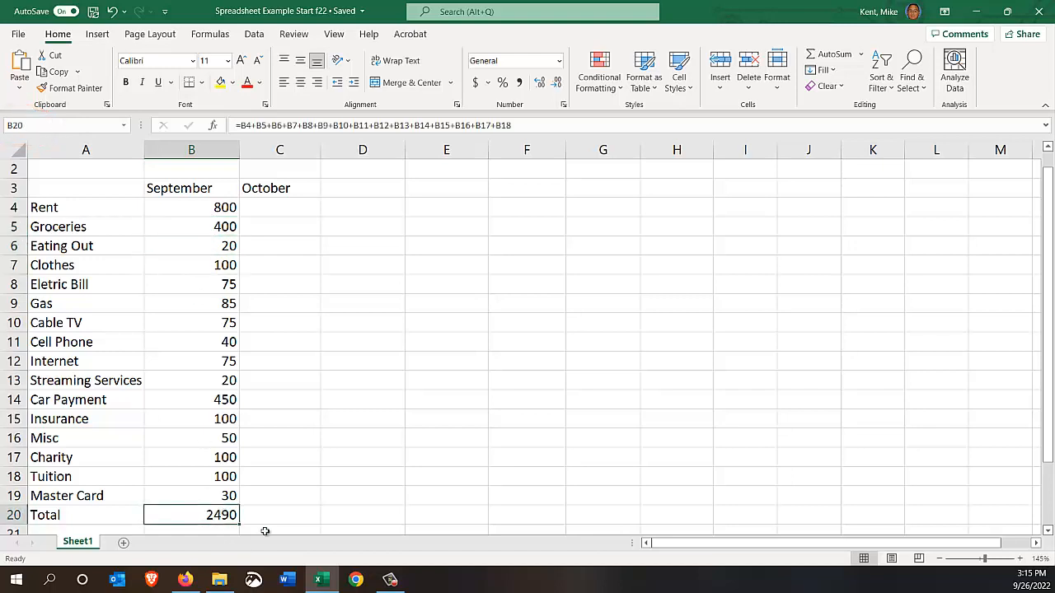
{"action": "left_click", "coordinate": [228, 495]}
{"action": "left_click_drag", "start_coordinate": [228, 475], "coordinate": [218, 207]}
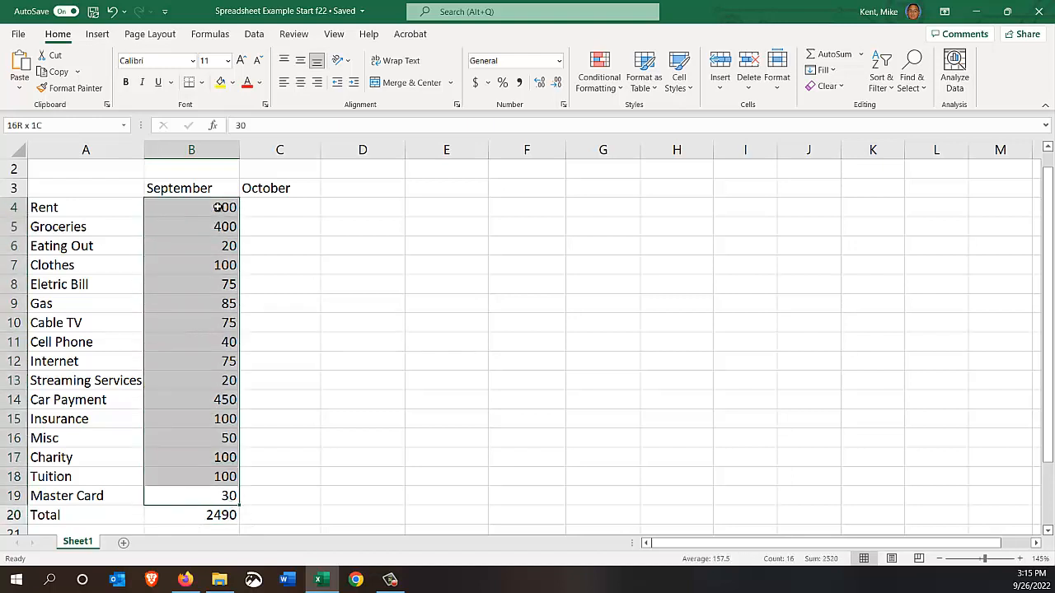
{"action": "left_click", "coordinate": [213, 516]}
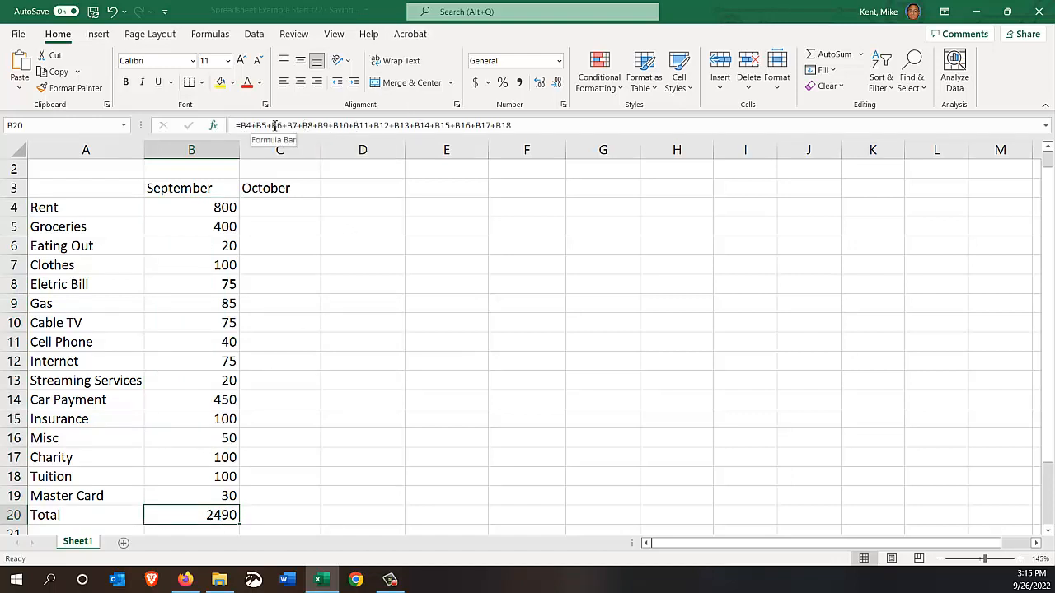
{"action": "left_click_drag", "start_coordinate": [237, 125], "coordinate": [536, 126]}
{"action": "left_click", "coordinate": [441, 364]}
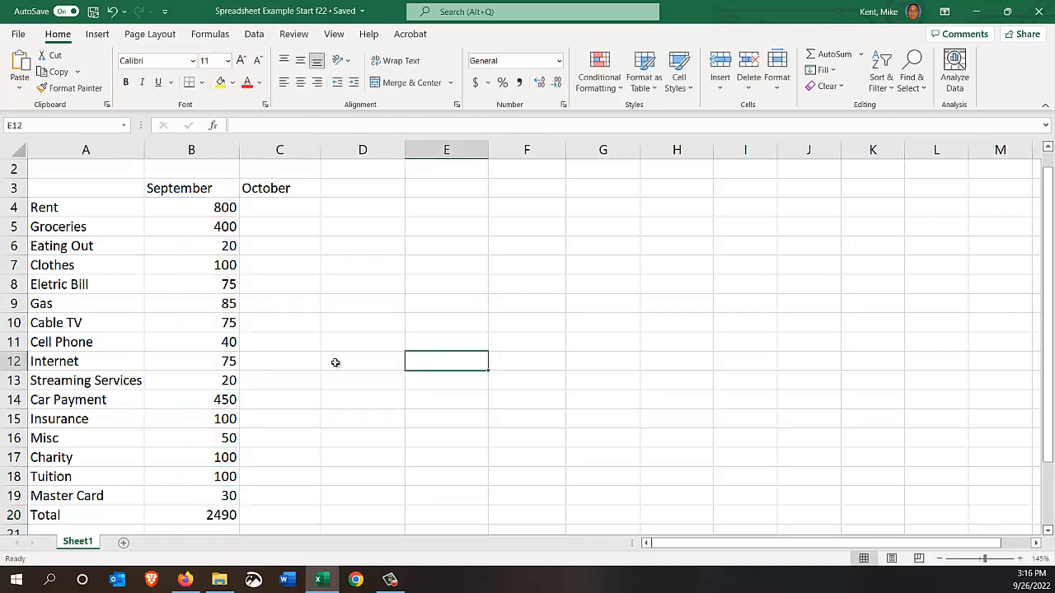
Display the September Total formula with its color-coded references for editing, and close it without changes
{"action": "left_click", "coordinate": [224, 512]}
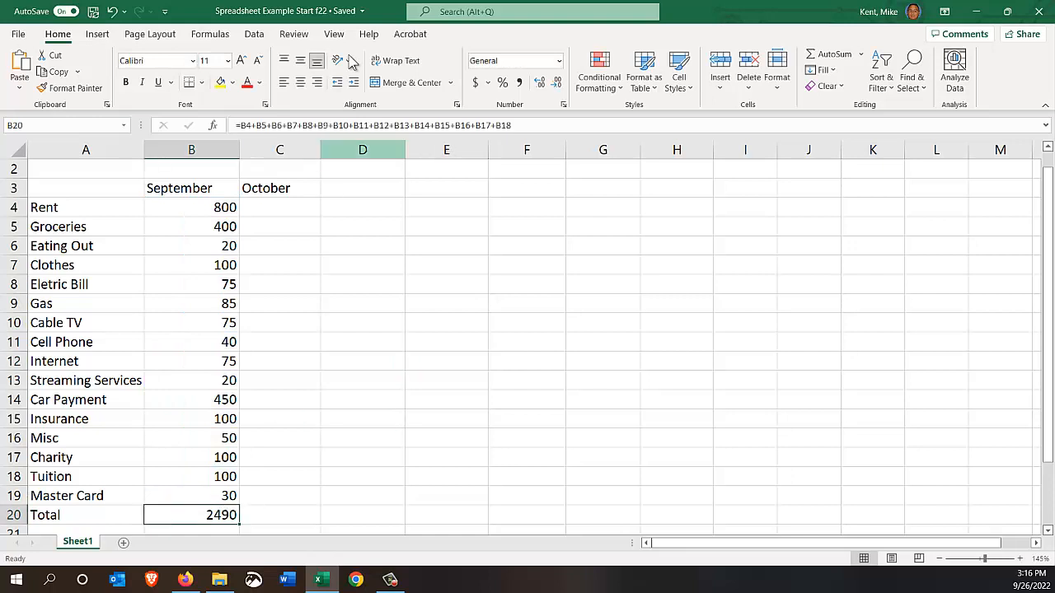
{"action": "left_click", "coordinate": [336, 126]}
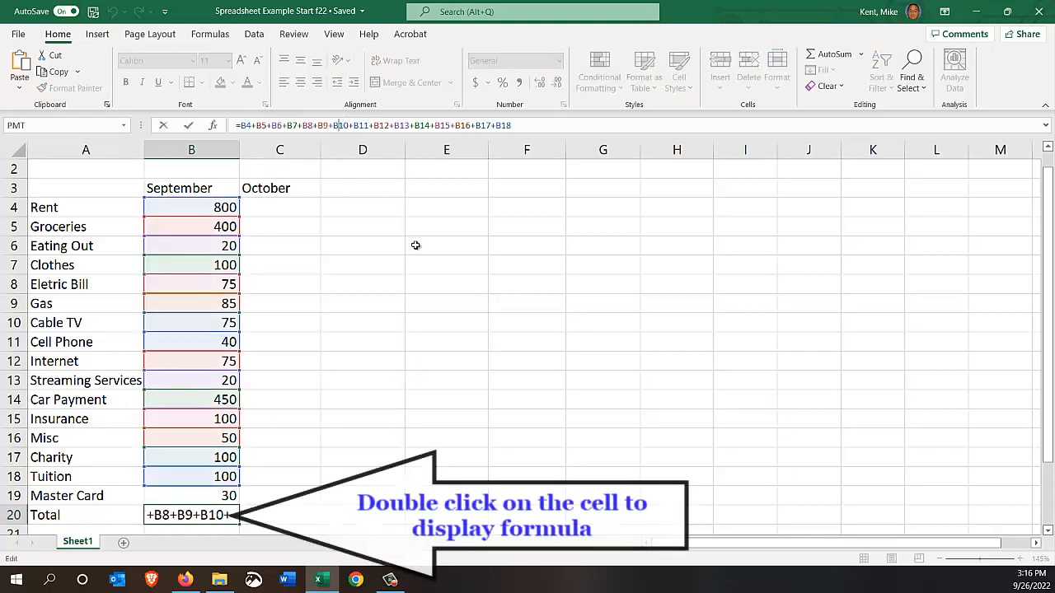
{"action": "key", "text": "Escape"}
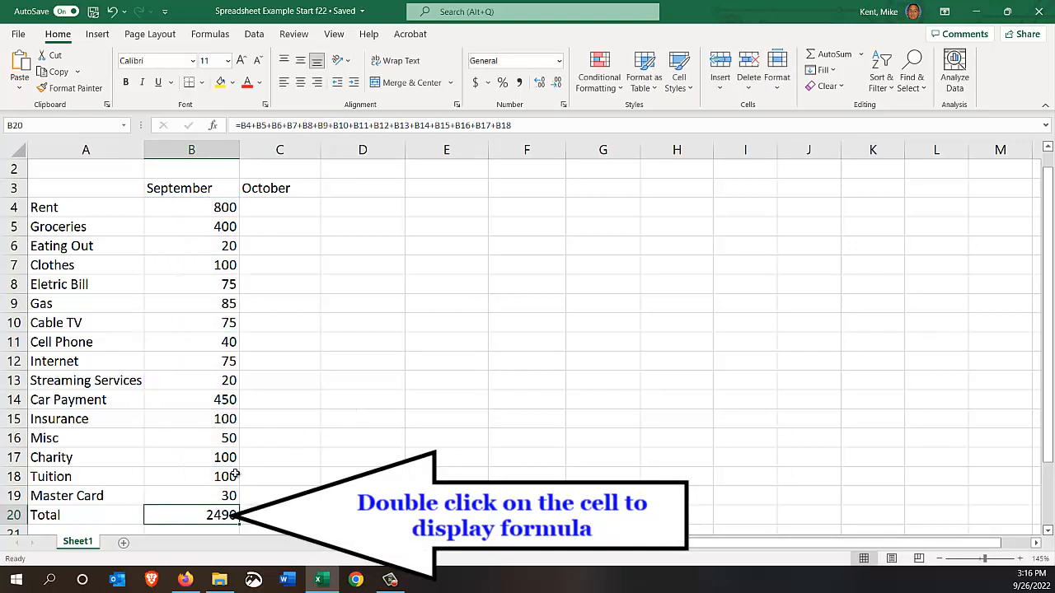
{"action": "double_click", "coordinate": [218, 515]}
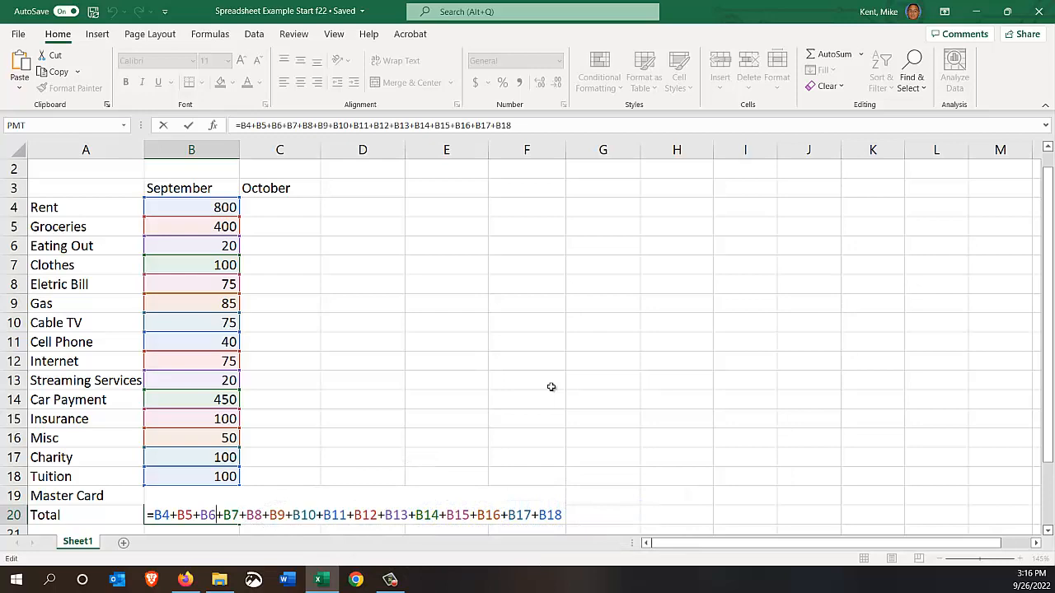
{"action": "key", "text": "Return"}
Bold the Total label in A20 and the September total in B20
{"action": "scroll", "coordinate": [268, 512], "scroll_direction": "up", "scroll_amount": 1}
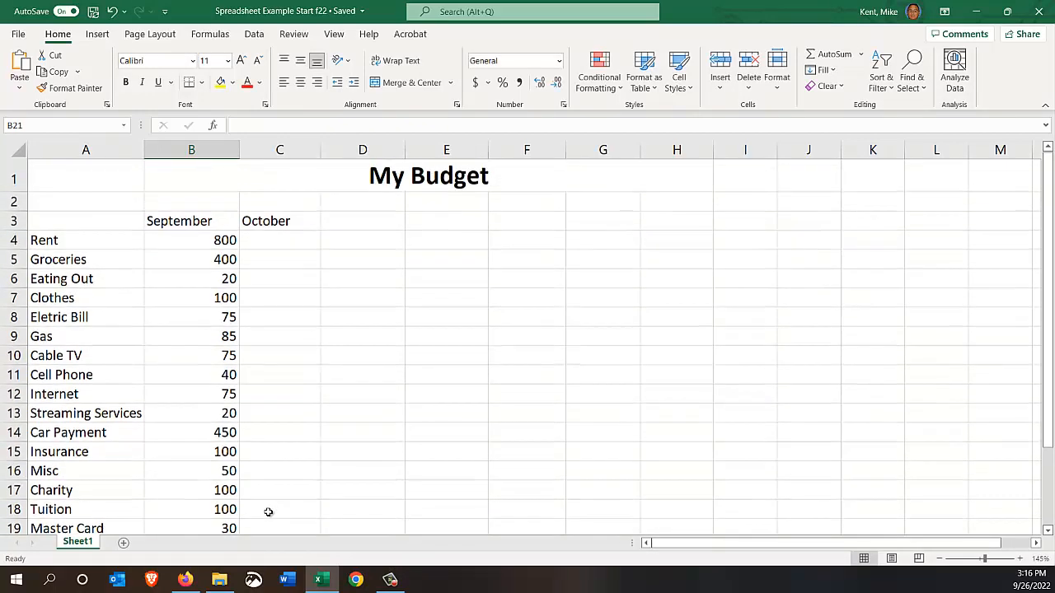
{"action": "scroll", "coordinate": [268, 512], "scroll_direction": "down", "scroll_amount": 2}
{"action": "scroll", "coordinate": [606, 461], "scroll_direction": "down", "scroll_amount": 1, "text": "ctrl"}
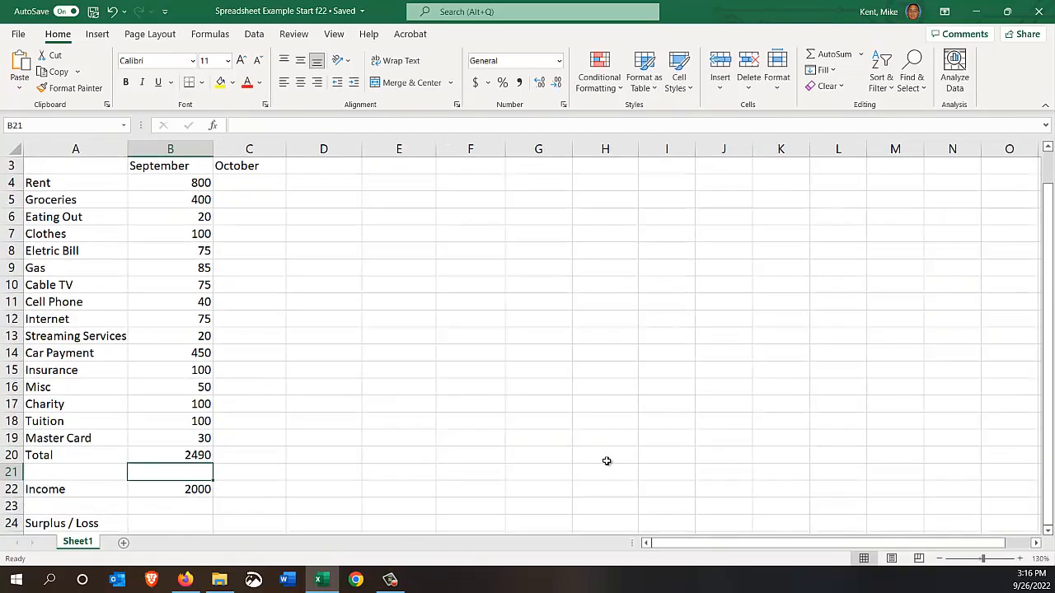
{"action": "left_click", "coordinate": [182, 458]}
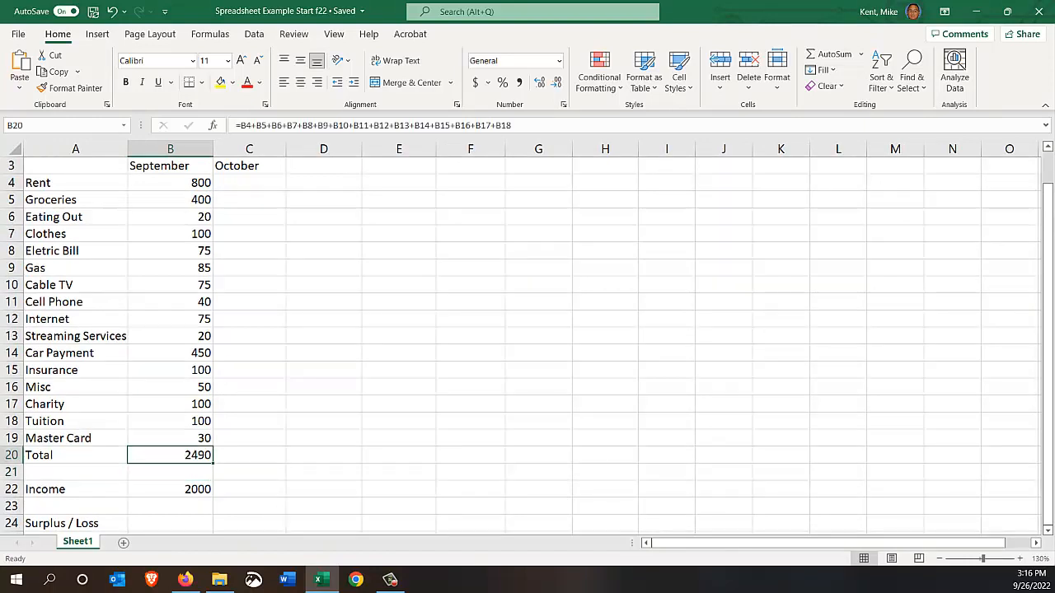
{"action": "left_click", "coordinate": [58, 460]}
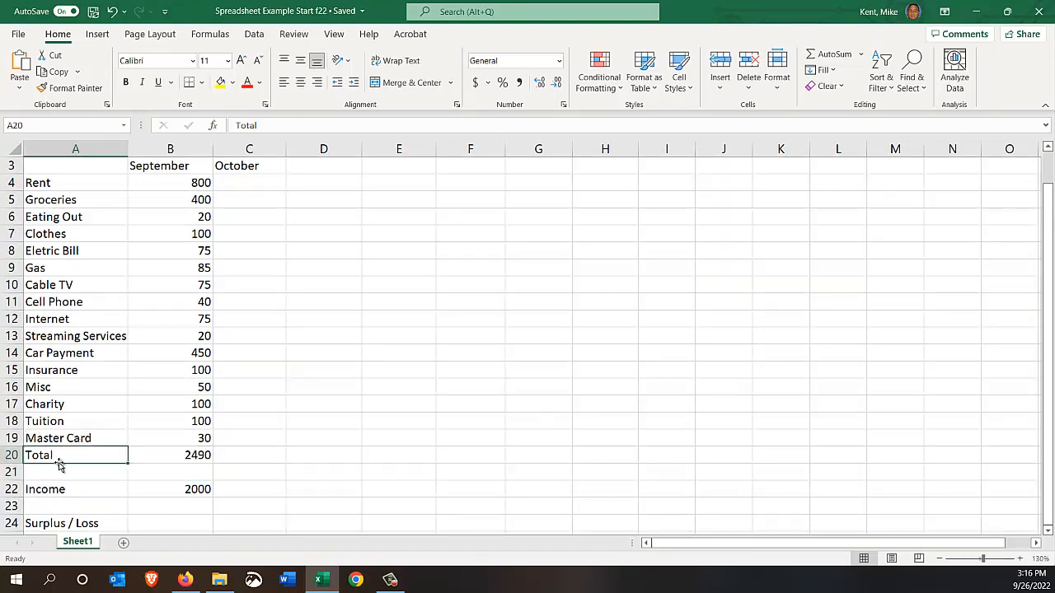
{"action": "left_click", "coordinate": [125, 81]}
{"action": "left_click", "coordinate": [194, 457]}
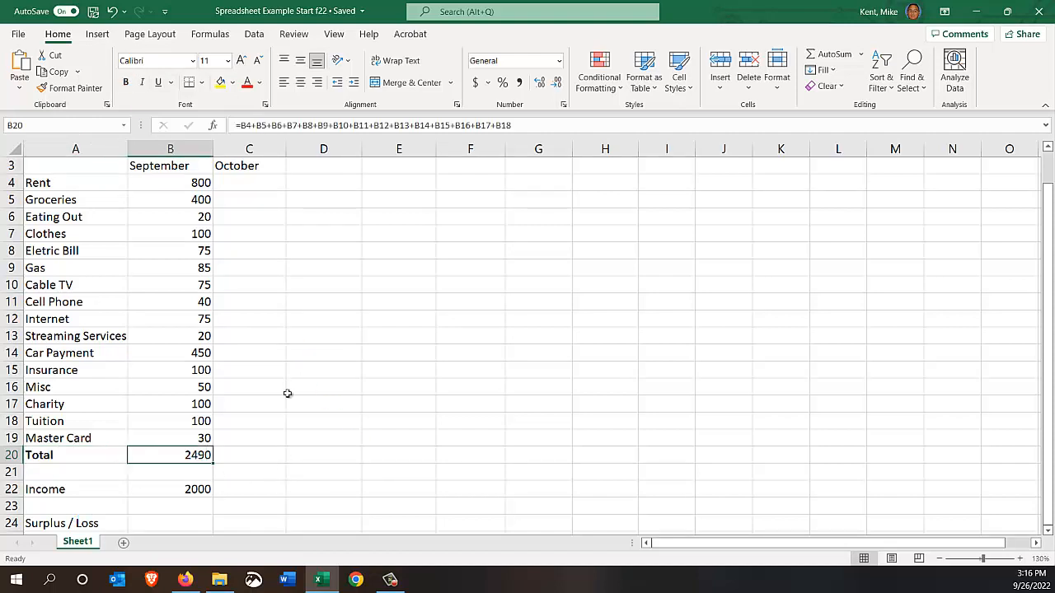
{"action": "left_click", "coordinate": [125, 82]}
{"action": "left_click", "coordinate": [368, 441]}
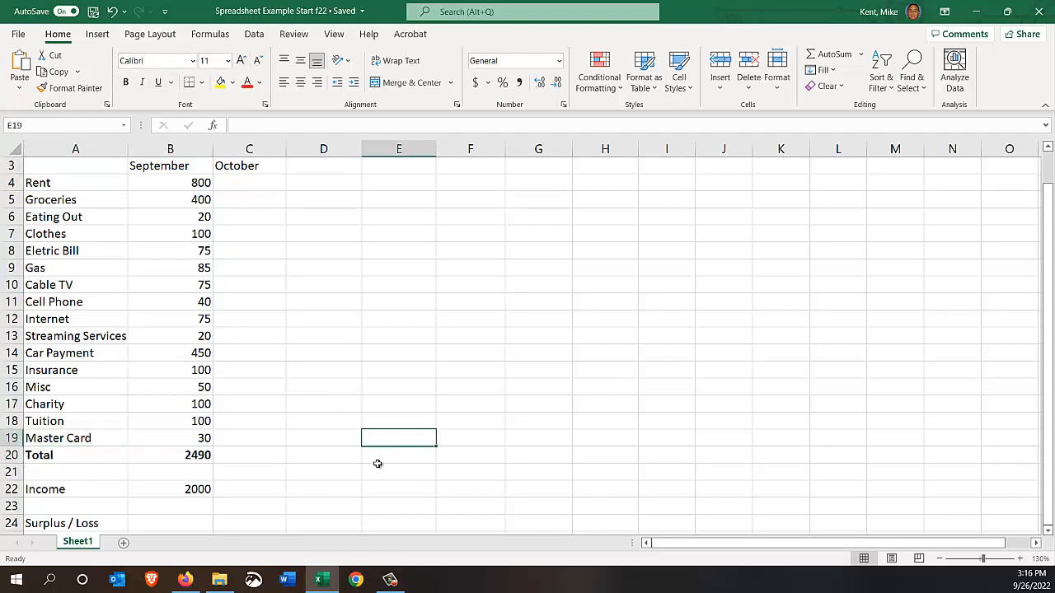
Calculate the September Surplus / Loss in B24 by subtracting total expenses from income with =B22-B20
{"action": "left_click", "coordinate": [171, 460]}
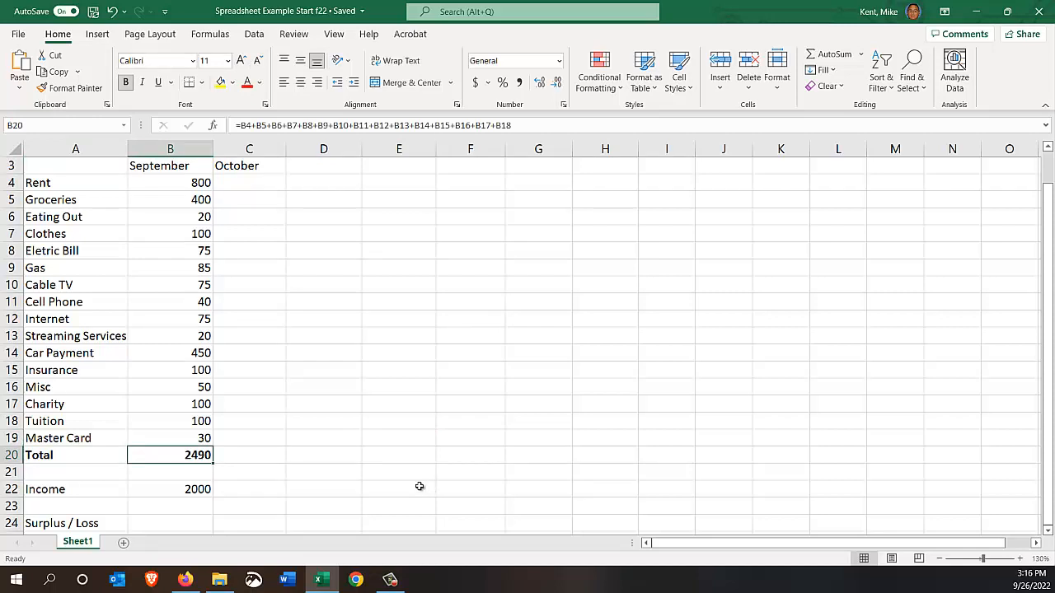
{"action": "left_click", "coordinate": [189, 491]}
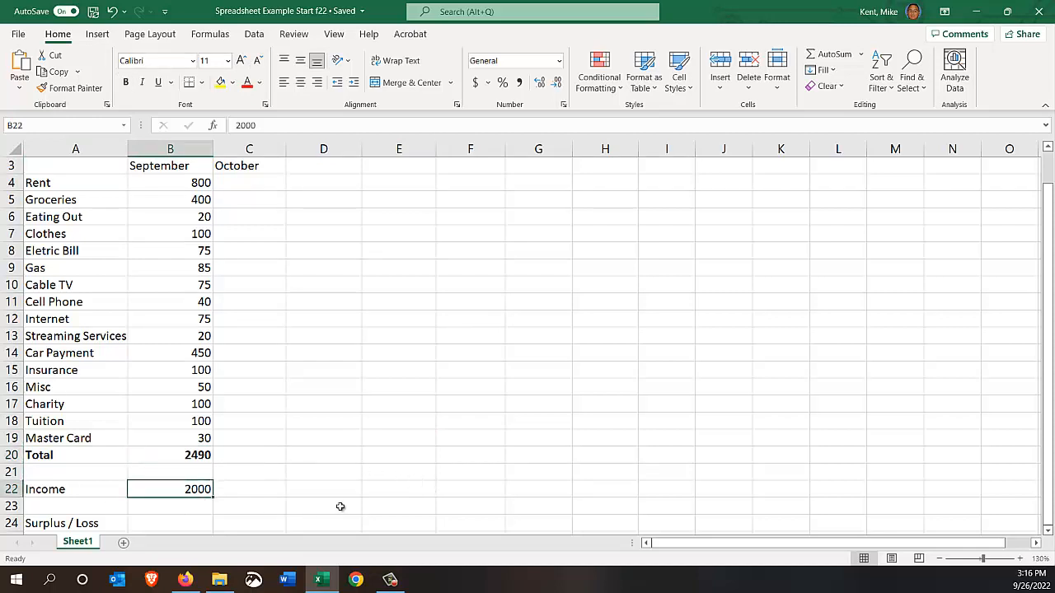
{"action": "scroll", "coordinate": [340, 505], "scroll_direction": "down", "scroll_amount": 1}
{"action": "left_click", "coordinate": [150, 473]}
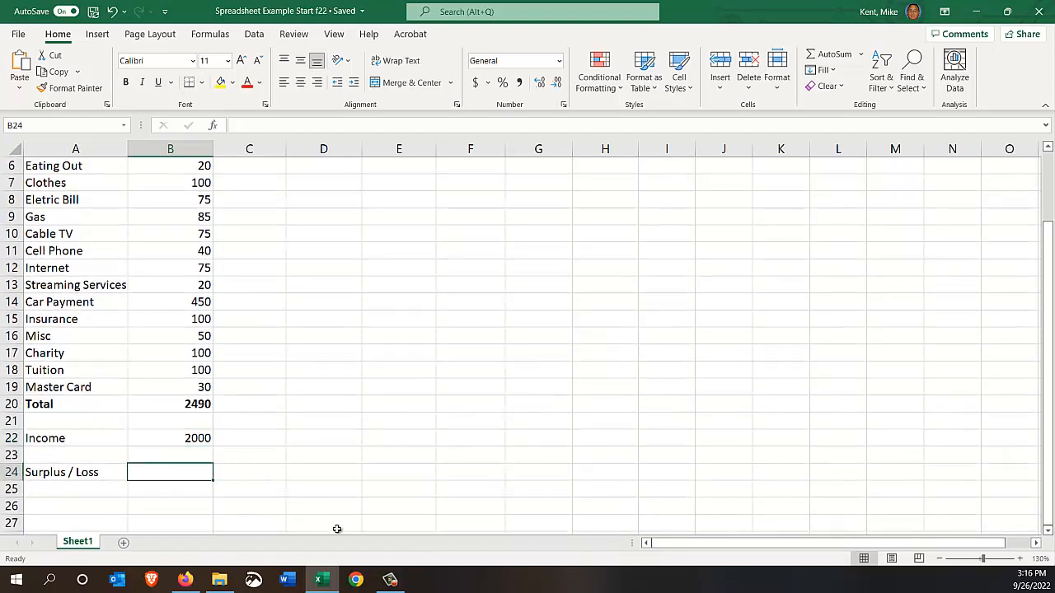
{"action": "type", "text": "="}
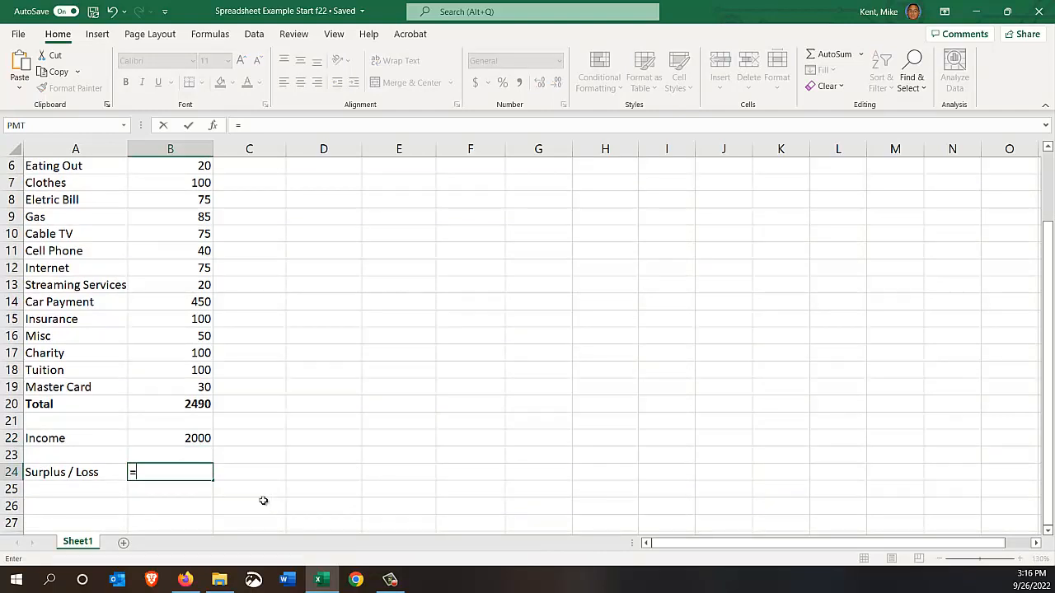
{"action": "left_click", "coordinate": [186, 438]}
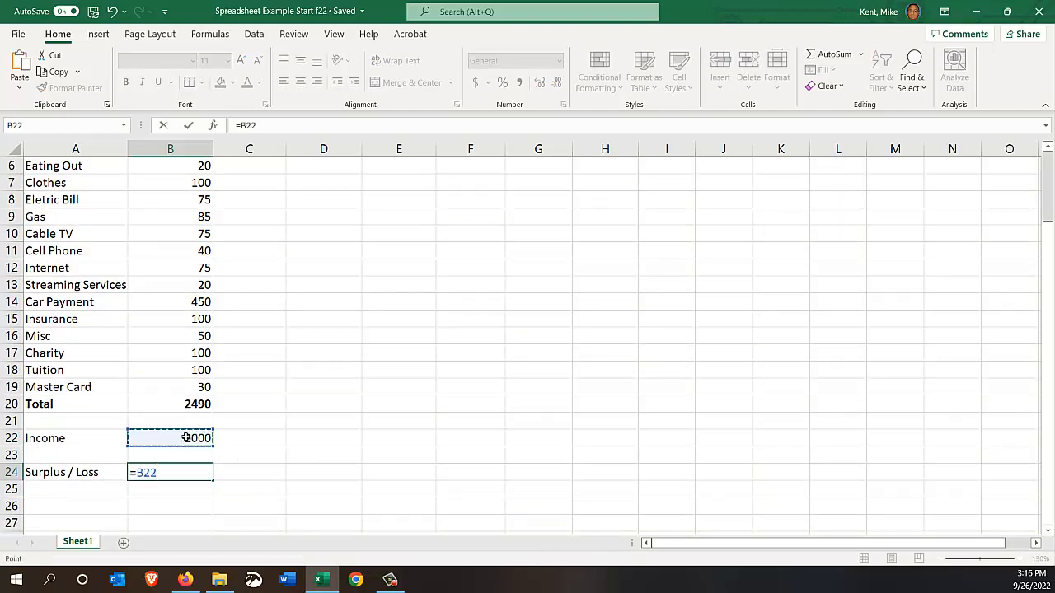
{"action": "type", "text": "-"}
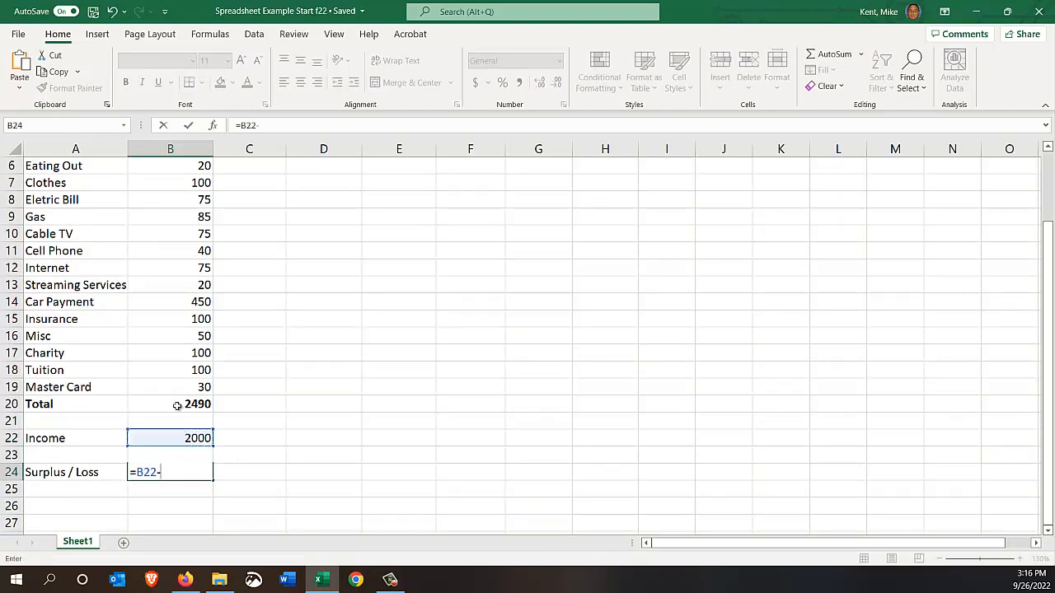
{"action": "left_click", "coordinate": [177, 404]}
{"action": "key", "text": "Return"}
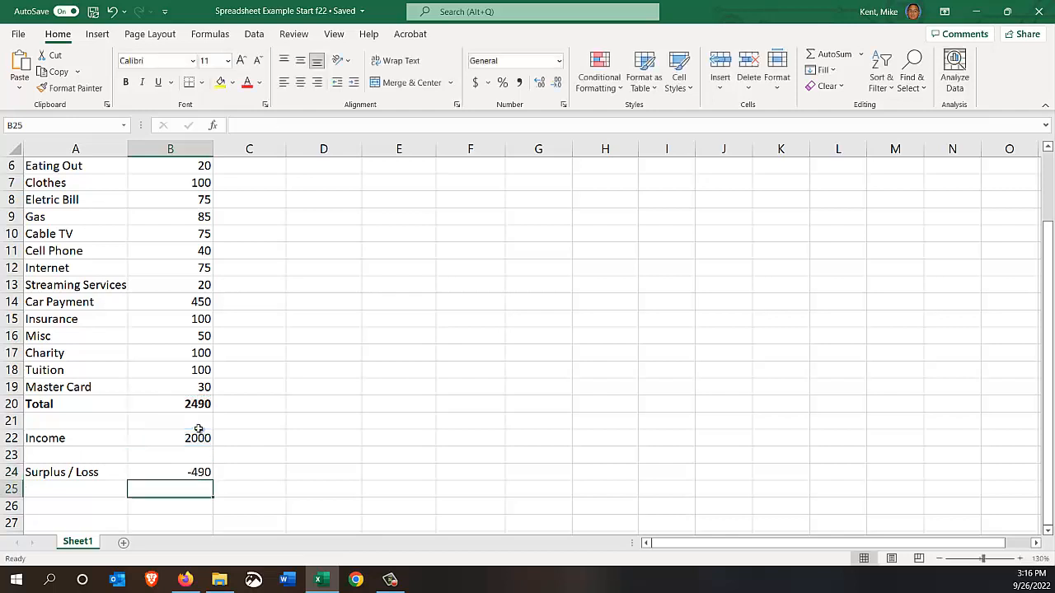
{"action": "left_click", "coordinate": [184, 478]}
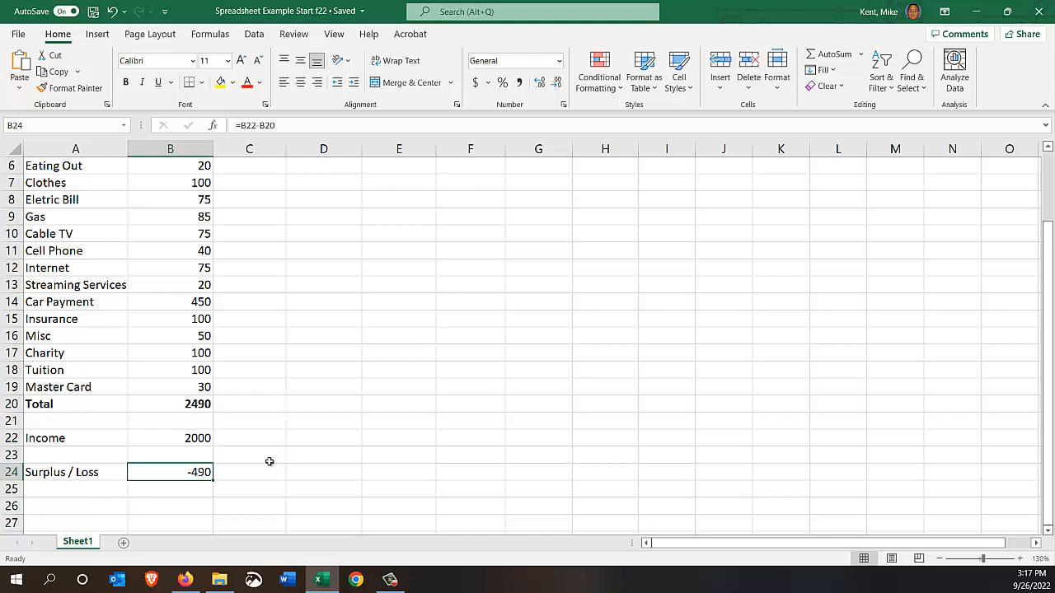
Copy the September figures from Rent through Surplus / Loss and paste them into the October column starting at C4
{"action": "scroll", "coordinate": [269, 461], "scroll_direction": "up", "scroll_amount": 1}
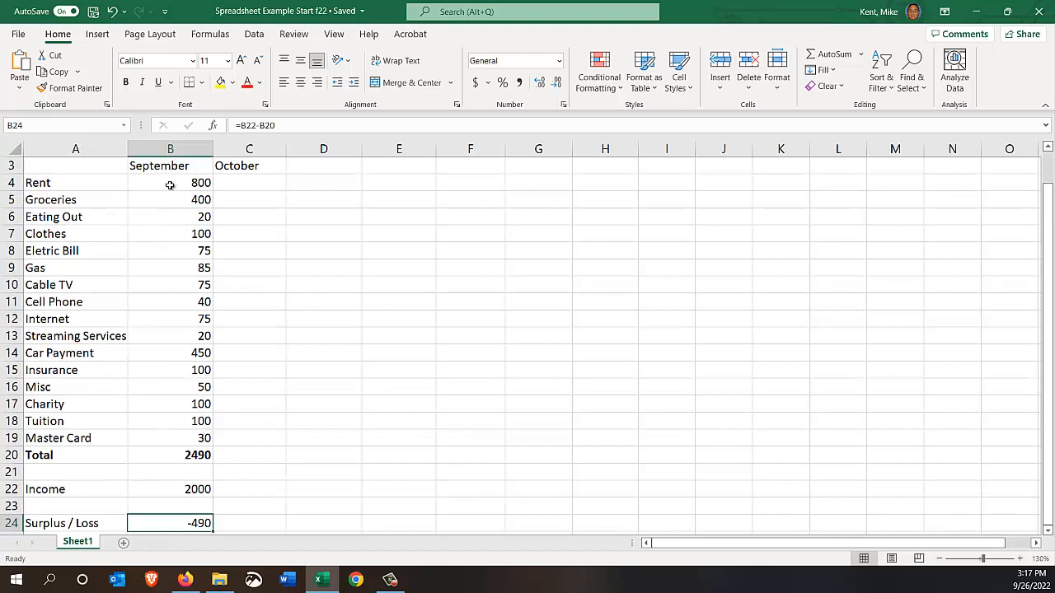
{"action": "left_click_drag", "start_coordinate": [171, 179], "coordinate": [199, 532]}
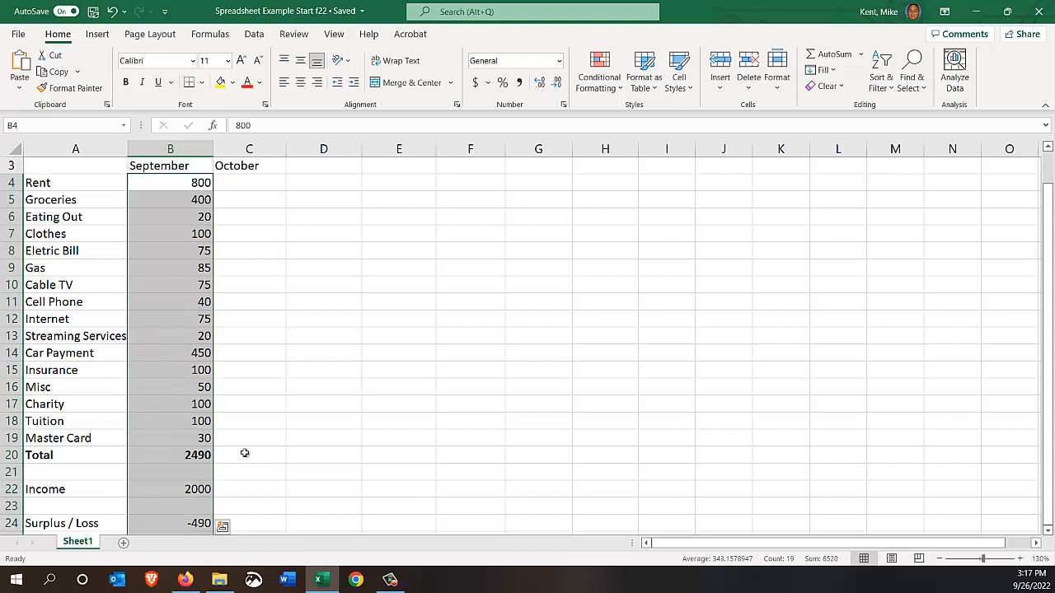
{"action": "right_click", "coordinate": [189, 372]}
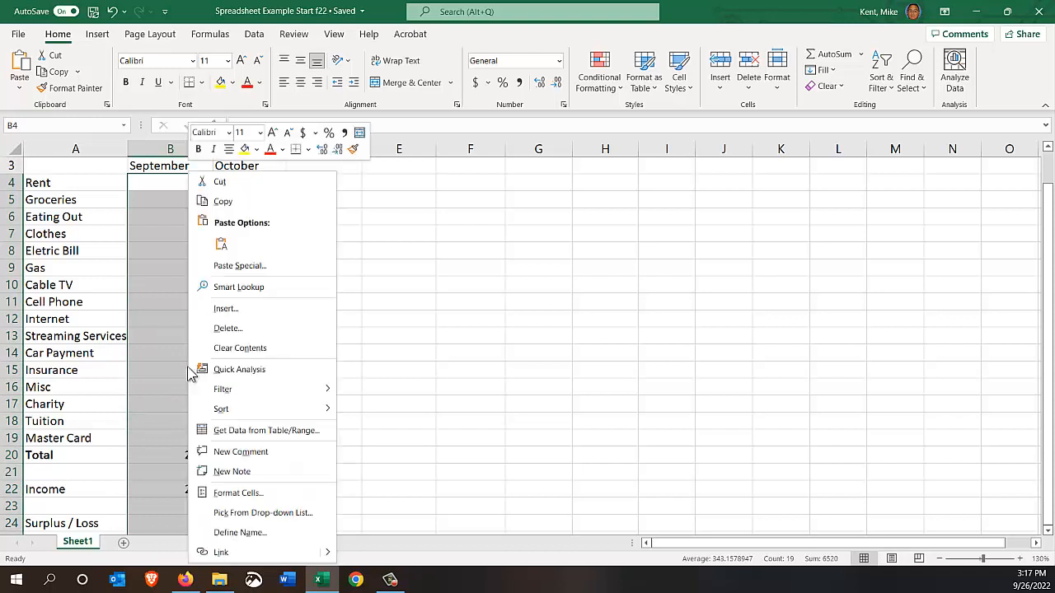
{"action": "left_click", "coordinate": [220, 202]}
{"action": "left_click", "coordinate": [256, 186]}
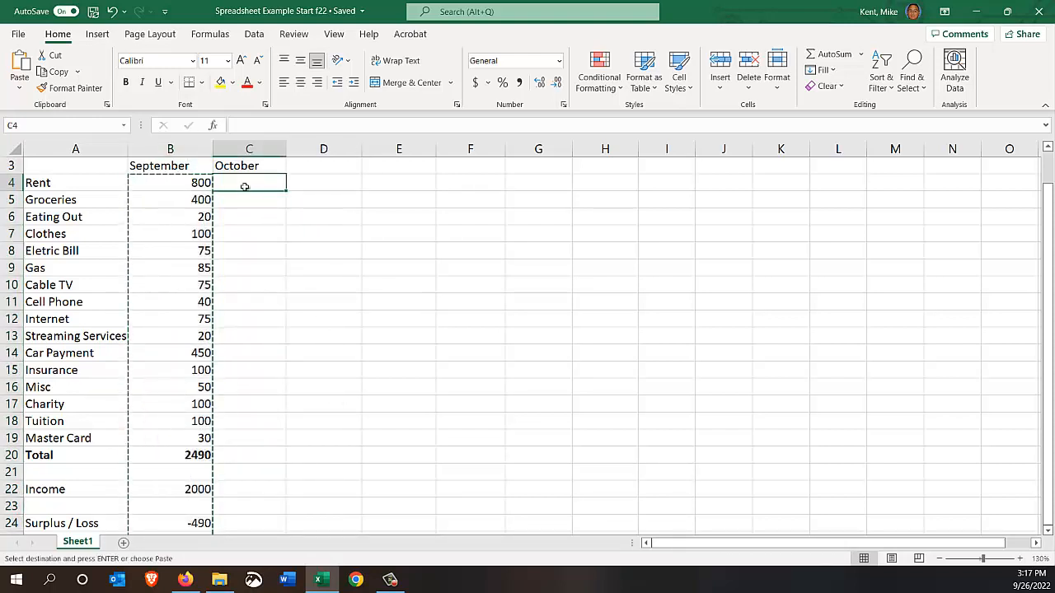
{"action": "right_click", "coordinate": [247, 186]}
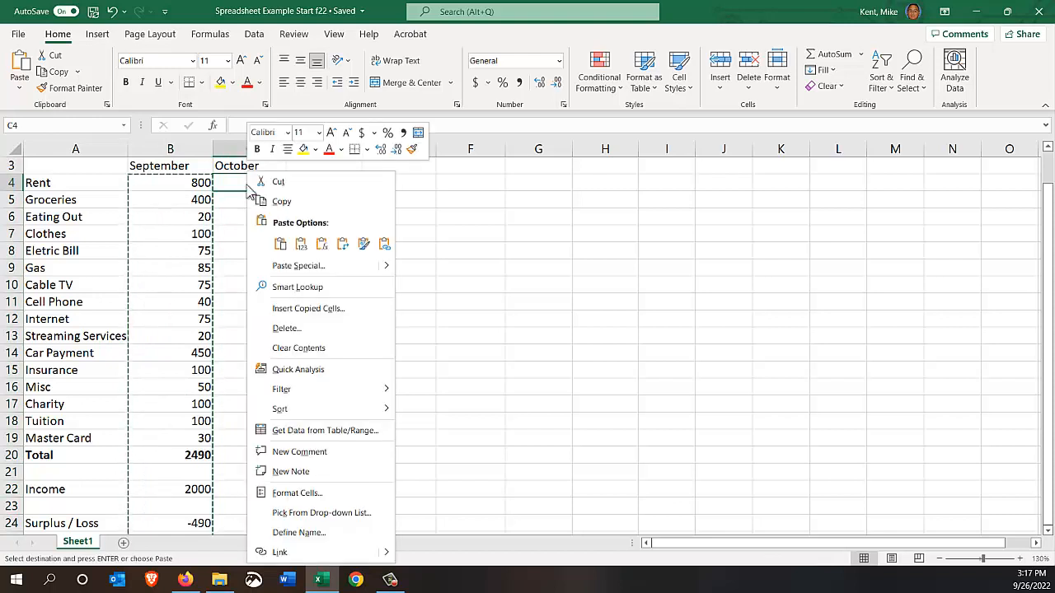
{"action": "left_click", "coordinate": [280, 244]}
{"action": "left_click", "coordinate": [416, 278]}
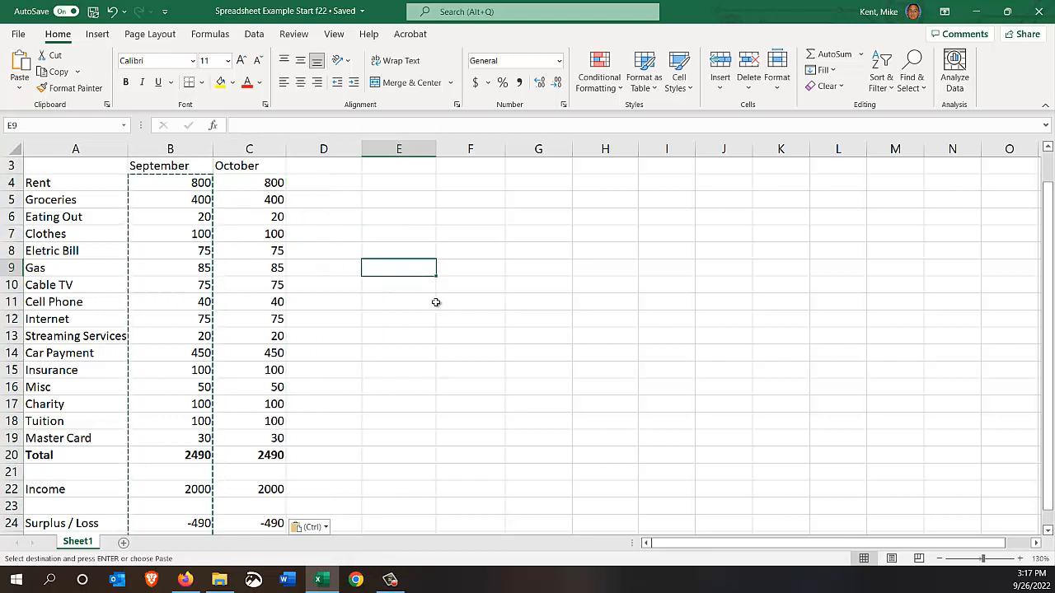
{"action": "key", "text": "Escape"}
Set the October Rent amount in C4 to 500
{"action": "left_click", "coordinate": [258, 185]}
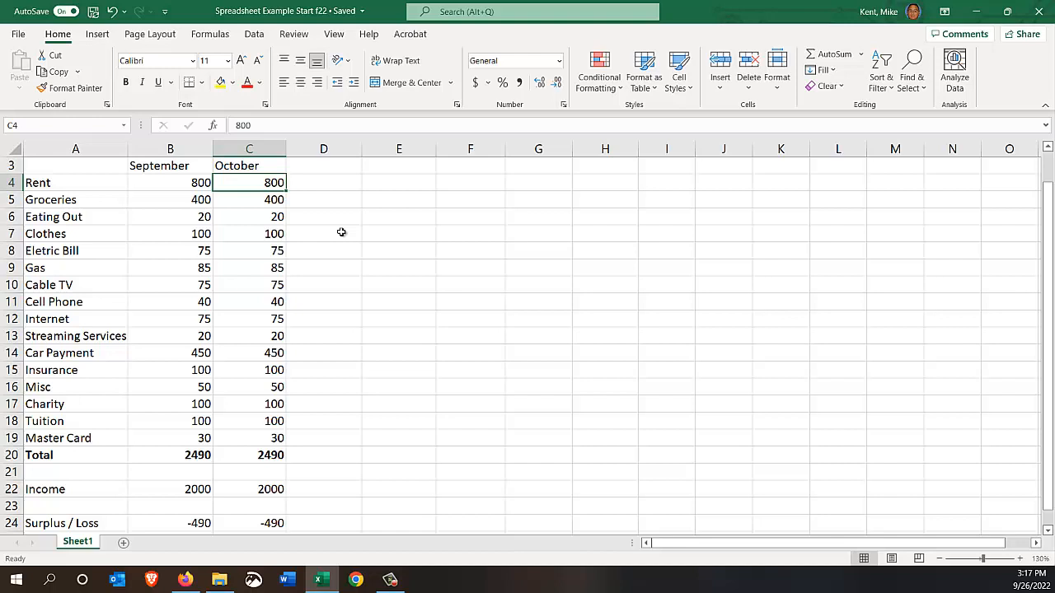
{"action": "type", "text": "50"}
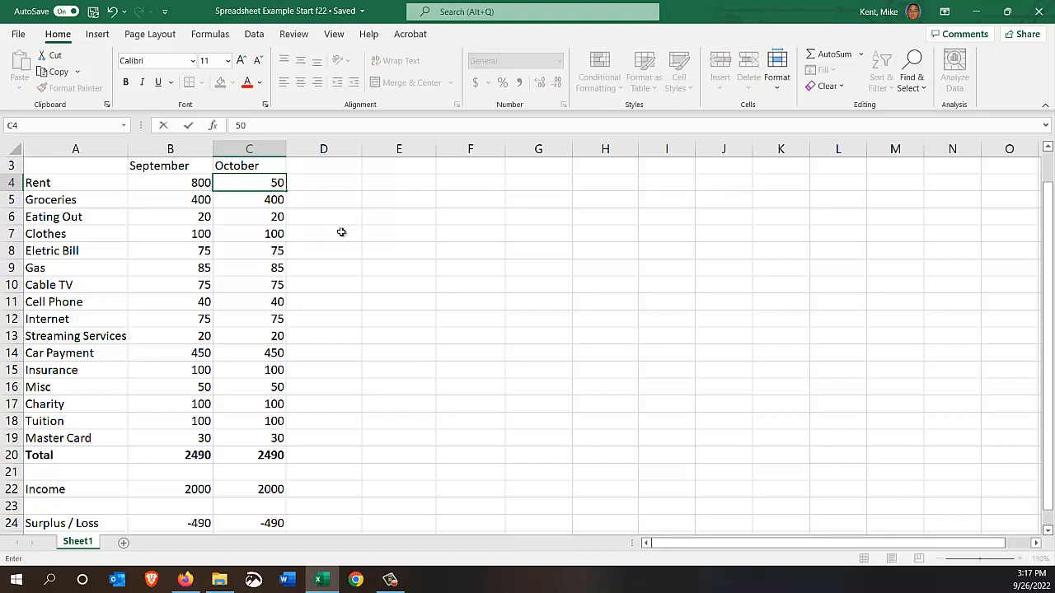
{"action": "key", "text": "Return"}
{"action": "type", "text": "."}
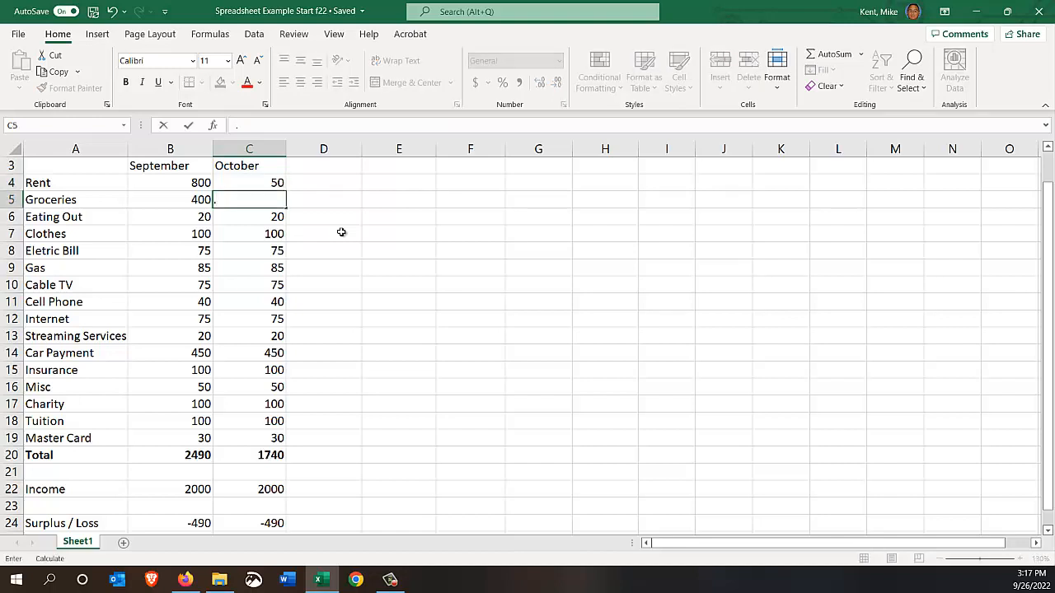
{"action": "key", "text": "Up"}
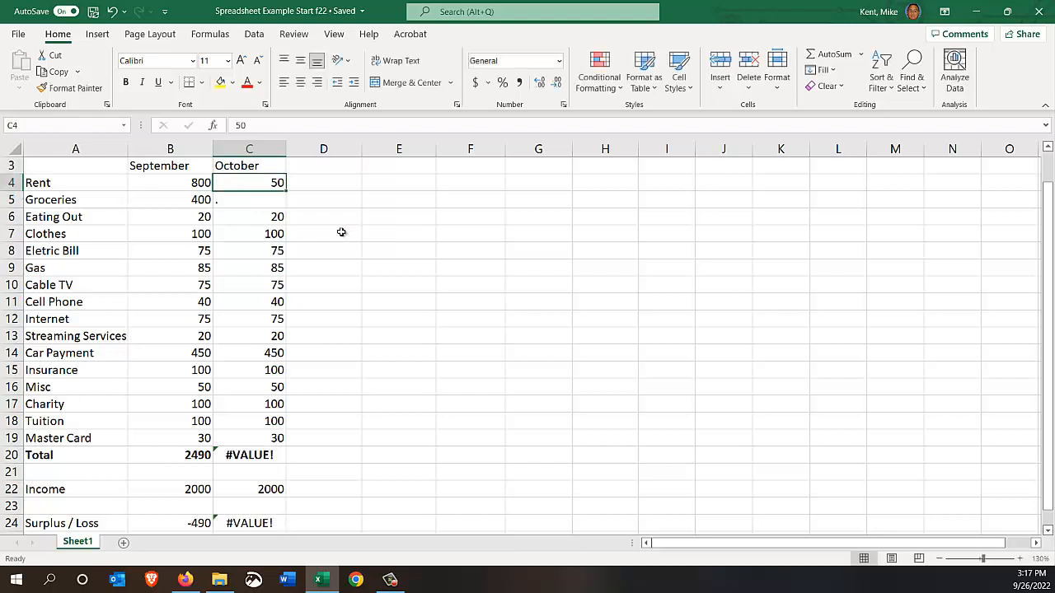
{"action": "type", "text": "500"}
{"action": "key", "text": "Return"}
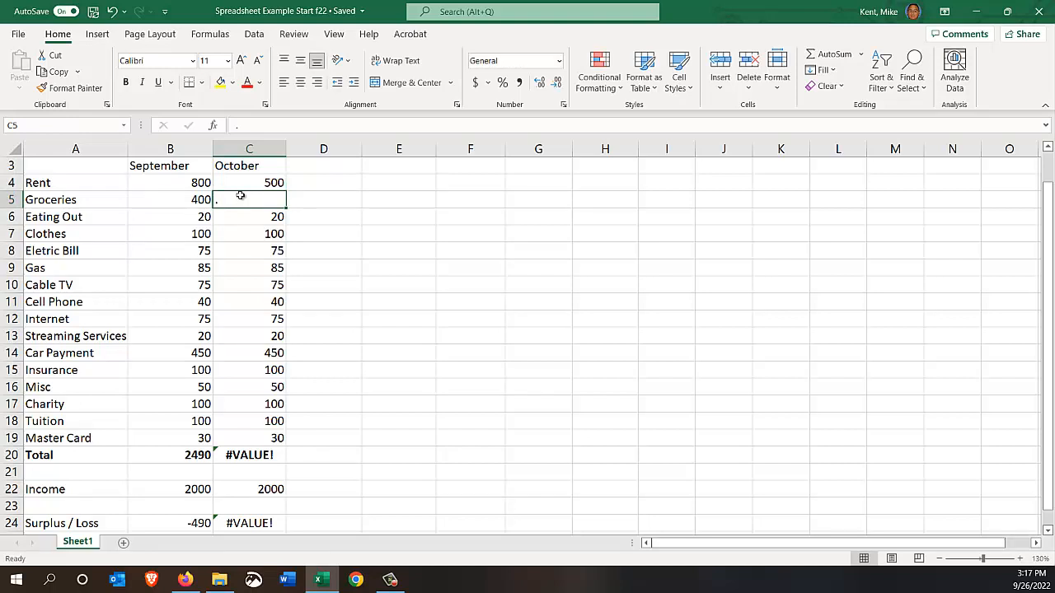
Replace the stray period in October Groceries with 400, and check the October Total formula in C20
{"action": "left_click", "coordinate": [265, 461]}
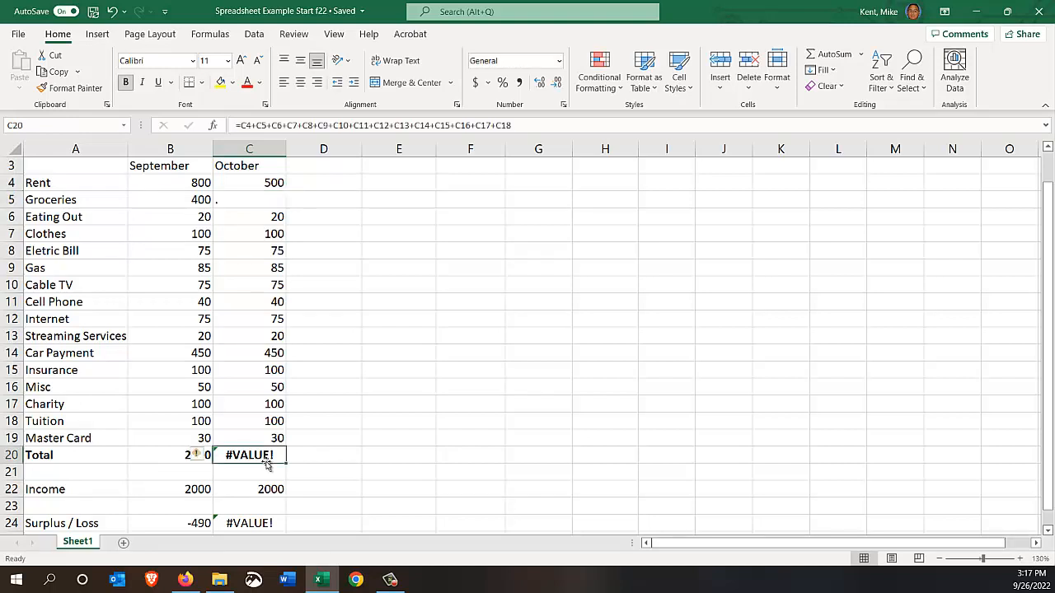
{"action": "left_click", "coordinate": [258, 202]}
{"action": "type", "text": "400"}
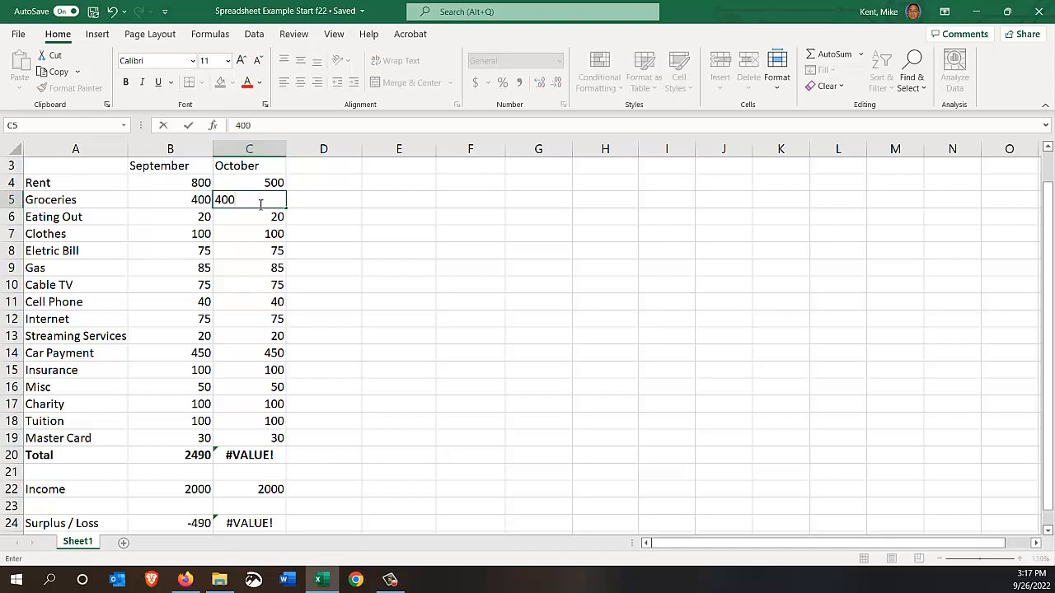
{"action": "key", "text": "Return"}
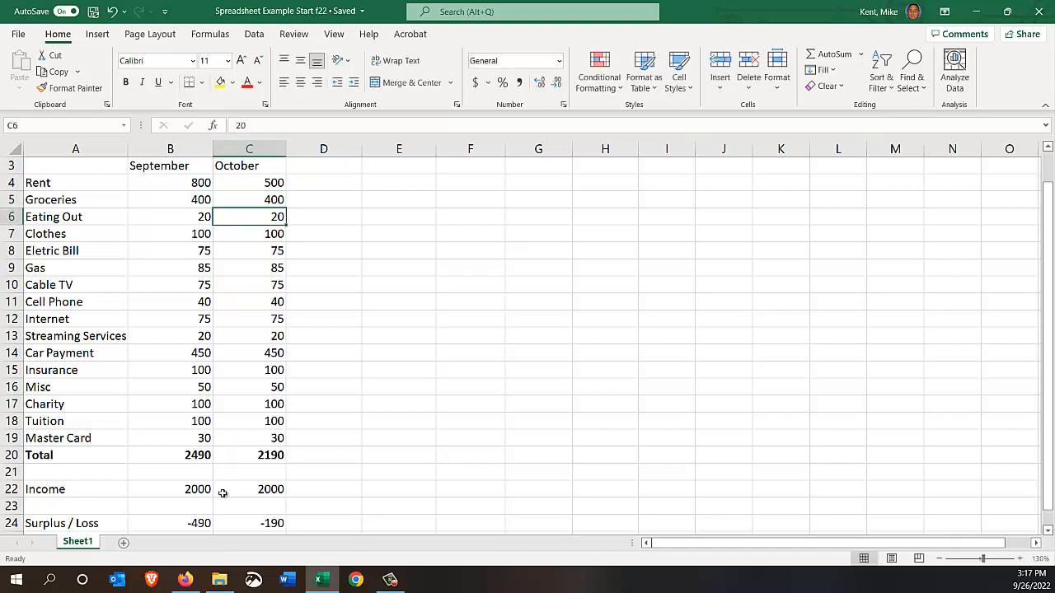
{"action": "left_click", "coordinate": [265, 456]}
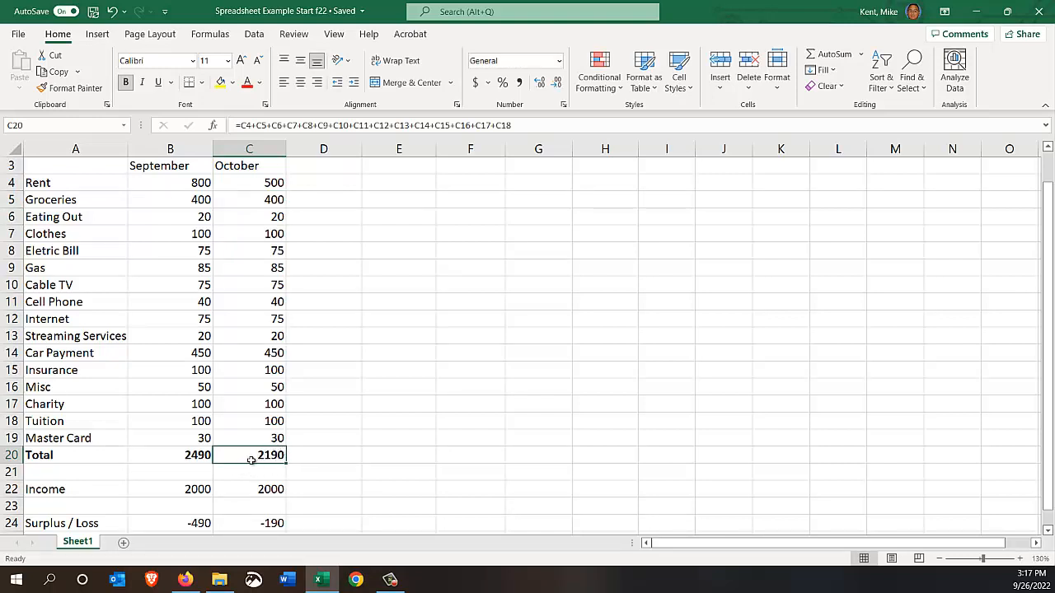
Set the October Groceries amount in C5 to 100
{"action": "left_click", "coordinate": [253, 199]}
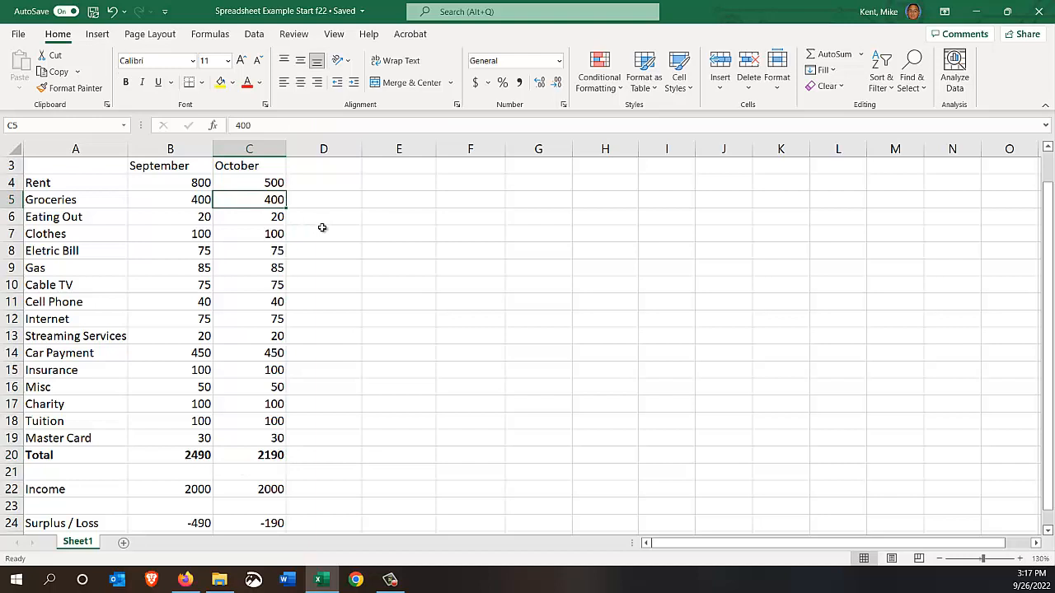
{"action": "type", "text": "100"}
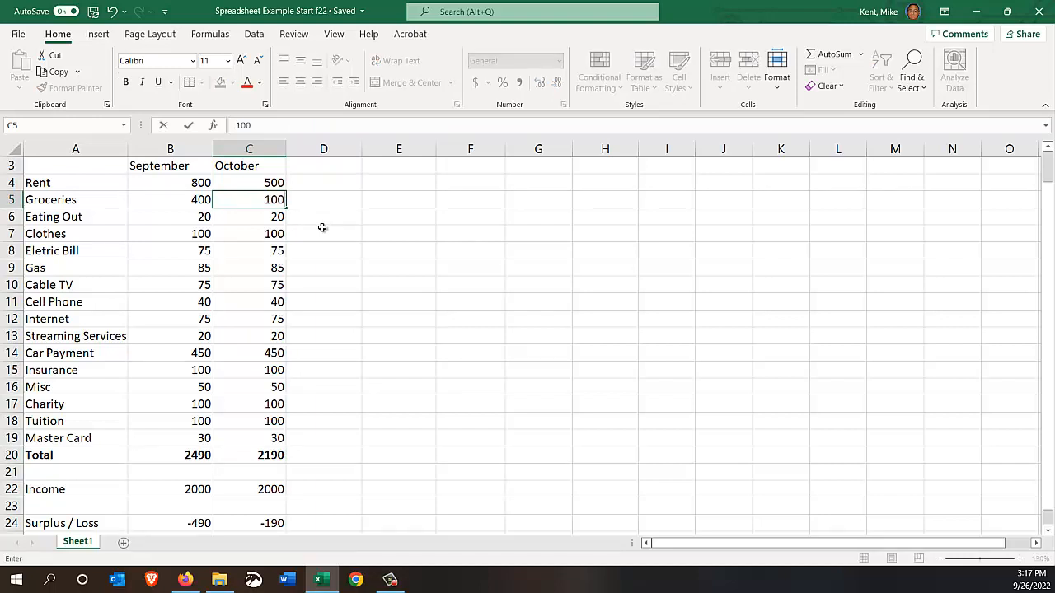
{"action": "key", "text": "Return"}
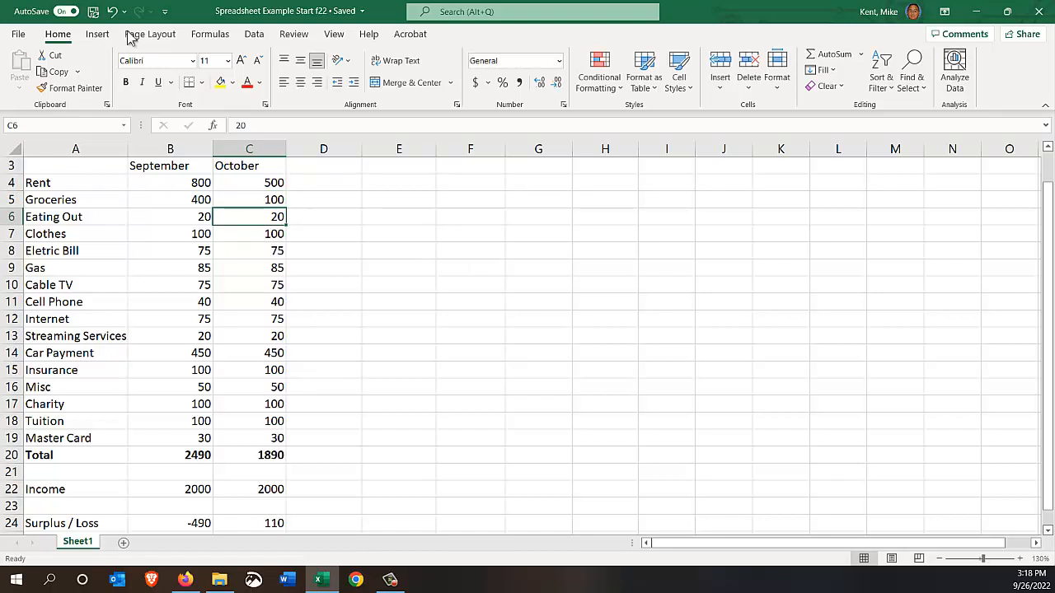
{"action": "left_click", "coordinate": [98, 34]}
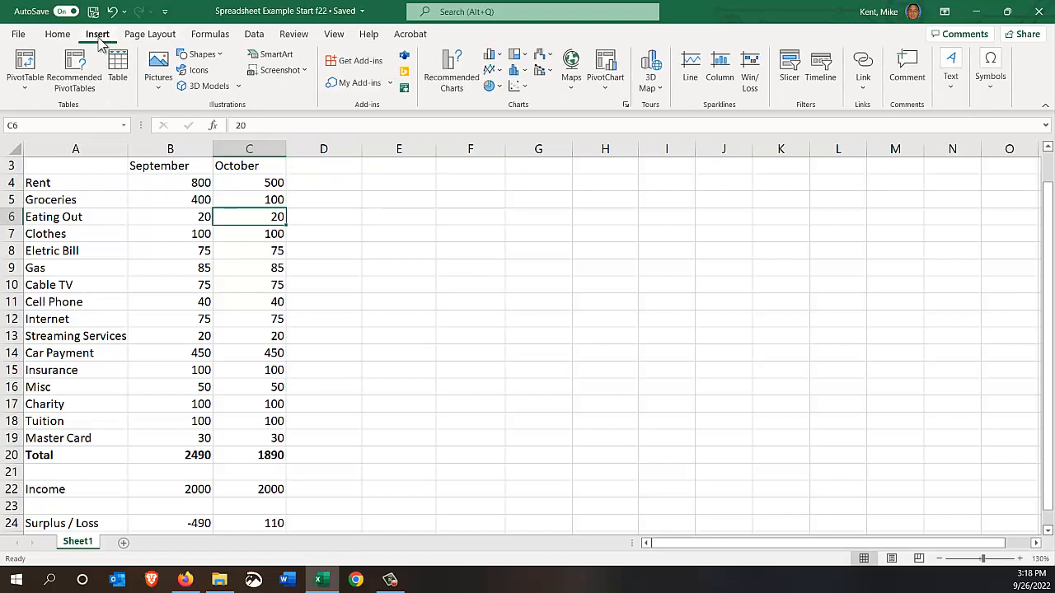
{"action": "left_click", "coordinate": [271, 55]}
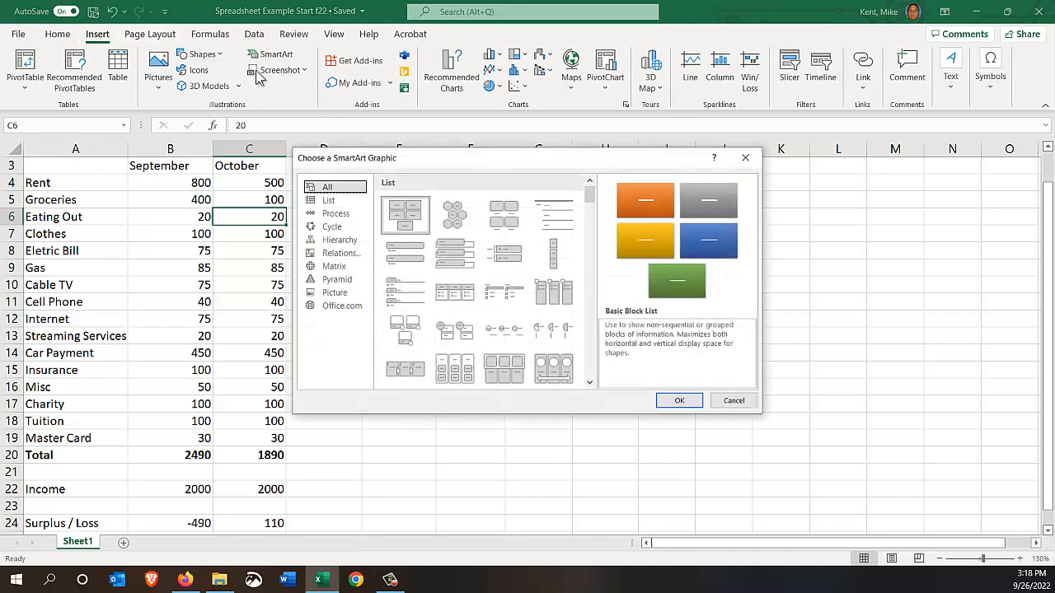
{"action": "left_click", "coordinate": [745, 157]}
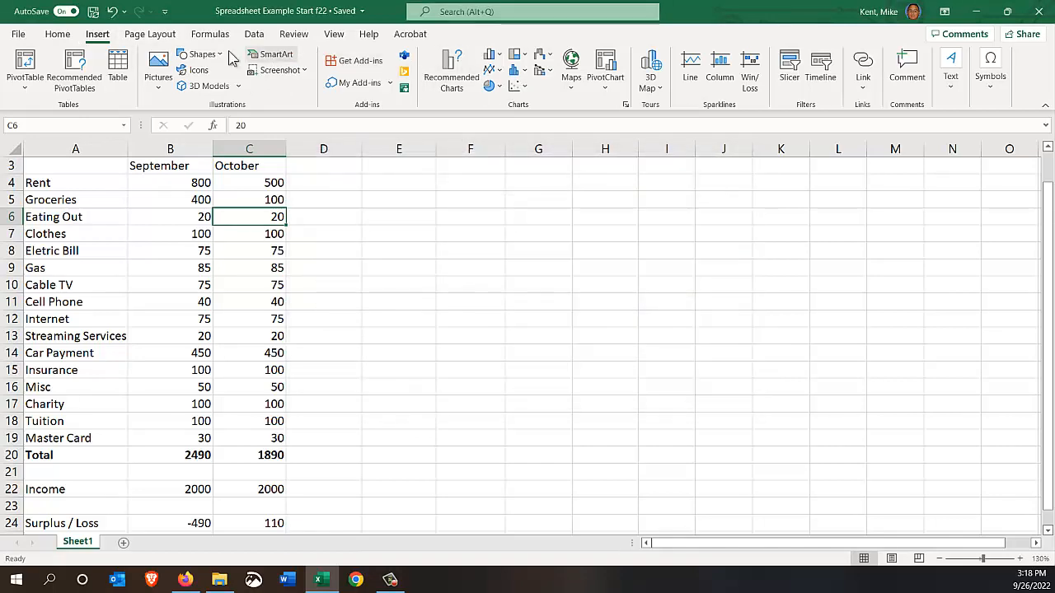
Draw a horizontal scroll shape about 2.85 by 1.42 inches across columns E to H, and label it "5 for a dollar!"
{"action": "left_click", "coordinate": [202, 54]}
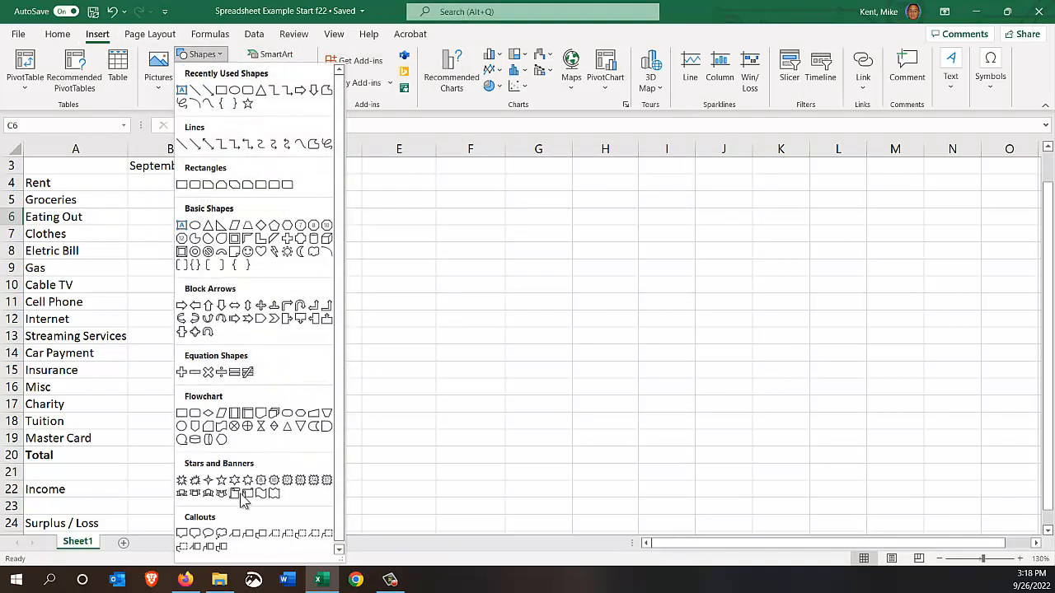
{"action": "left_click", "coordinate": [242, 497]}
{"action": "left_click_drag", "start_coordinate": [358, 241], "coordinate": [604, 363]}
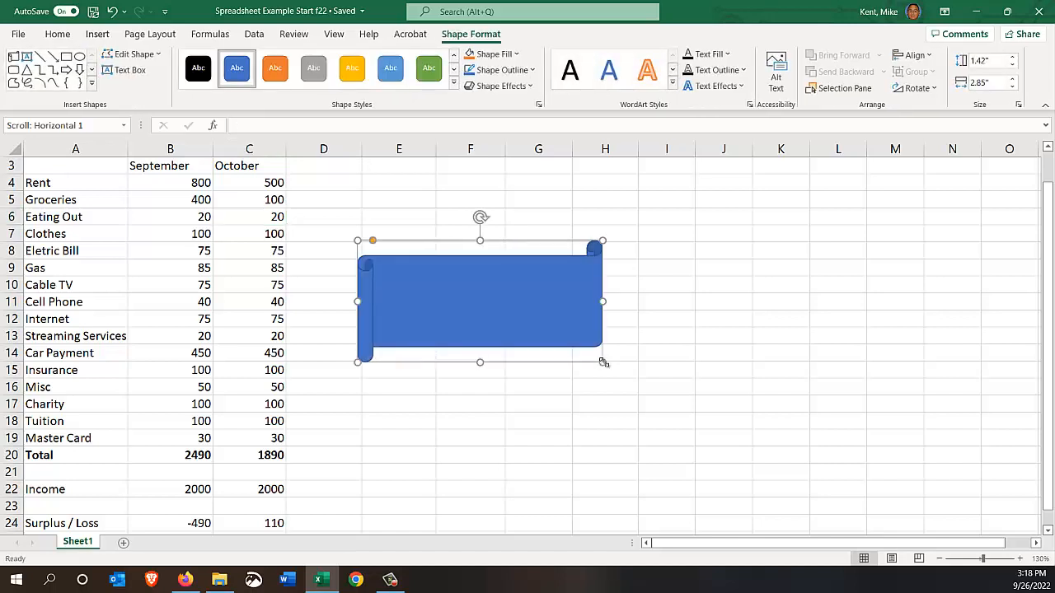
{"action": "left_click", "coordinate": [435, 310]}
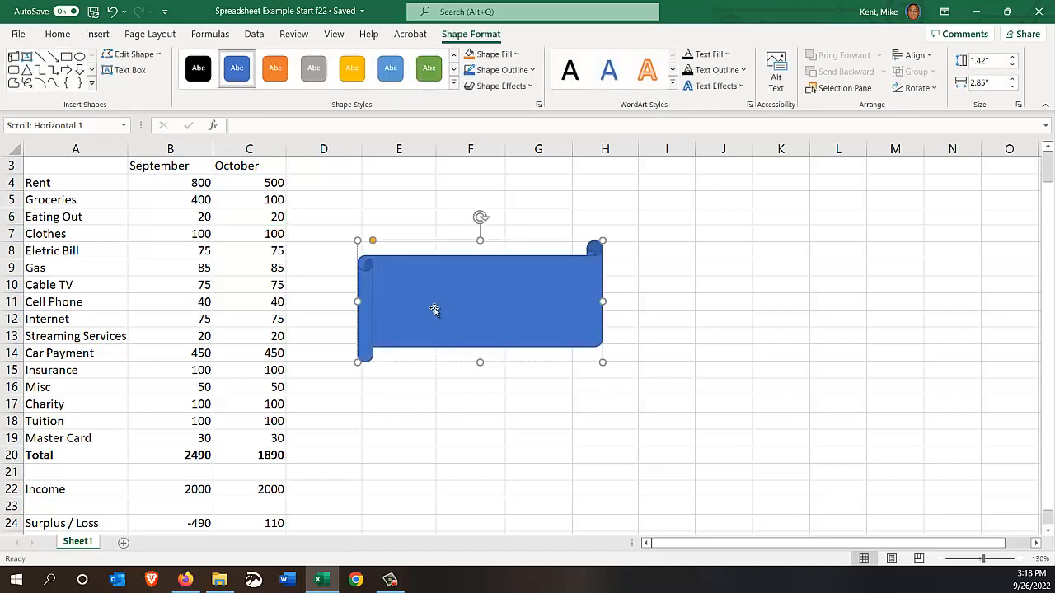
{"action": "type", "text": "1 for a dollar!"}
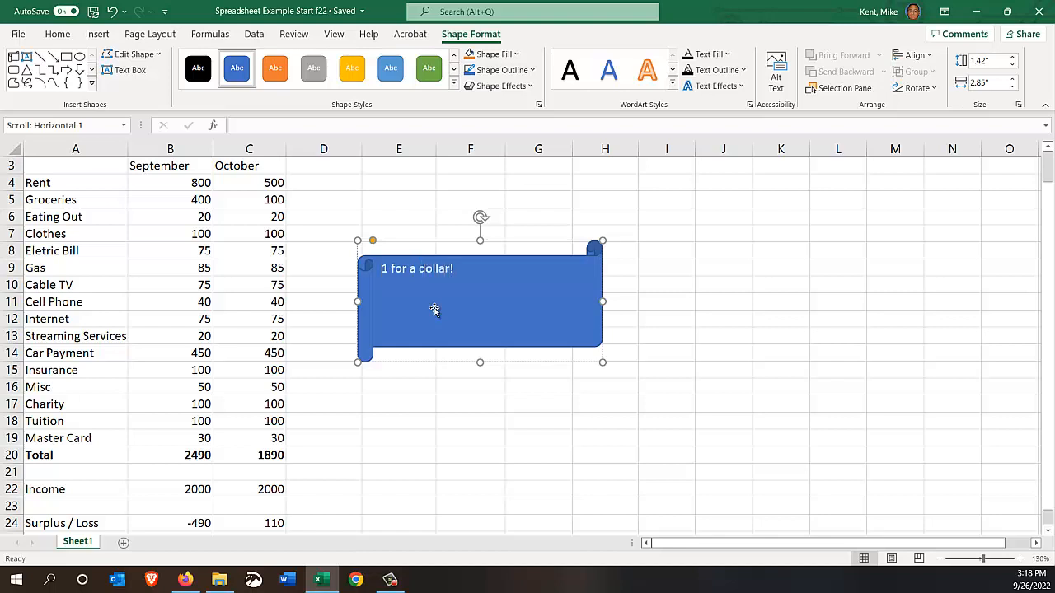
{"action": "key", "text": "BackSpace"}
{"action": "type", "text": "5"}
{"action": "left_click", "coordinate": [275, 198]}
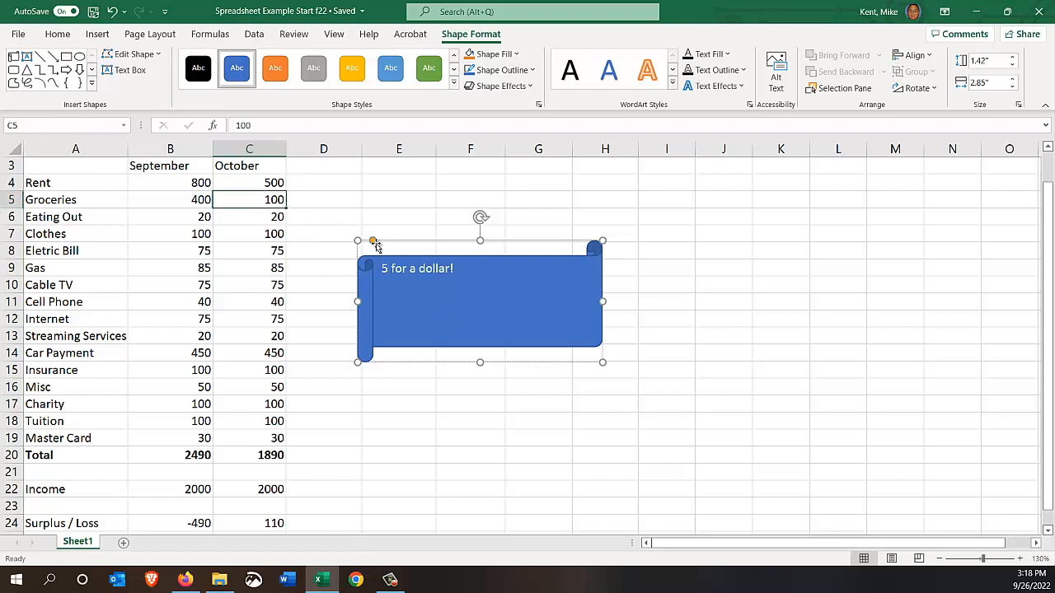
Delete the horizontal scroll shape from the sheet
{"action": "left_click", "coordinate": [489, 303]}
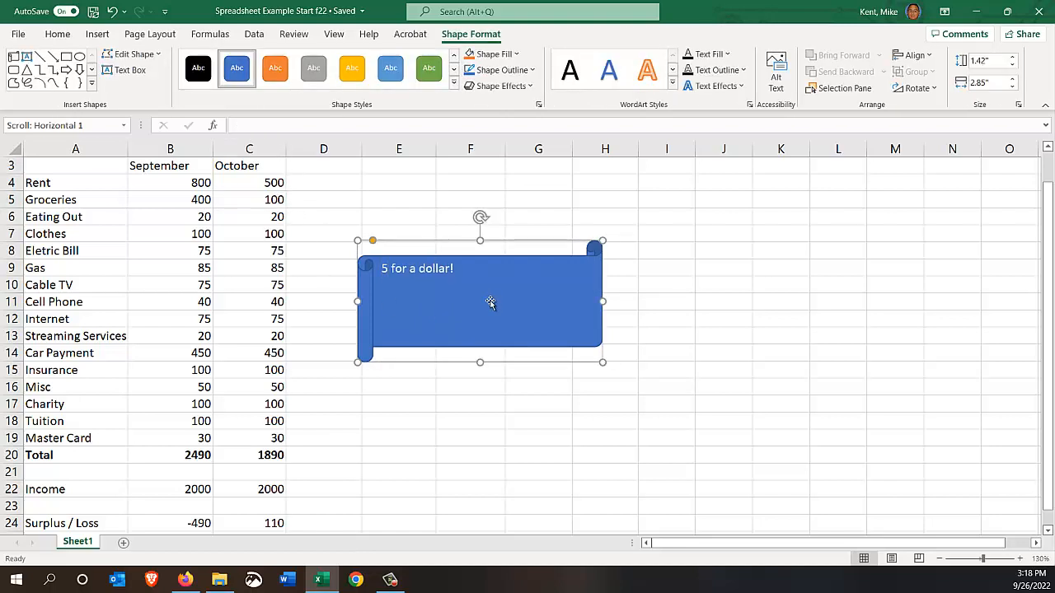
{"action": "key", "text": "Delete"}
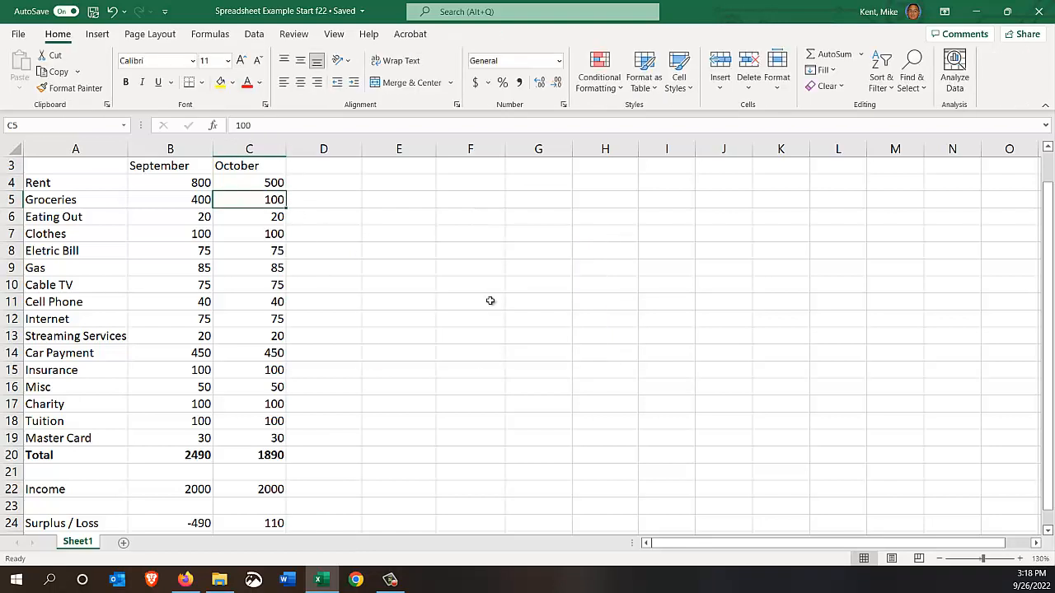
Set October's Eating Out amount in C6 to 40 and the electric bill in C8 to 0
{"action": "left_click", "coordinate": [251, 219]}
{"action": "type", "text": "40"}
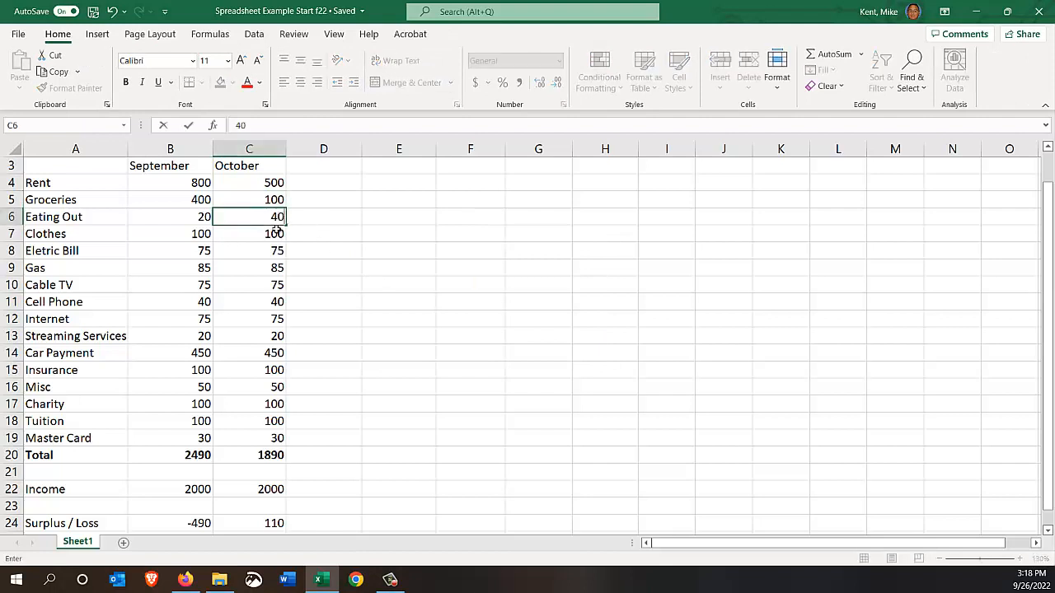
{"action": "key", "text": "Return"}
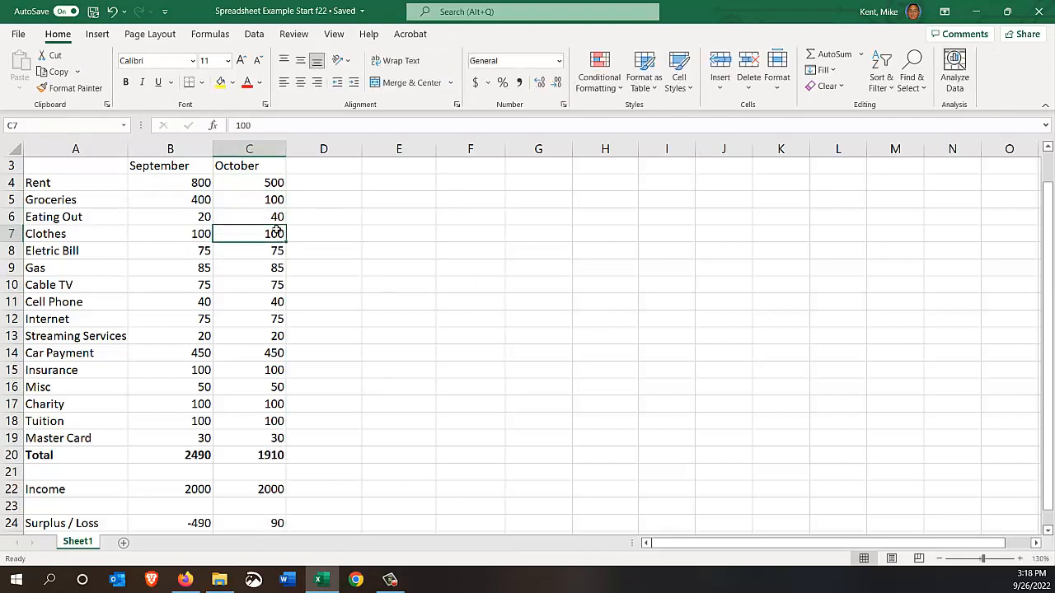
{"action": "key", "text": "Return"}
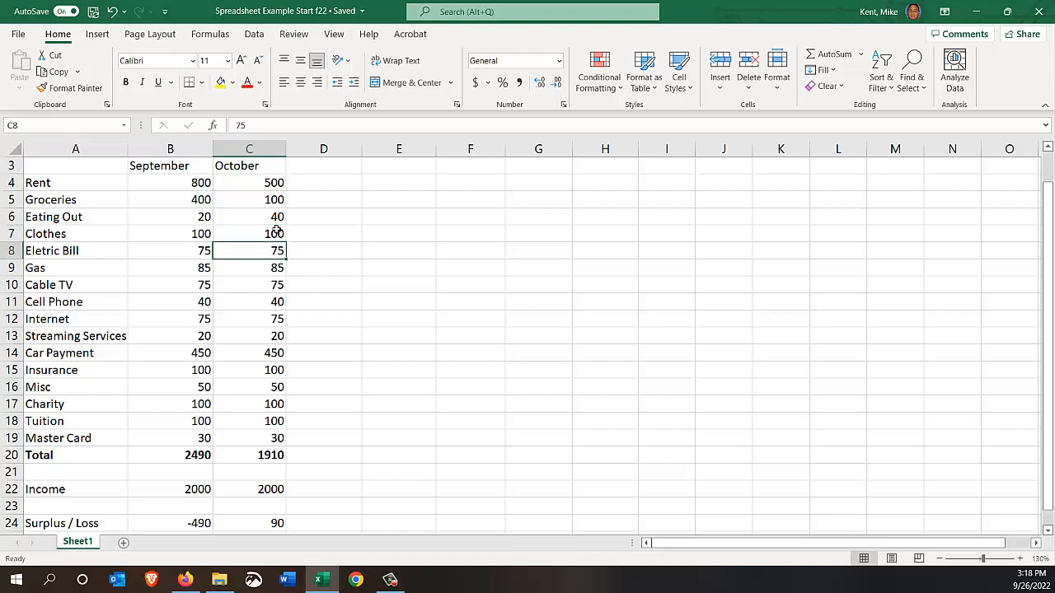
{"action": "type", "text": "0"}
{"action": "key", "text": "Return"}
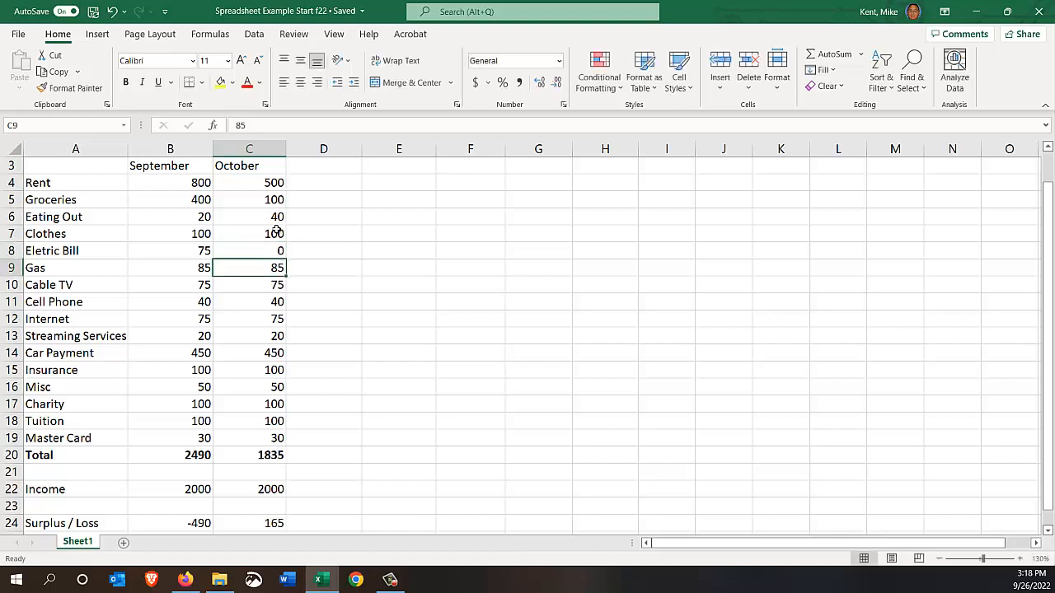
Set October's Gas amount in C9 to 100 and Cable TV in C10 to 30
{"action": "type", "text": "100"}
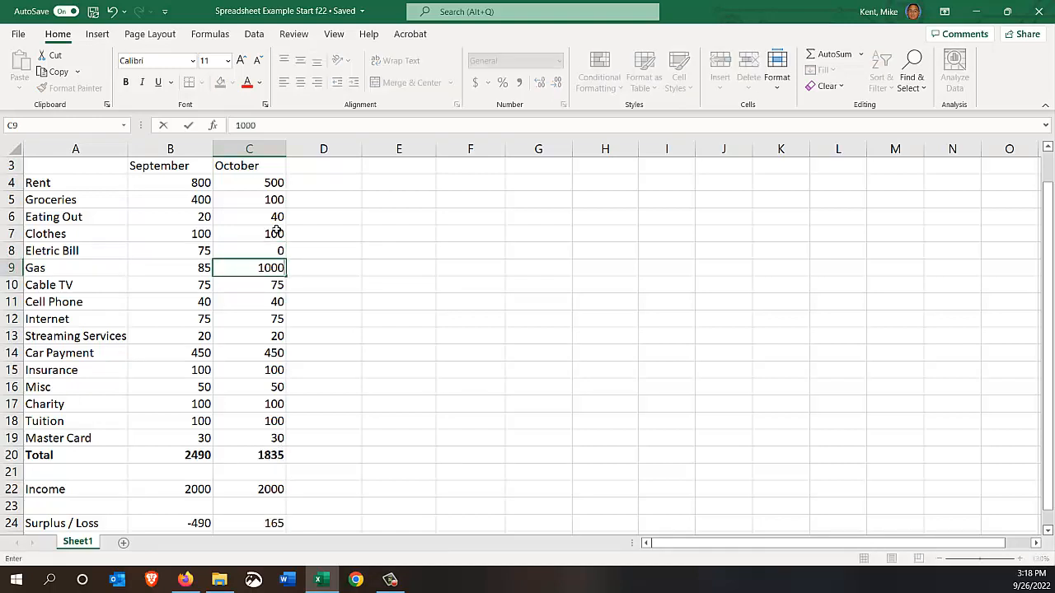
{"action": "key", "text": "Return"}
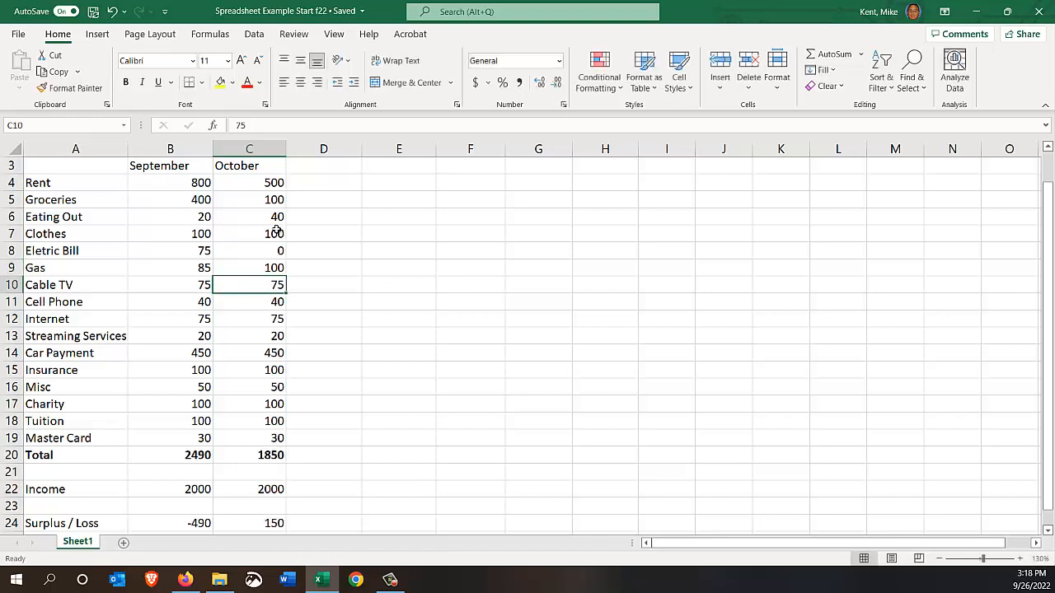
{"action": "type", "text": "30"}
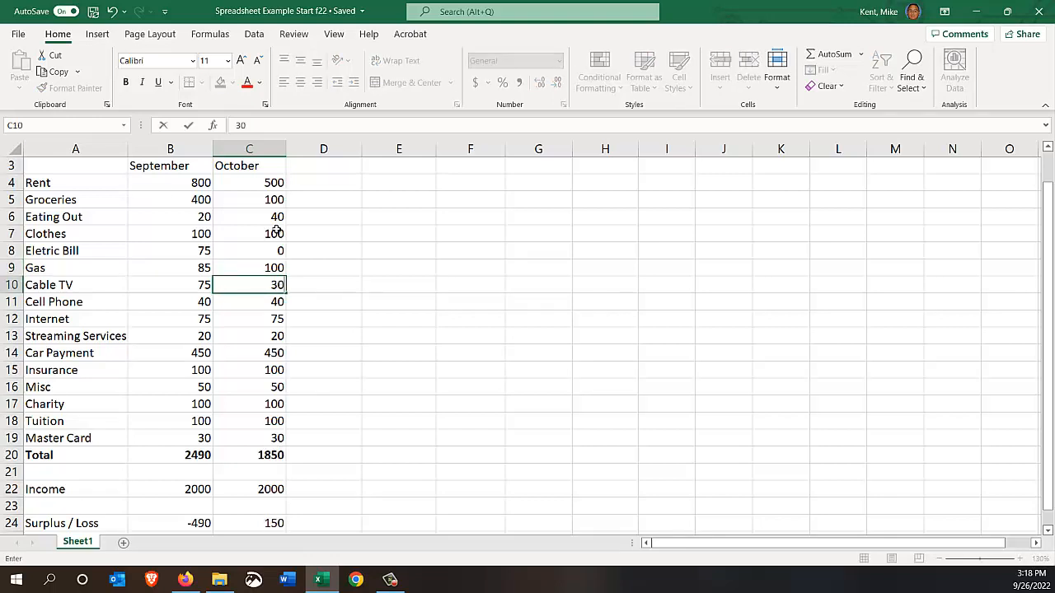
{"action": "key", "text": "Return"}
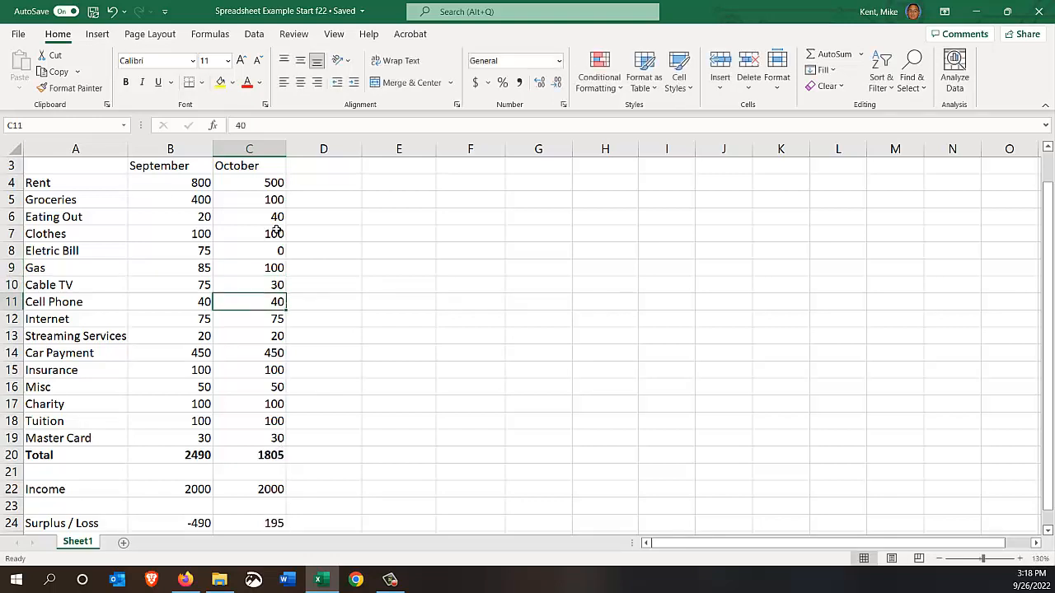
Set October's Cell Phone amount in C11 to 50 and Internet in C12 to 30
{"action": "type", "text": "50"}
{"action": "key", "text": "Return"}
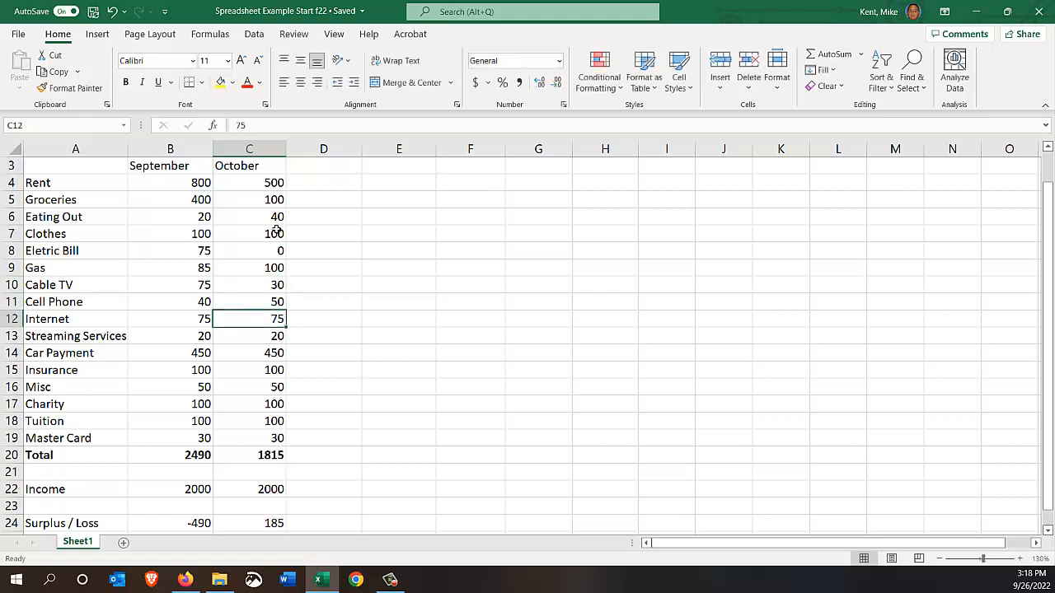
{"action": "type", "text": "30"}
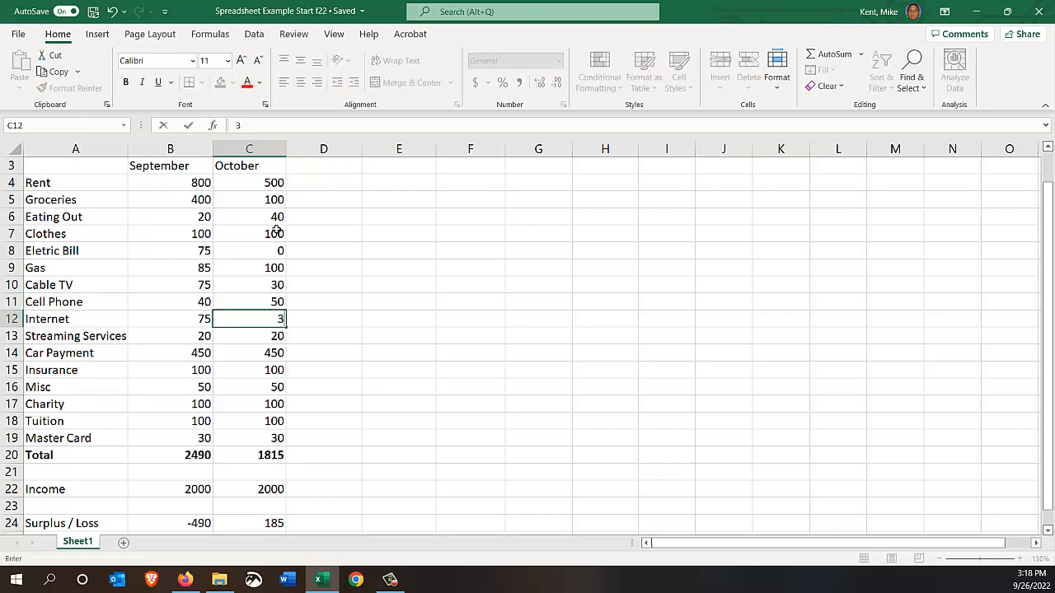
{"action": "key", "text": "Return"}
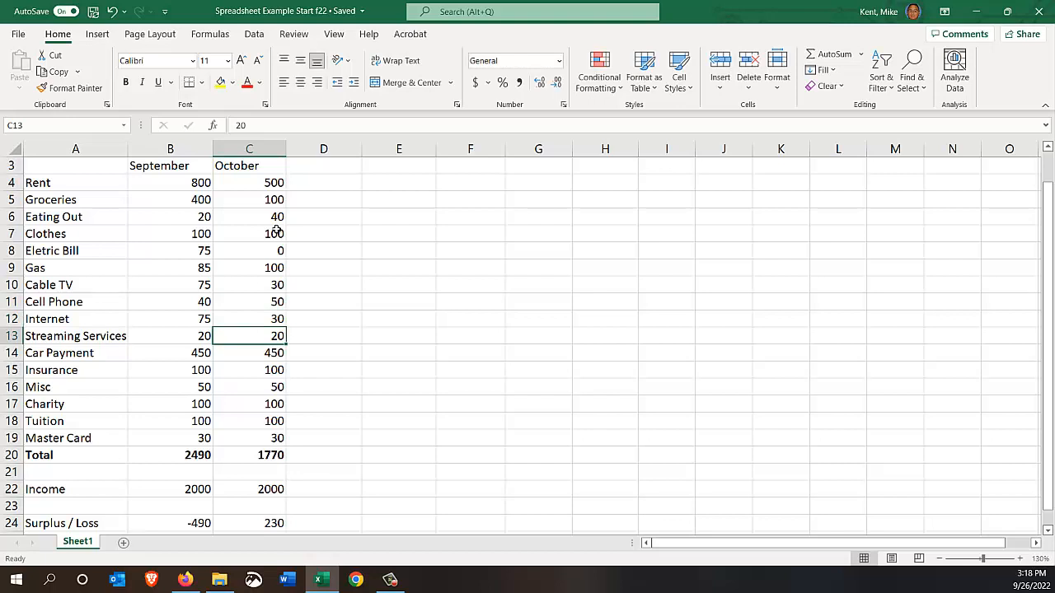
Set October's Master Card amount in C19 to 100
{"action": "key", "text": "Return"}
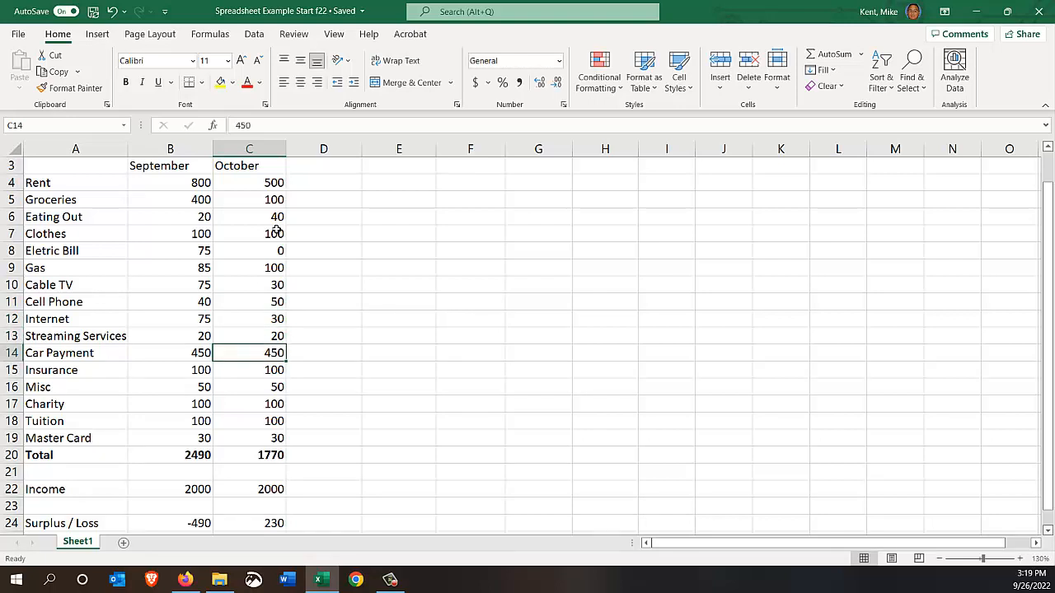
{"action": "key", "text": "Return"}
{"action": "key", "text": "Return"}
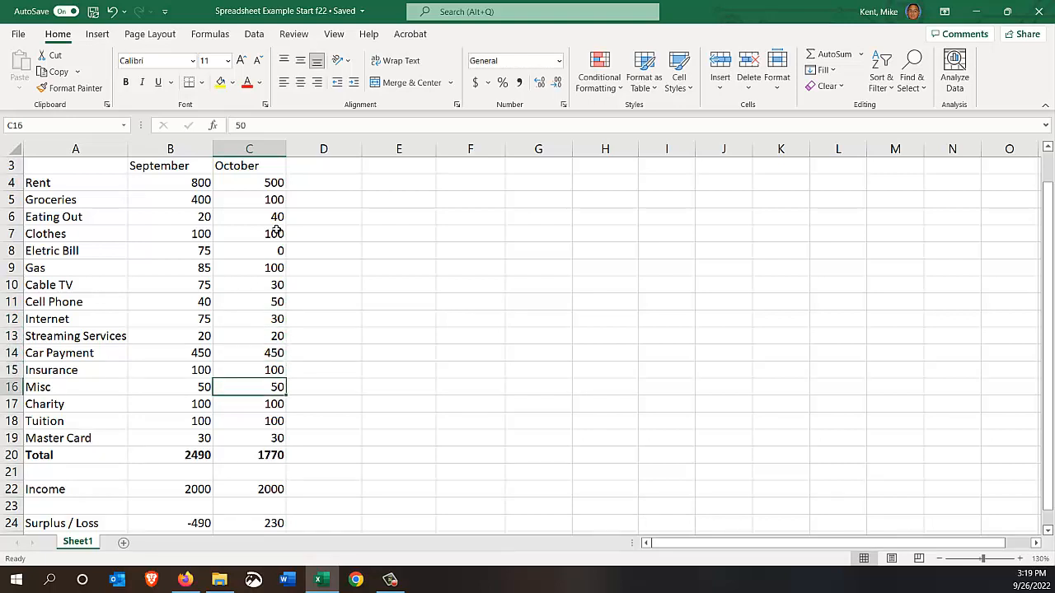
{"action": "key", "text": "Return"}
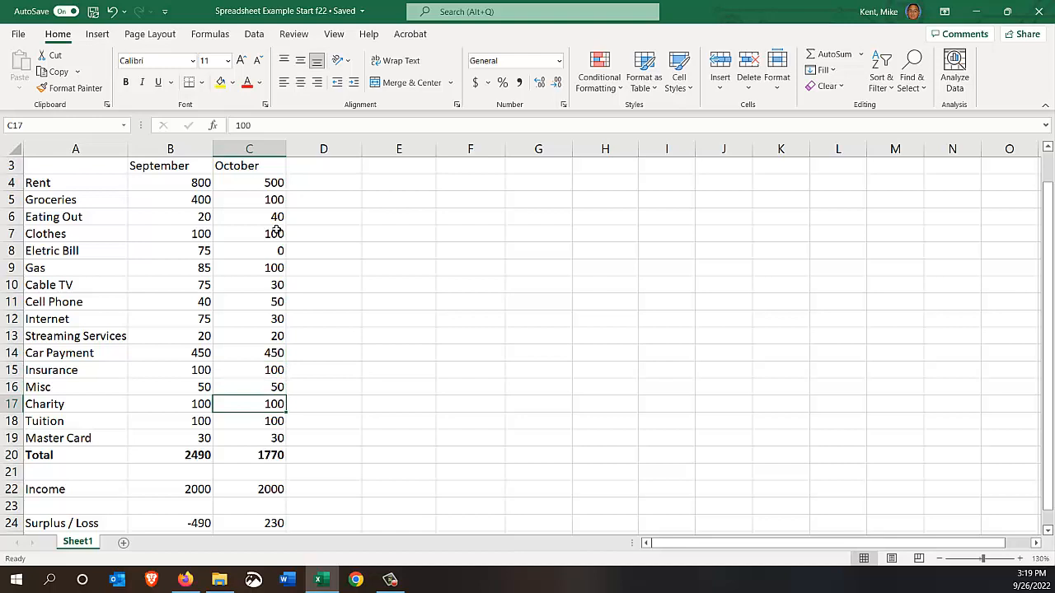
{"action": "key", "text": "Return"}
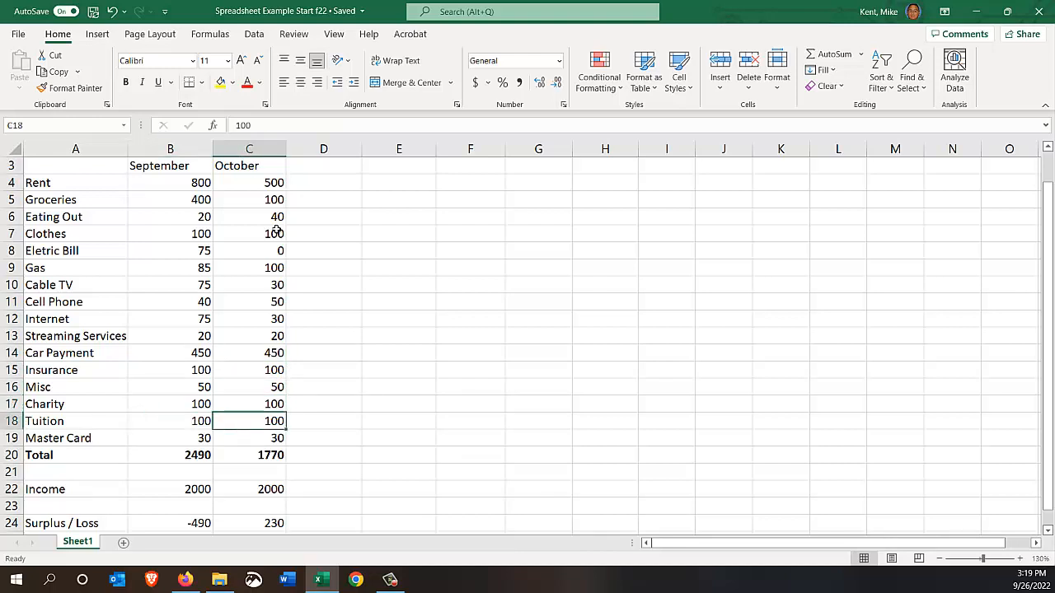
{"action": "key", "text": "Return"}
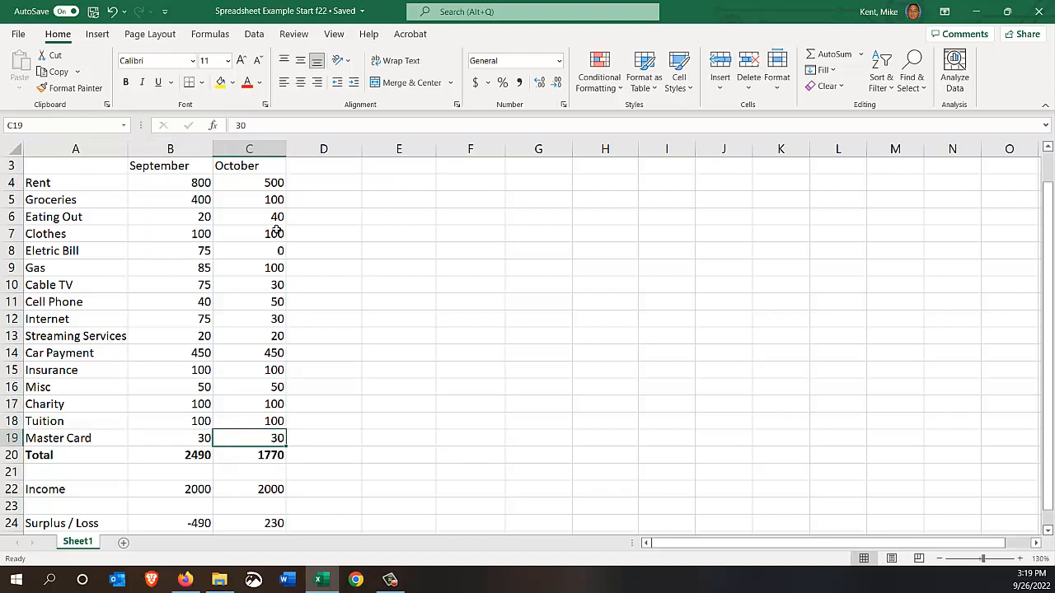
{"action": "type", "text": "1000"}
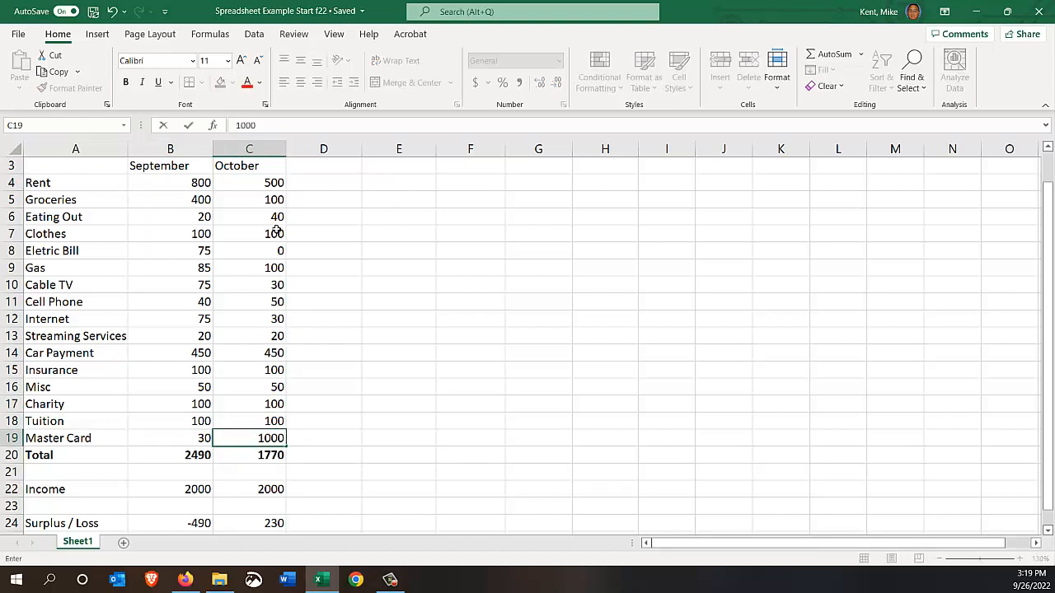
{"action": "key", "text": "BackSpace"}
{"action": "key", "text": "Return"}
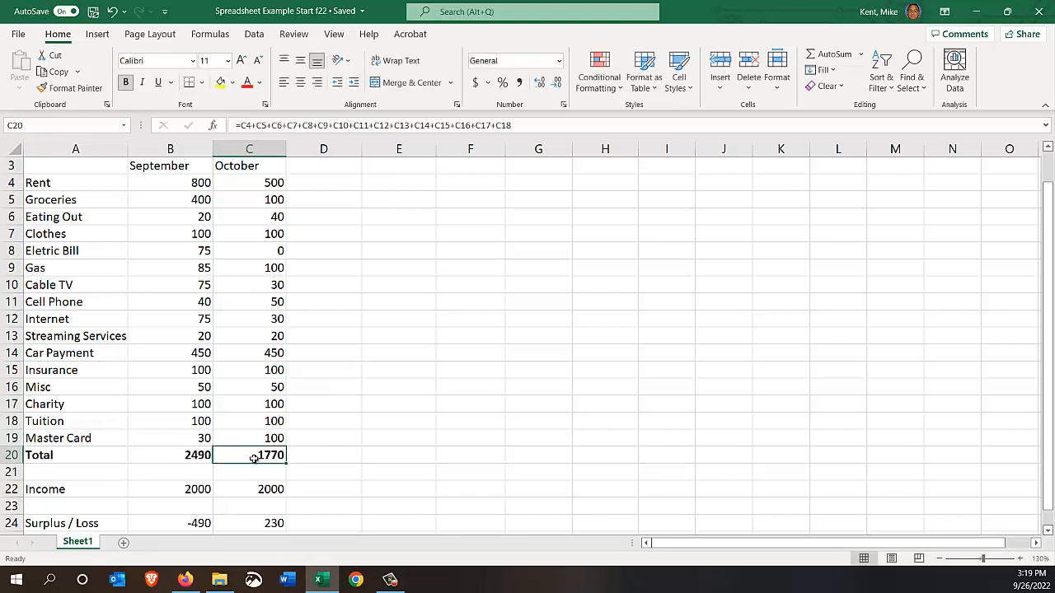
Set October's Master Card amount in C19 to 0 to test the total
{"action": "key", "text": "Up"}
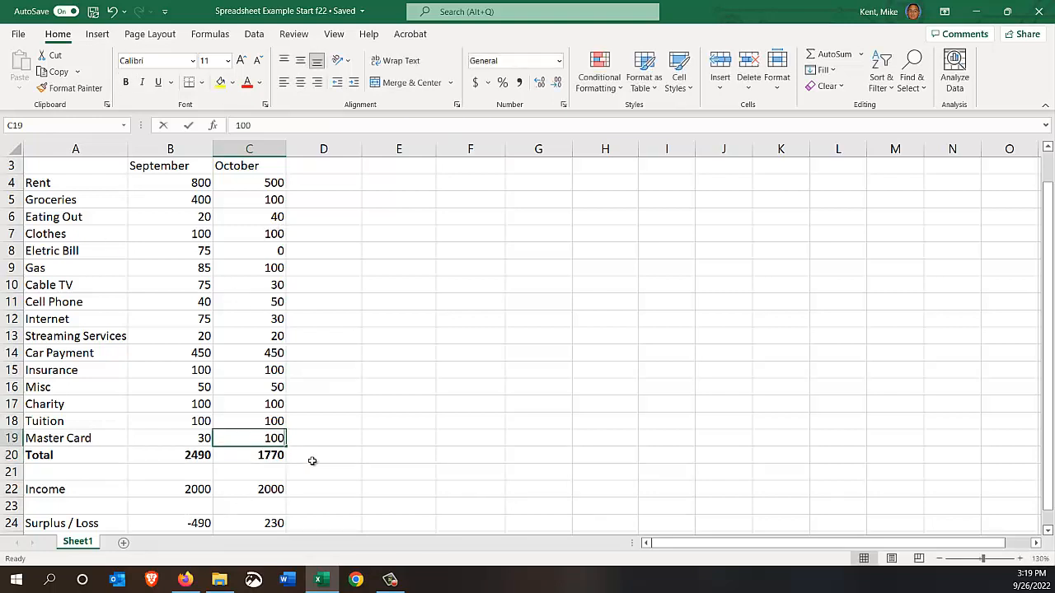
{"action": "type", "text": "0"}
{"action": "key", "text": "Return"}
{"action": "key", "text": "Up"}
{"action": "key", "text": "Down"}
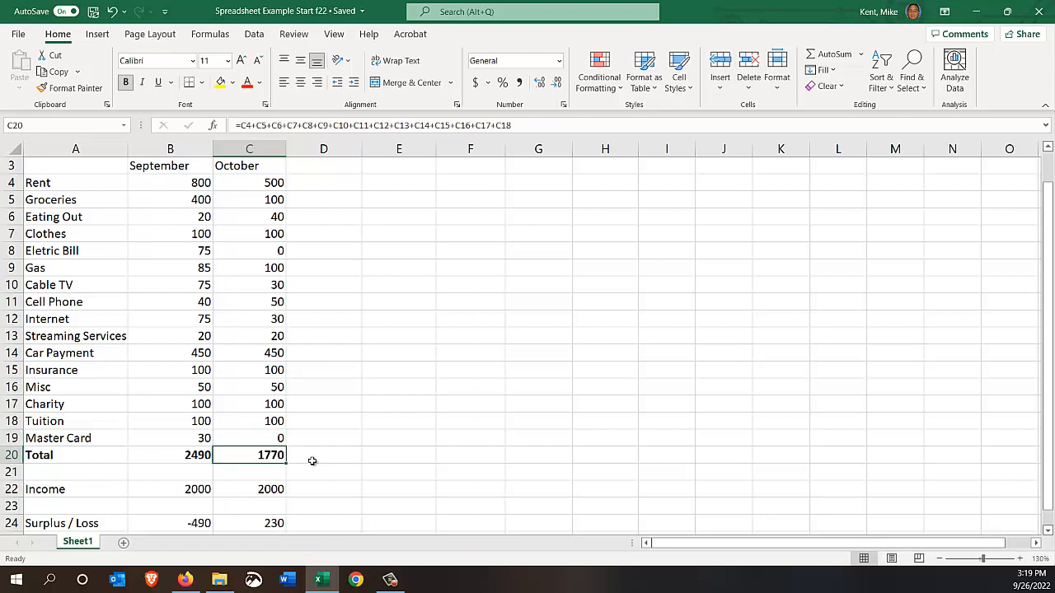
Set October's Master Card amount in C19 back to 100
{"action": "key", "text": "Up"}
{"action": "type", "text": "1200"}
{"action": "key", "text": "BackSpace"}
{"action": "key", "text": "BackSpace"}
{"action": "key", "text": "BackSpace"}
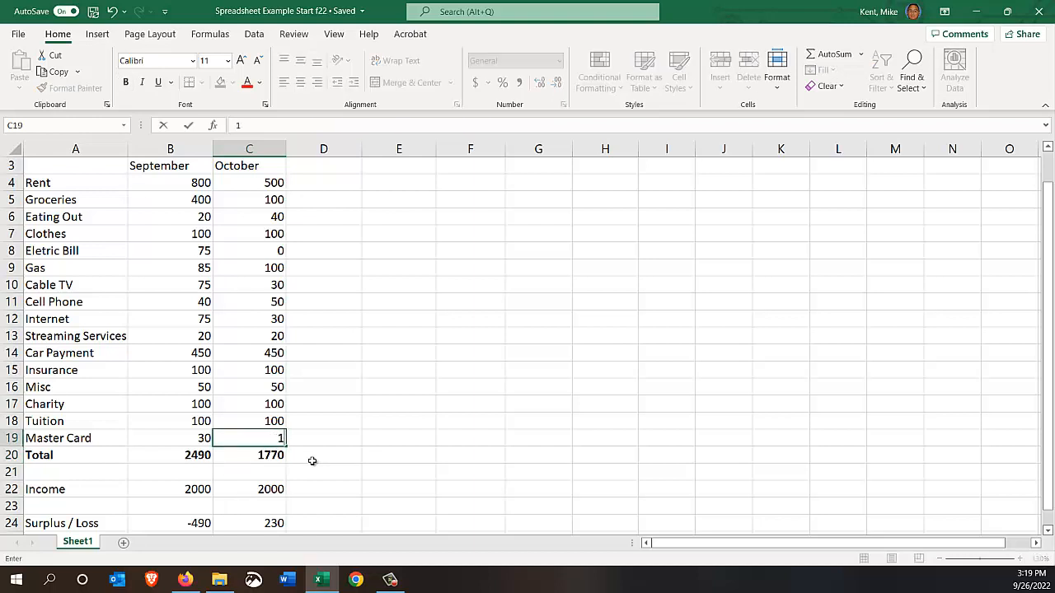
{"action": "type", "text": "00"}
{"action": "key", "text": "Return"}
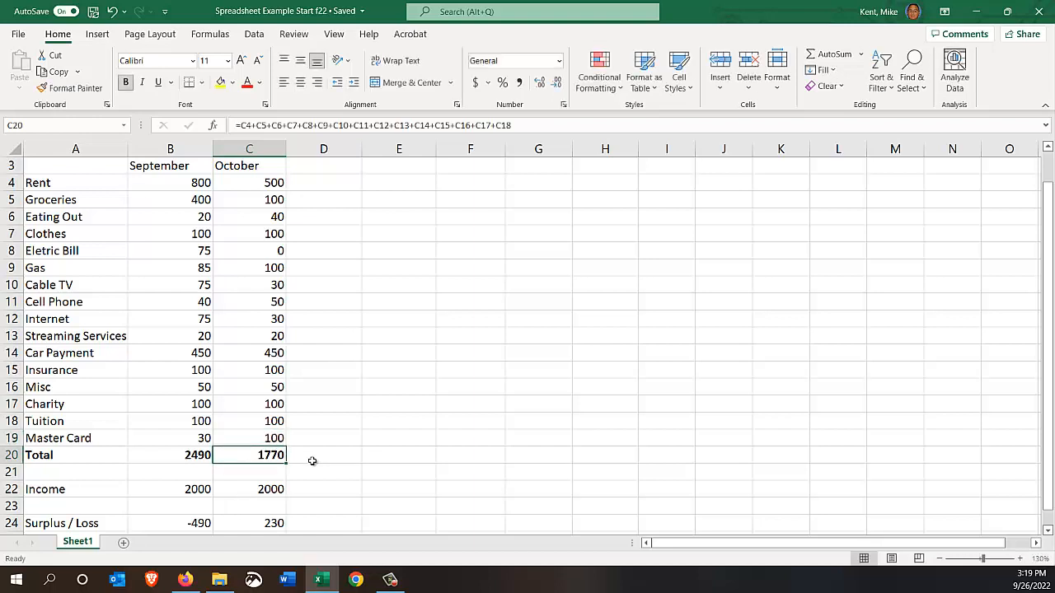
Clear October's Total formula in C20 and Surplus / Loss formula in C24
{"action": "key", "text": "Delete"}
{"action": "key", "text": "Down"}
{"action": "key", "text": "Down"}
{"action": "key", "text": "Down"}
{"action": "key", "text": "Down"}
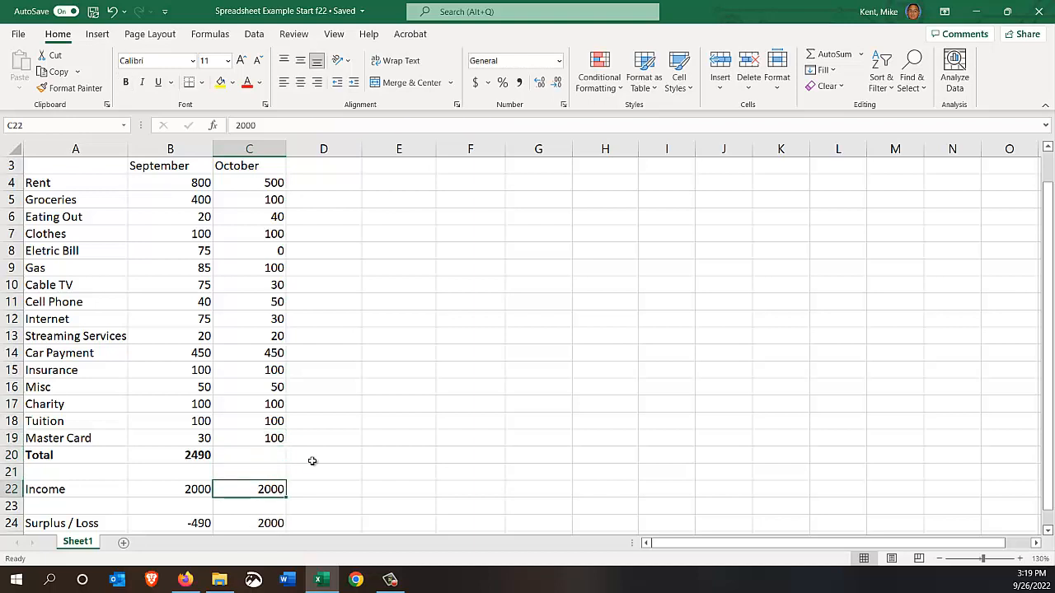
{"action": "key", "text": "Delete"}
{"action": "key", "text": "Up"}
{"action": "key", "text": "Up"}
{"action": "key", "text": "Up"}
{"action": "key", "text": "Up"}
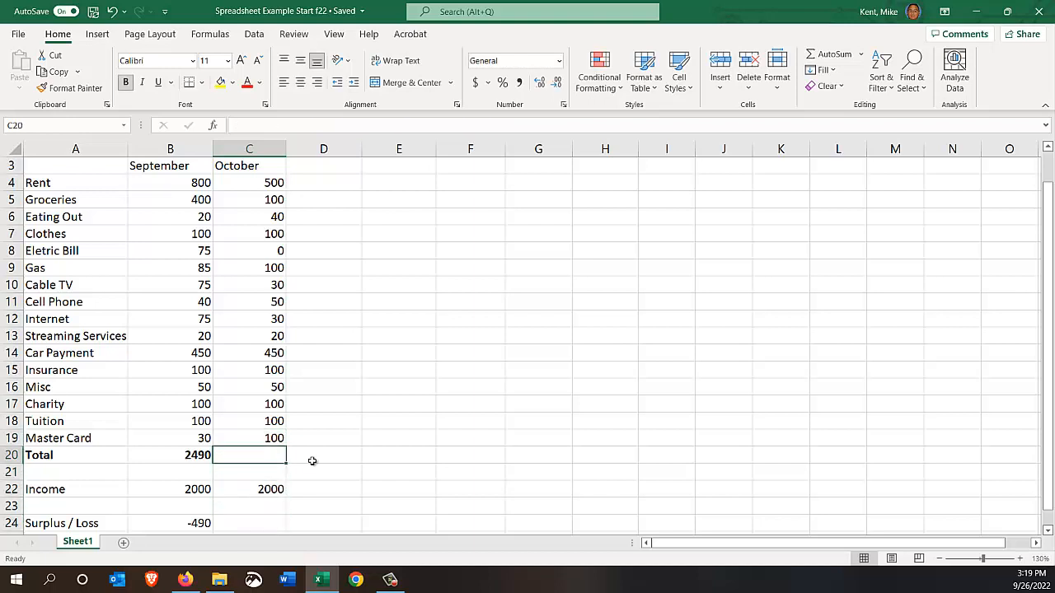
Copy September's Total formula from B20 into October's Total cell C20
{"action": "key", "text": "Left"}
{"action": "double_click", "coordinate": [170, 456]}
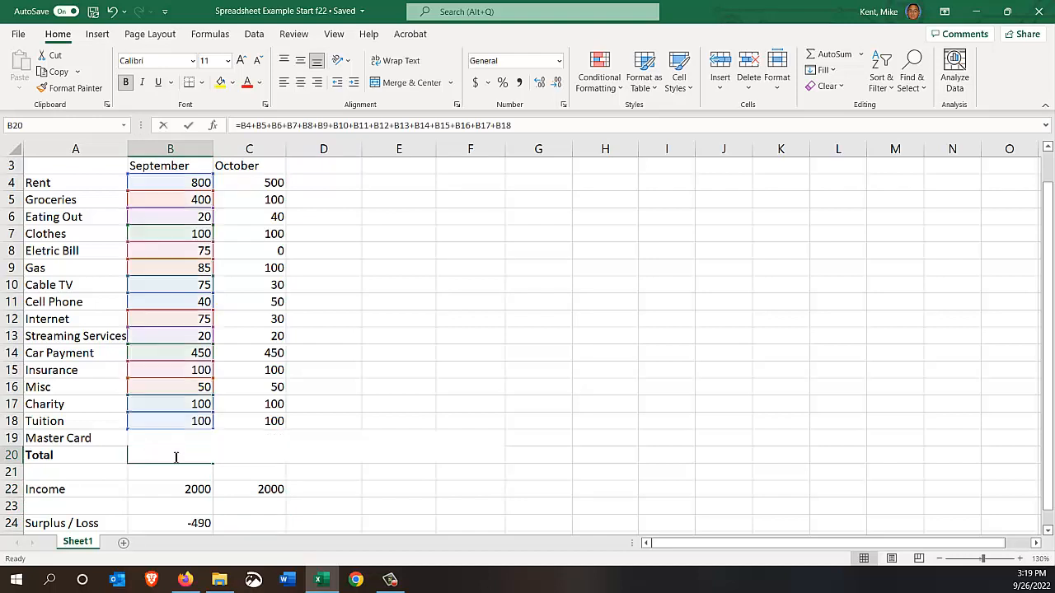
{"action": "key", "text": "Escape"}
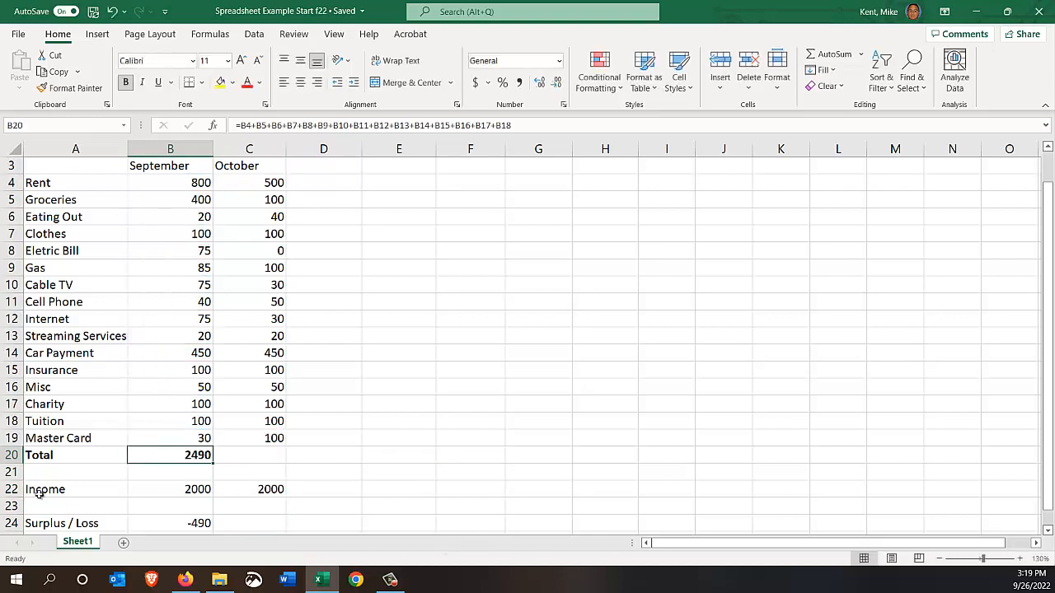
{"action": "right_click", "coordinate": [185, 461]}
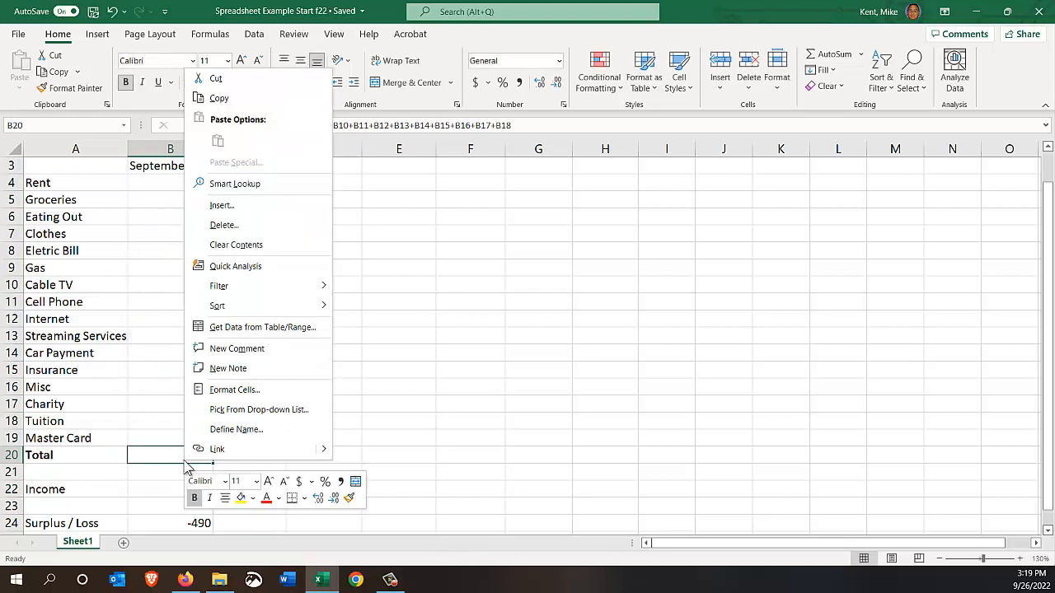
{"action": "left_click", "coordinate": [219, 98]}
{"action": "left_click", "coordinate": [243, 459]}
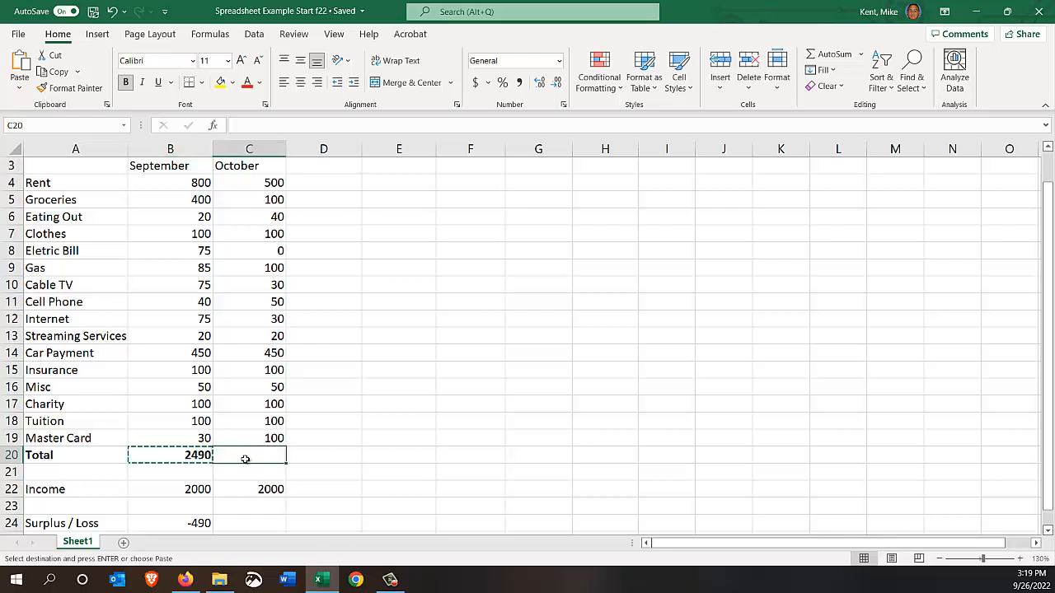
{"action": "key", "text": "ctrl+v"}
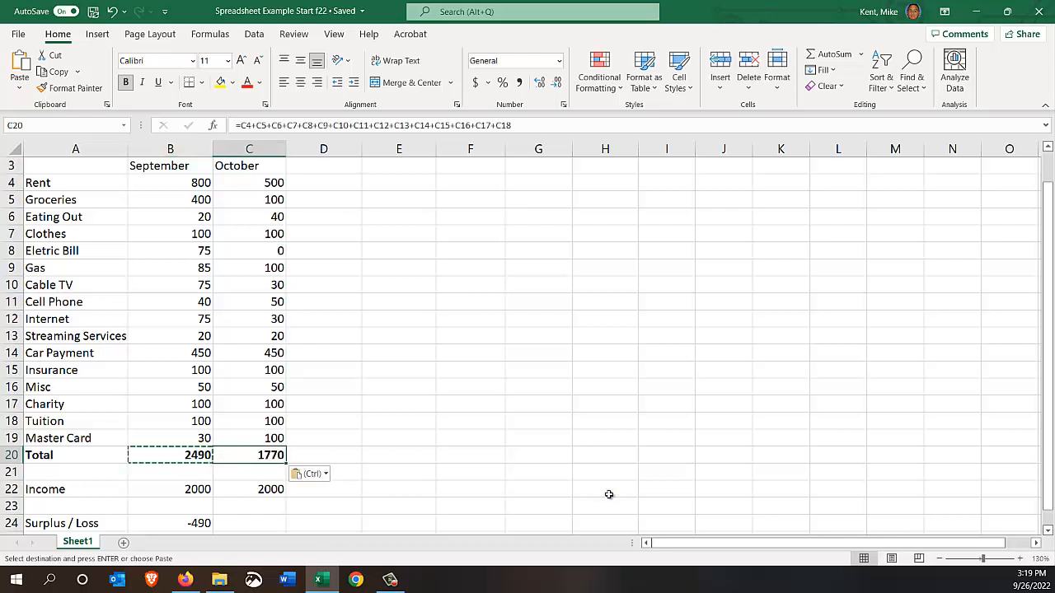
{"action": "key", "text": "Escape"}
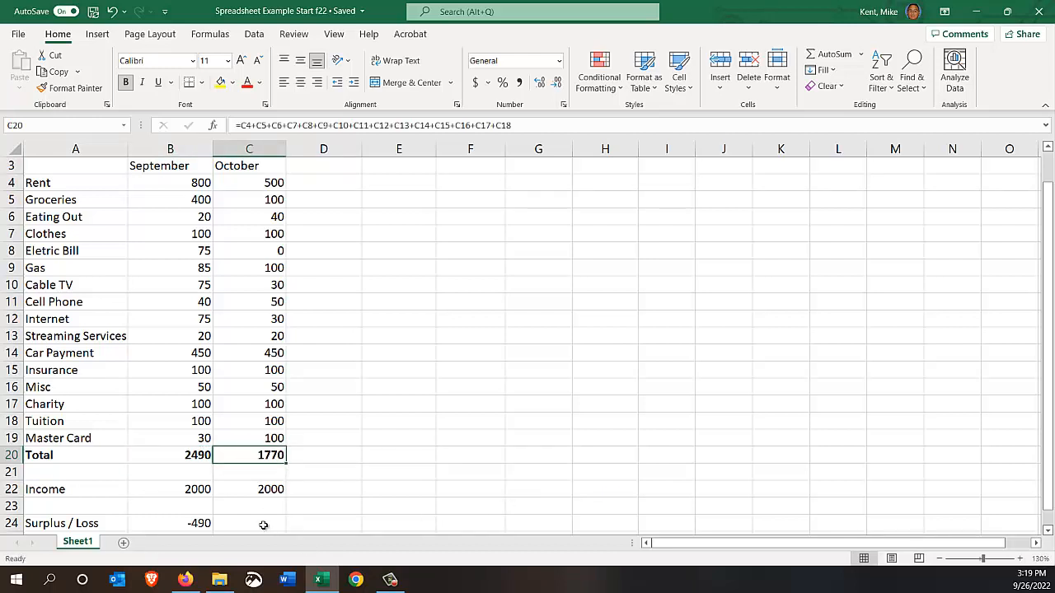
Copy September's Surplus / Loss formula from B24 into October's cell C24
{"action": "left_click", "coordinate": [199, 527]}
{"action": "key", "text": "ctrl+c"}
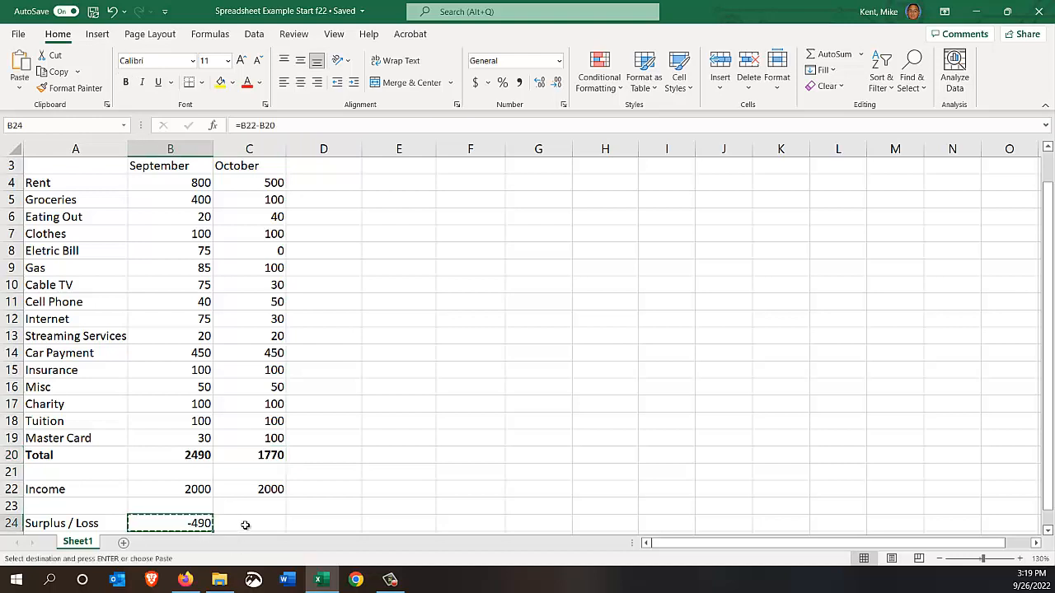
{"action": "left_click", "coordinate": [244, 523]}
{"action": "key", "text": "ctrl+v"}
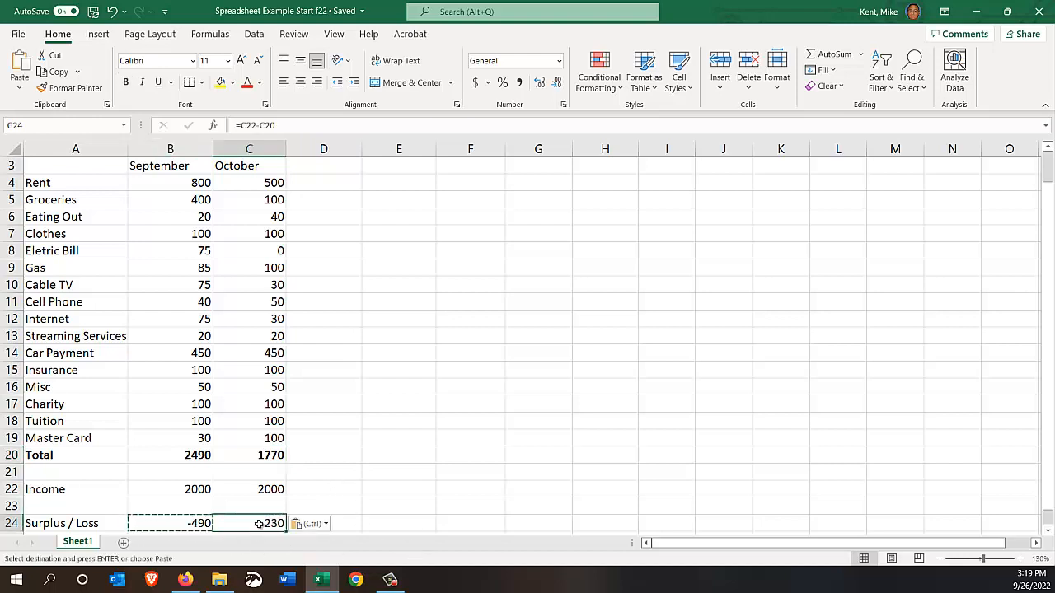
{"action": "key", "text": "Escape"}
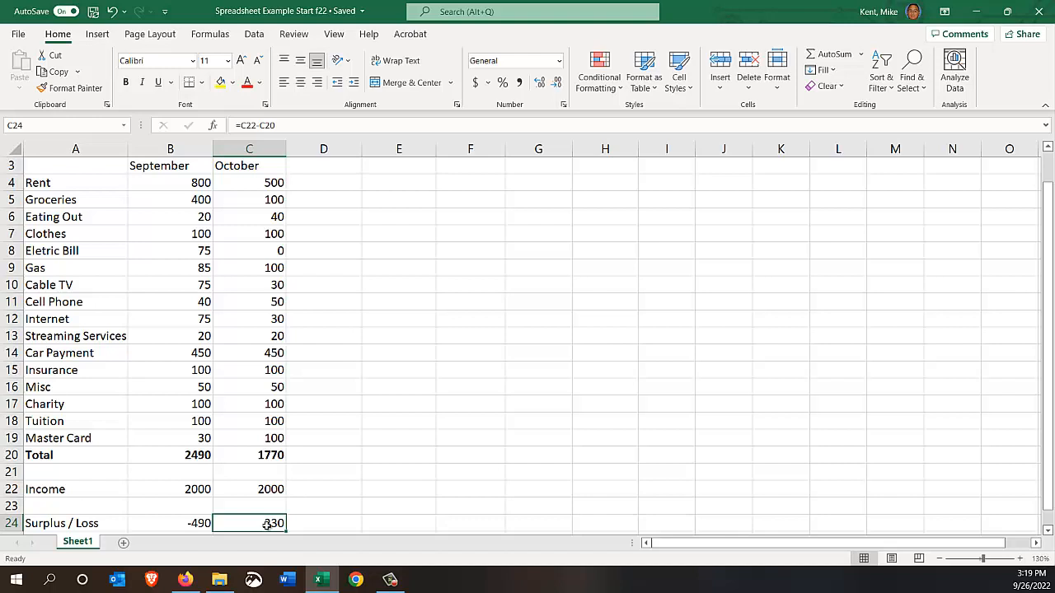
Examine October's Total formula in C20 and compare the Surplus / Loss formulas in B24 and C24
{"action": "left_click", "coordinate": [258, 454]}
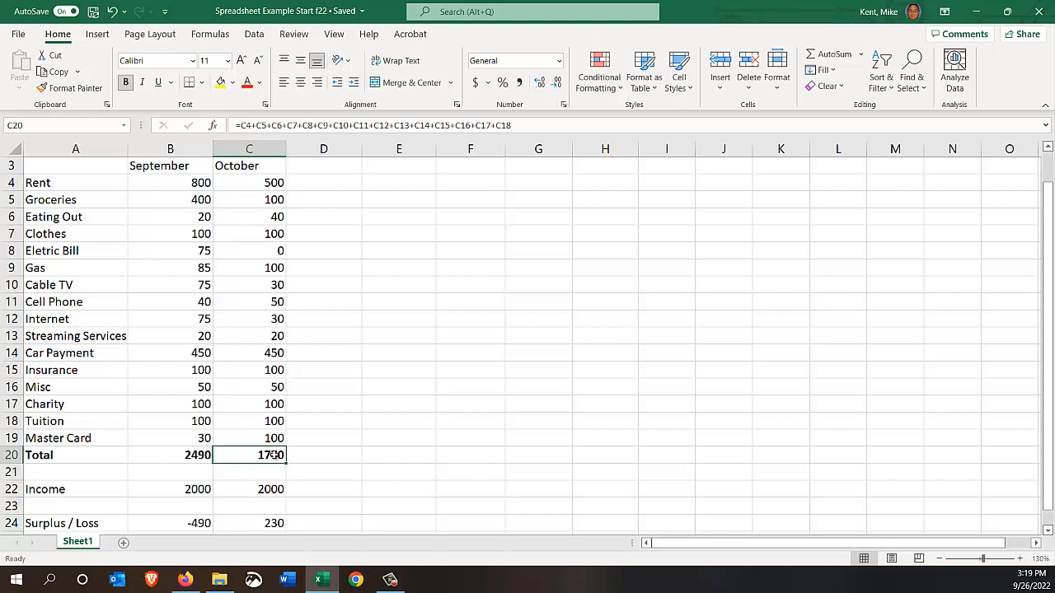
{"action": "double_click", "coordinate": [277, 455]}
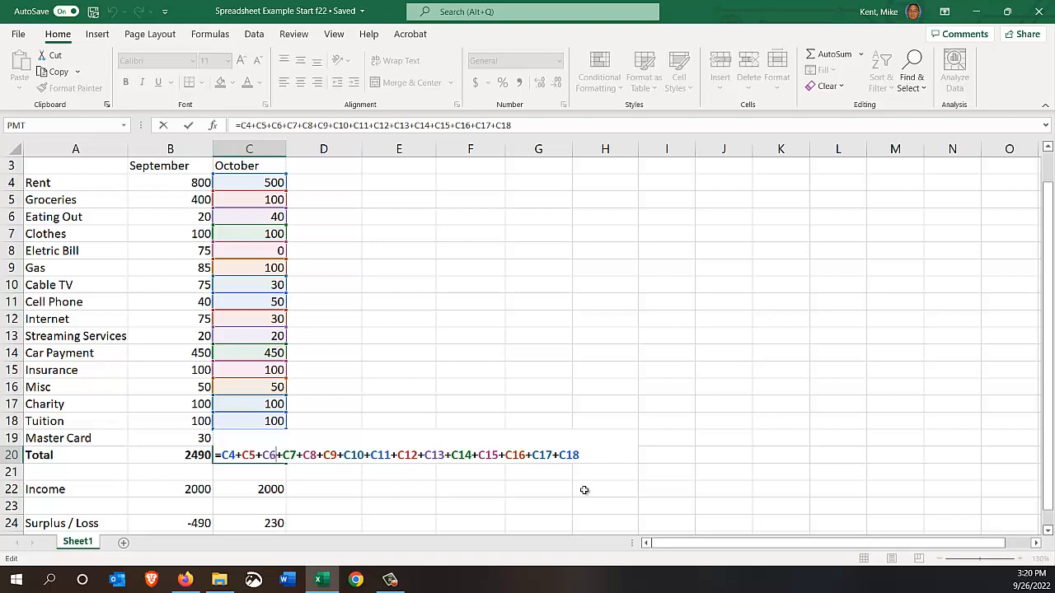
{"action": "key", "text": "Return"}
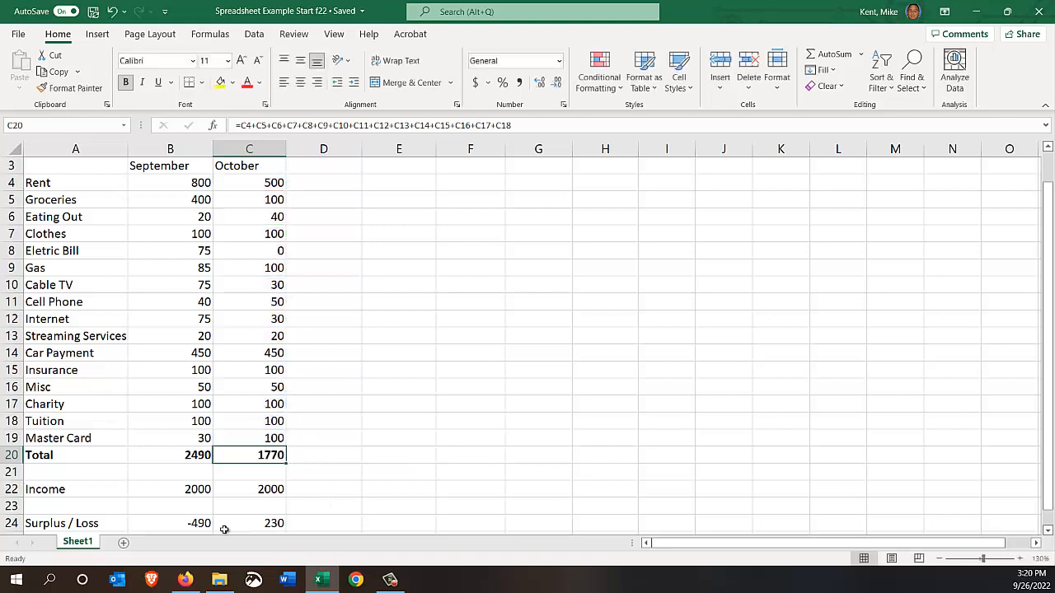
{"action": "double_click", "coordinate": [255, 524]}
{"action": "key", "text": "Escape"}
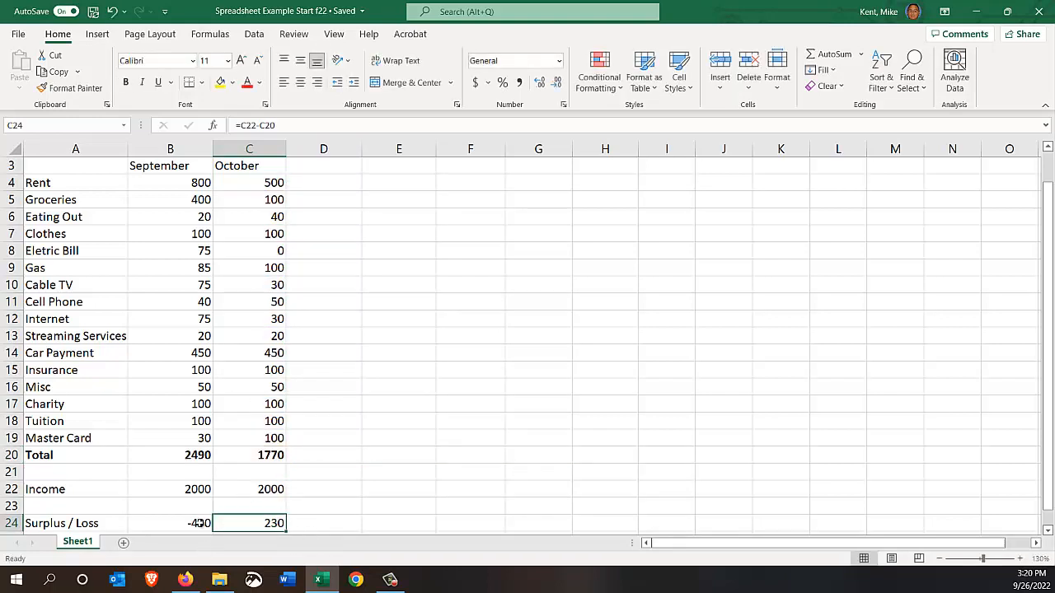
{"action": "double_click", "coordinate": [201, 525]}
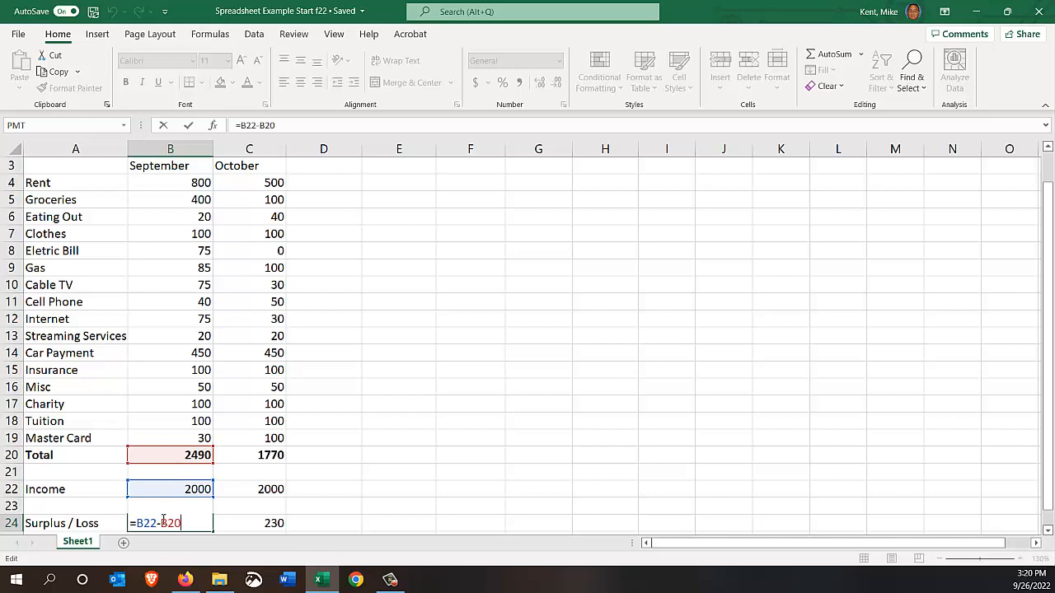
{"action": "key", "text": "Escape"}
{"action": "double_click", "coordinate": [262, 525]}
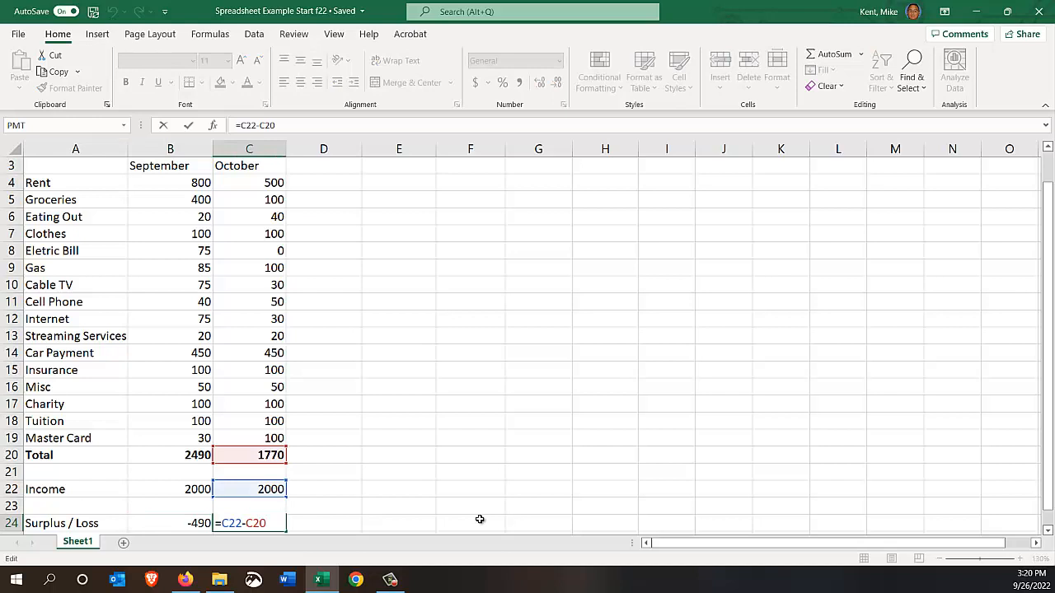
{"action": "key", "text": "Return"}
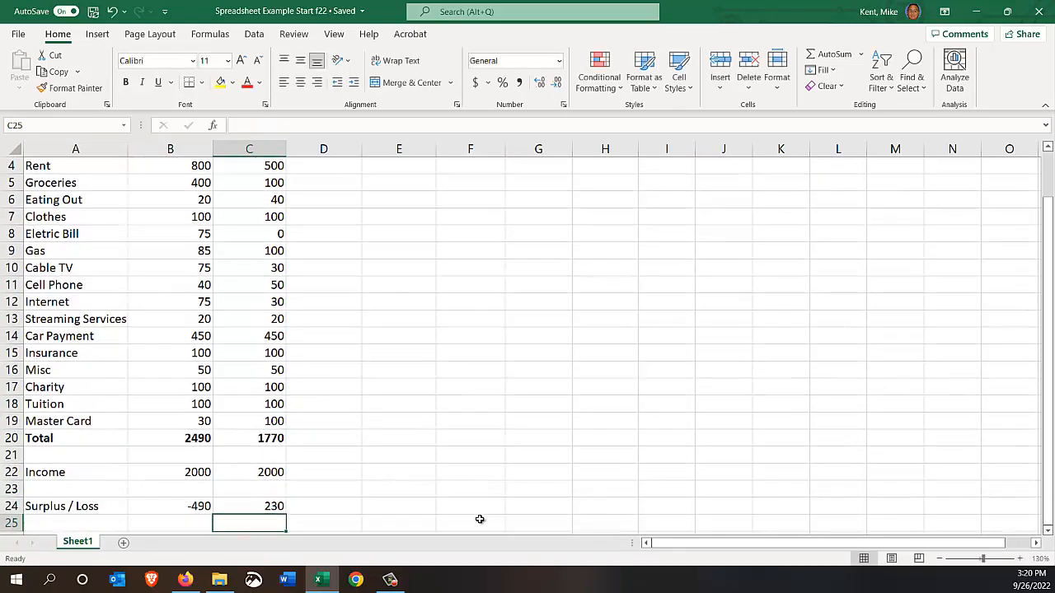
Examine the cell references in September's Total formula in B20 and October's Total formula in C20
{"action": "key", "text": "Up"}
{"action": "key", "text": "Up"}
{"action": "key", "text": "Up"}
{"action": "key", "text": "Up"}
{"action": "key", "text": "Up"}
{"action": "scroll", "coordinate": [522, 523], "scroll_direction": "up", "scroll_amount": 1}
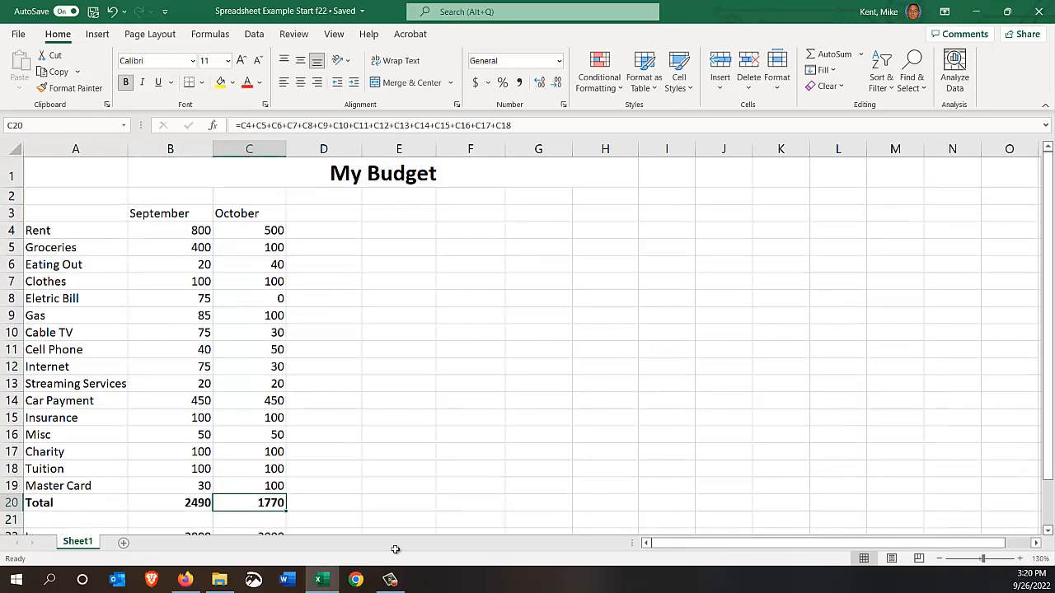
{"action": "double_click", "coordinate": [189, 503]}
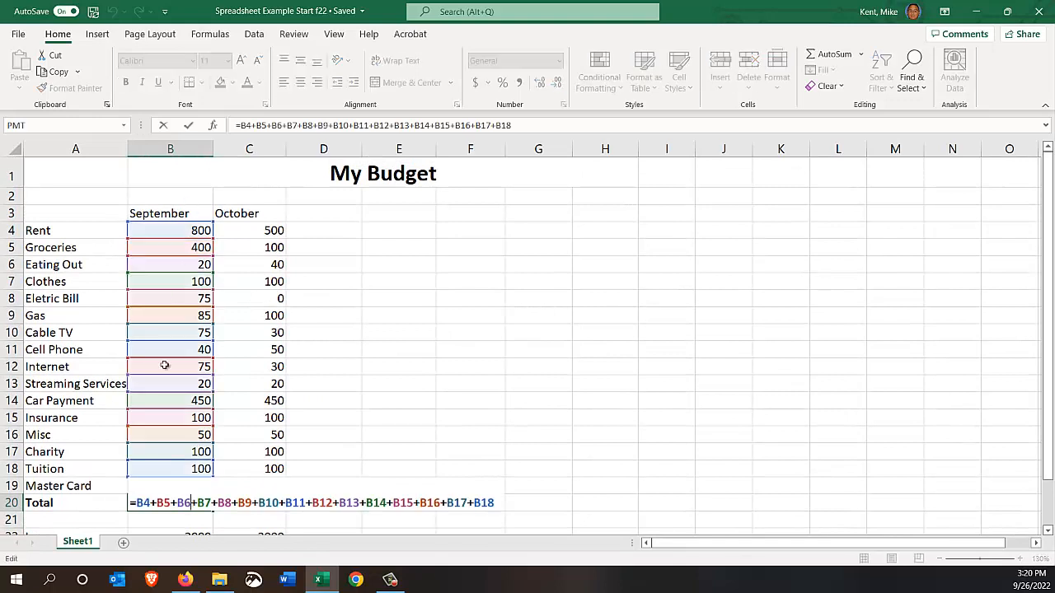
{"action": "key", "text": "Escape"}
{"action": "left_click", "coordinate": [270, 504]}
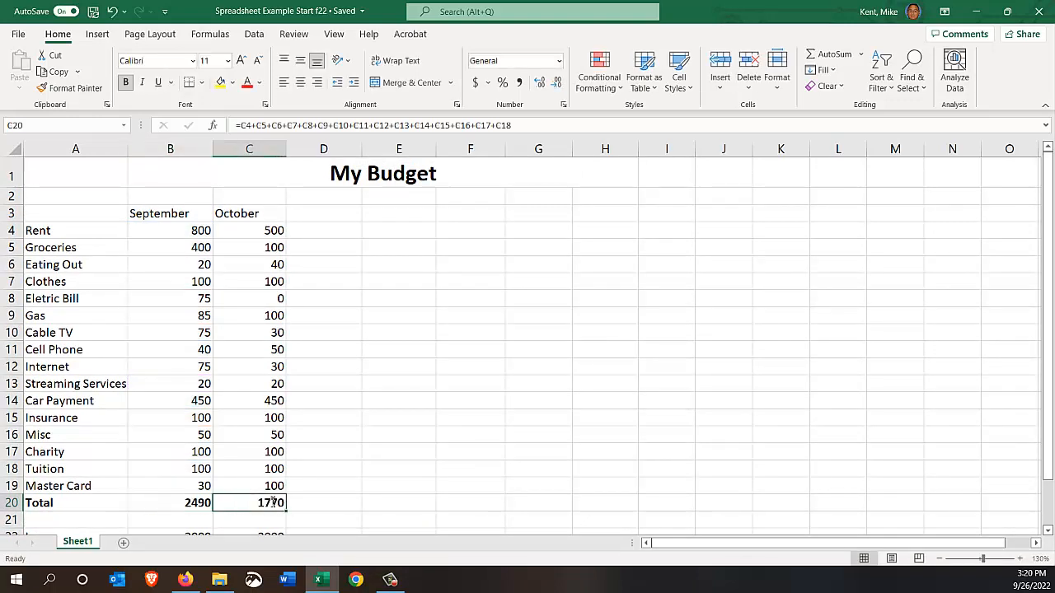
{"action": "double_click", "coordinate": [271, 504]}
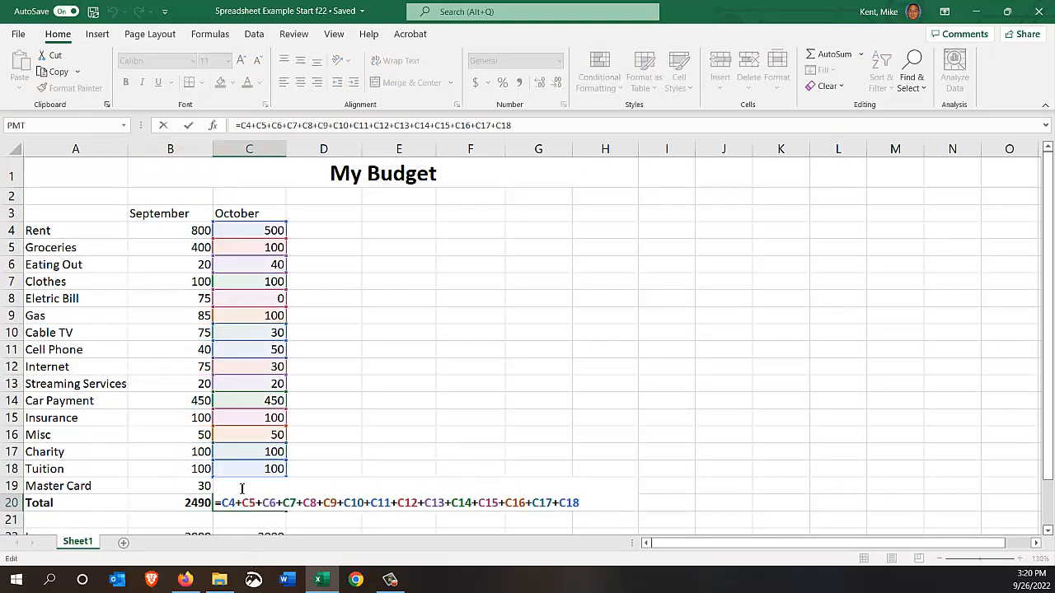
{"action": "left_click_drag", "start_coordinate": [223, 503], "coordinate": [579, 503]}
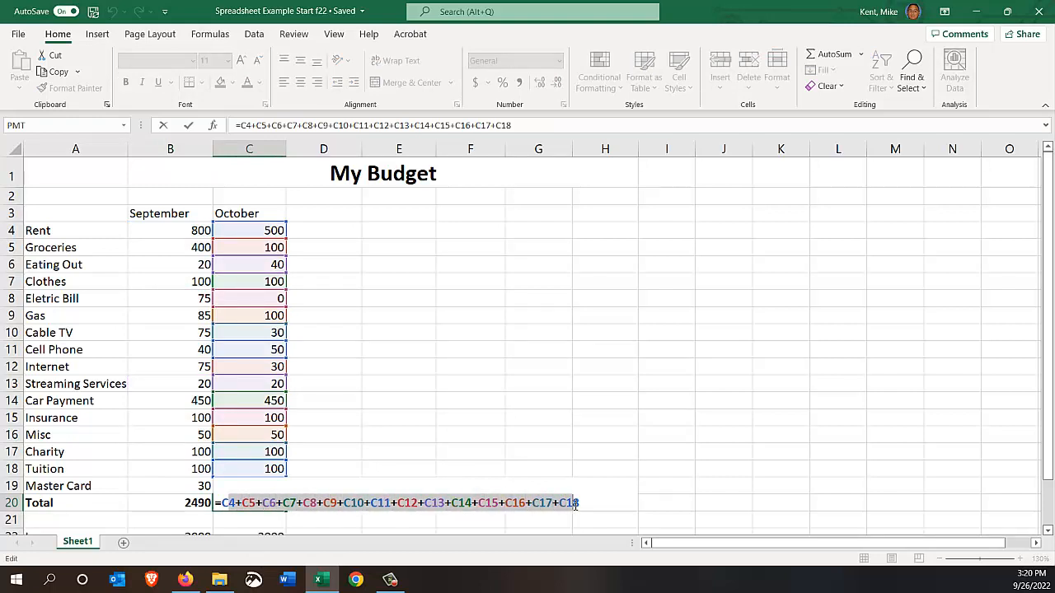
Replace the C9 reference in October's Total formula in C20 with a second C8
{"action": "left_click", "coordinate": [359, 502]}
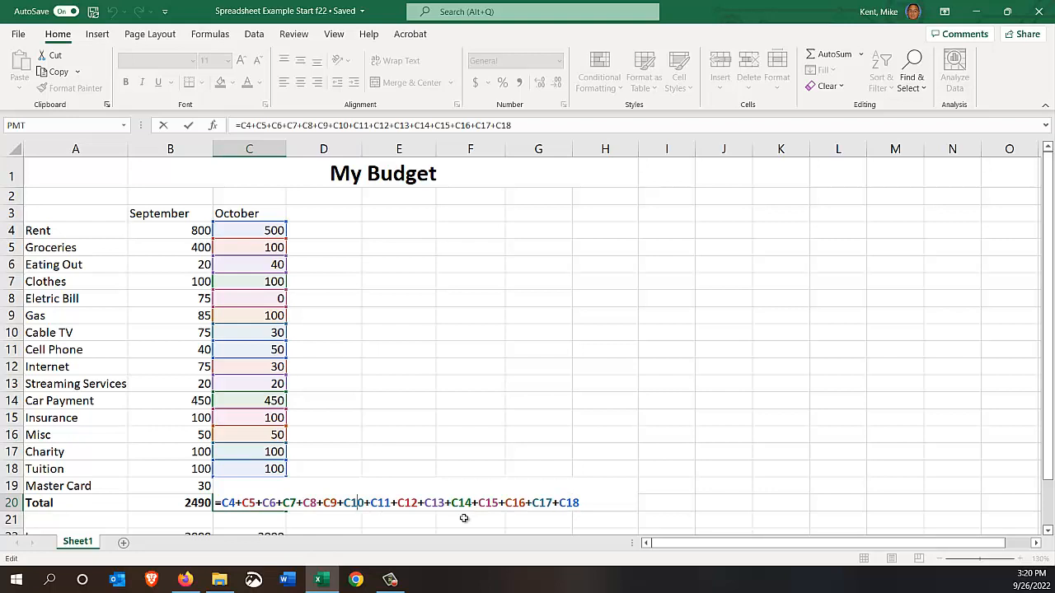
{"action": "key", "text": "BackSpace"}
{"action": "key", "text": "BackSpace"}
{"action": "type", "text": "C8"}
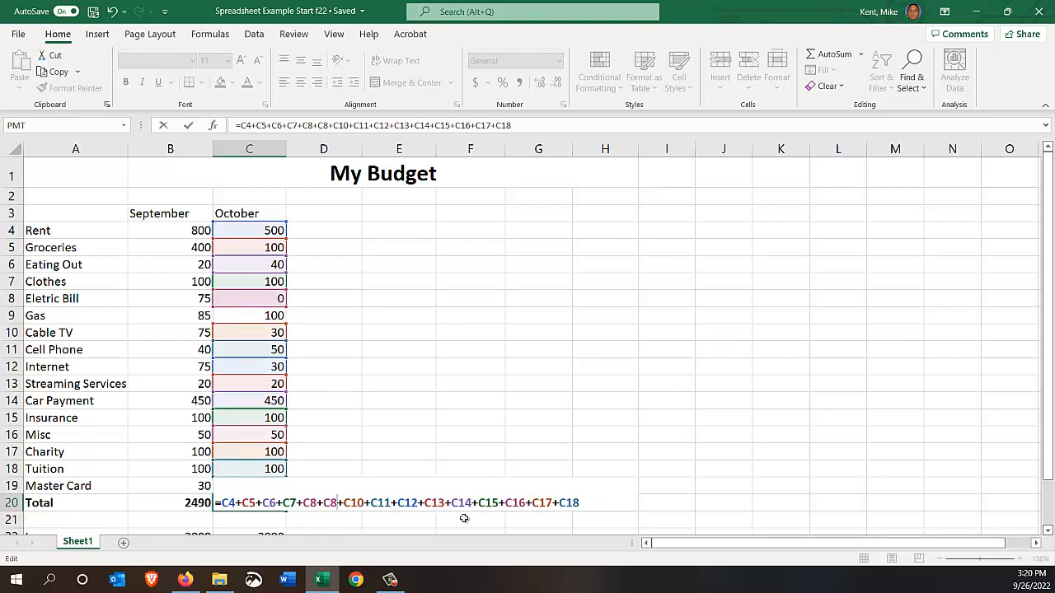
{"action": "key", "text": "Return"}
{"action": "left_click", "coordinate": [252, 502]}
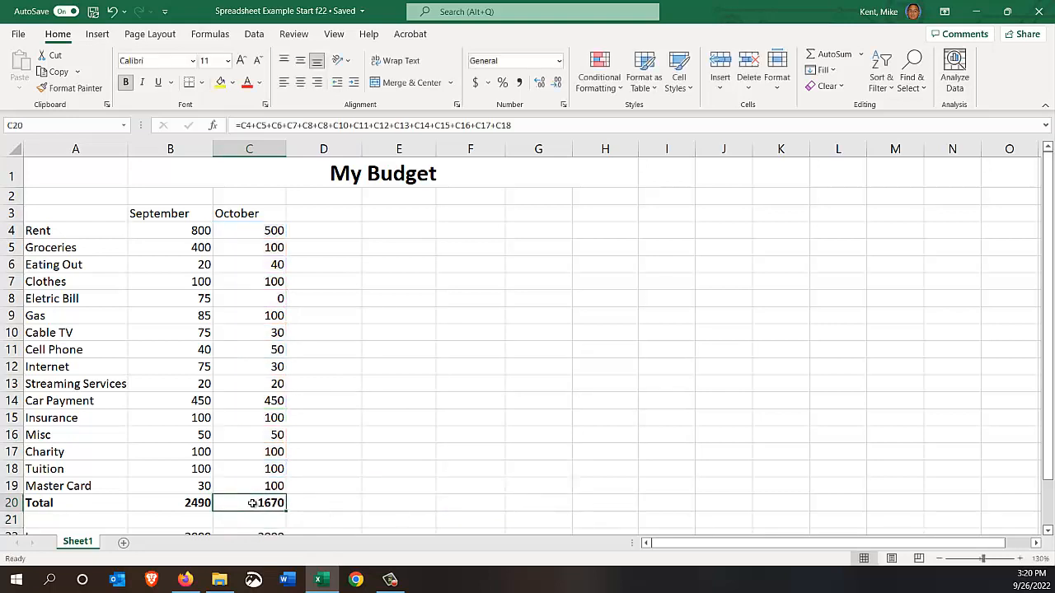
Correct the duplicate C8 reference in October's Total formula in C20 back to C9
{"action": "double_click", "coordinate": [252, 502]}
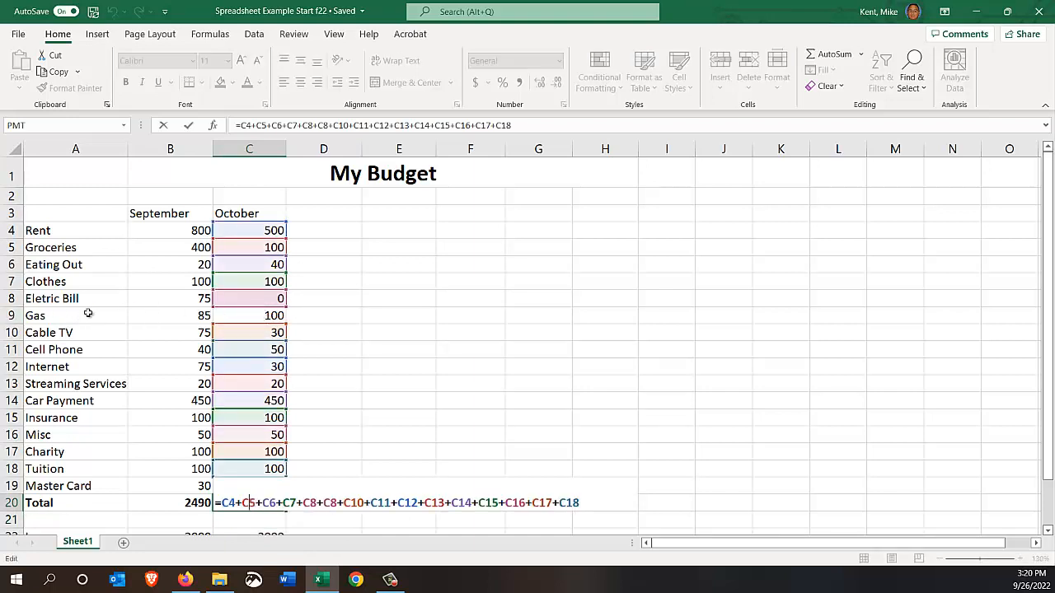
{"action": "left_click", "coordinate": [331, 504]}
{"action": "key", "text": "Delete"}
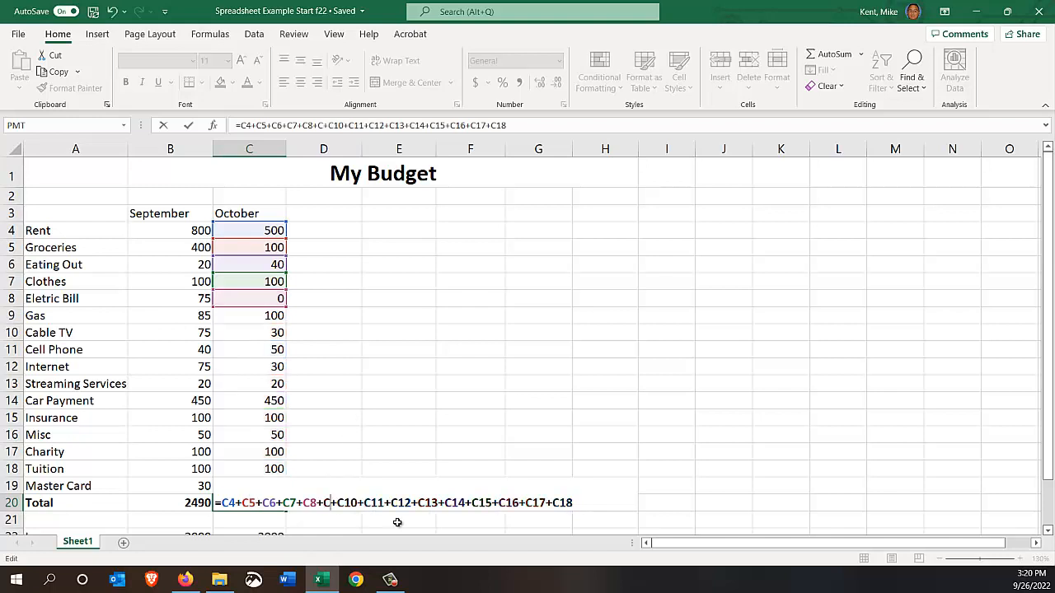
{"action": "key", "text": "Return"}
{"action": "key", "text": "Up"}
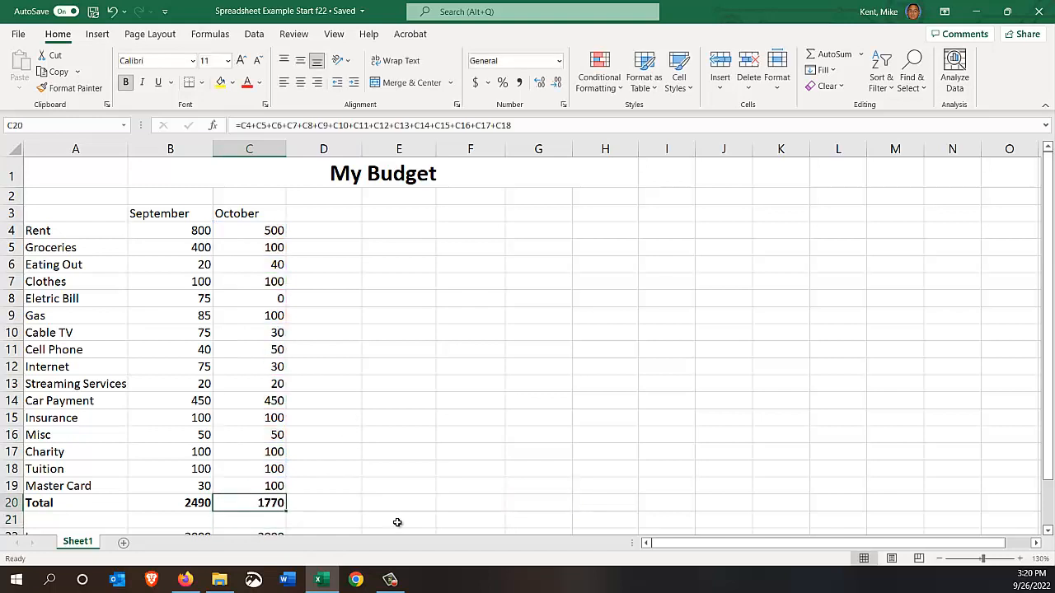
Replace October's long addition formula in C20 with =sum(C4:C19)
{"action": "key", "text": "F2"}
{"action": "left_click", "coordinate": [314, 506]}
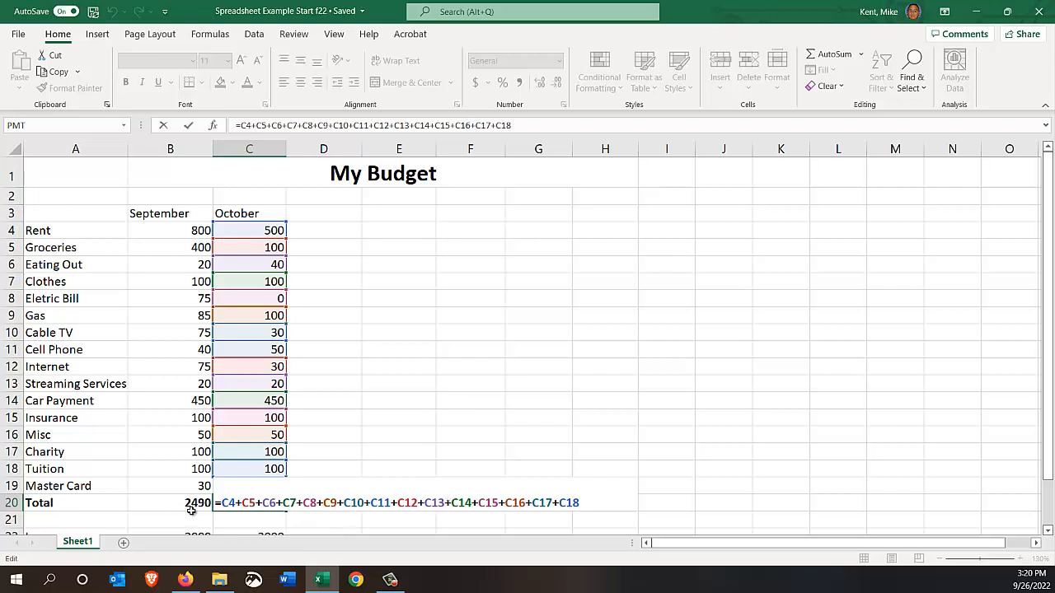
{"action": "left_click_drag", "start_coordinate": [217, 504], "coordinate": [596, 519]}
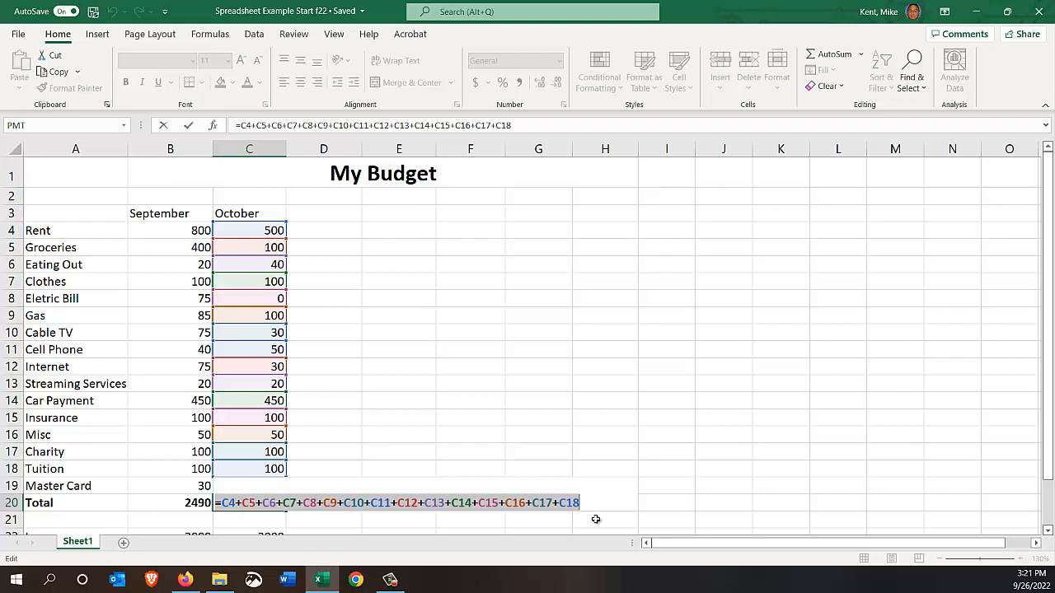
{"action": "key", "text": "BackSpace"}
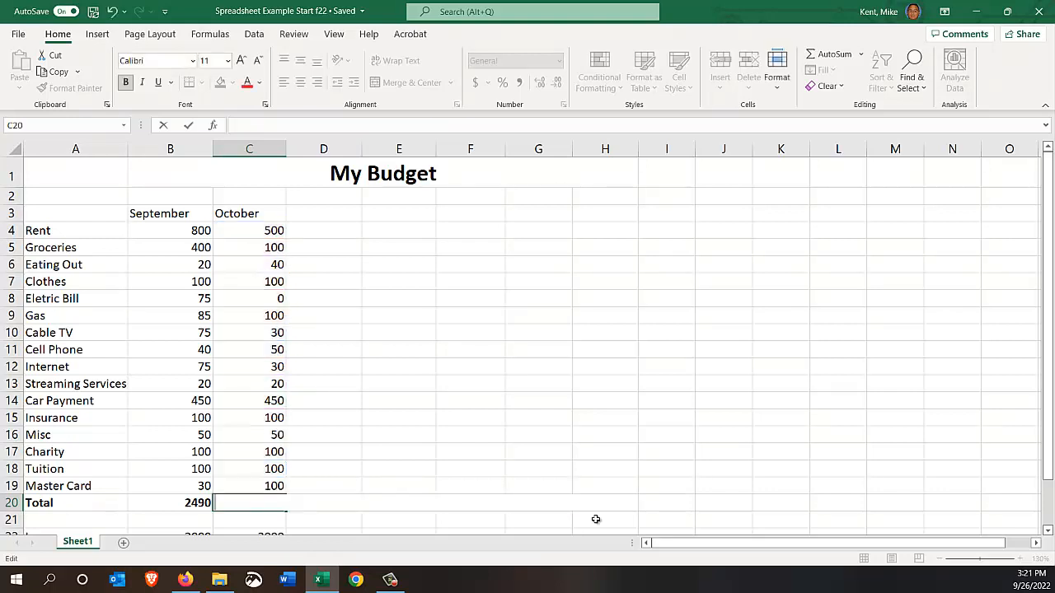
{"action": "type", "text": "="}
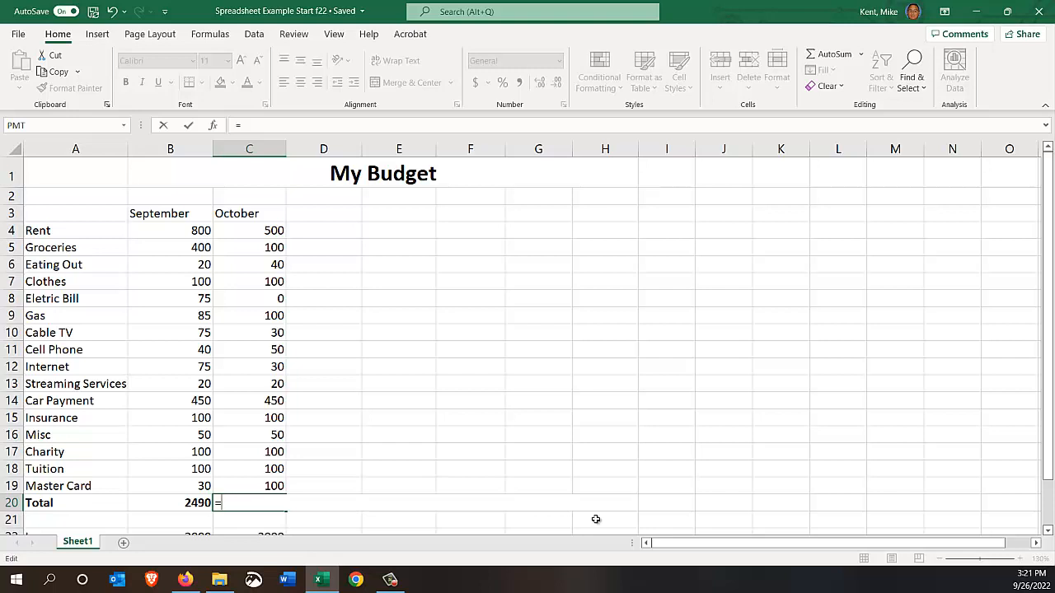
{"action": "type", "text": "sum"}
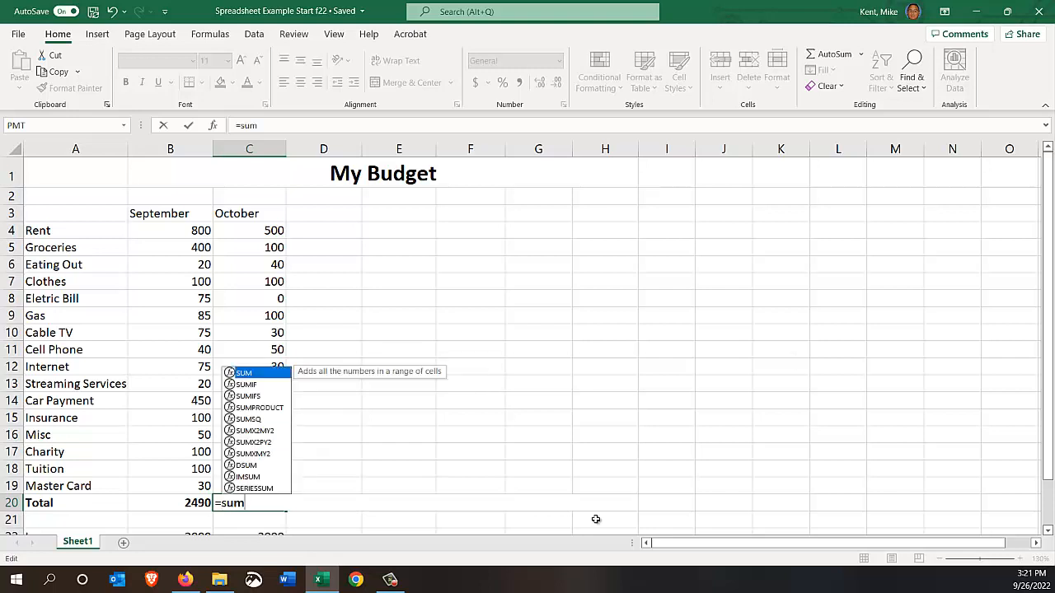
{"action": "type", "text": "("}
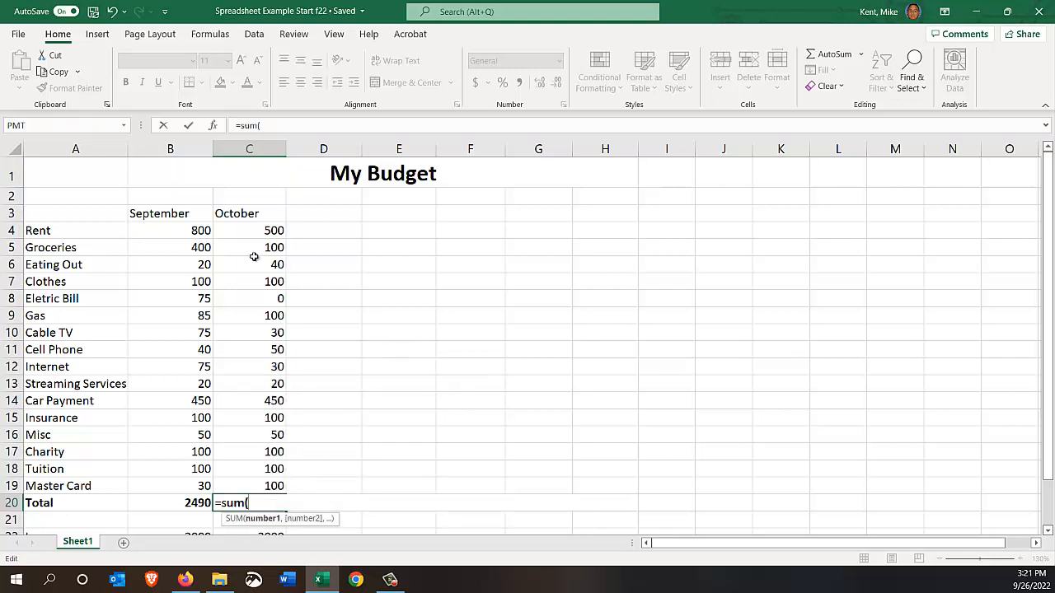
{"action": "left_click_drag", "start_coordinate": [262, 232], "coordinate": [256, 484]}
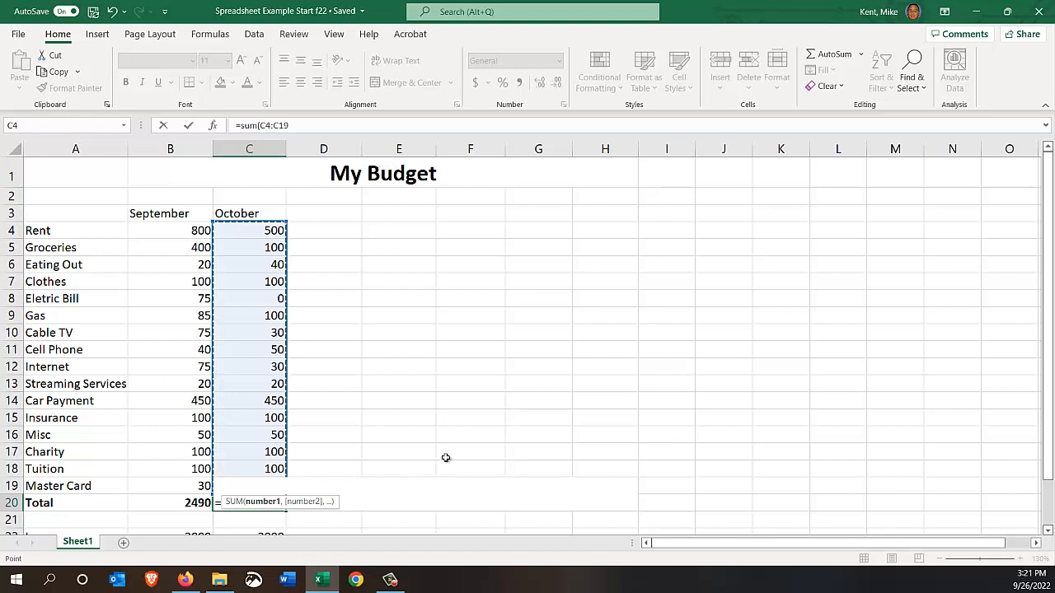
{"action": "type", "text": ")"}
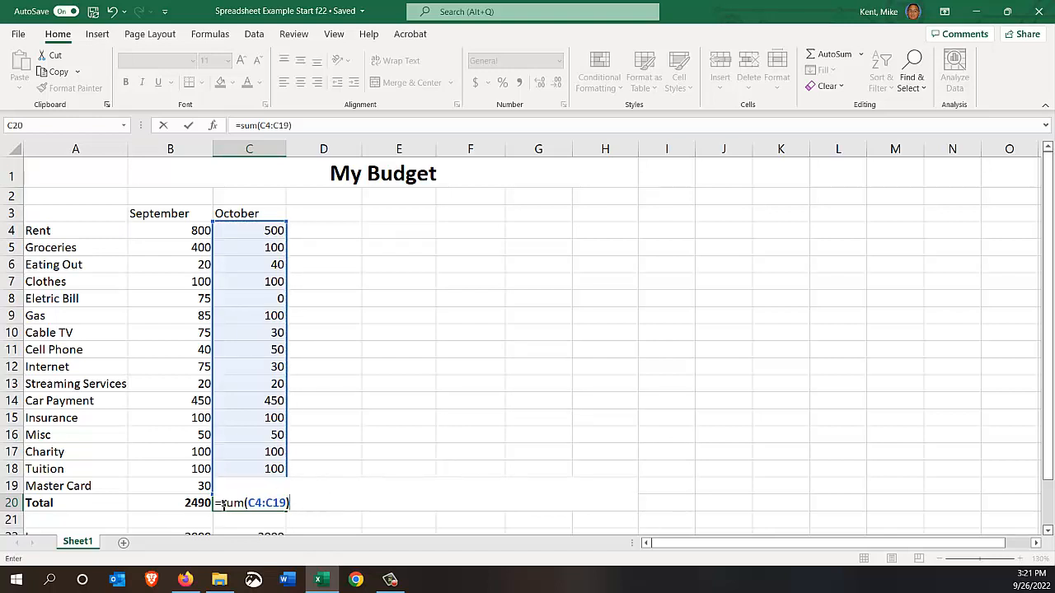
{"action": "left_click_drag", "start_coordinate": [223, 504], "coordinate": [288, 502]}
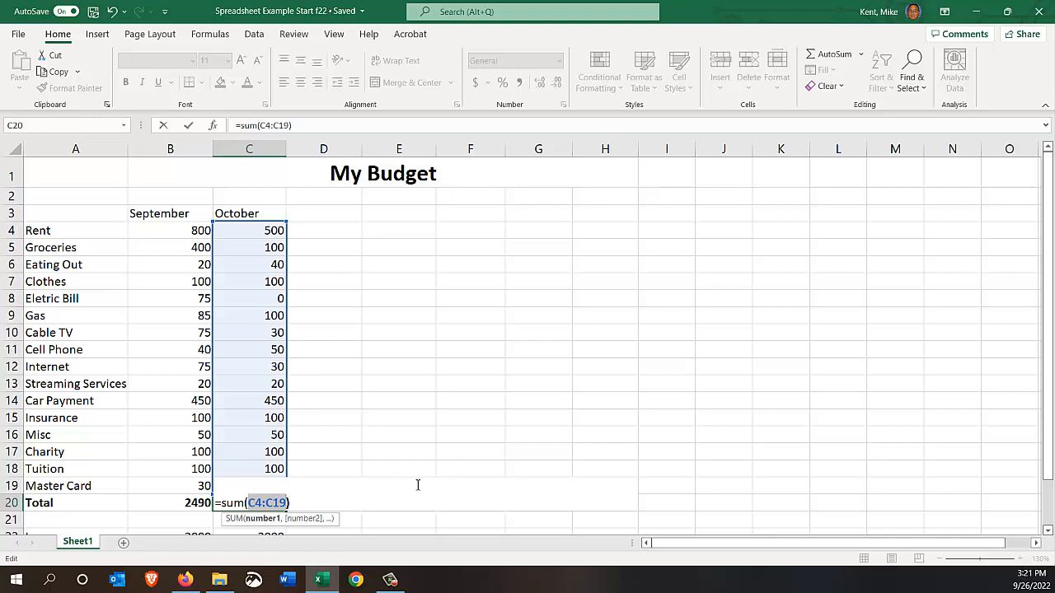
{"action": "key", "text": "Return"}
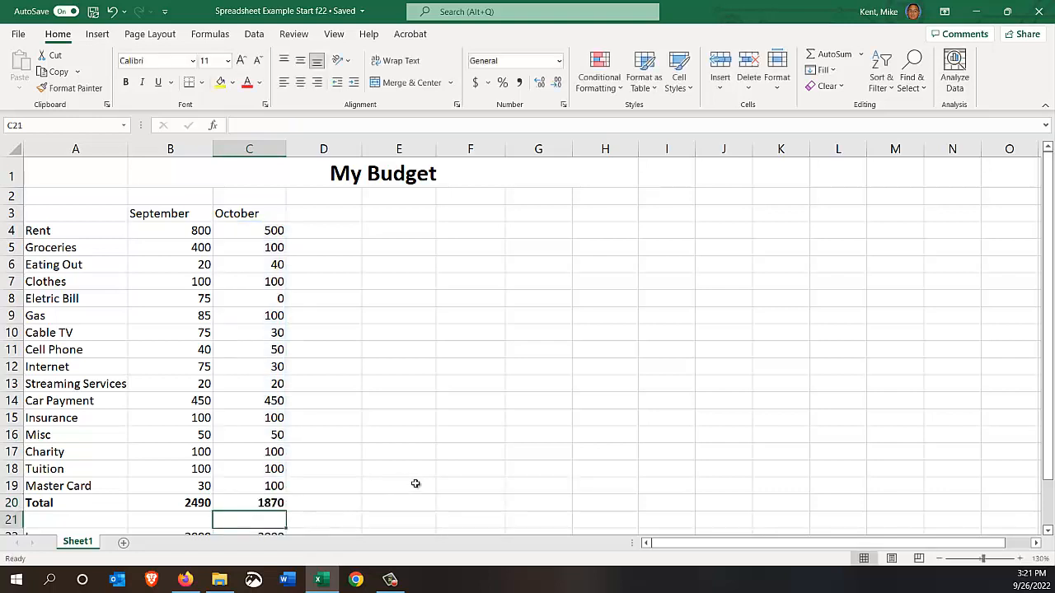
Compare September's cell-by-cell addition formula in B20 with October's SUM formula in C20
{"action": "key", "text": "Up"}
{"action": "key", "text": "Left"}
{"action": "key", "text": "F2"}
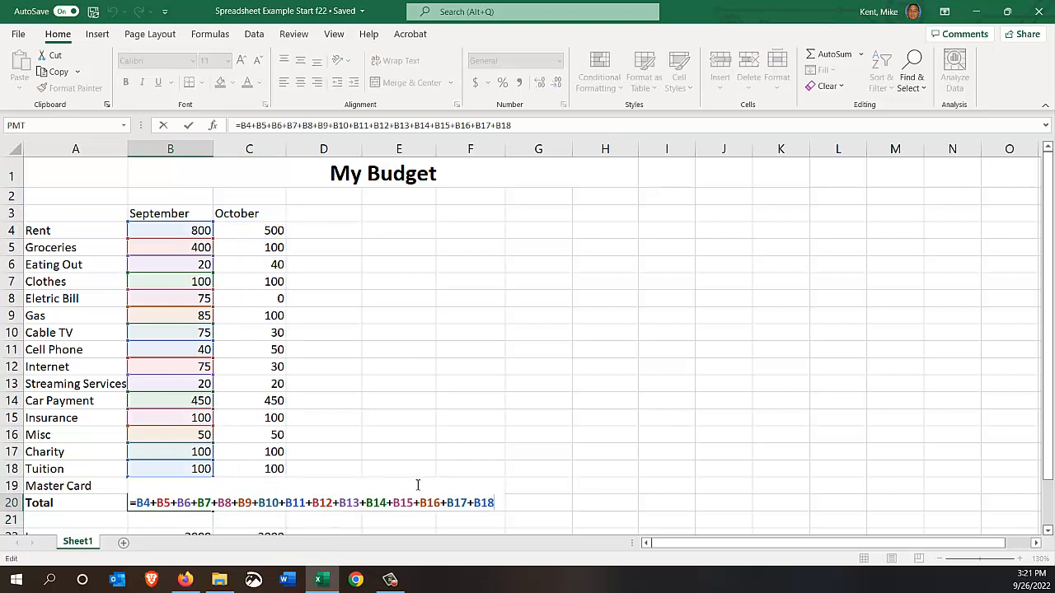
{"action": "key", "text": "shift+Home"}
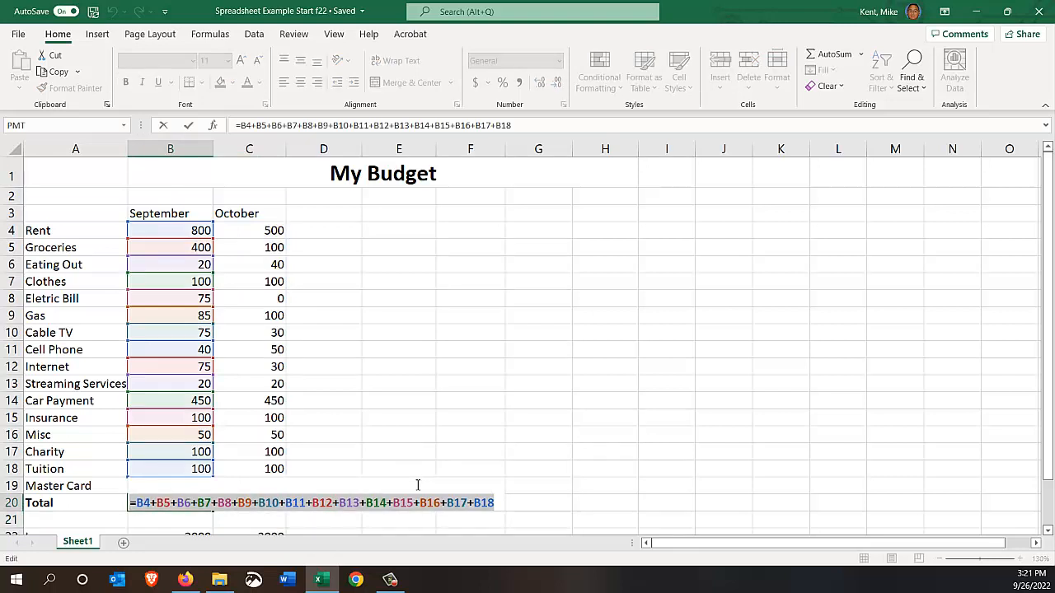
{"action": "key", "text": "End"}
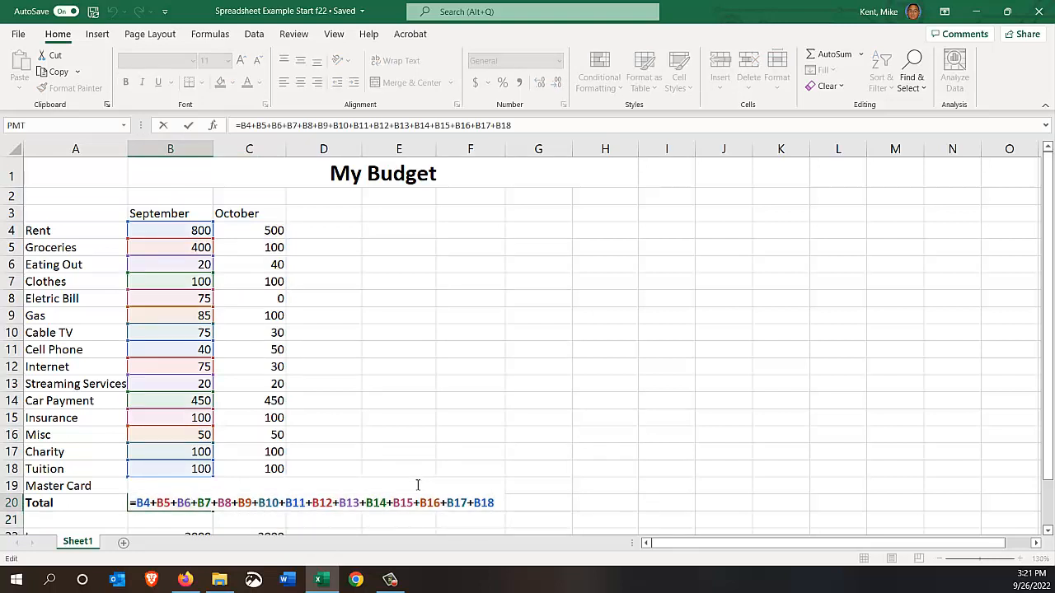
{"action": "key", "text": "Escape"}
{"action": "key", "text": "Right"}
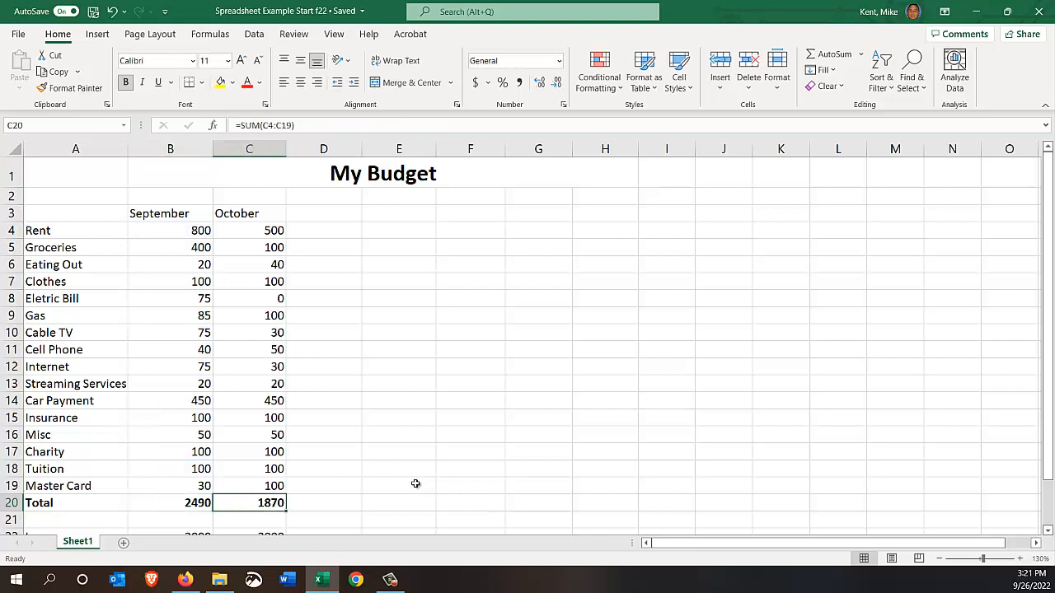
{"action": "key", "text": "F2"}
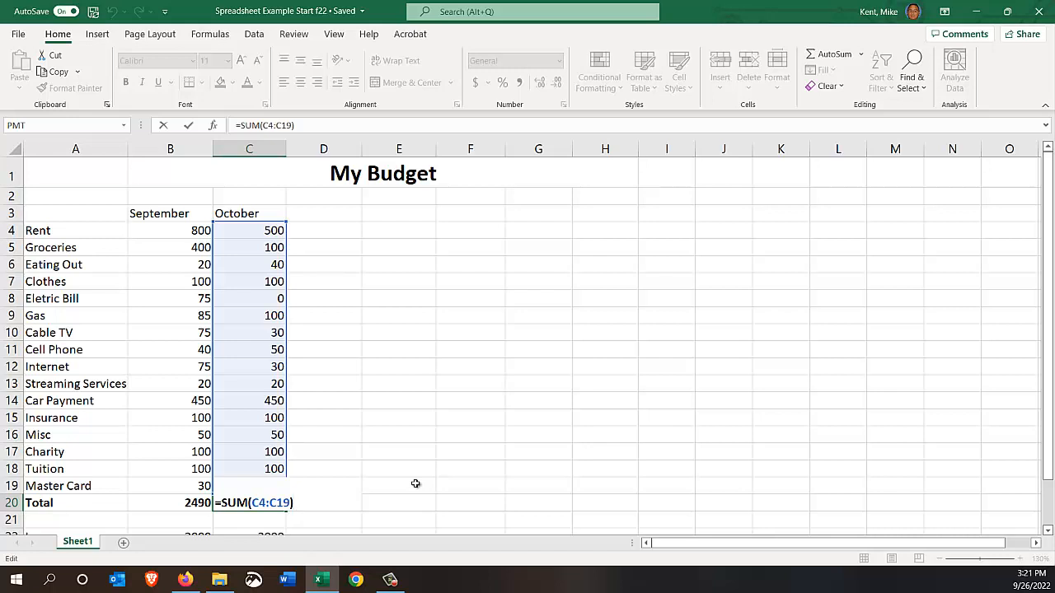
{"action": "key", "text": "Escape"}
{"action": "key", "text": "Down"}
{"action": "key", "text": "Up"}
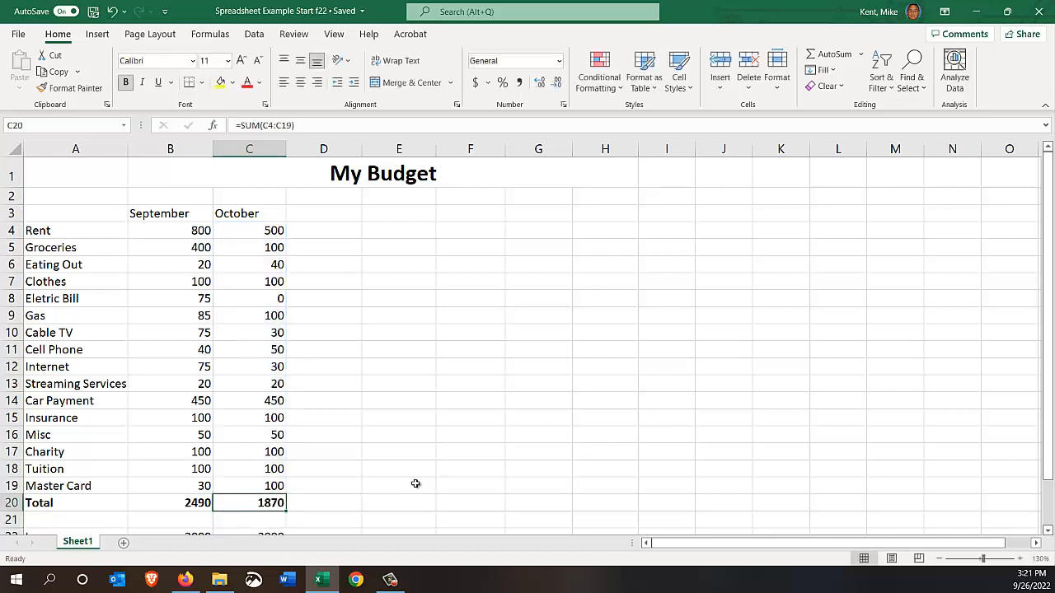
Clear the Total formulas for October in C20 and September in B20
{"action": "key", "text": "Delete"}
{"action": "key", "text": "Left"}
{"action": "key", "text": "Delete"}
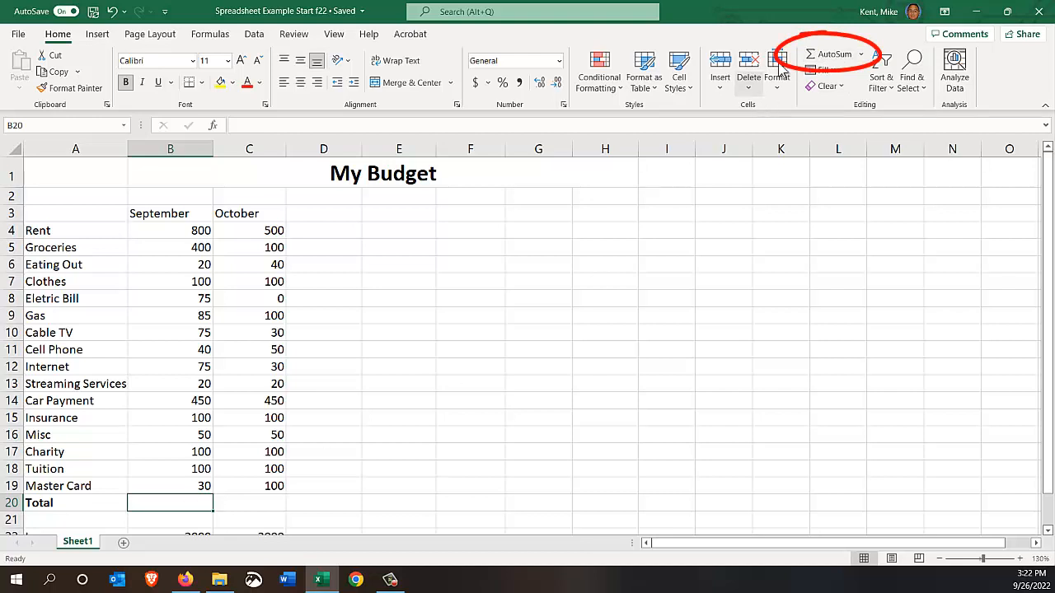
Total September's expenses in B20 with AutoSum over the range B4:B19
{"action": "left_click", "coordinate": [831, 54]}
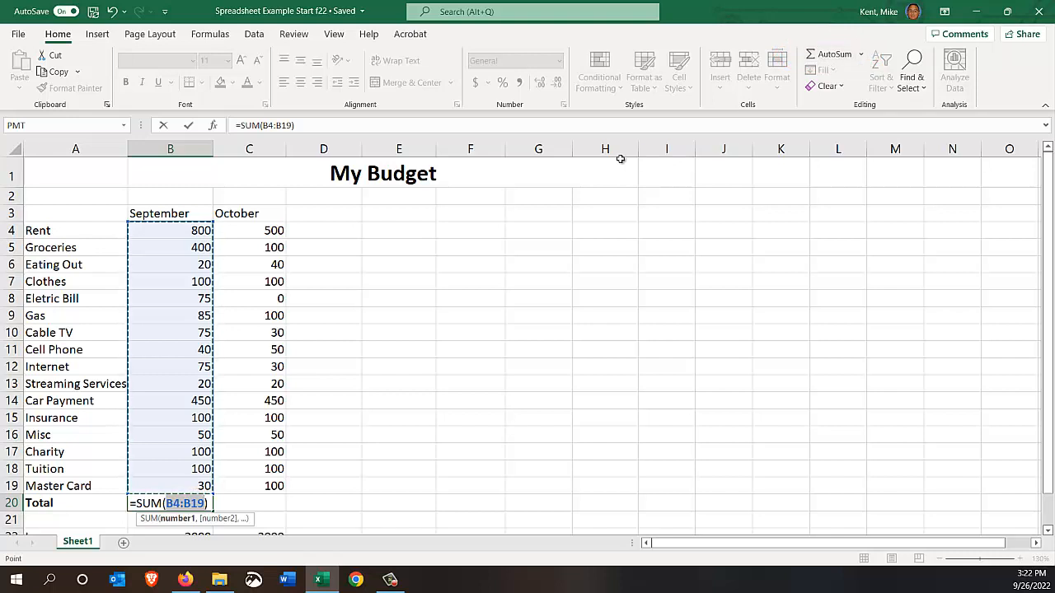
{"action": "left_click", "coordinate": [165, 502]}
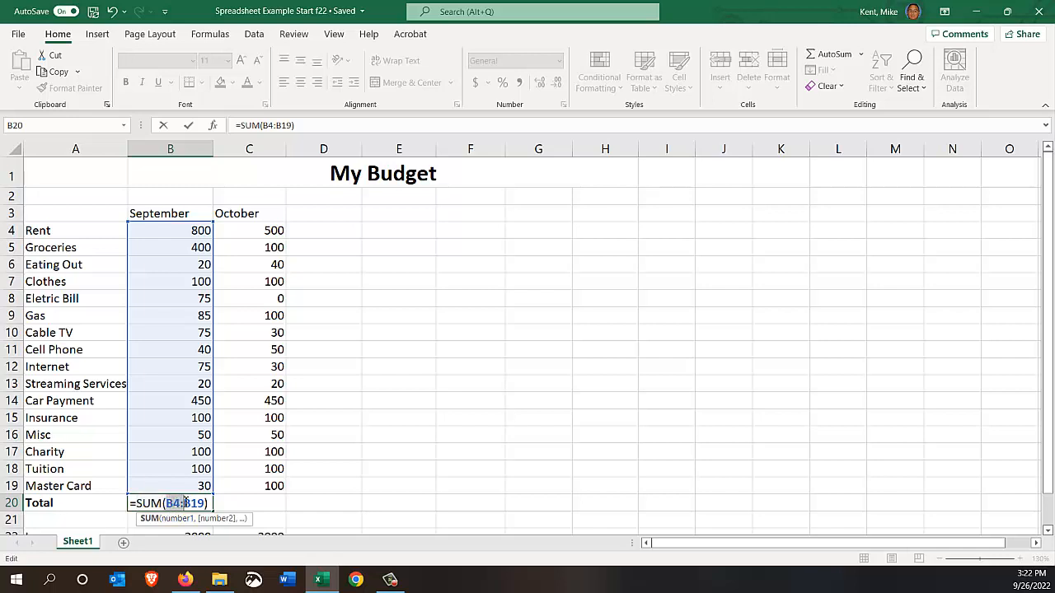
{"action": "left_click_drag", "start_coordinate": [186, 502], "coordinate": [206, 502]}
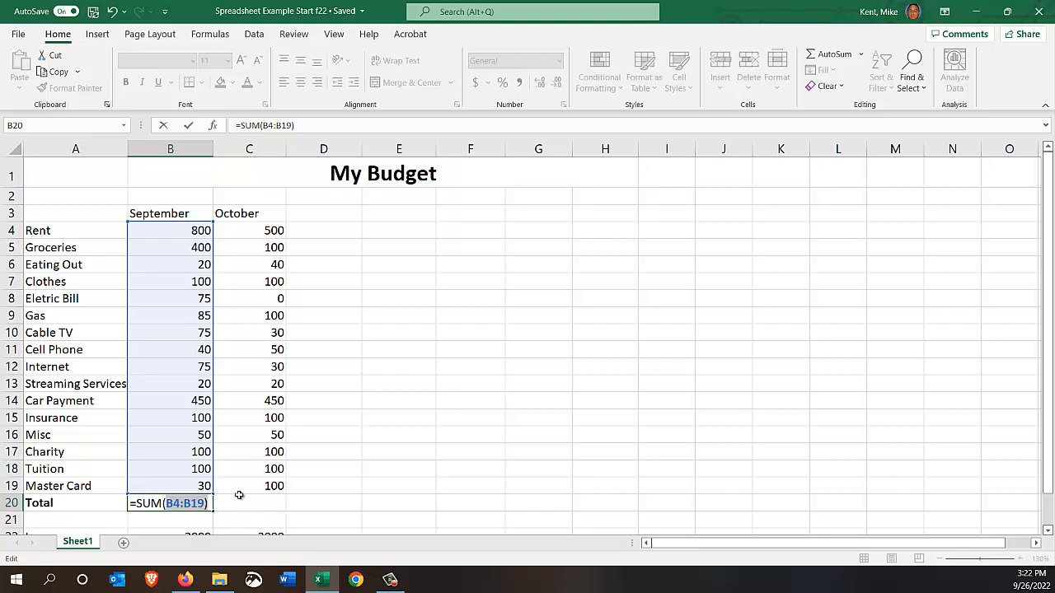
{"action": "key", "text": "ctrl+Return"}
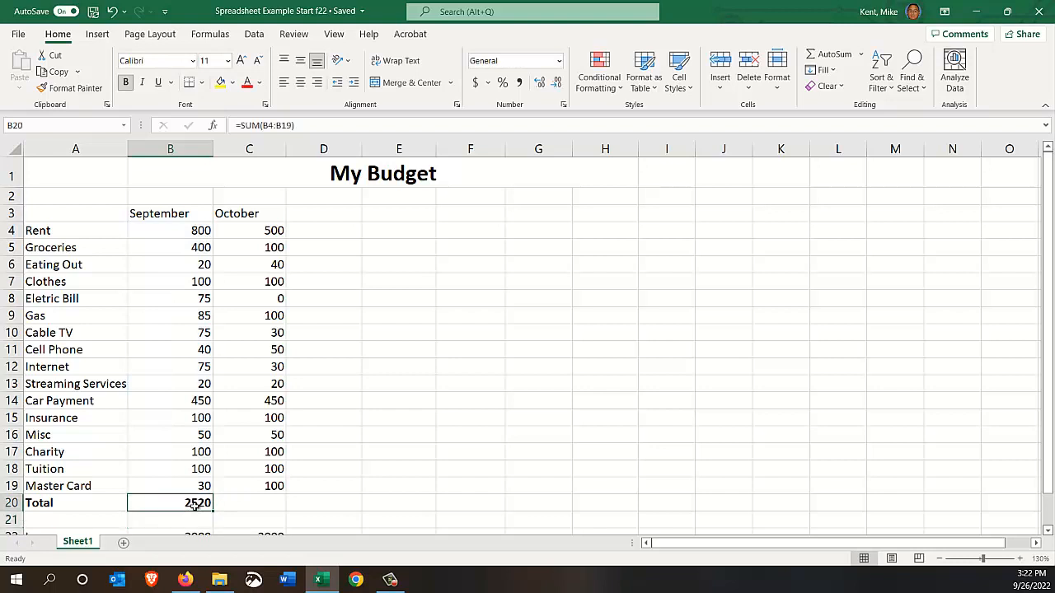
Copy September's SUM formula from B20 into October's Total cell C20 and check its adjusted range
{"action": "key", "text": "ctrl+c"}
{"action": "left_click", "coordinate": [248, 502]}
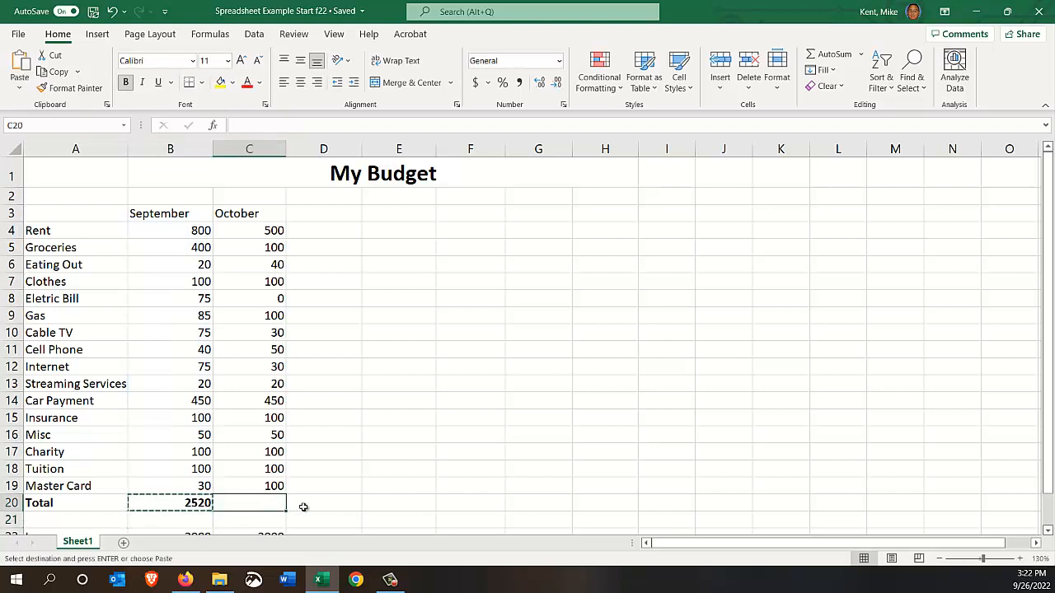
{"action": "key", "text": "ctrl+v"}
{"action": "double_click", "coordinate": [266, 502]}
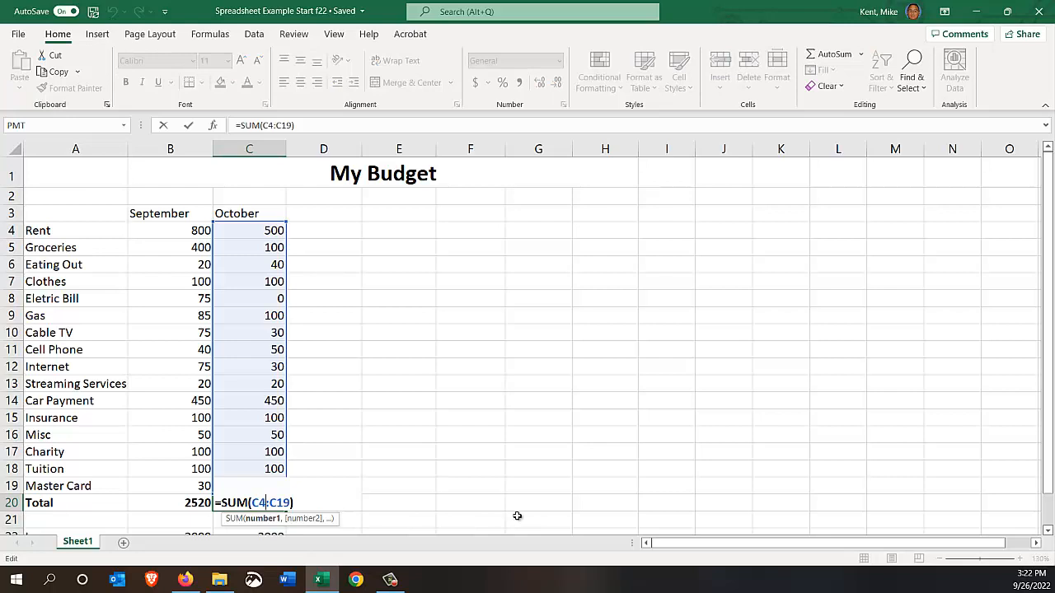
{"action": "key", "text": "Escape"}
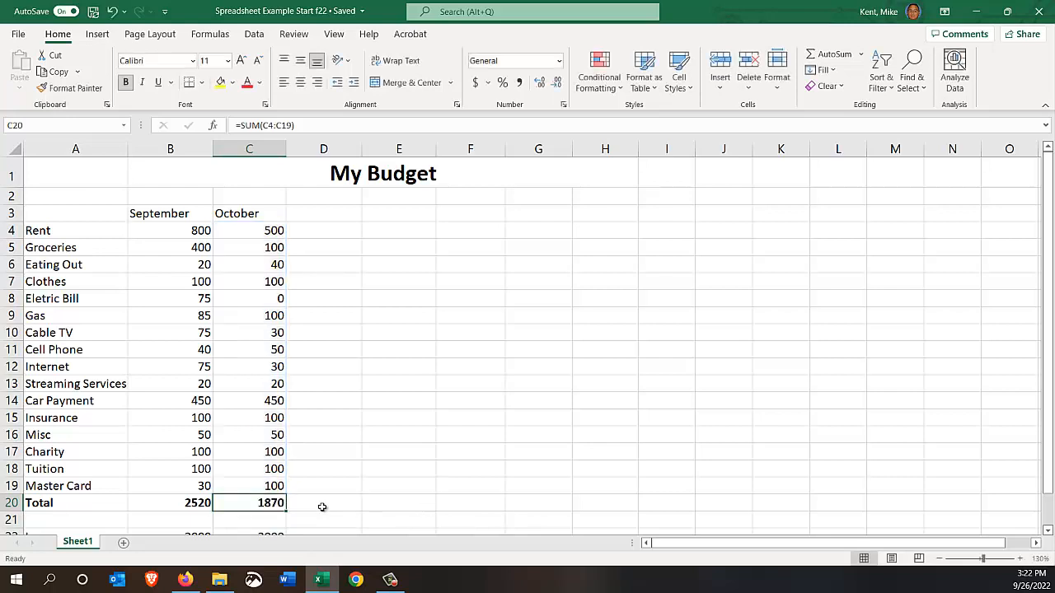
Try wrapping September's Surplus / Loss subtraction in B24 in a SUM function, as =SUM(B22-B20)
{"action": "left_click", "coordinate": [324, 460]}
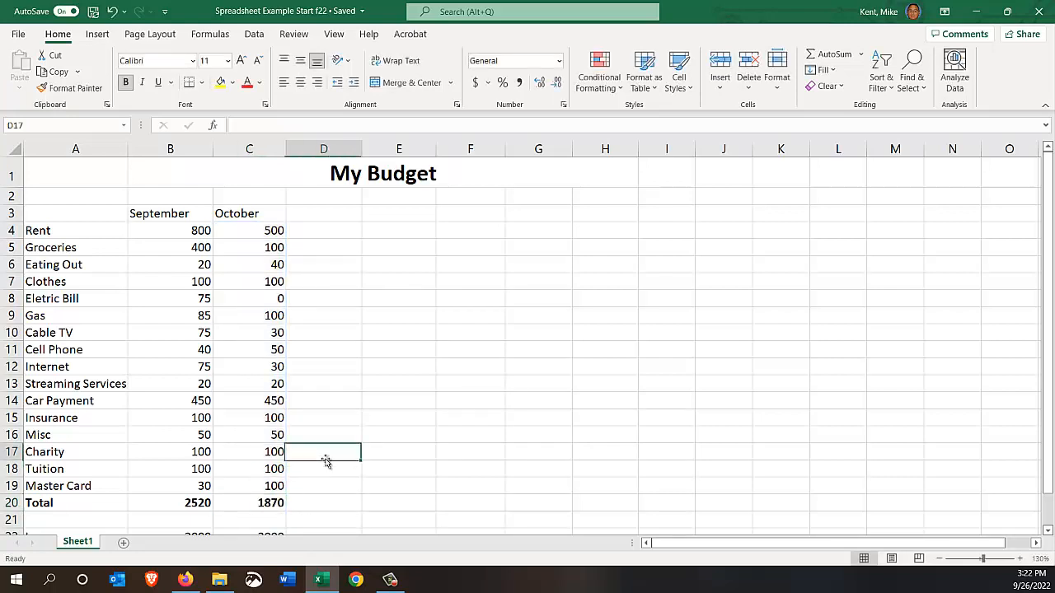
{"action": "scroll", "coordinate": [324, 460], "scroll_direction": "down", "scroll_amount": 1}
{"action": "left_click", "coordinate": [192, 439]}
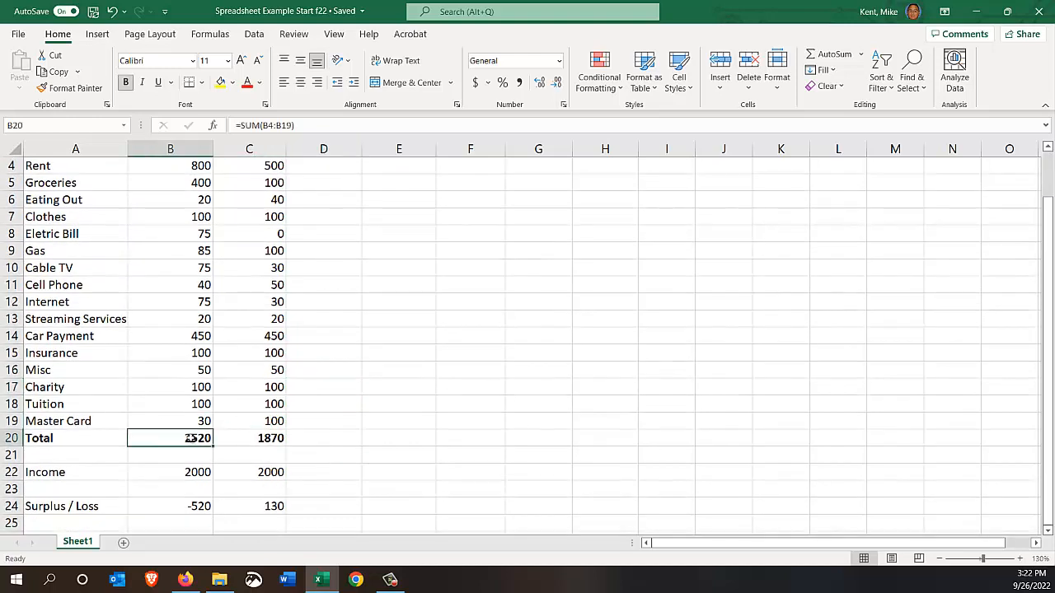
{"action": "left_click", "coordinate": [195, 506]}
{"action": "double_click", "coordinate": [197, 506]}
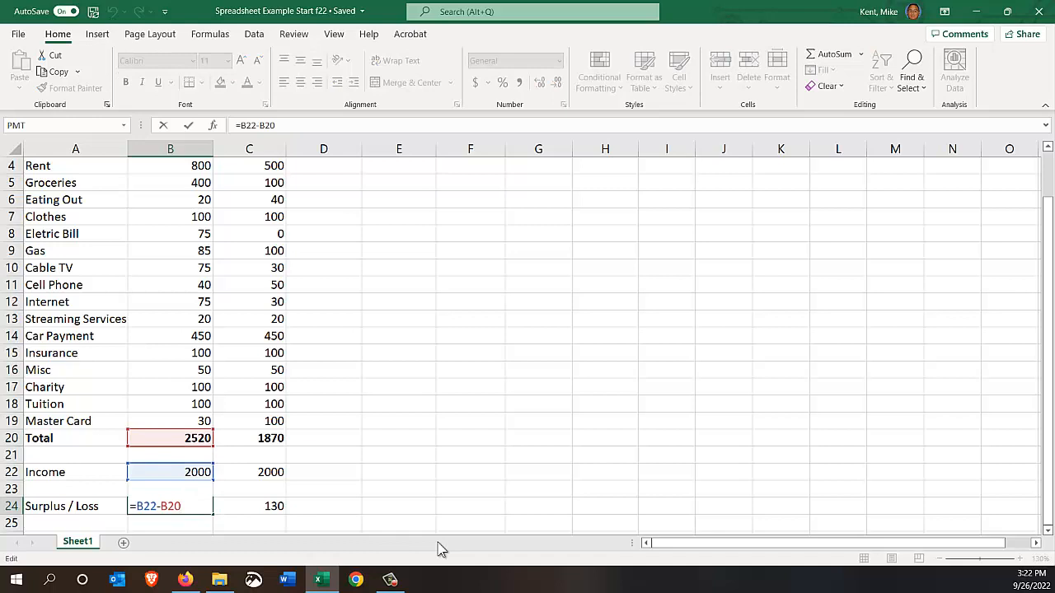
{"action": "key", "text": "Home"}
{"action": "type", "text": "sum"}
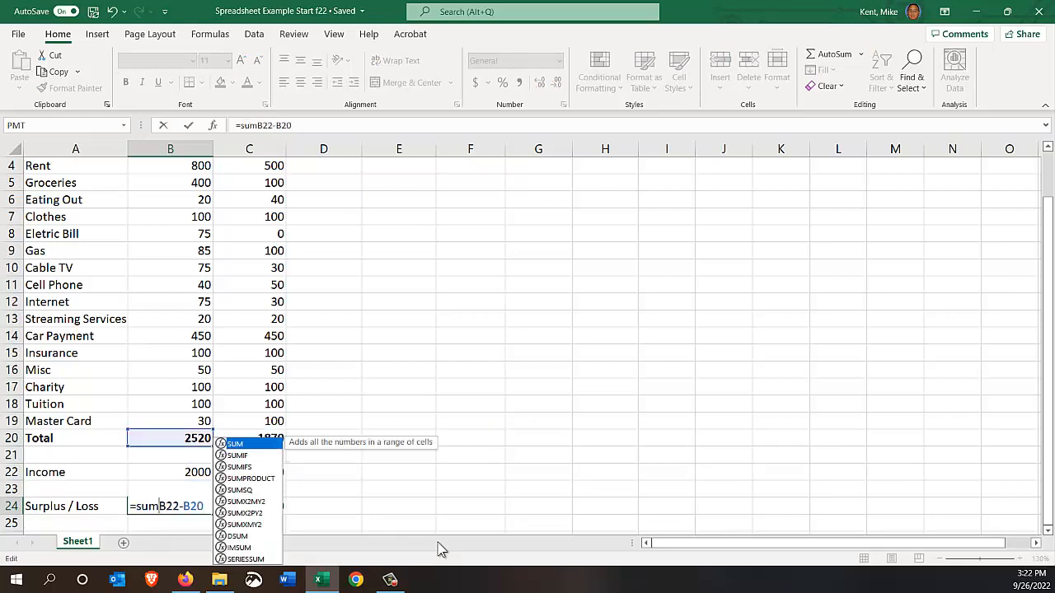
{"action": "type", "text": "("}
{"action": "type", "text": ")"}
{"action": "key", "text": "Return"}
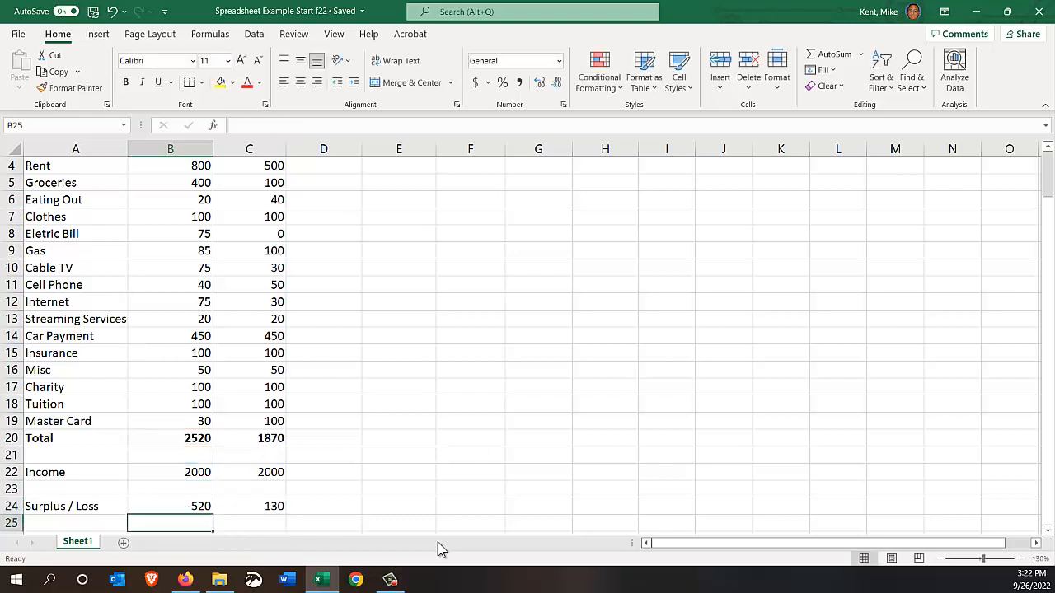
Remove the SUM wrapper from September's Surplus / Loss formula in B24, restoring =B22-B20
{"action": "key", "text": "Up"}
{"action": "key", "text": "F2"}
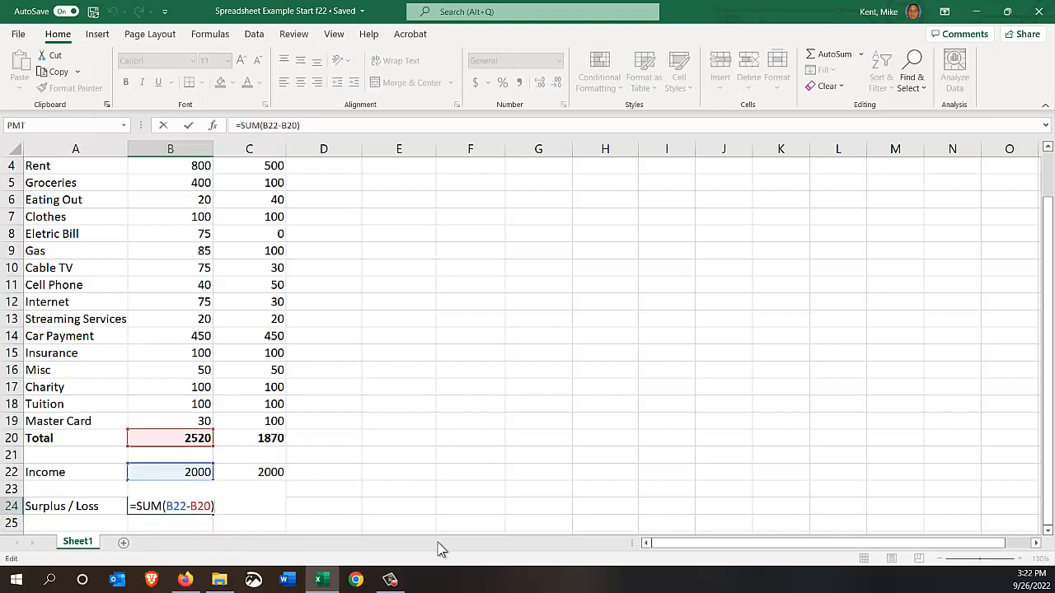
{"action": "key", "text": "BackSpace"}
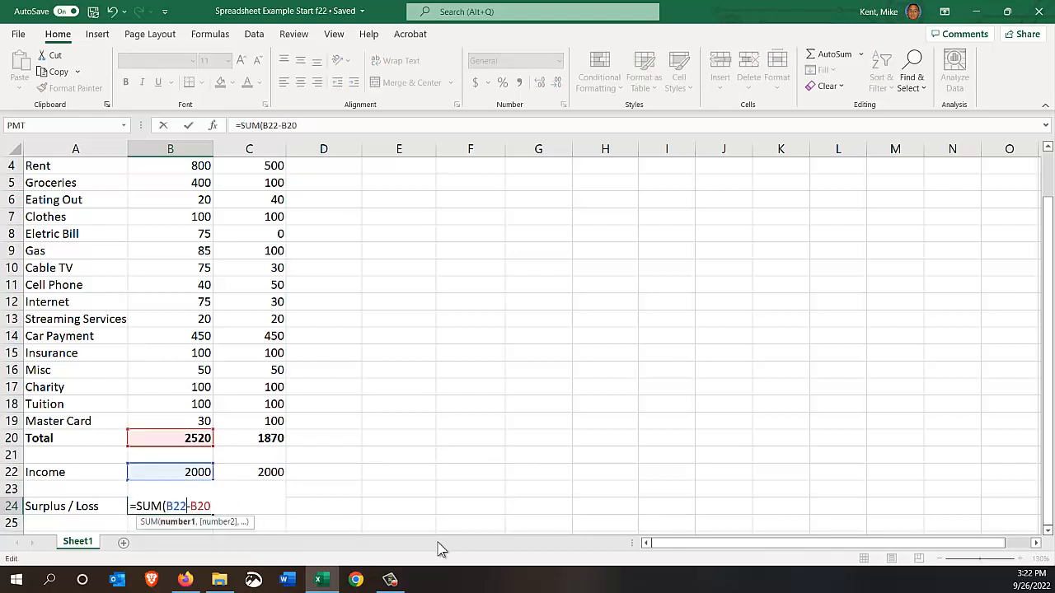
{"action": "key", "text": "BackSpace"}
{"action": "key", "text": "BackSpace"}
{"action": "key", "text": "BackSpace"}
{"action": "key", "text": "BackSpace"}
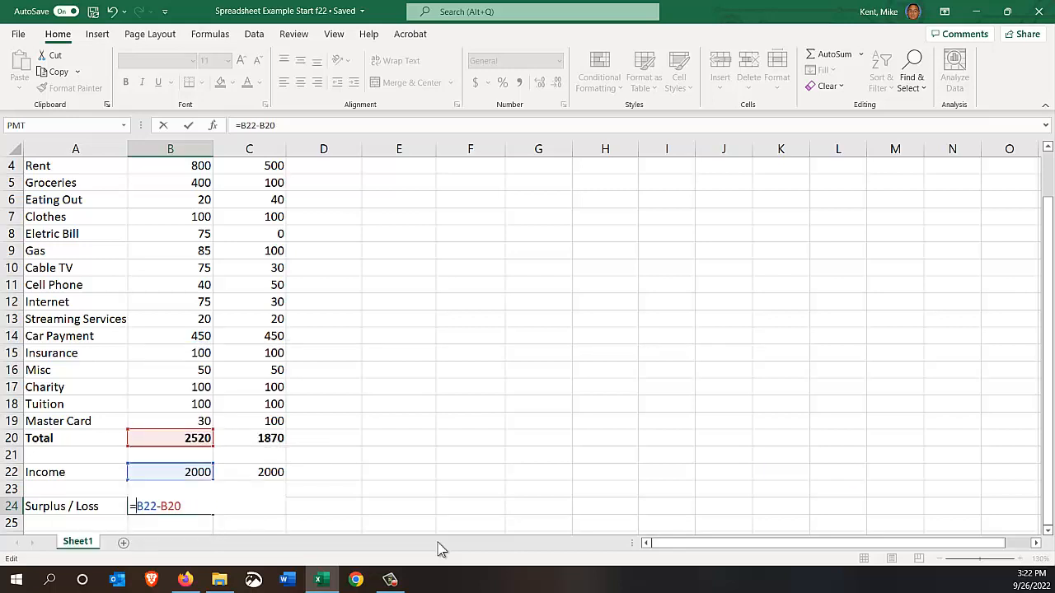
{"action": "key", "text": "Return"}
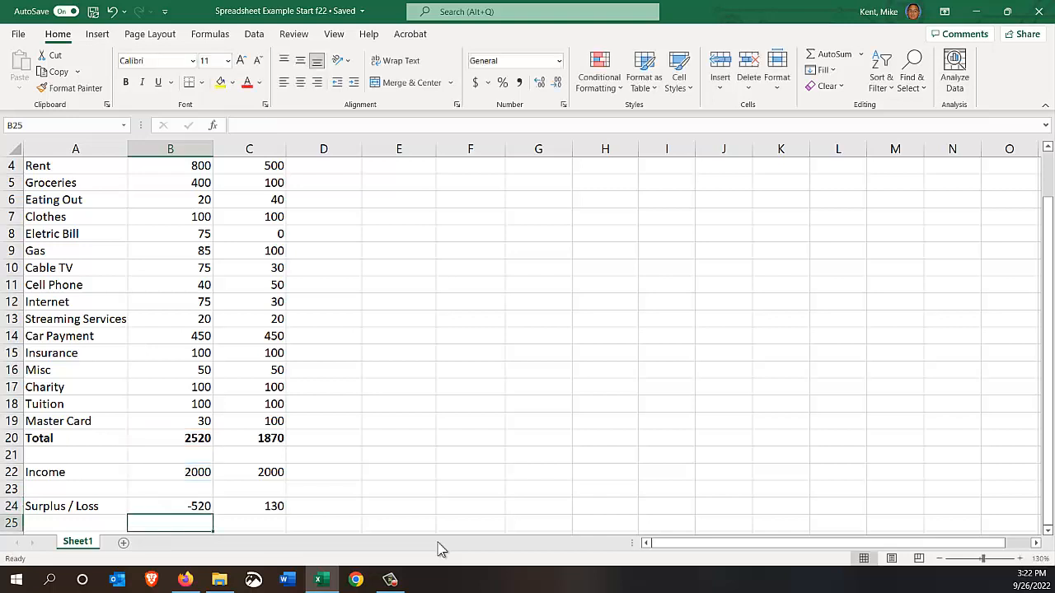
Check the cell references in October's Surplus / Loss formula in C24 without changing it
{"action": "key", "text": "Up"}
{"action": "key", "text": "Right"}
{"action": "key", "text": "F2"}
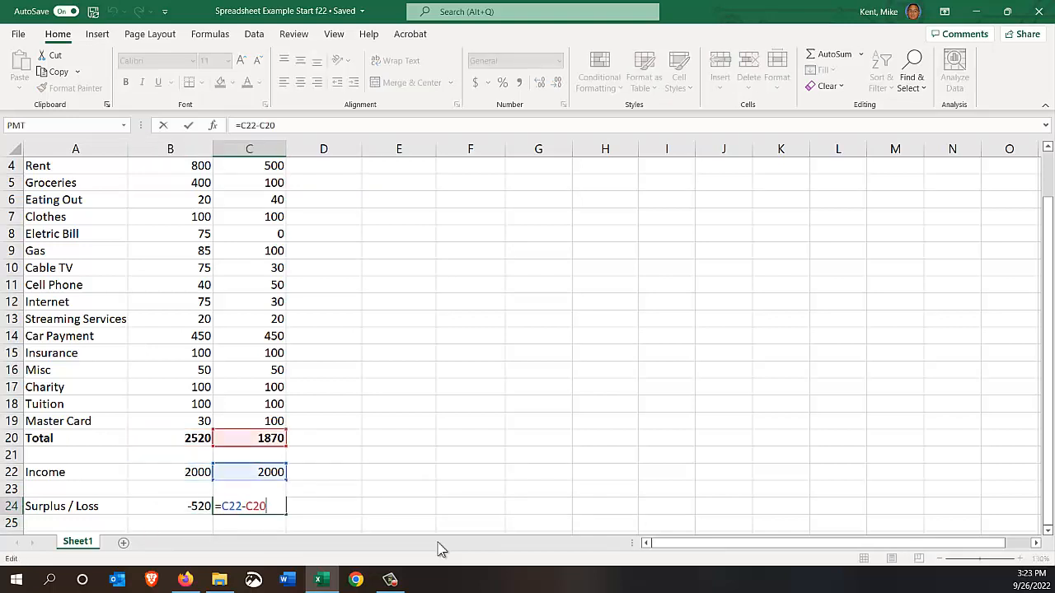
{"action": "key", "text": "Escape"}
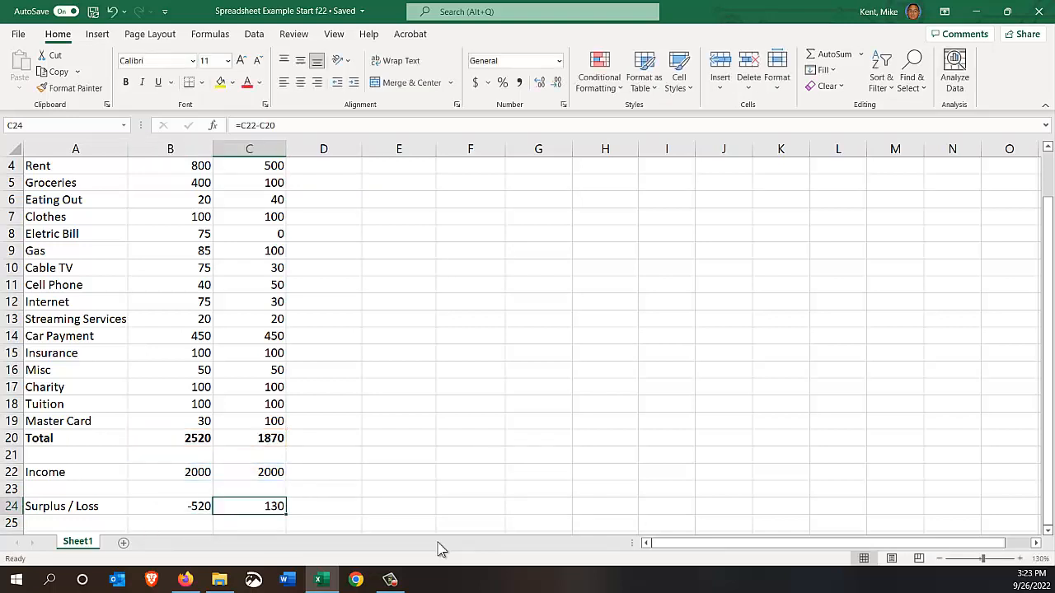
Add the column heading November in D3, next to October
{"action": "scroll", "coordinate": [453, 540], "scroll_direction": "down", "scroll_amount": 2}
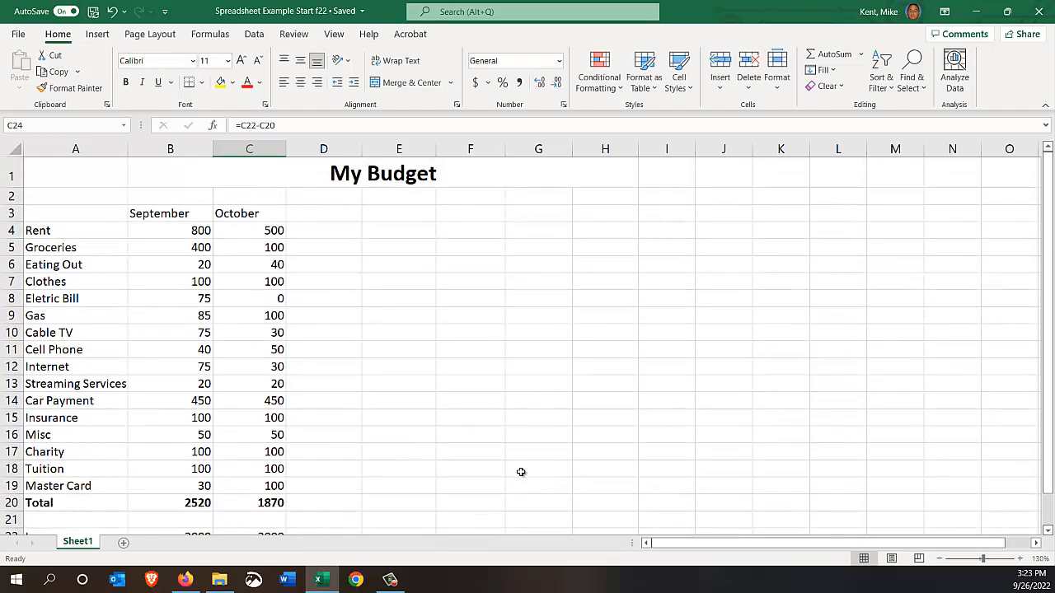
{"action": "scroll", "coordinate": [520, 471], "scroll_direction": "up", "scroll_amount": 1}
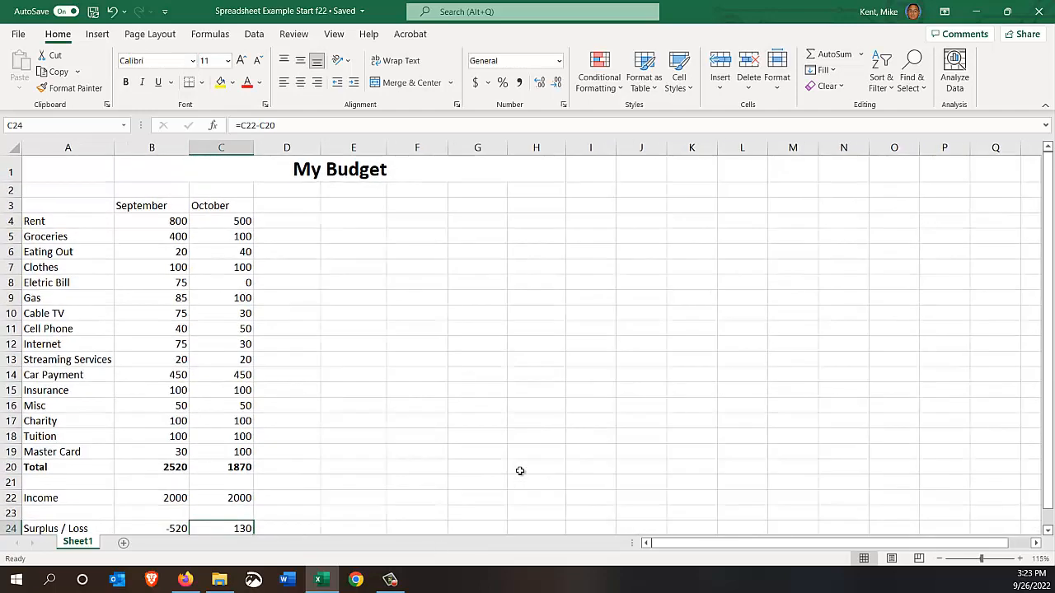
{"action": "left_click", "coordinate": [303, 206]}
{"action": "type", "text": "November"}
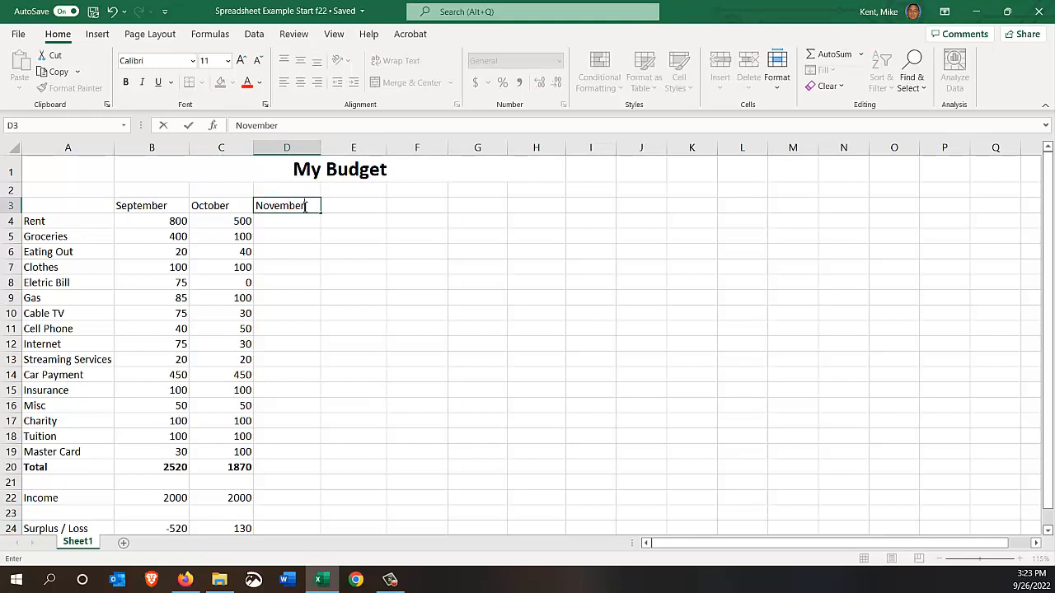
{"action": "key", "text": "Return"}
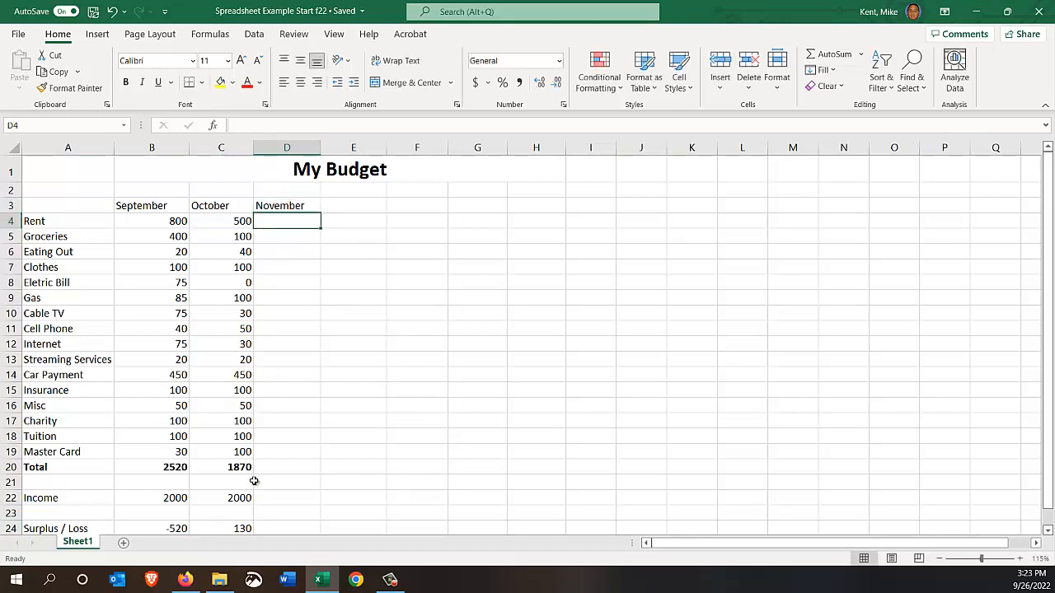
Copy October's Total, Income and Surplus / Loss cells C20:C24 into columns D to F and check the Total formula in D20
{"action": "left_click", "coordinate": [226, 468]}
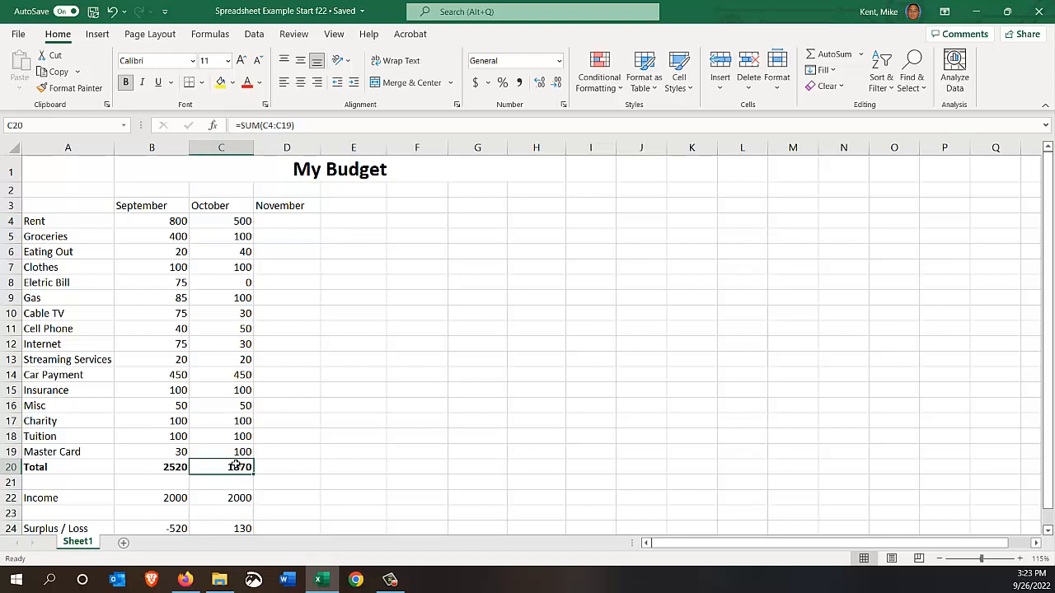
{"action": "left_click_drag", "start_coordinate": [237, 467], "coordinate": [236, 528]}
{"action": "key", "text": "ctrl+c"}
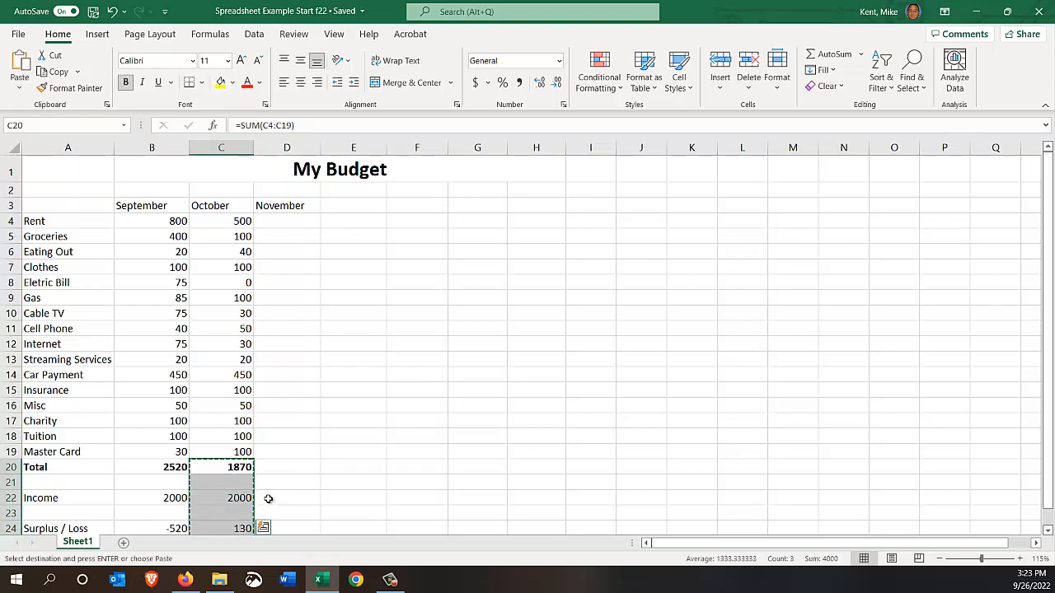
{"action": "right_click", "coordinate": [208, 469]}
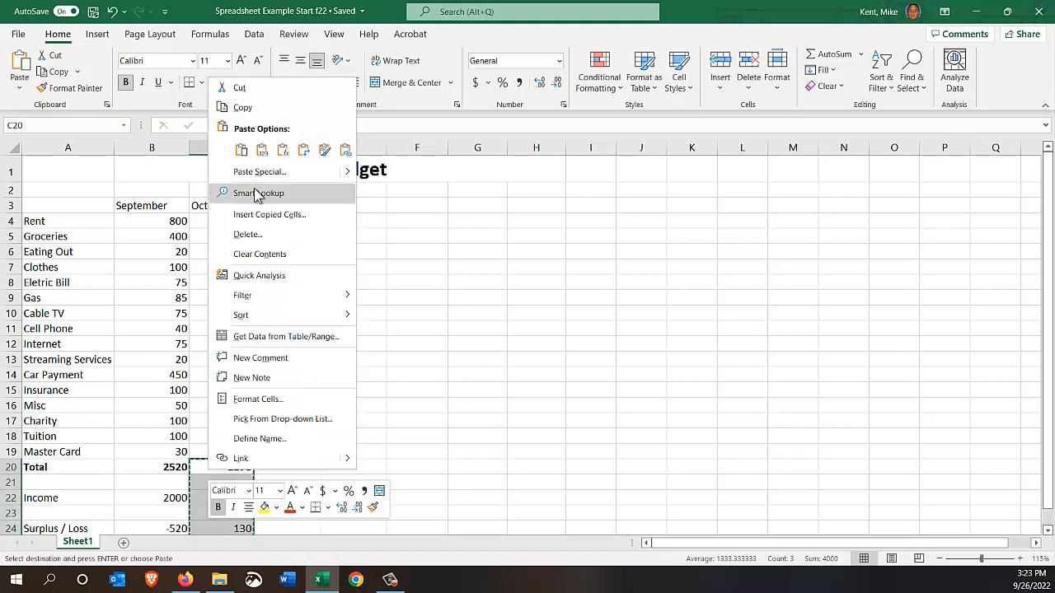
{"action": "left_click", "coordinate": [245, 151]}
{"action": "right_click", "coordinate": [210, 470]}
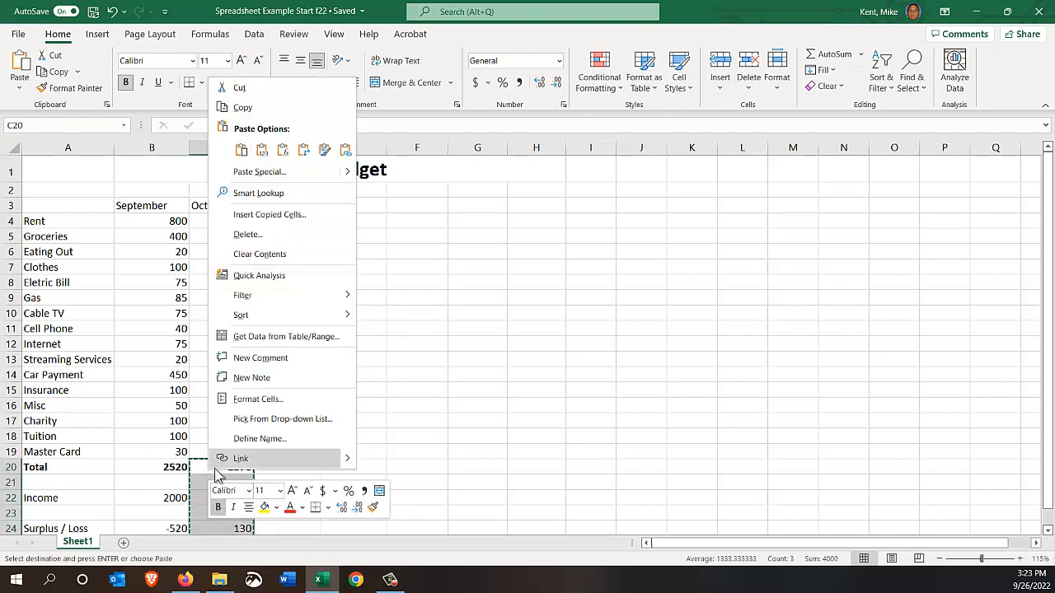
{"action": "left_click", "coordinate": [257, 111]}
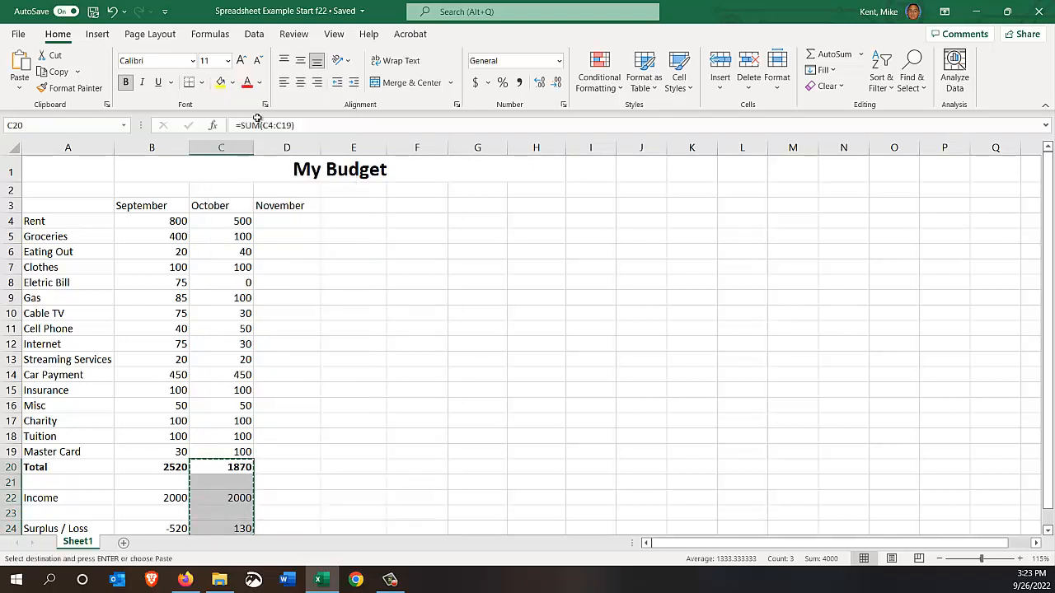
{"action": "left_click", "coordinate": [286, 467]}
{"action": "left_click_drag", "start_coordinate": [286, 467], "coordinate": [420, 468]}
{"action": "right_click", "coordinate": [420, 475]}
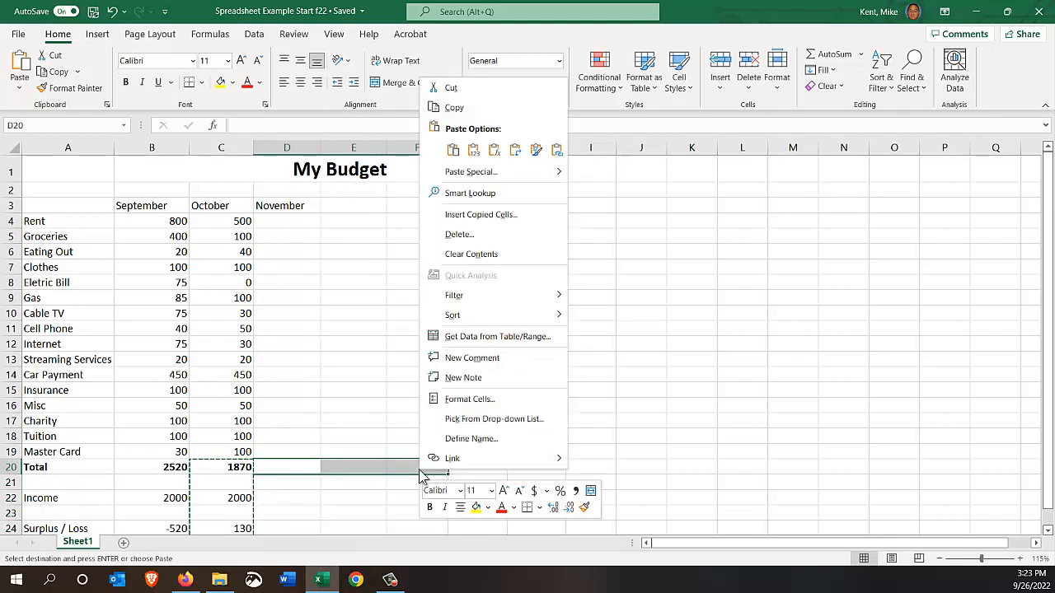
{"action": "left_click", "coordinate": [452, 151]}
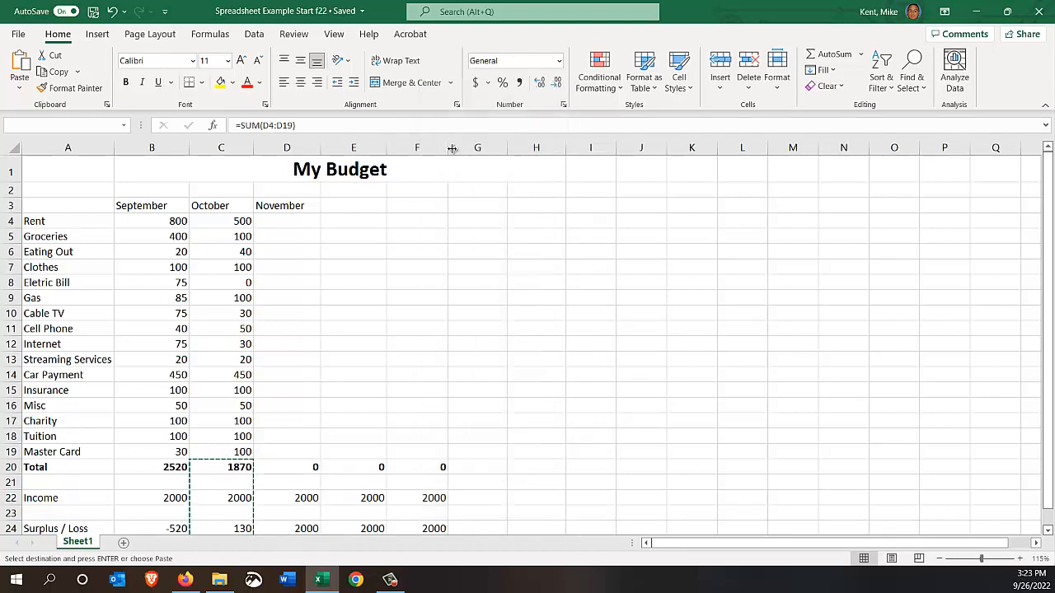
{"action": "left_click", "coordinate": [348, 513]}
{"action": "left_click", "coordinate": [298, 466]}
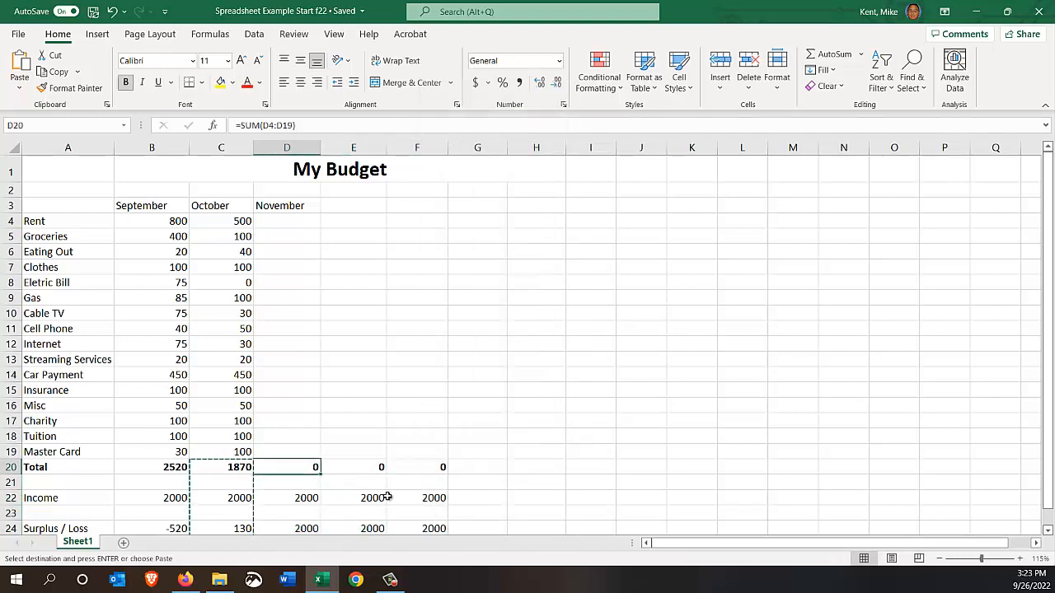
Enter 2000 as November's Rent in D4
{"action": "left_click_drag", "start_coordinate": [271, 223], "coordinate": [311, 337]}
{"action": "left_click", "coordinate": [272, 217]}
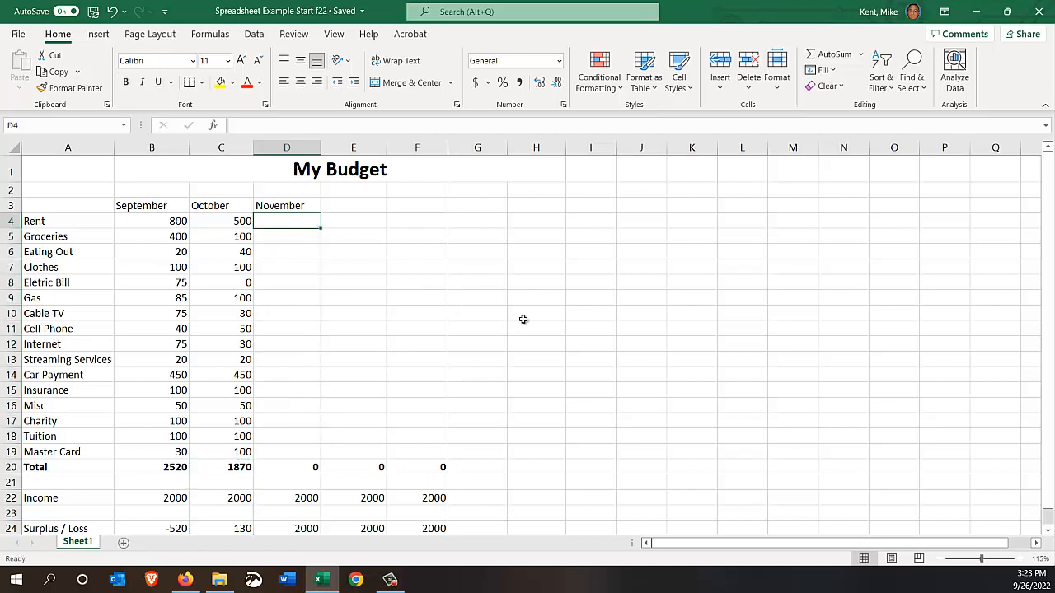
{"action": "type", "text": "200"}
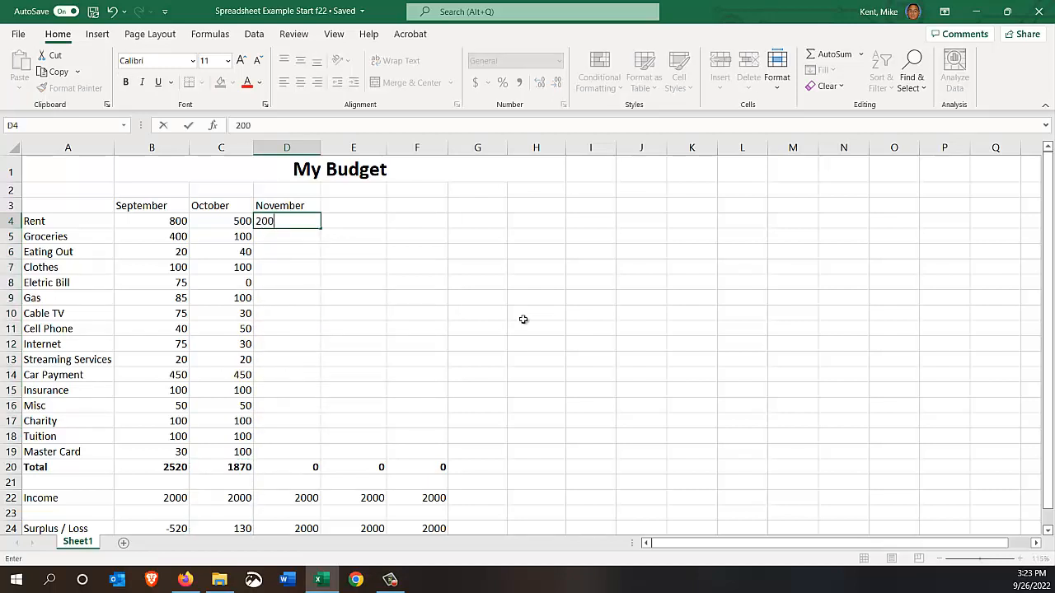
{"action": "key", "text": "BackSpace"}
{"action": "key", "text": "BackSpace"}
{"action": "key", "text": "BackSpace"}
{"action": "type", "text": "2000"}
{"action": "key", "text": "Return"}
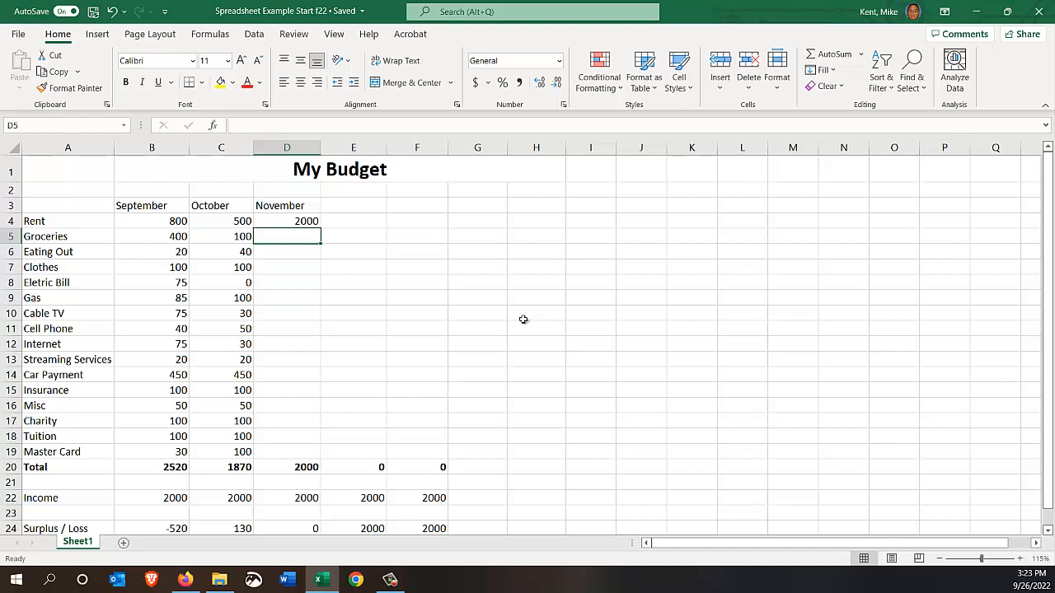
Enter 500 as November's Groceries amount in D5
{"action": "type", "text": "400"}
{"action": "key", "text": "BackSpace"}
{"action": "key", "text": "BackSpace"}
{"action": "key", "text": "BackSpace"}
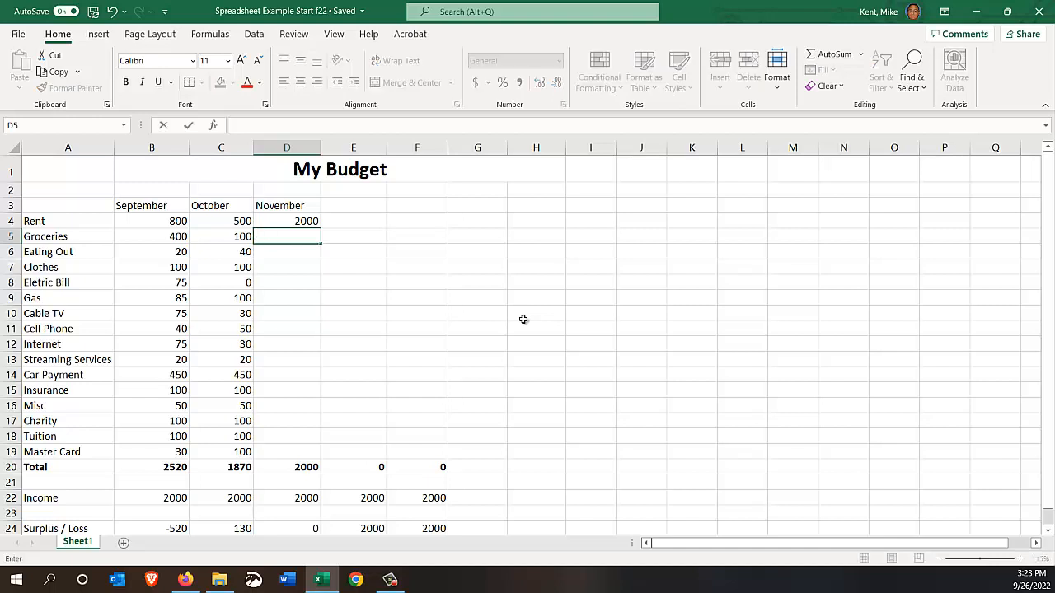
{"action": "type", "text": "500"}
{"action": "key", "text": "Return"}
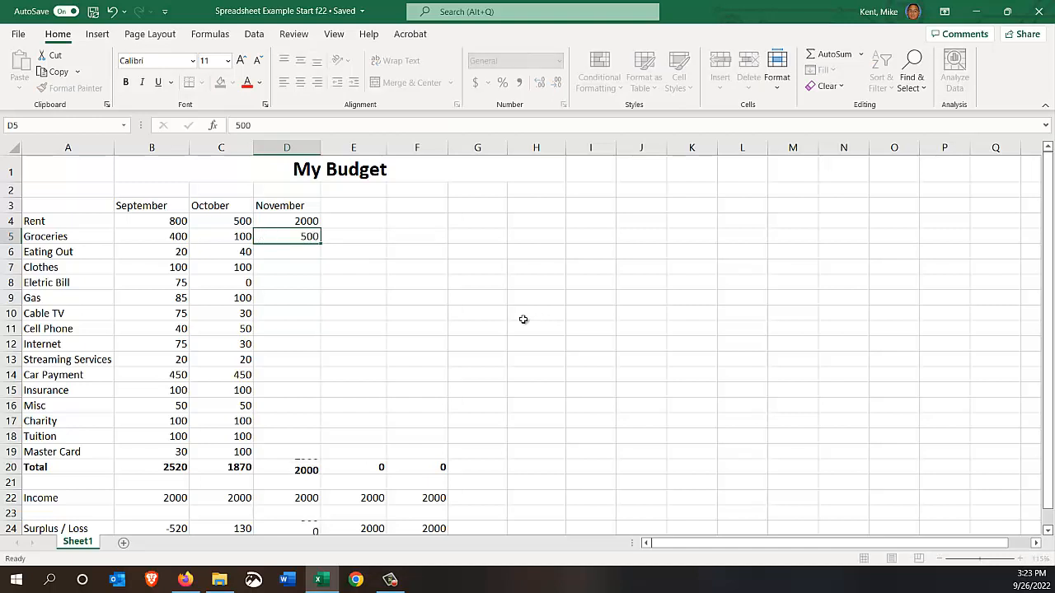
Enter 200 as November's Eating Out amount in D6
{"action": "type", "text": "100"}
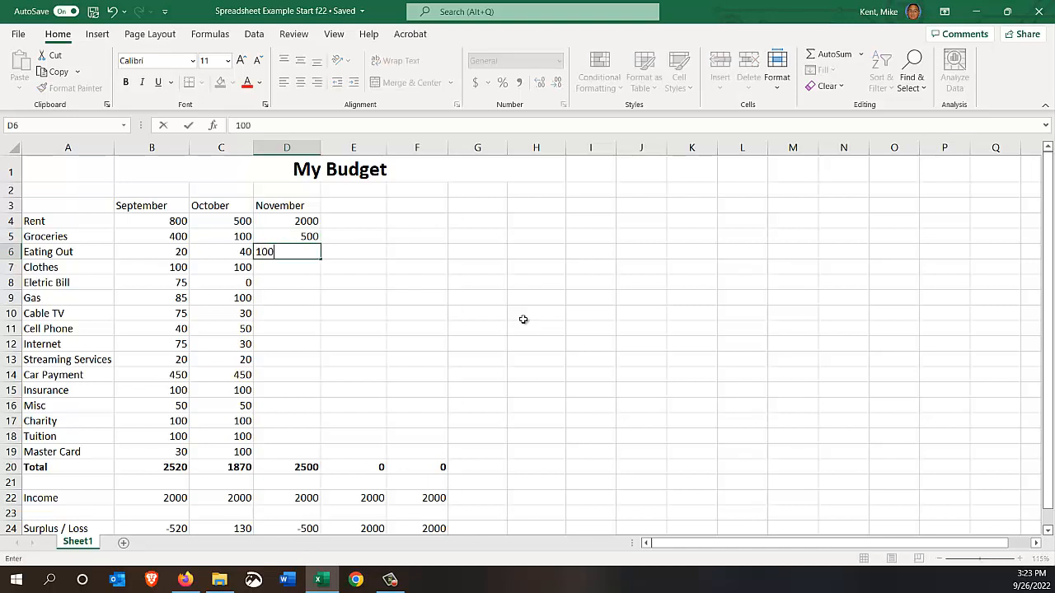
{"action": "key", "text": "BackSpace"}
{"action": "key", "text": "BackSpace"}
{"action": "key", "text": "BackSpace"}
{"action": "type", "text": "200"}
{"action": "key", "text": "Return"}
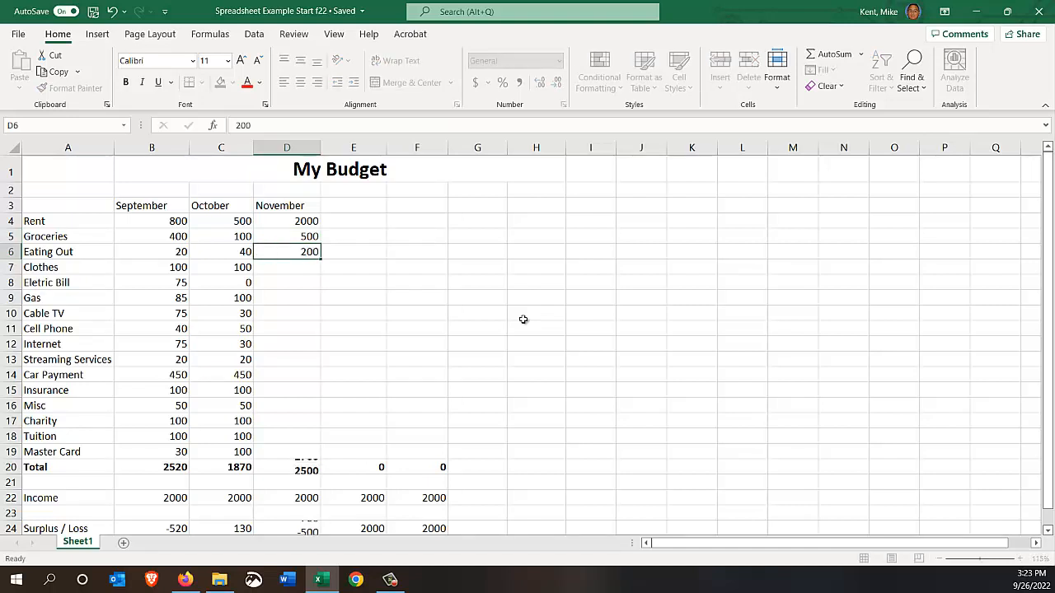
Enter November's amounts in D7:D10: 200 for Clothes, 100 for Eletric Bill, 150 for Gas and 0 for Cable TV
{"action": "type", "text": "200"}
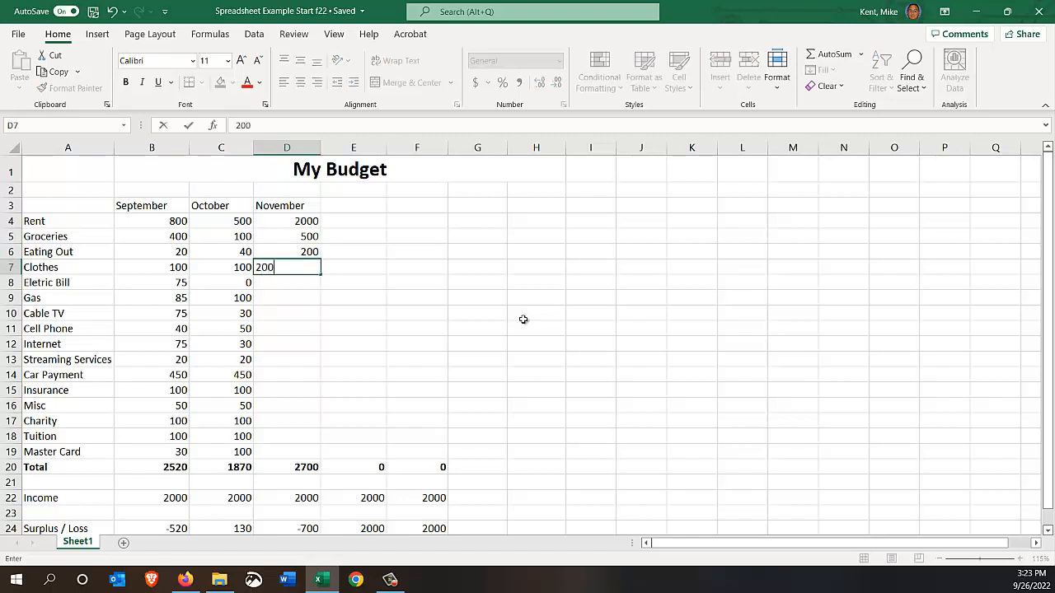
{"action": "key", "text": "Return"}
{"action": "type", "text": "100"}
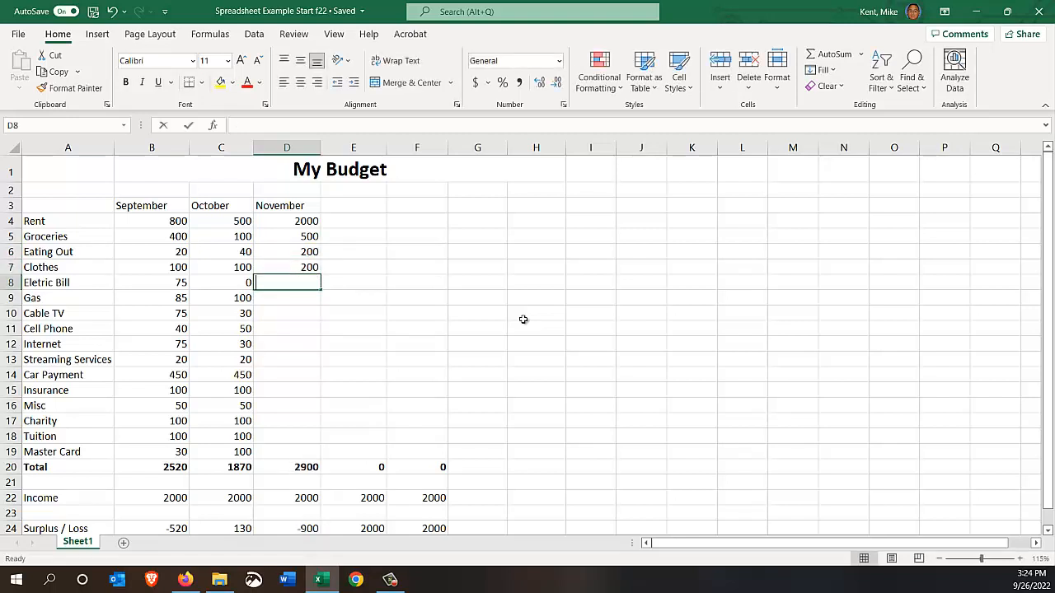
{"action": "key", "text": "Return"}
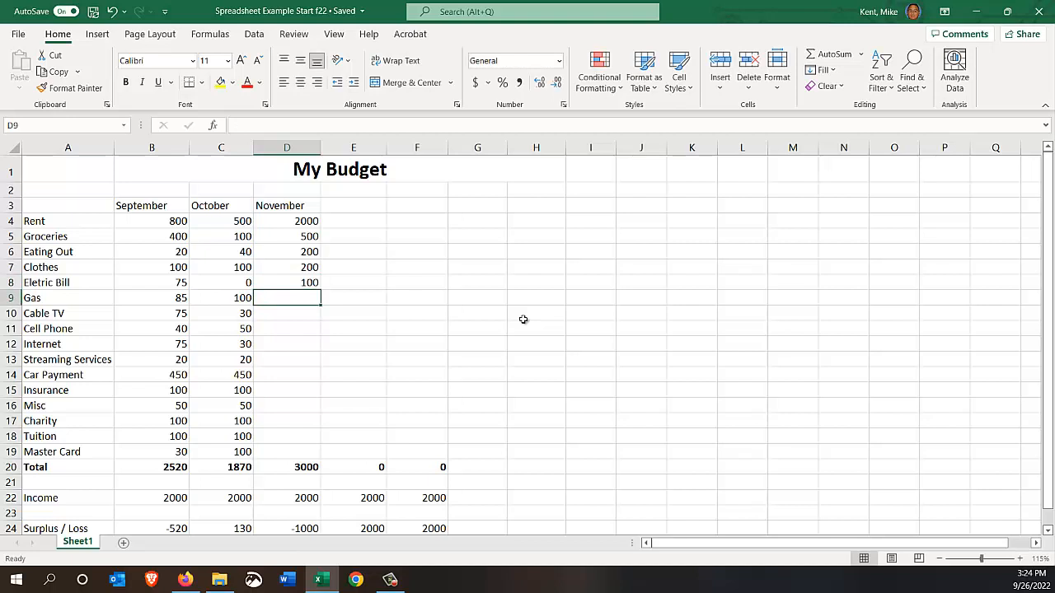
{"action": "type", "text": "150"}
{"action": "key", "text": "Return"}
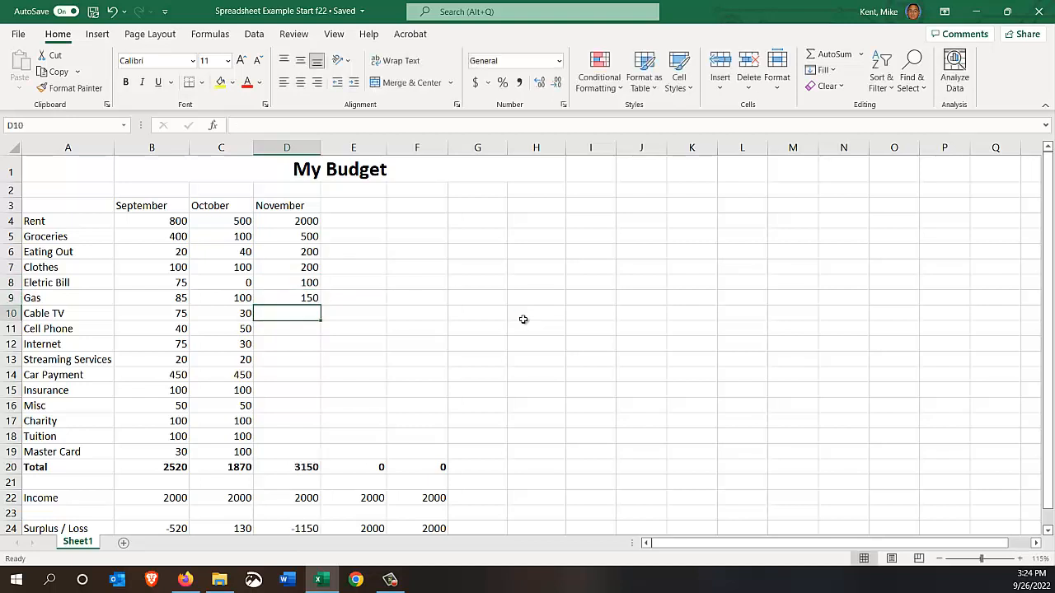
{"action": "type", "text": "0"}
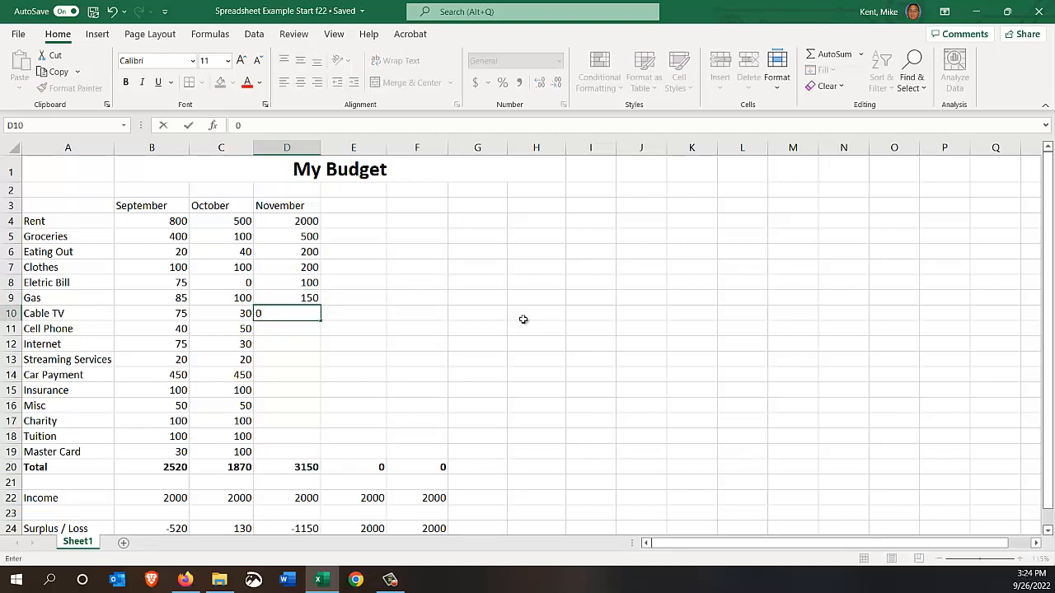
{"action": "key", "text": "Return"}
Enter 40 as November's Streaming Services amount in D13, leaving Cell Phone and Internet blank
{"action": "key", "text": "Return"}
{"action": "key", "text": "Return"}
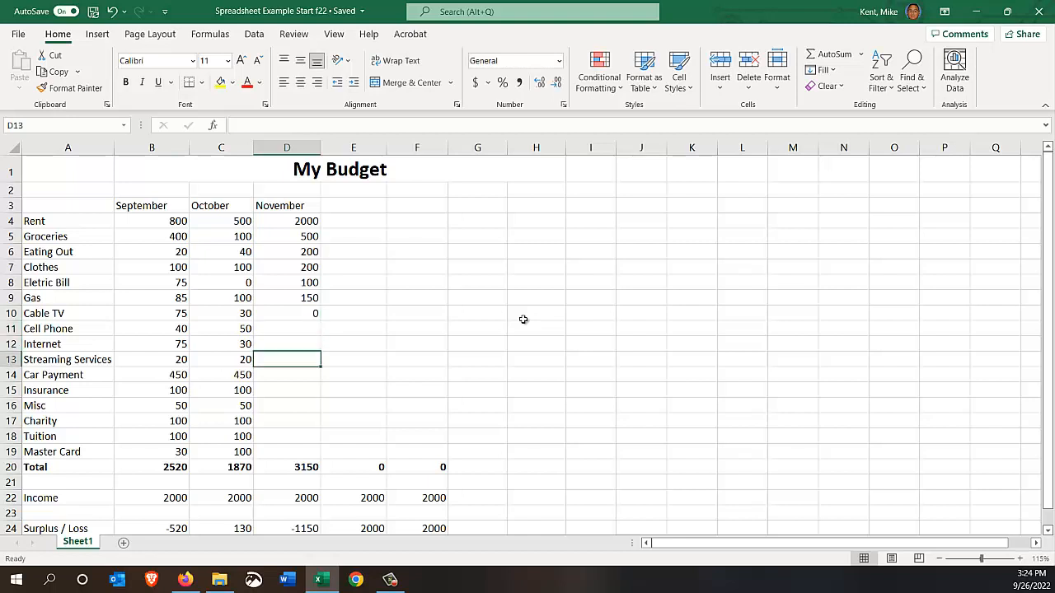
{"action": "type", "text": "40"}
{"action": "key", "text": "Return"}
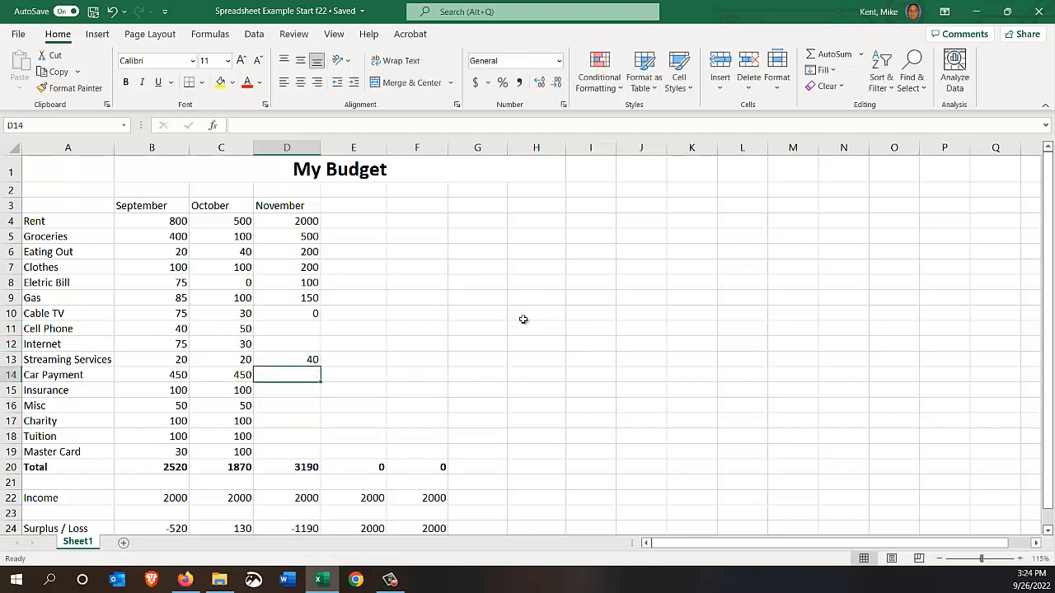
Go back to the skipped Cell Phone row and enter 50 as November's amount in D11
{"action": "key", "text": "Up"}
{"action": "key", "text": "Up"}
{"action": "key", "text": "Up"}
{"action": "key", "text": "Down"}
{"action": "key", "text": "Up"}
{"action": "key", "text": "Up"}
{"action": "key", "text": "Down"}
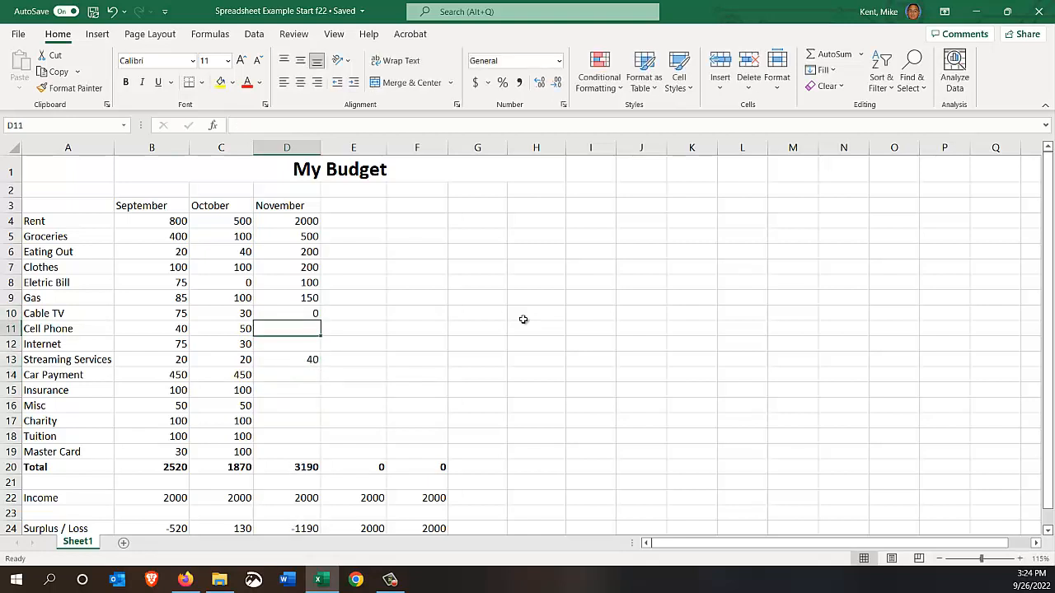
{"action": "key", "text": "Up"}
{"action": "key", "text": "Down"}
{"action": "type", "text": "50"}
{"action": "key", "text": "Return"}
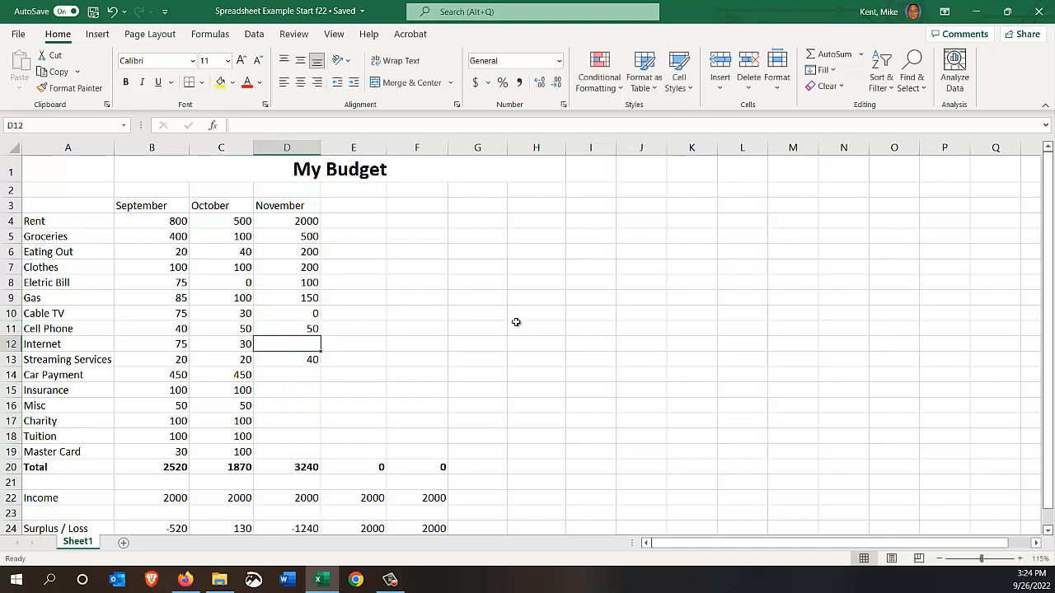
Check November's Total formula in D20 and its Surplus / Loss formula in D24
{"action": "left_click", "coordinate": [286, 468]}
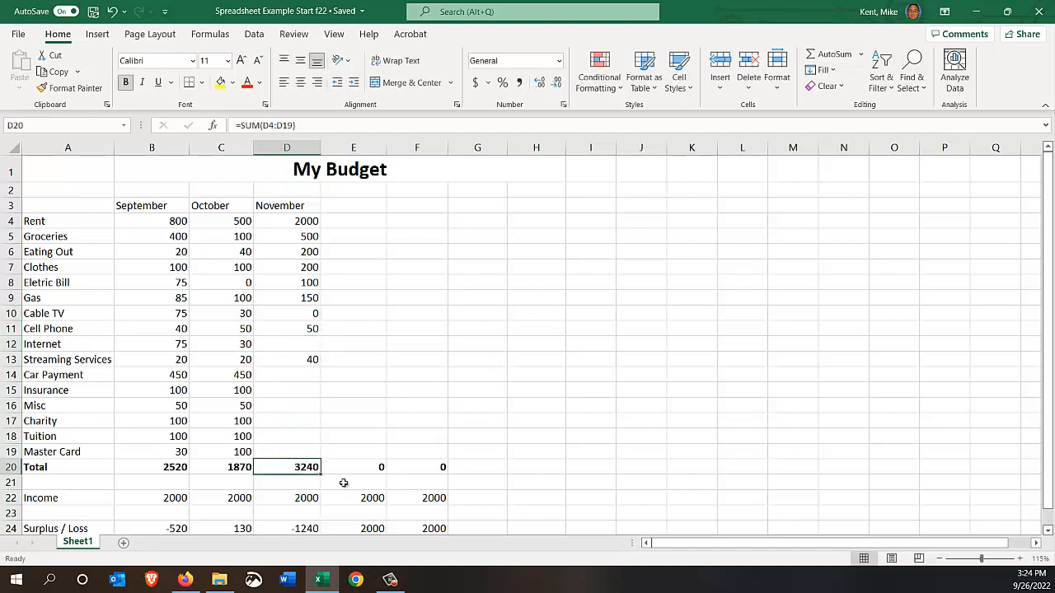
{"action": "left_click", "coordinate": [289, 528]}
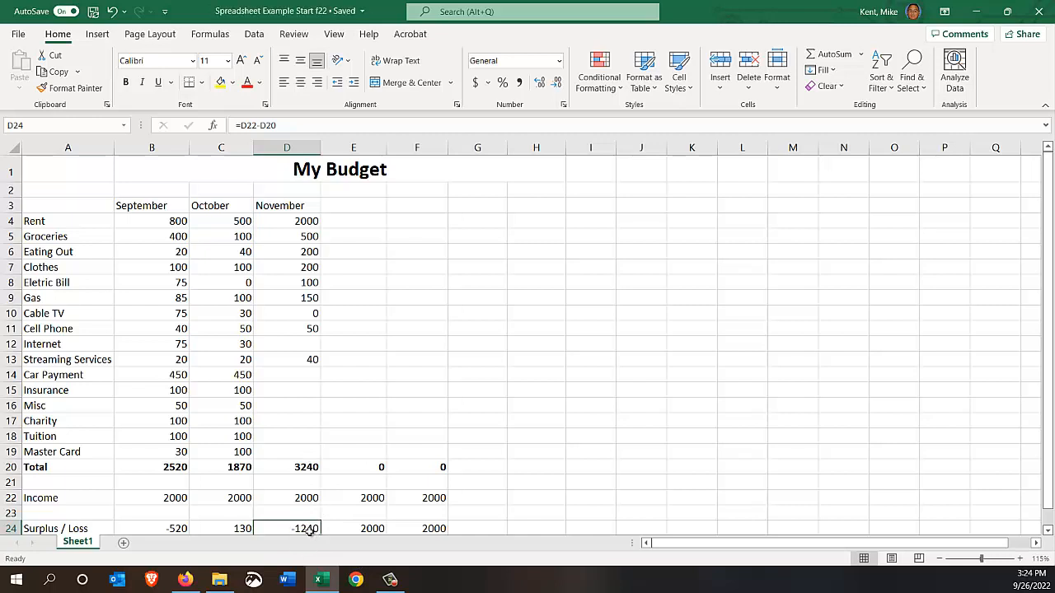
Enter November's amounts of 60 for Internet in D12 and 250 for Car Payment in D14
{"action": "left_click", "coordinate": [302, 340]}
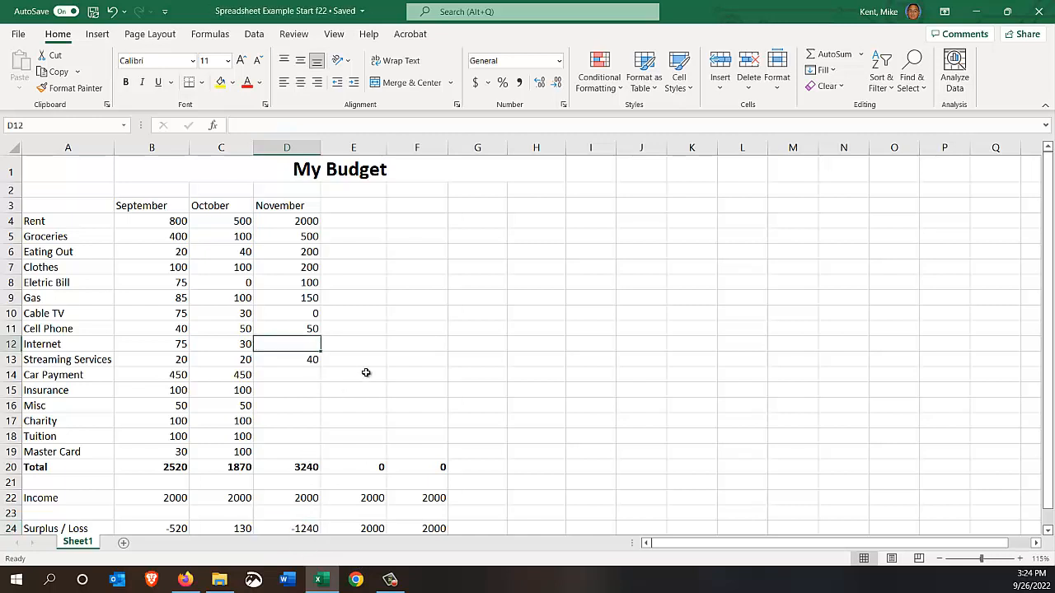
{"action": "type", "text": "60"}
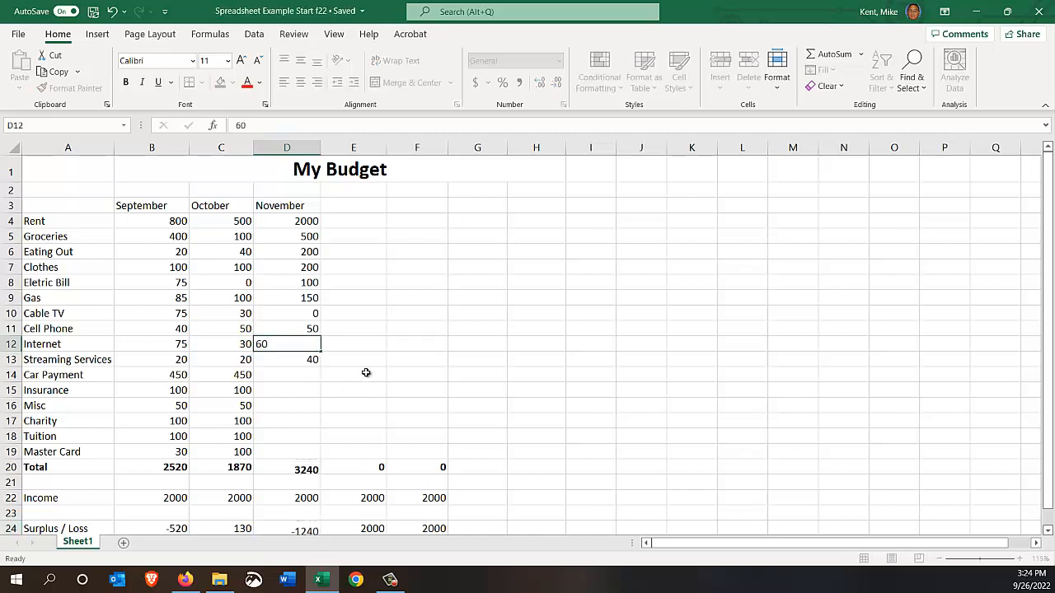
{"action": "key", "text": "Return"}
{"action": "key", "text": "Return"}
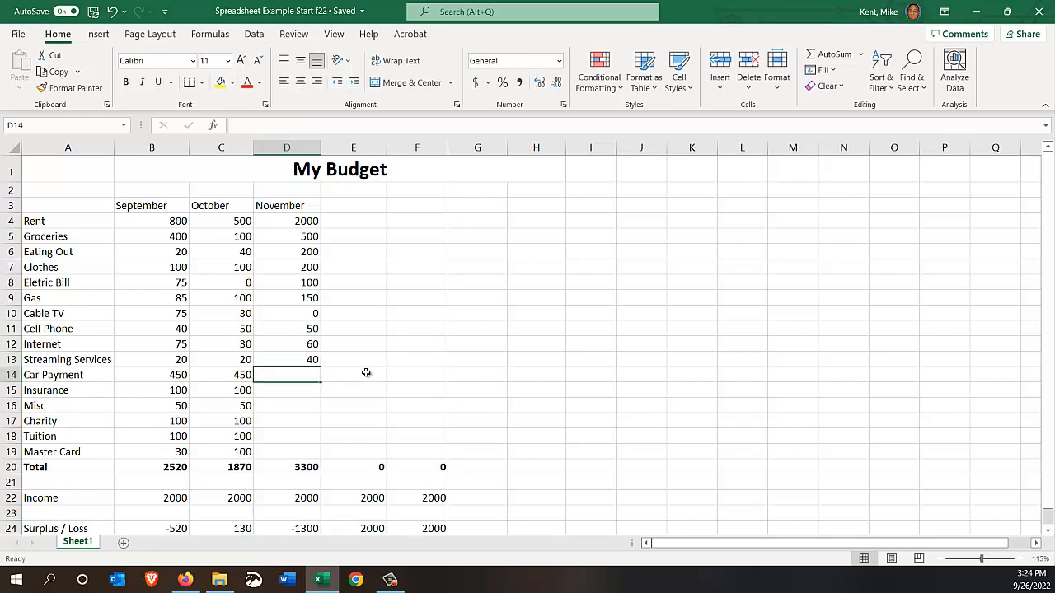
{"action": "type", "text": "2500"}
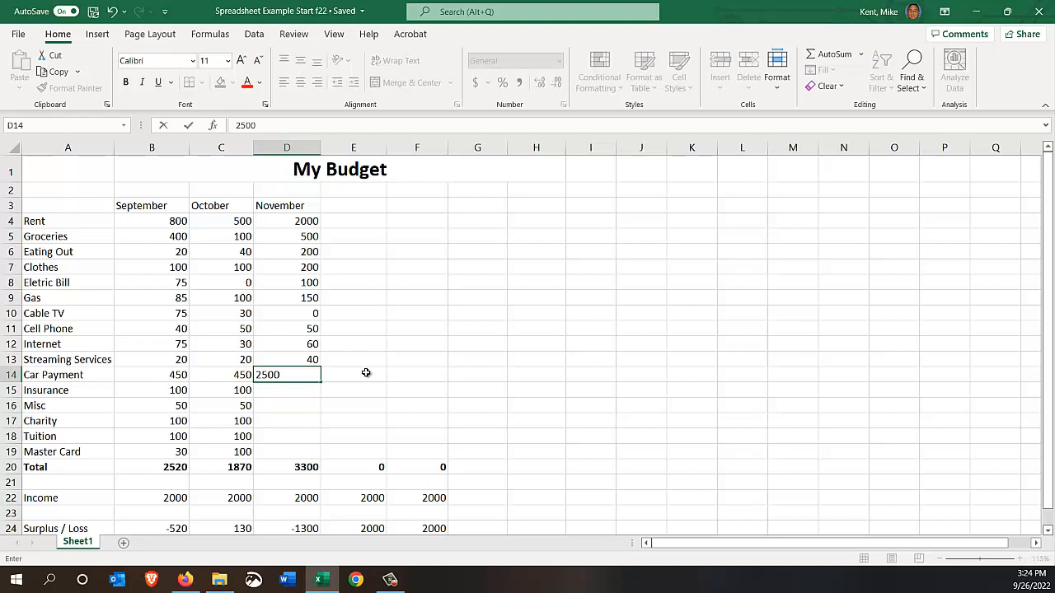
{"action": "key", "text": "BackSpace"}
{"action": "key", "text": "Return"}
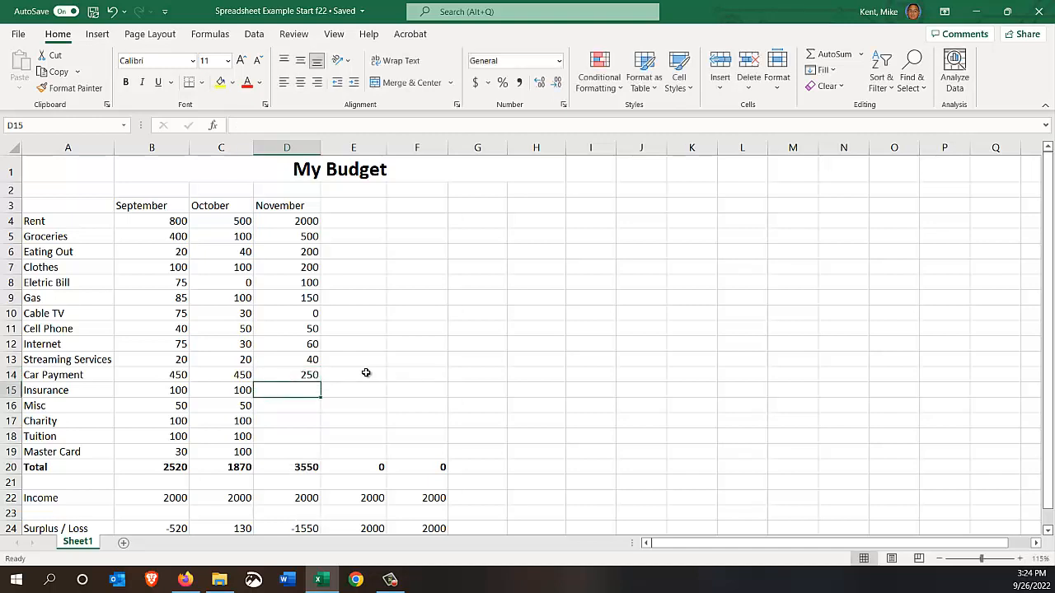
Enter November's amounts of 75 for Insurance in D15 and 50 for Misc in D16
{"action": "type", "text": "100"}
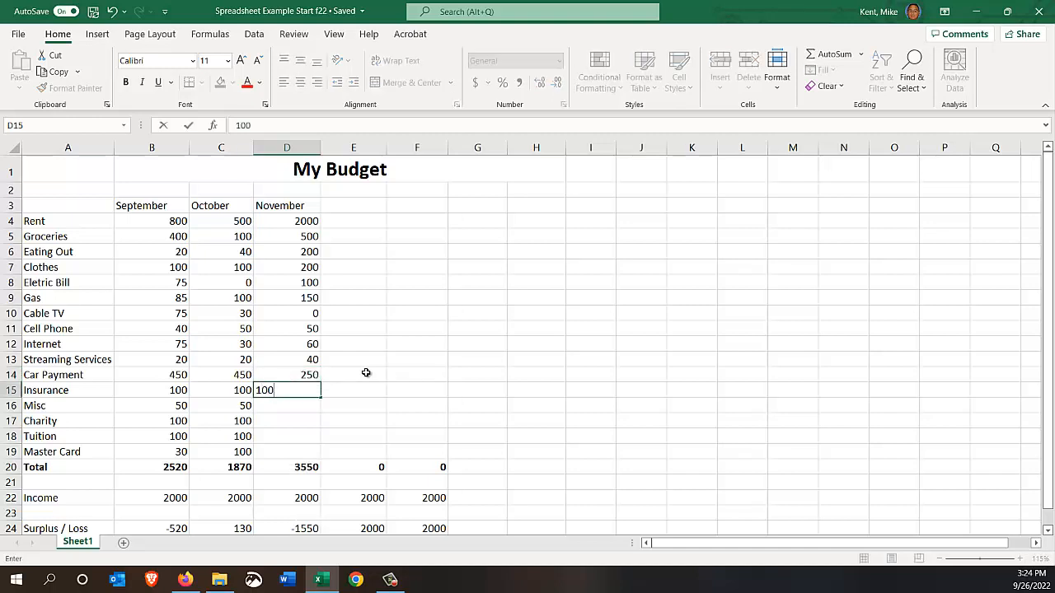
{"action": "key", "text": "BackSpace"}
{"action": "key", "text": "BackSpace"}
{"action": "key", "text": "BackSpace"}
{"action": "type", "text": "75"}
{"action": "key", "text": "Return"}
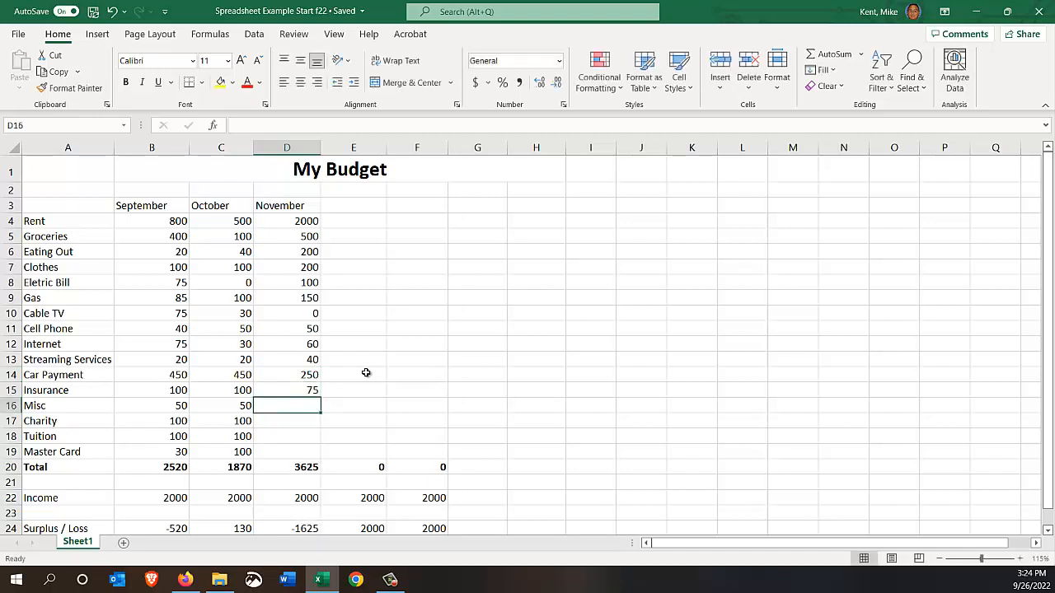
{"action": "type", "text": "50"}
{"action": "key", "text": "Return"}
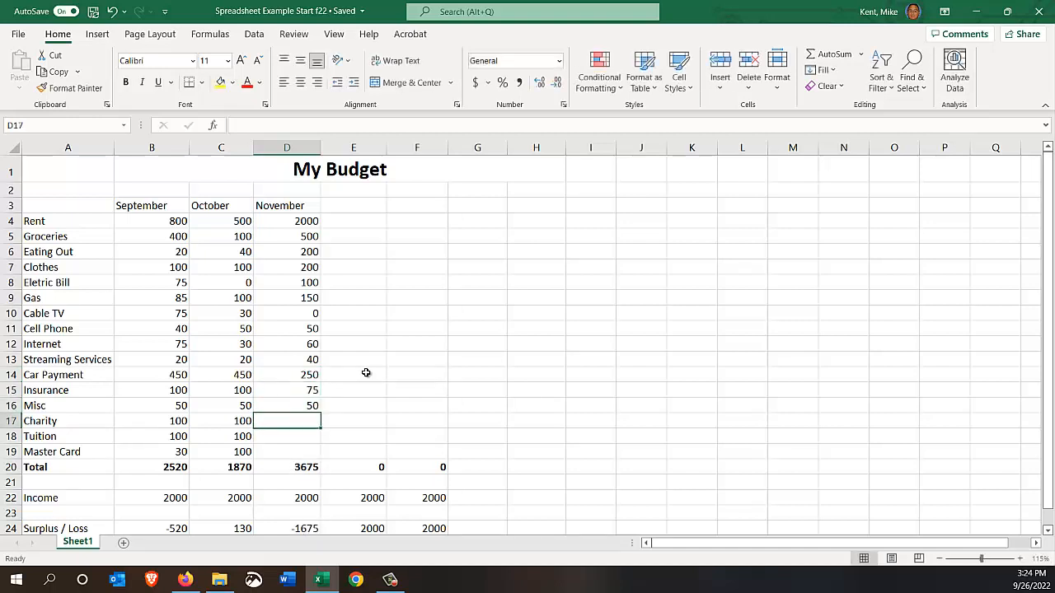
Enter November's amounts in D17:D19: 0 for Charity, 100 for Tuition and 30 for Master Card
{"action": "type", "text": "0"}
{"action": "key", "text": "Return"}
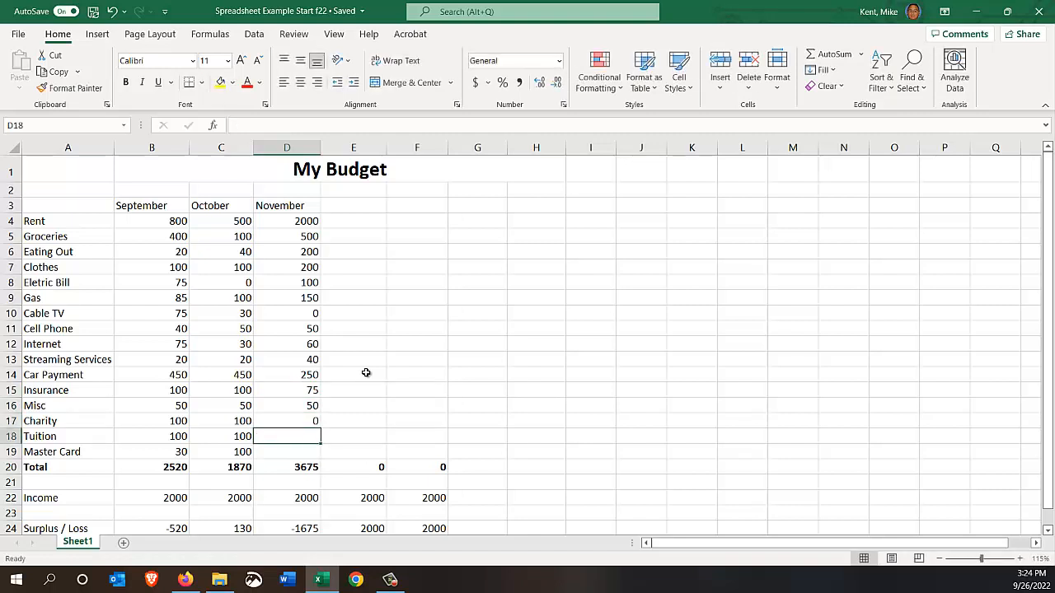
{"action": "type", "text": "100"}
{"action": "key", "text": "Return"}
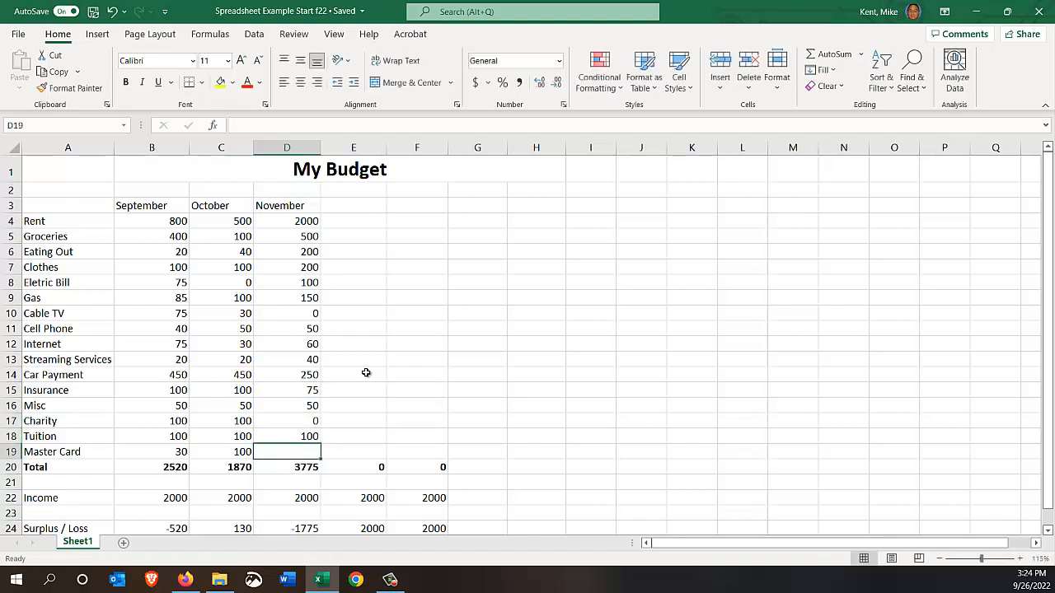
{"action": "type", "text": "30"}
{"action": "key", "text": "Return"}
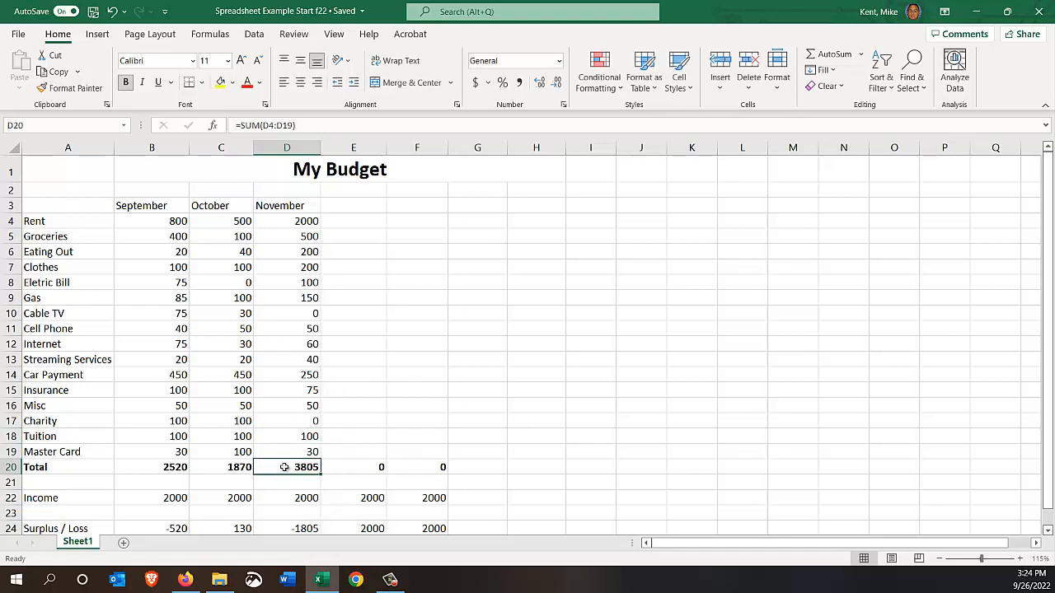
Set November's Income in D22 to 4000
{"action": "mouse_move", "coordinate": [284, 465]}
{"action": "left_mouse_down"}
{"action": "mouse_move", "coordinate": [300, 459]}
{"action": "mouse_move", "coordinate": [287, 467]}
{"action": "left_mouse_up"}
{"action": "left_click", "coordinate": [304, 494]}
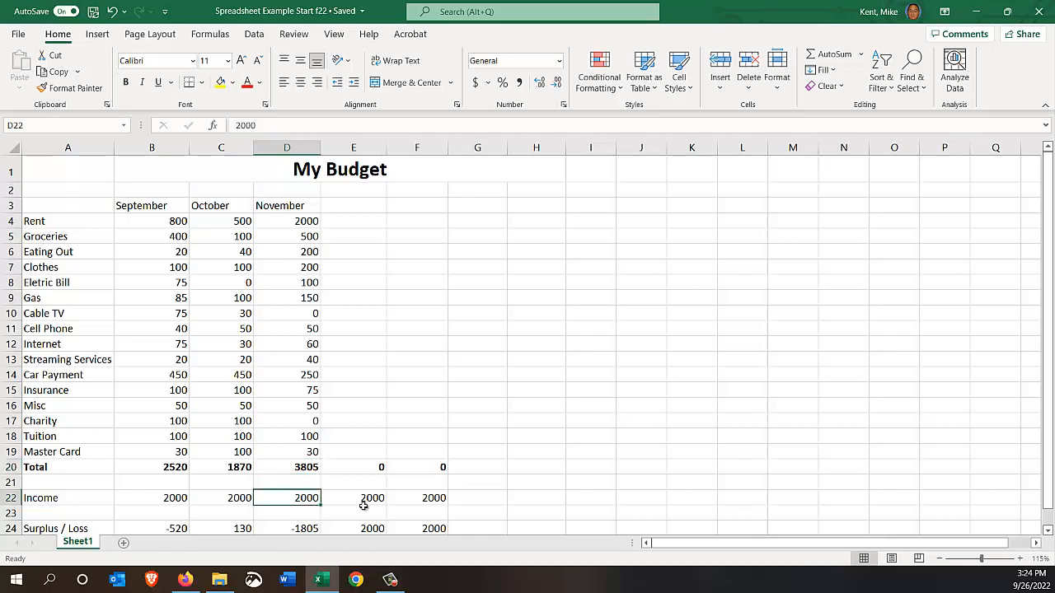
{"action": "type", "text": "4000"}
{"action": "key", "text": "Return"}
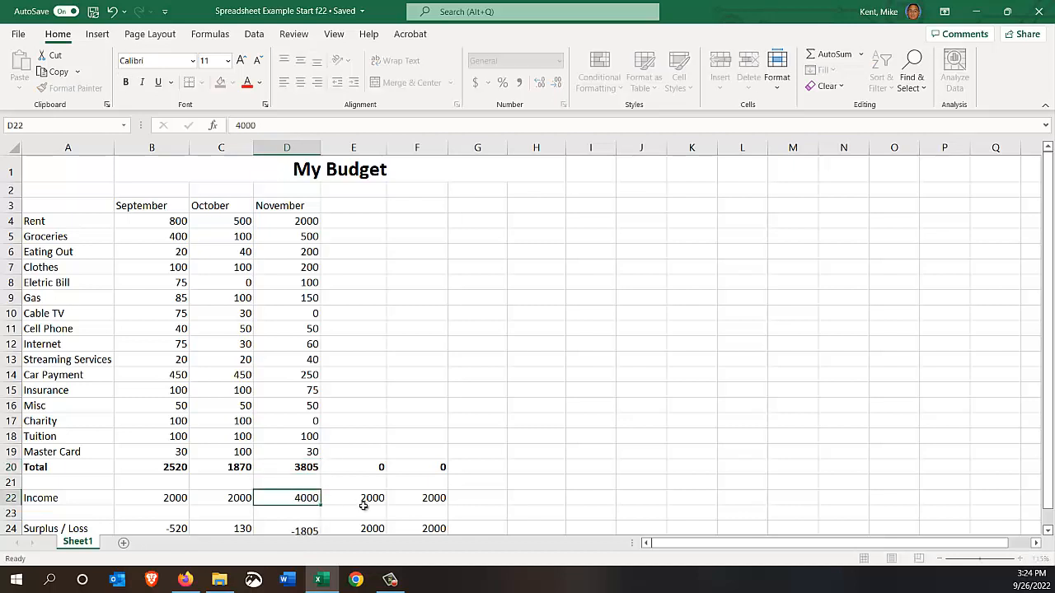
Set October's Income in C22 to 2200 and check its Surplus / Loss formula in C24
{"action": "left_click", "coordinate": [290, 496]}
{"action": "left_click", "coordinate": [241, 502]}
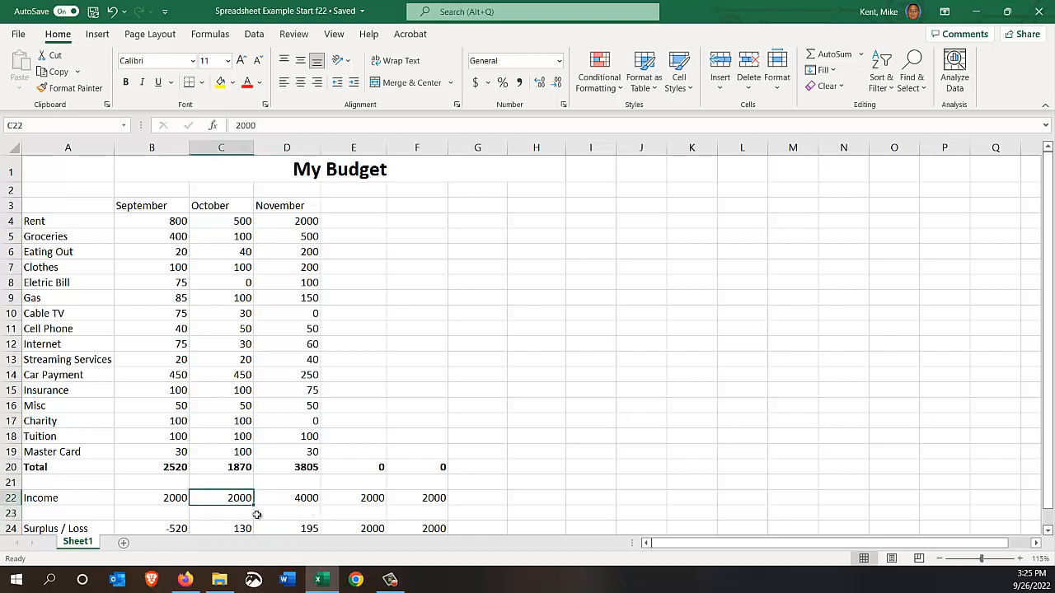
{"action": "type", "text": "200"}
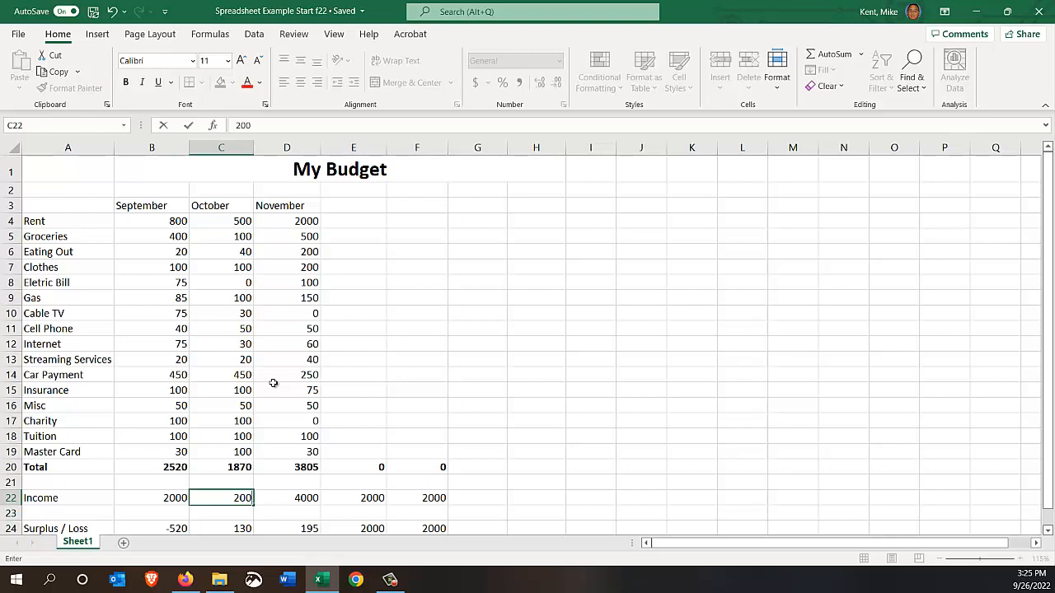
{"action": "key", "text": "BackSpace"}
{"action": "key", "text": "BackSpace"}
{"action": "type", "text": "200"}
{"action": "key", "text": "Return"}
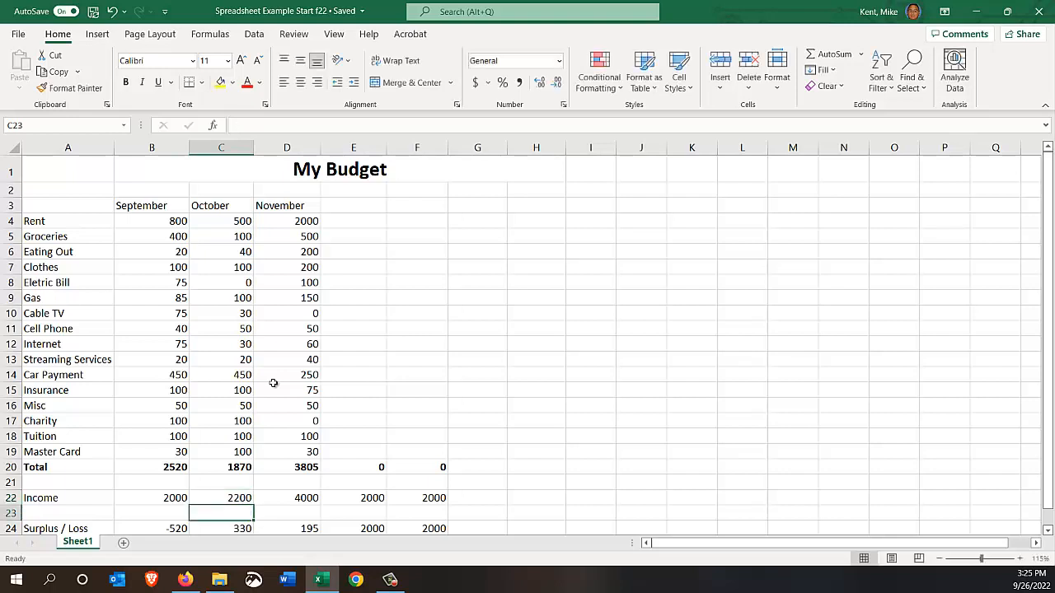
{"action": "left_click", "coordinate": [233, 529]}
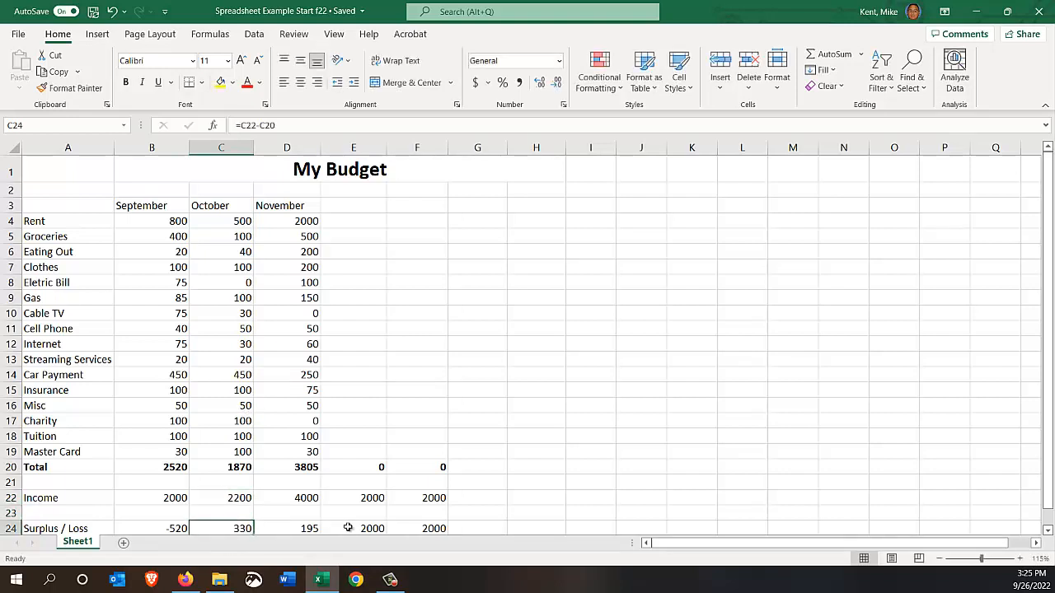
Set November's Rent in D4 to 750 and check the month's Total in D20
{"action": "left_click", "coordinate": [306, 468]}
{"action": "left_click", "coordinate": [313, 222]}
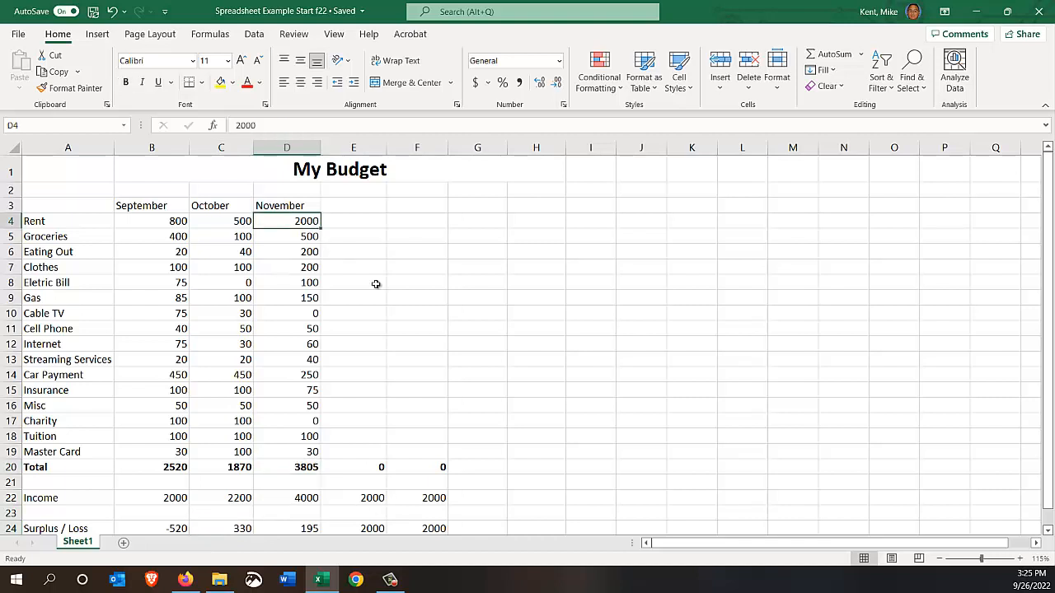
{"action": "type", "text": "750"}
{"action": "key", "text": "Return"}
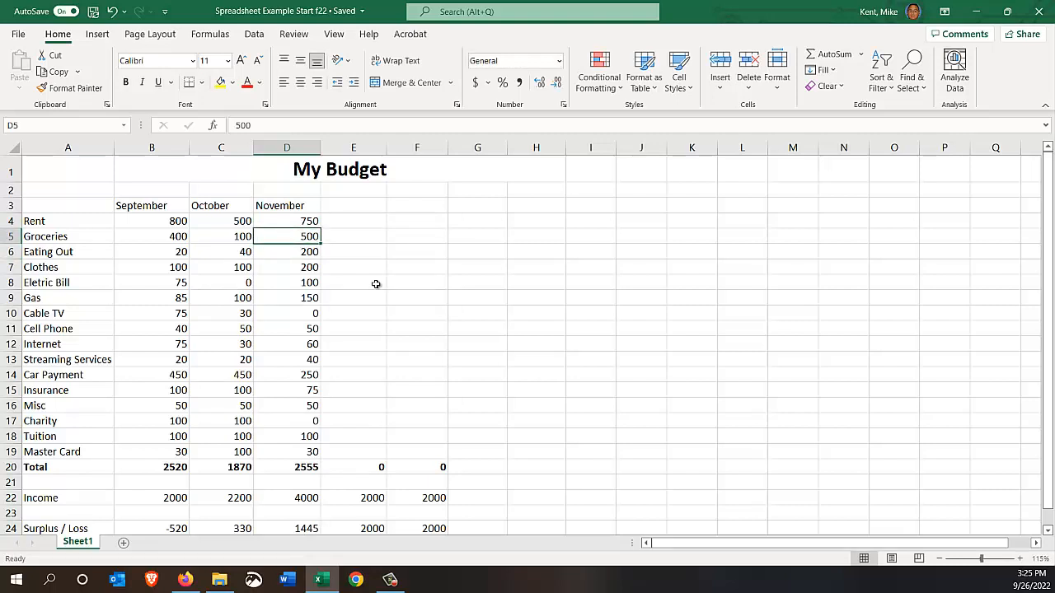
{"action": "key", "text": "Down"}
{"action": "left_click", "coordinate": [298, 468]}
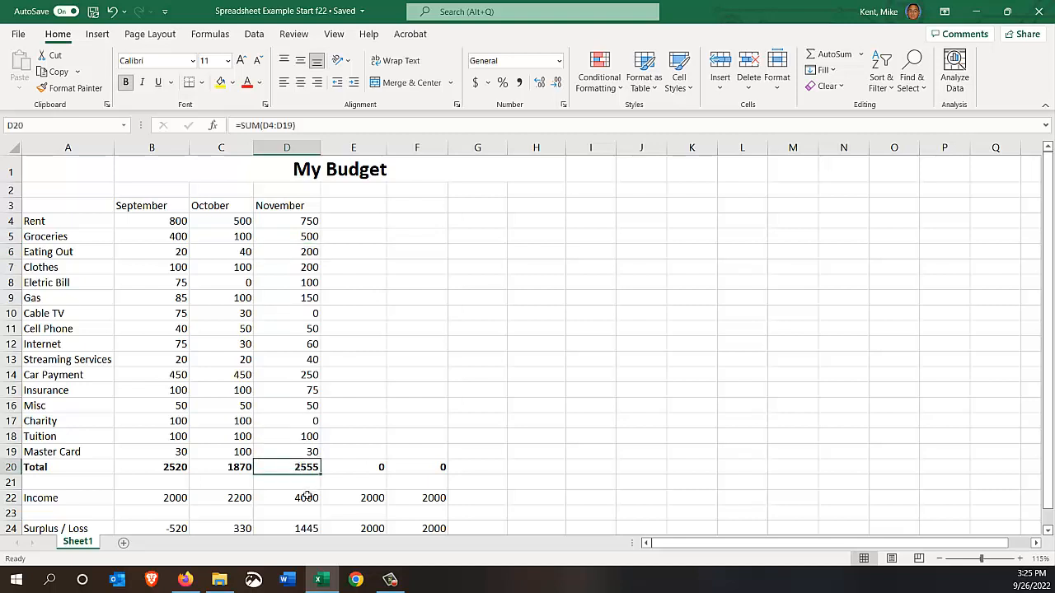
Set November's Income in D22 to 2500 and check the Surplus / Loss formula in D24
{"action": "left_click", "coordinate": [307, 497]}
{"action": "type", "text": "2500"}
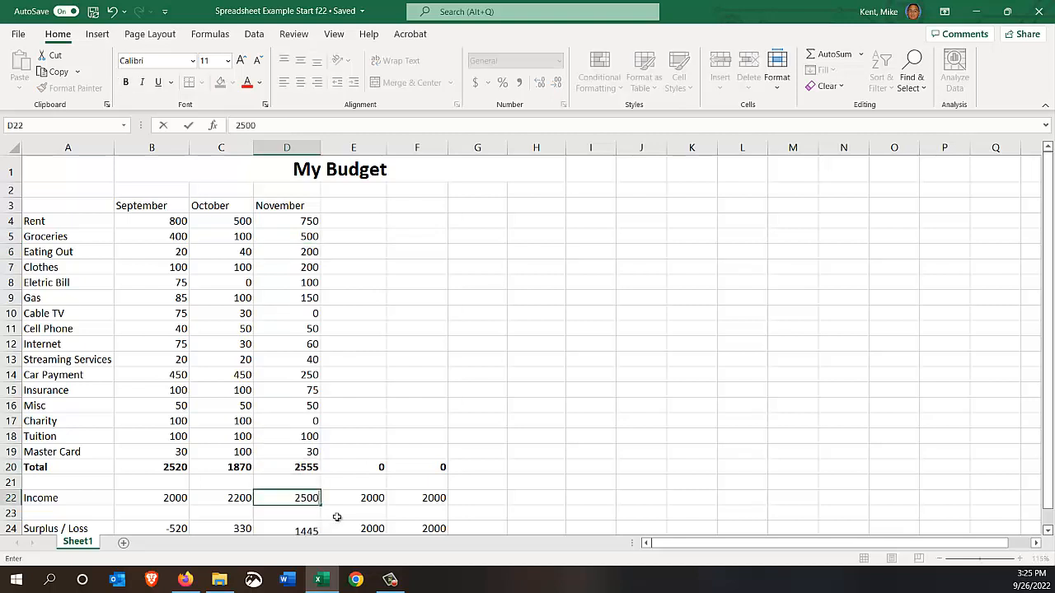
{"action": "key", "text": "Return"}
{"action": "left_click", "coordinate": [291, 532]}
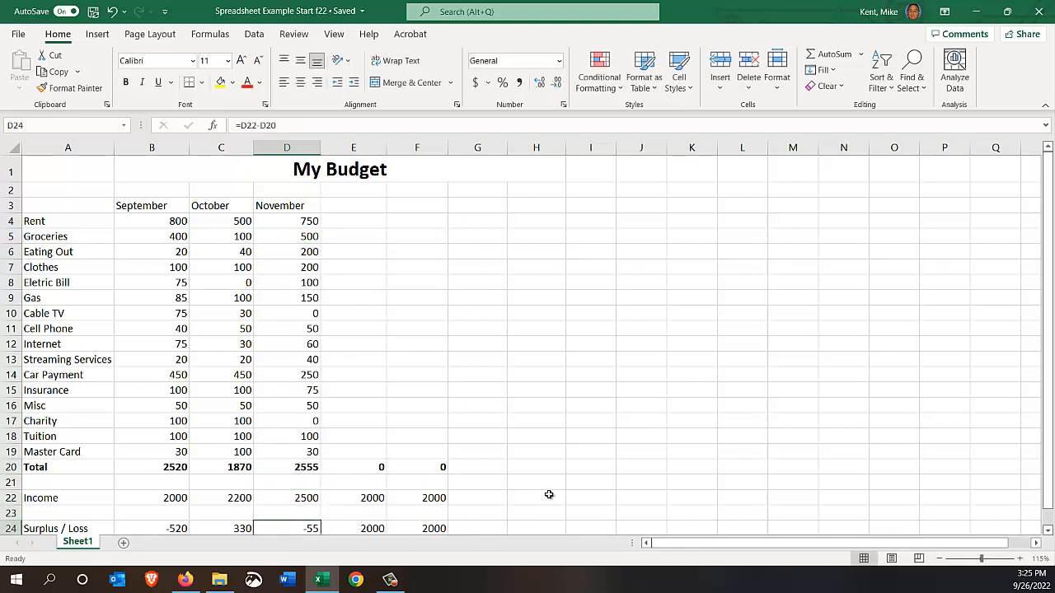
Add the month heading "Decmber" in E3, beside November
{"action": "left_click", "coordinate": [353, 212]}
{"action": "type", "text": "Decmber"}
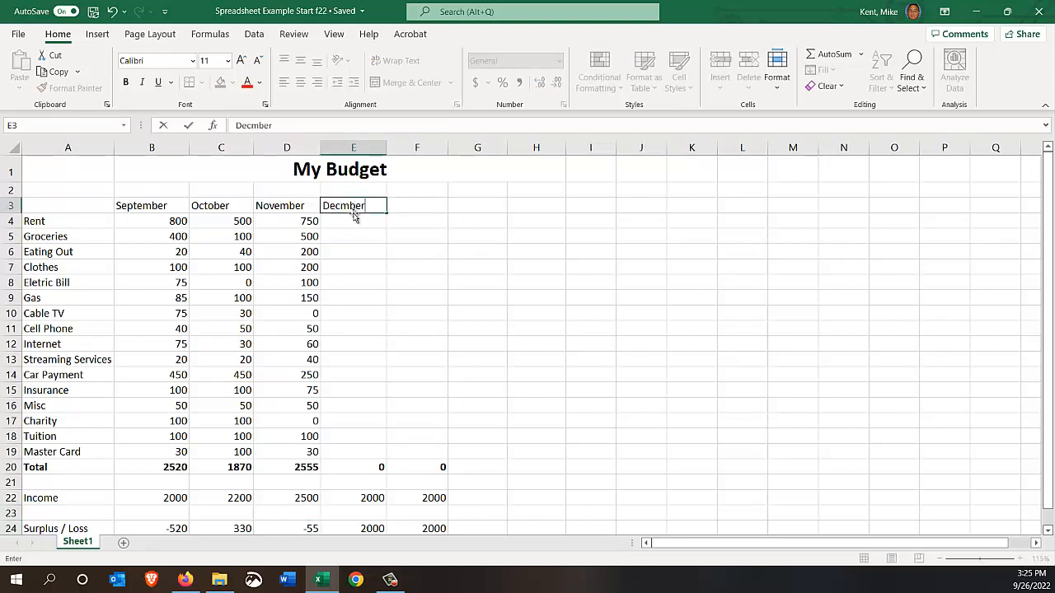
{"action": "key", "text": "Return"}
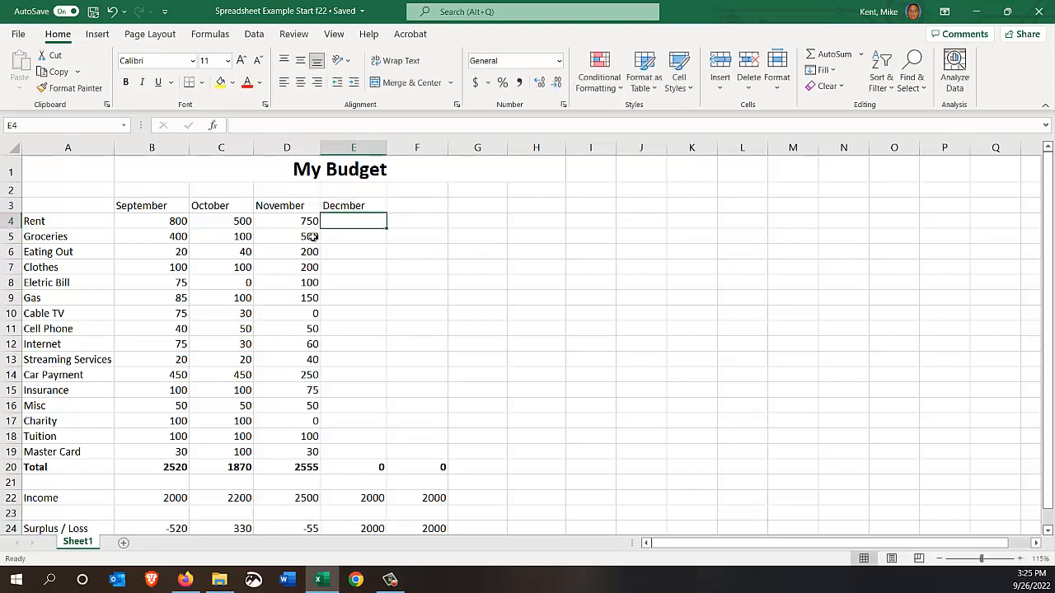
Copy November's expense amounts in D4:D19 into the next two month columns, starting at E4 and F4
{"action": "left_click_drag", "start_coordinate": [289, 221], "coordinate": [294, 455]}
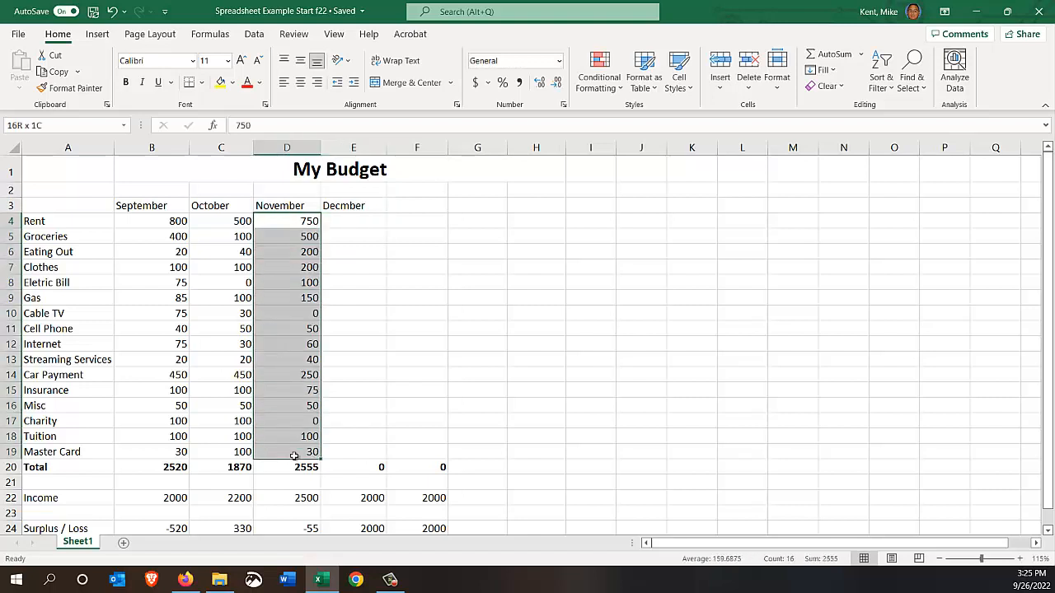
{"action": "key", "text": "ctrl+c"}
{"action": "key", "text": "Right"}
{"action": "key", "text": "ctrl+v"}
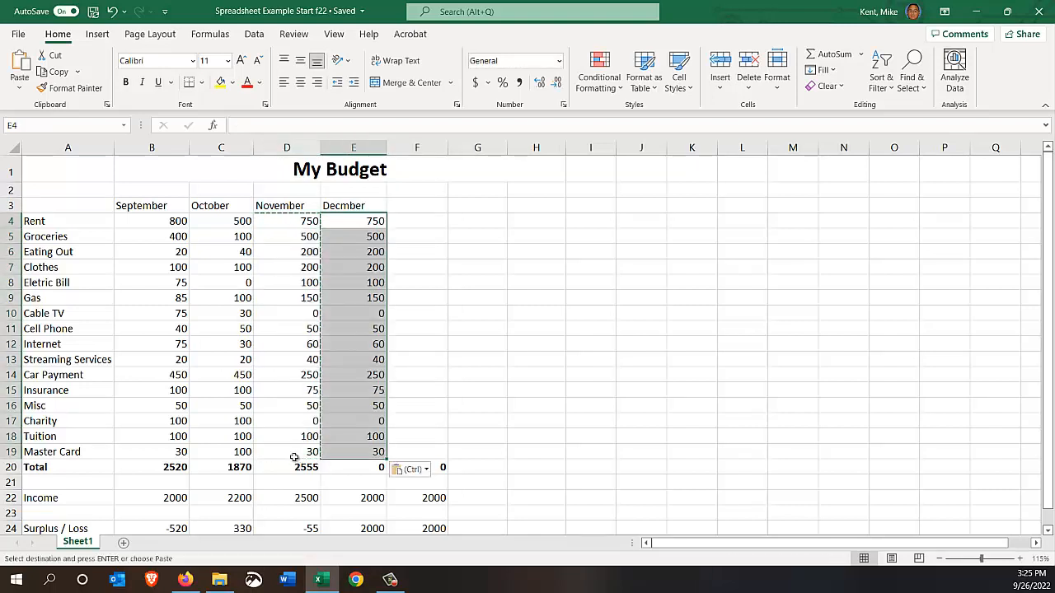
{"action": "key", "text": "Right"}
{"action": "key", "text": "ctrl+v"}
Add the month heading "January" in F3 above the last copied column
{"action": "key", "text": "Right"}
{"action": "key", "text": "Left"}
{"action": "key", "text": "Up"}
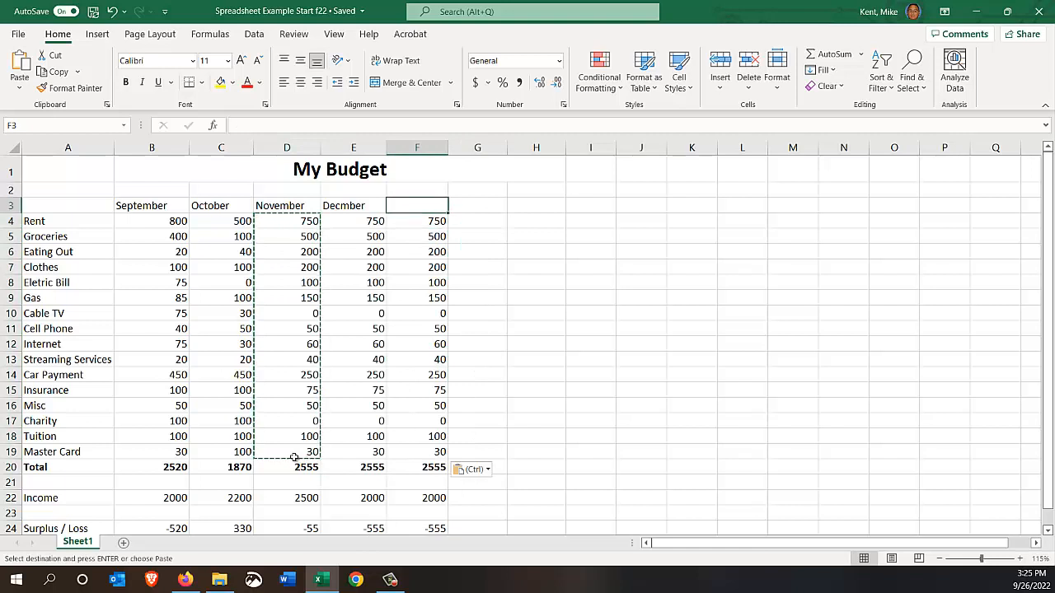
{"action": "type", "text": "JH"}
{"action": "key", "text": "BackSpace"}
{"action": "key", "text": "BackSpace"}
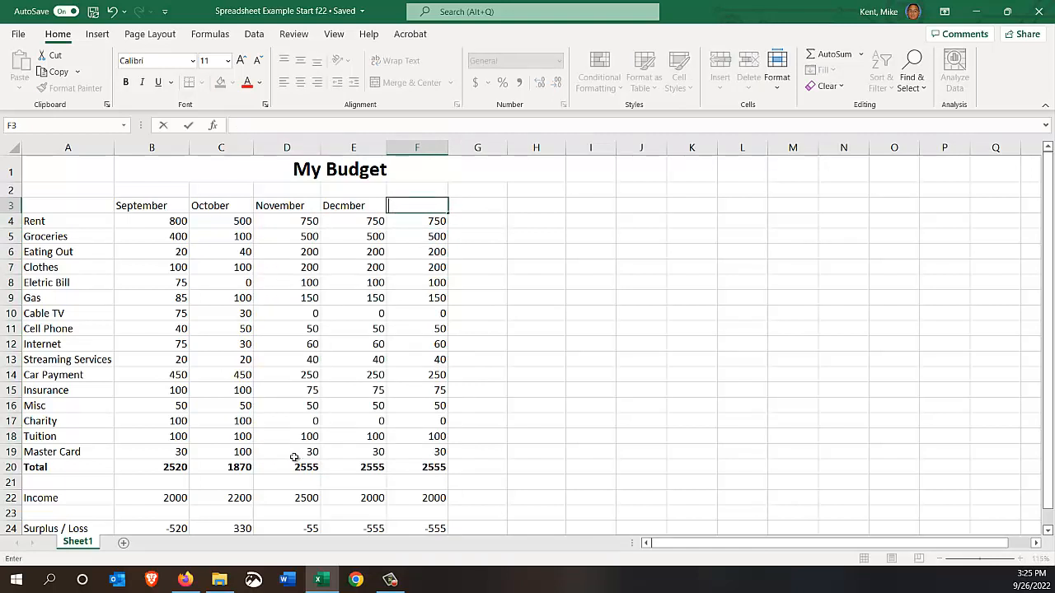
{"action": "type", "text": "January"}
{"action": "key", "text": "Return"}
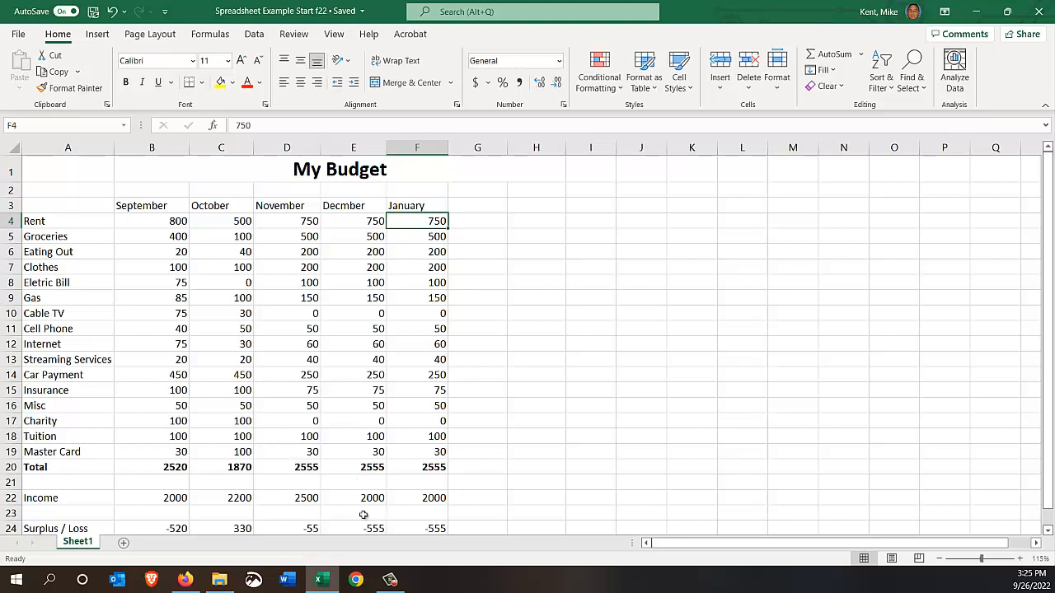
Inspect the SUM formulas and their referenced ranges in the Total row for November, December and January, leaving them unedited
{"action": "left_click", "coordinate": [303, 468]}
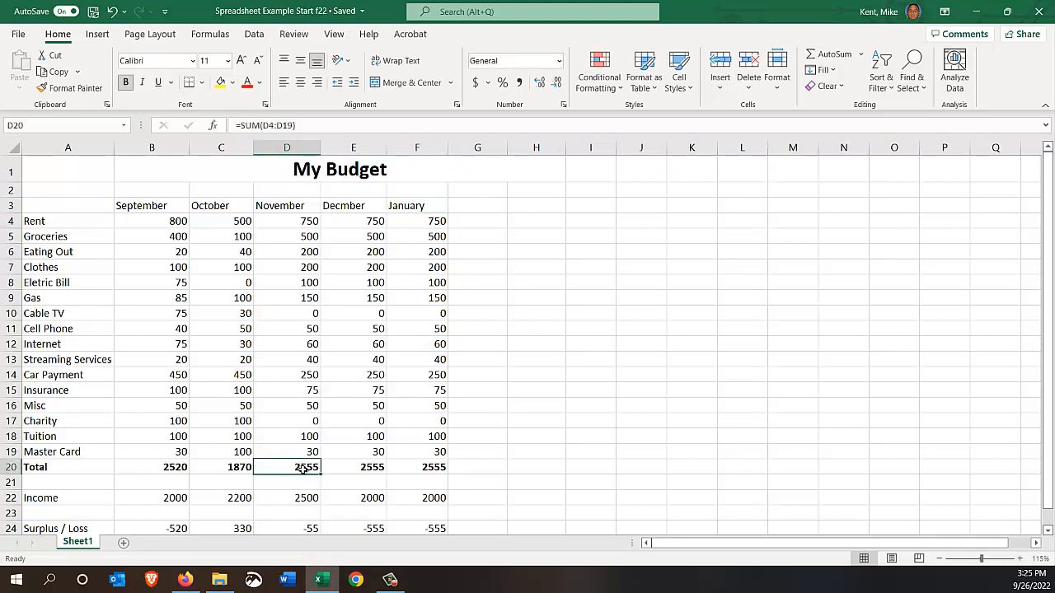
{"action": "double_click", "coordinate": [303, 469]}
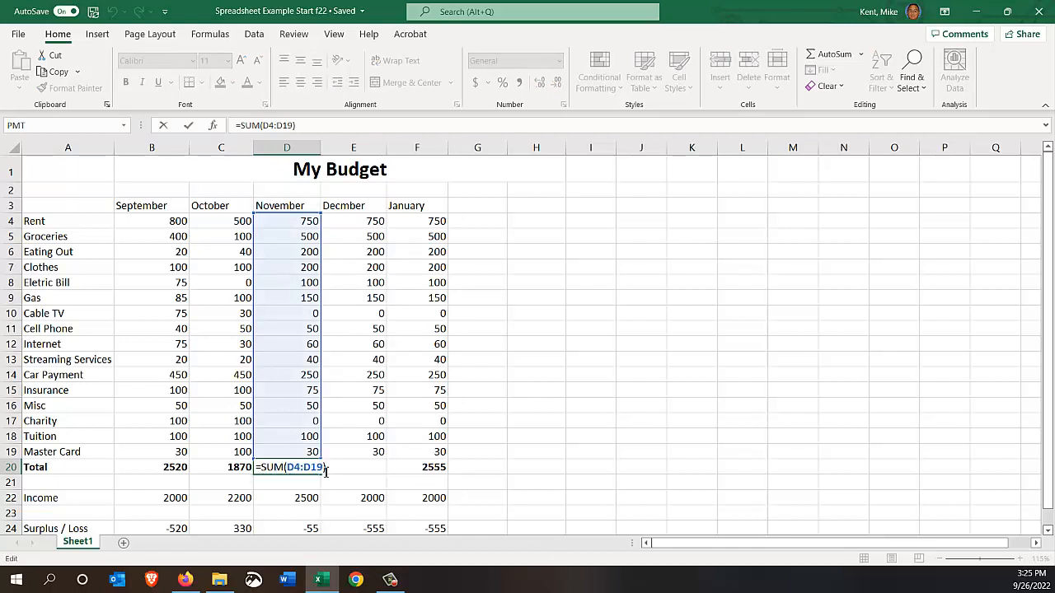
{"action": "key", "text": "Escape"}
{"action": "left_click_drag", "start_coordinate": [321, 475], "coordinate": [377, 470]}
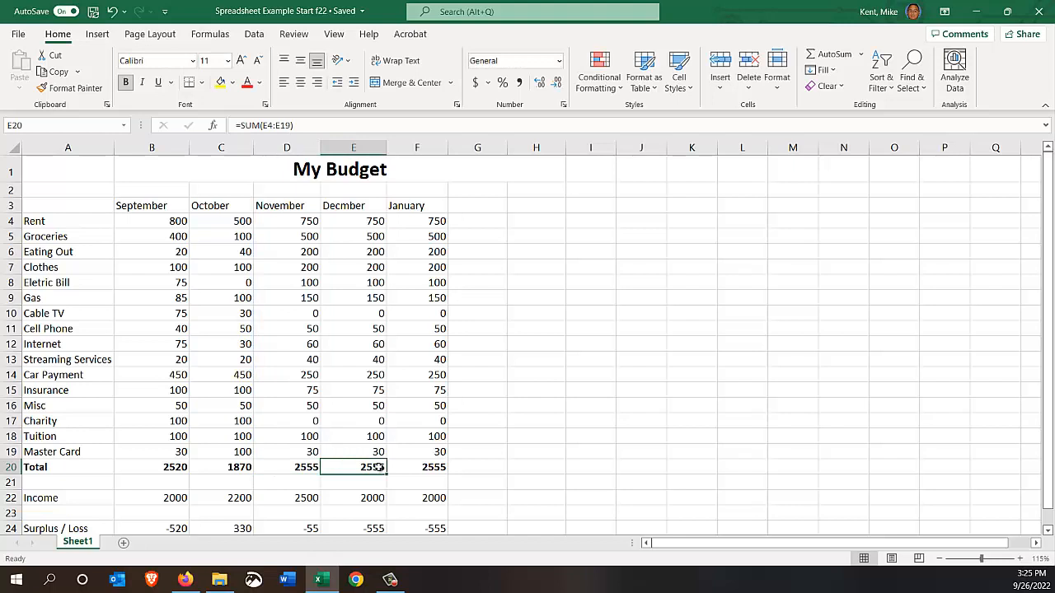
{"action": "double_click", "coordinate": [378, 468]}
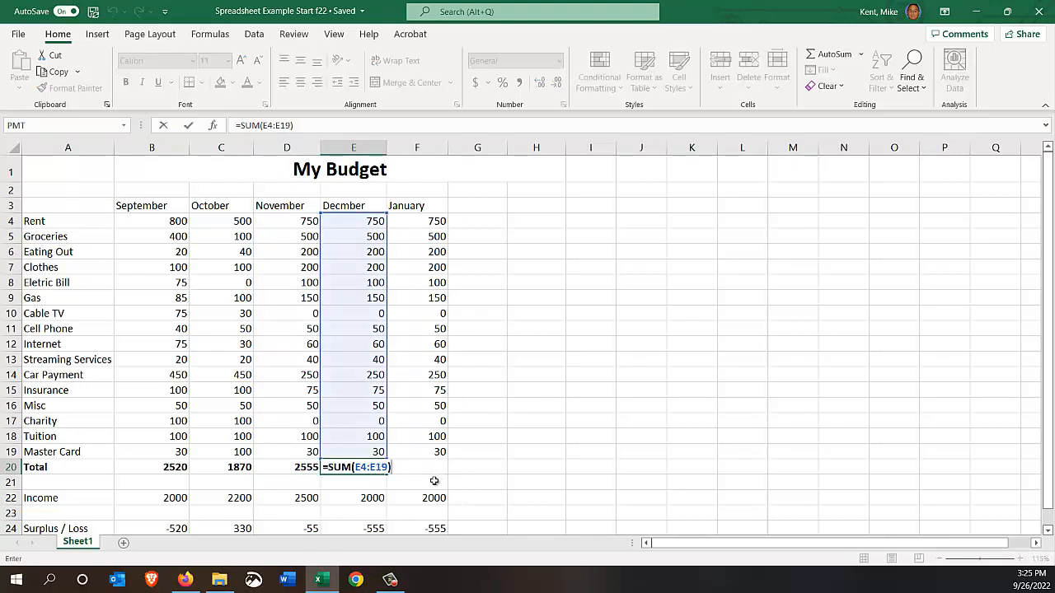
{"action": "key", "text": "Escape"}
{"action": "double_click", "coordinate": [434, 467]}
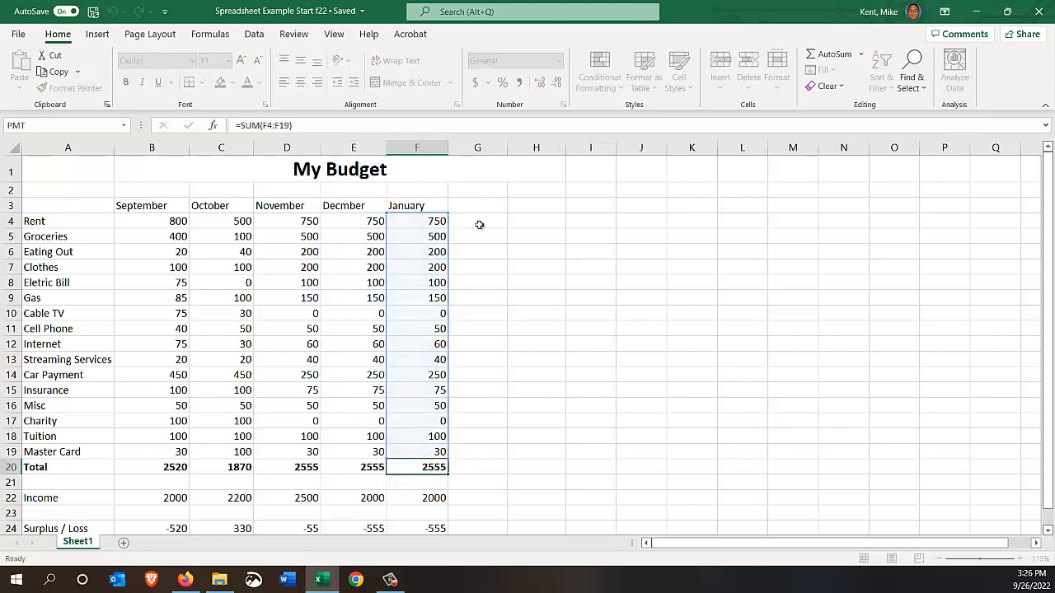
{"action": "left_click", "coordinate": [434, 221]}
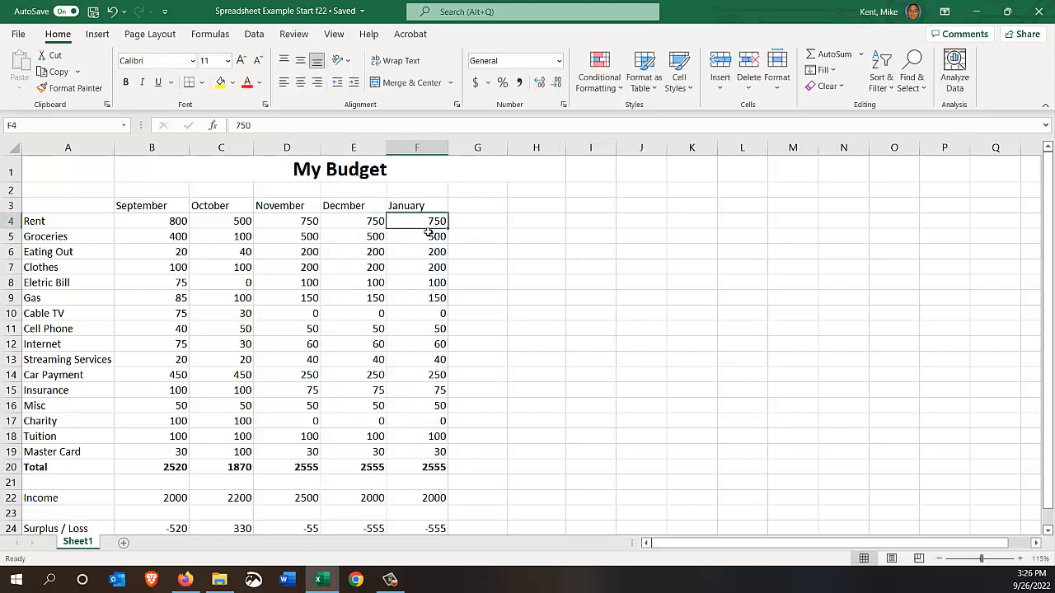
Set January's Groceries amount to 350 and its Eating Out amount to 20
{"action": "left_click", "coordinate": [429, 234]}
{"action": "type", "text": "350"}
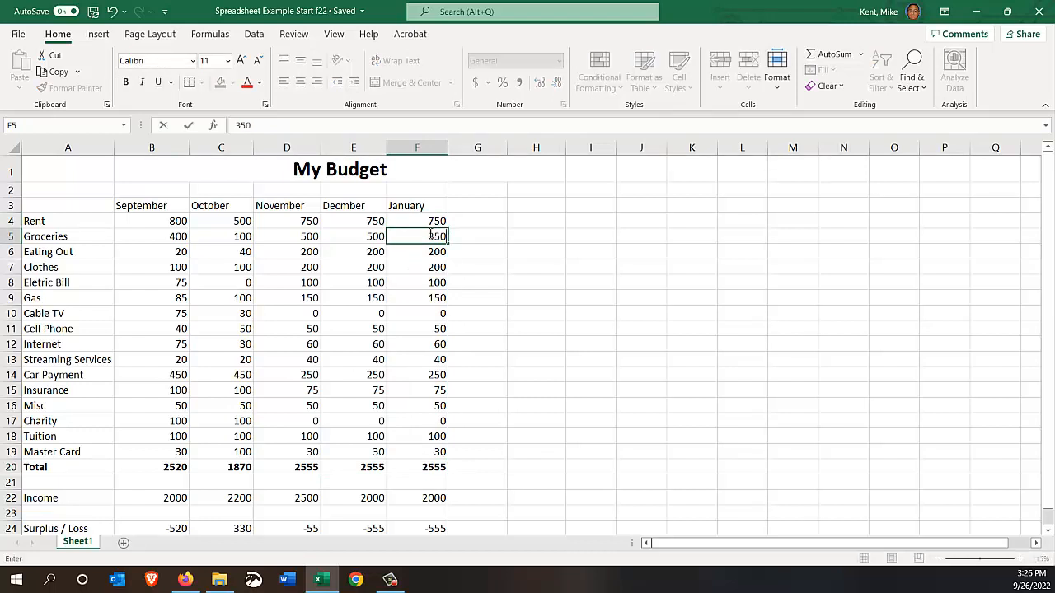
{"action": "key", "text": "Return"}
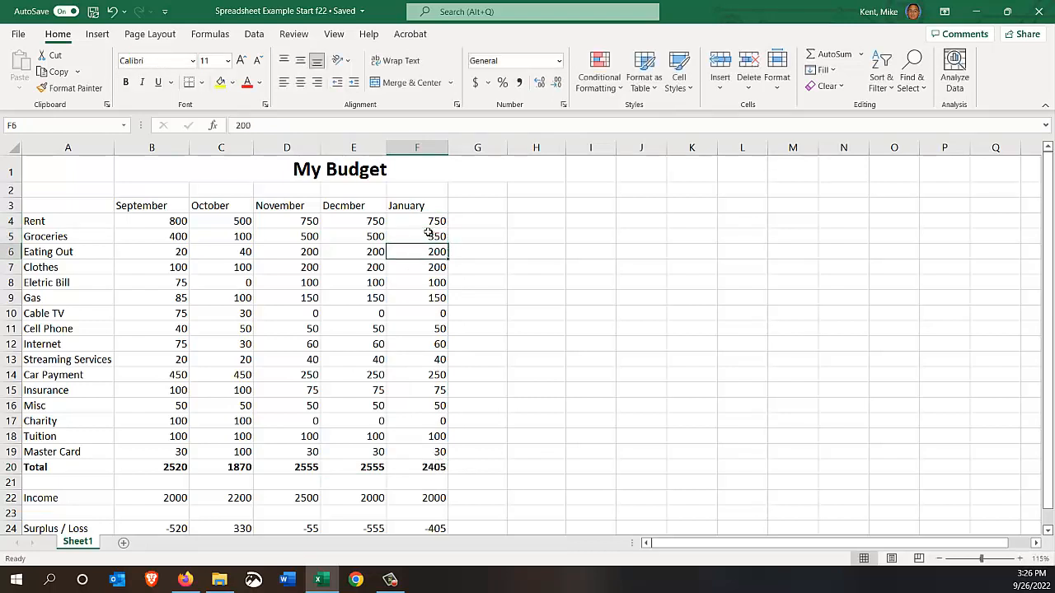
{"action": "type", "text": "20"}
{"action": "key", "text": "Return"}
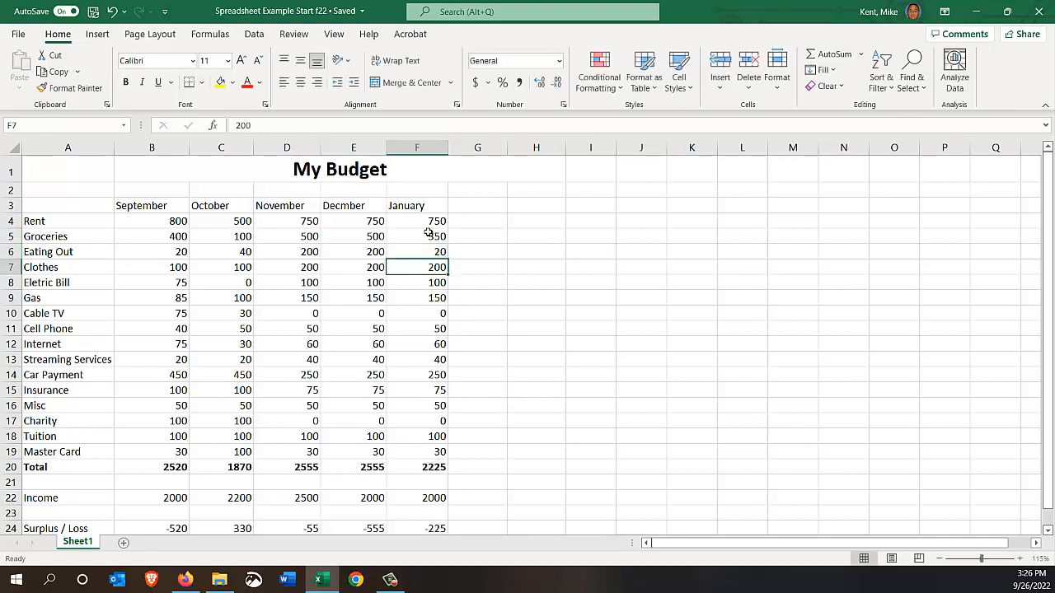
Set January's Clothes amount to 100 and its Gas amount to 75
{"action": "key", "text": "Up"}
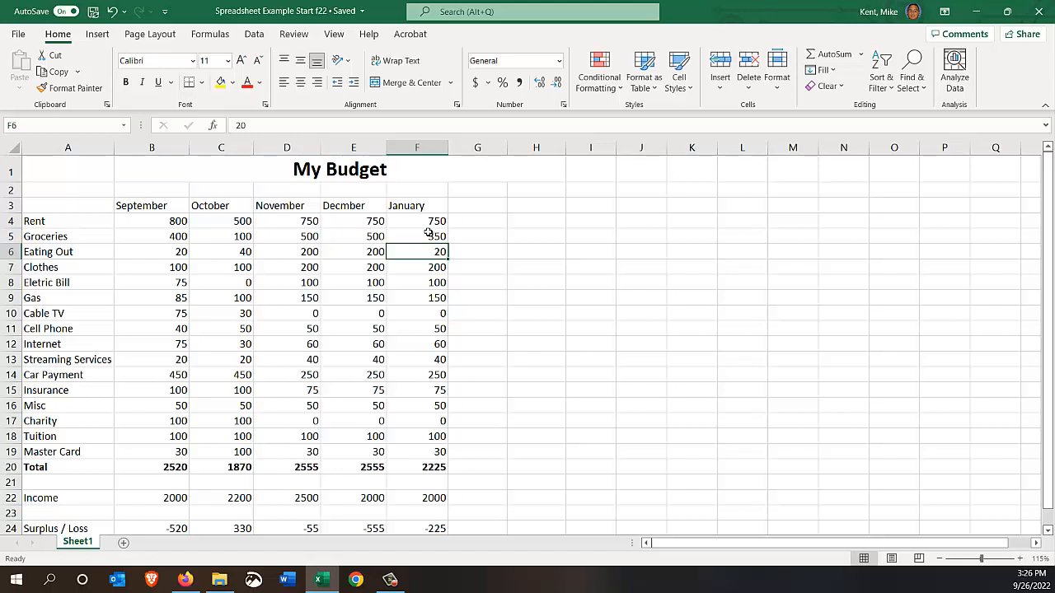
{"action": "key", "text": "Down"}
{"action": "type", "text": "100"}
{"action": "key", "text": "Return"}
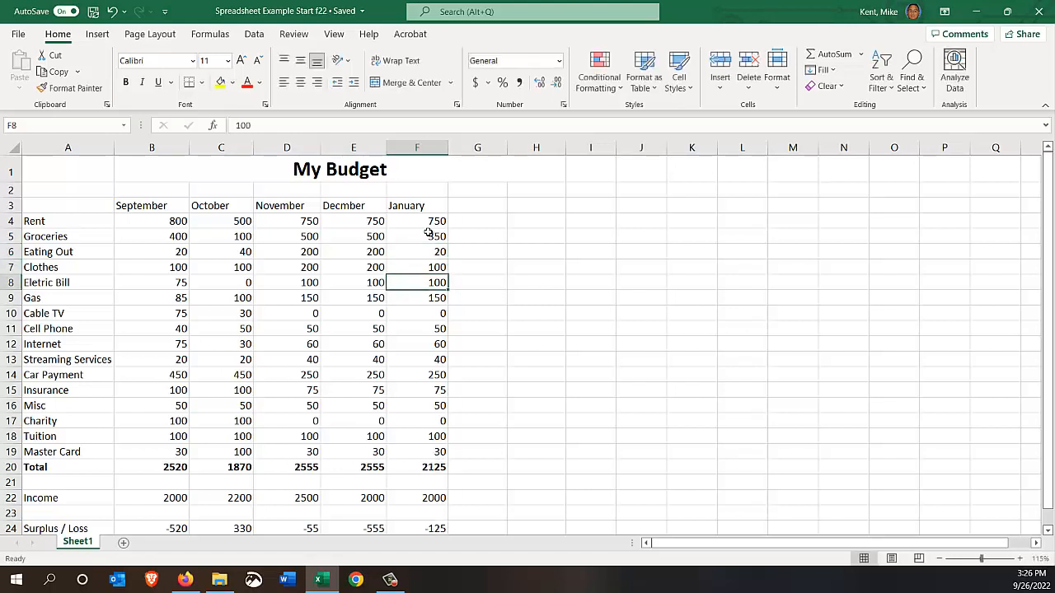
{"action": "key", "text": "Down"}
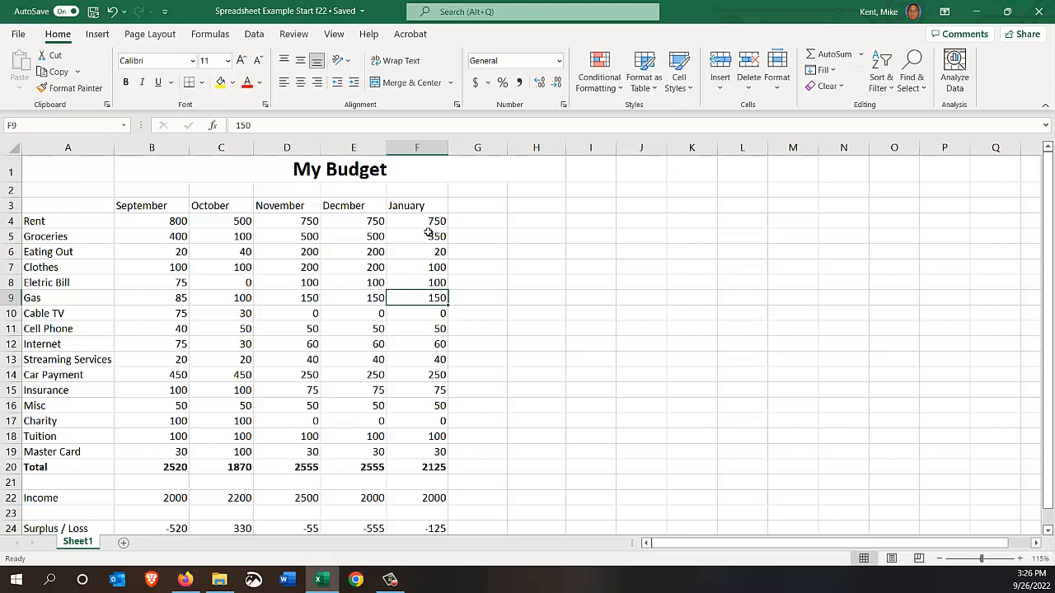
{"action": "type", "text": "75"}
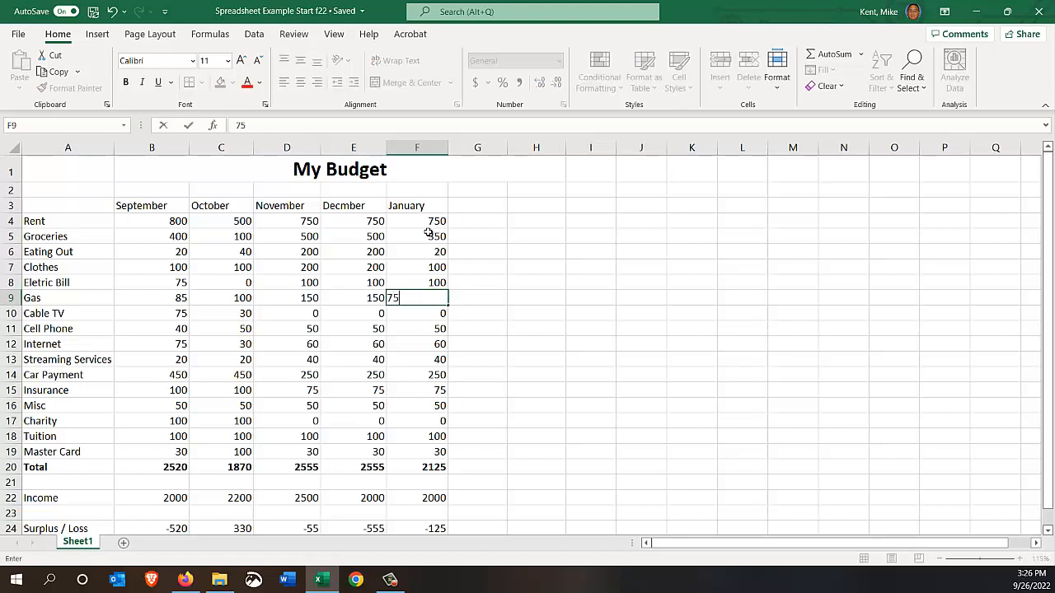
{"action": "key", "text": "Return"}
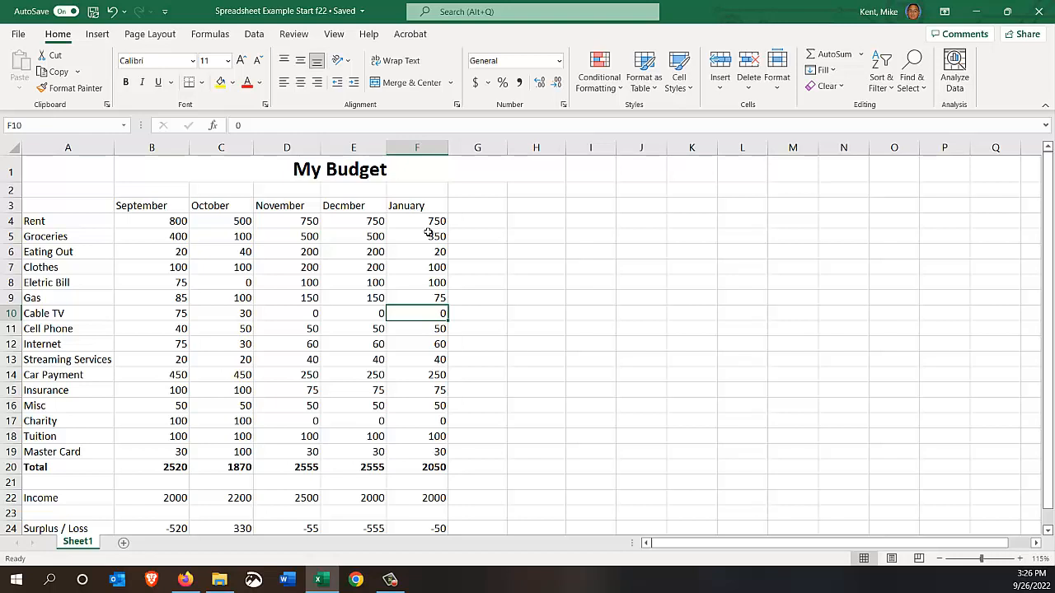
Set January's Cell Phone amount to 40, Internet to 50 and Streaming Services to 20
{"action": "key", "text": "Return"}
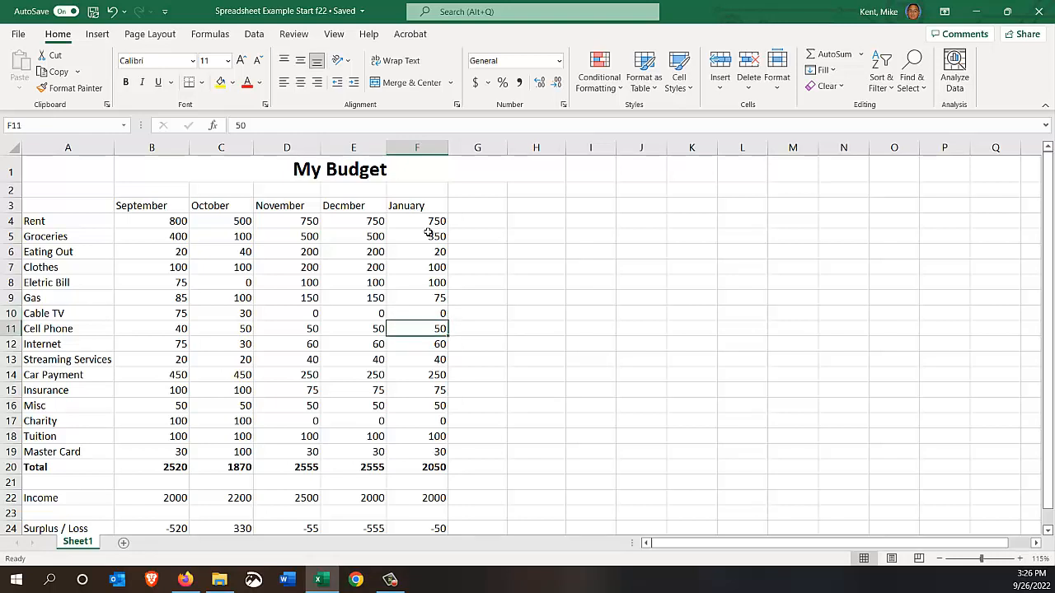
{"action": "type", "text": "40"}
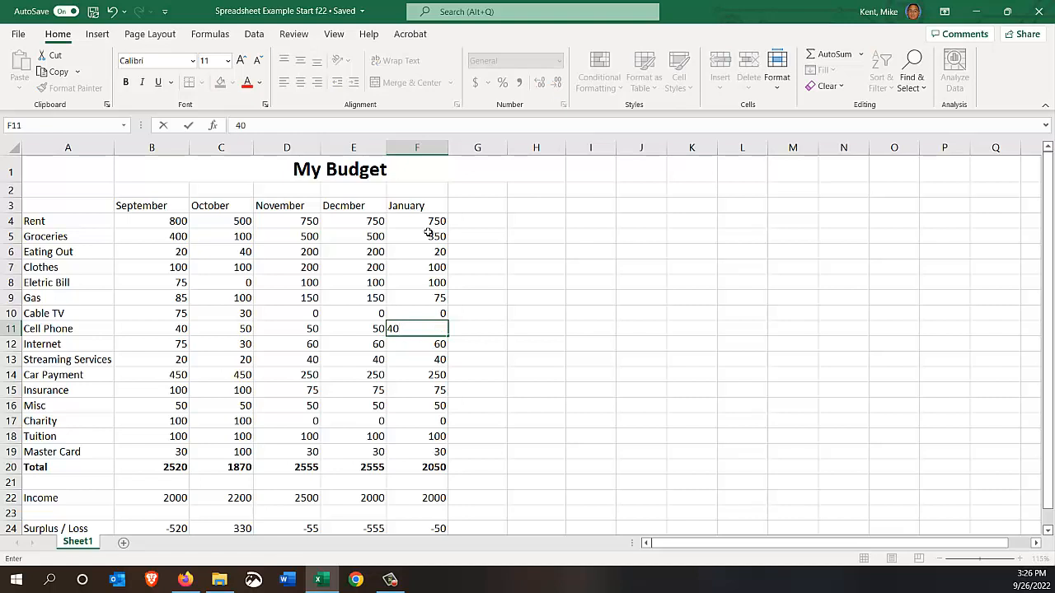
{"action": "key", "text": "Return"}
{"action": "type", "text": "50"}
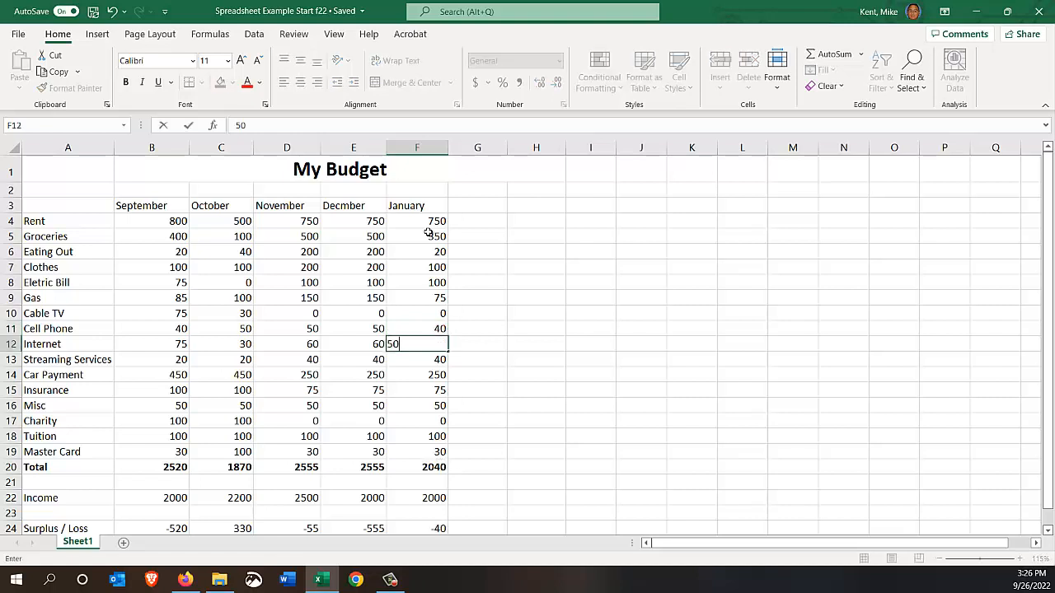
{"action": "key", "text": "Return"}
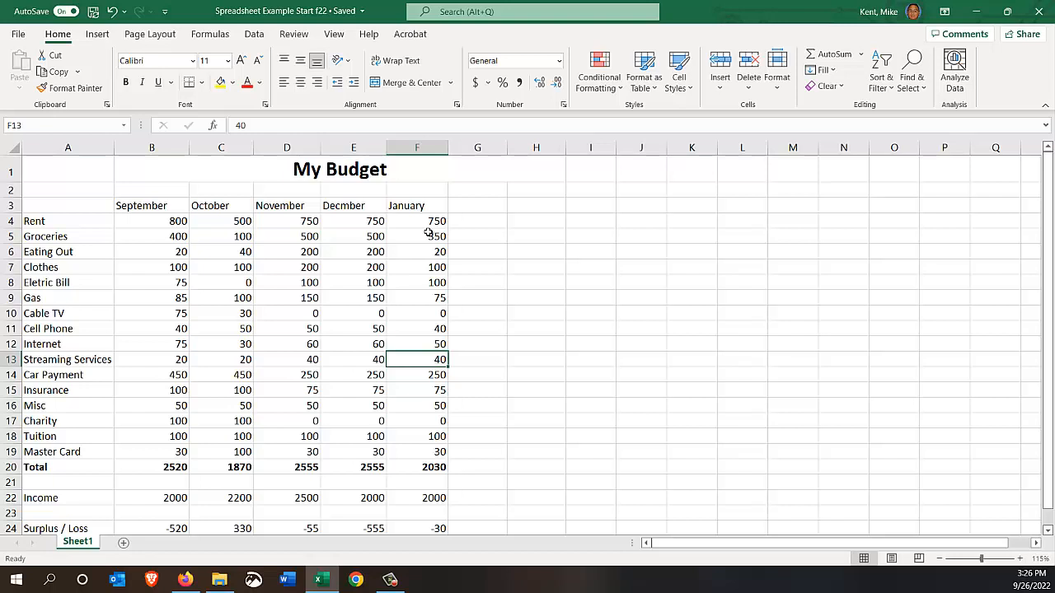
{"action": "type", "text": "20"}
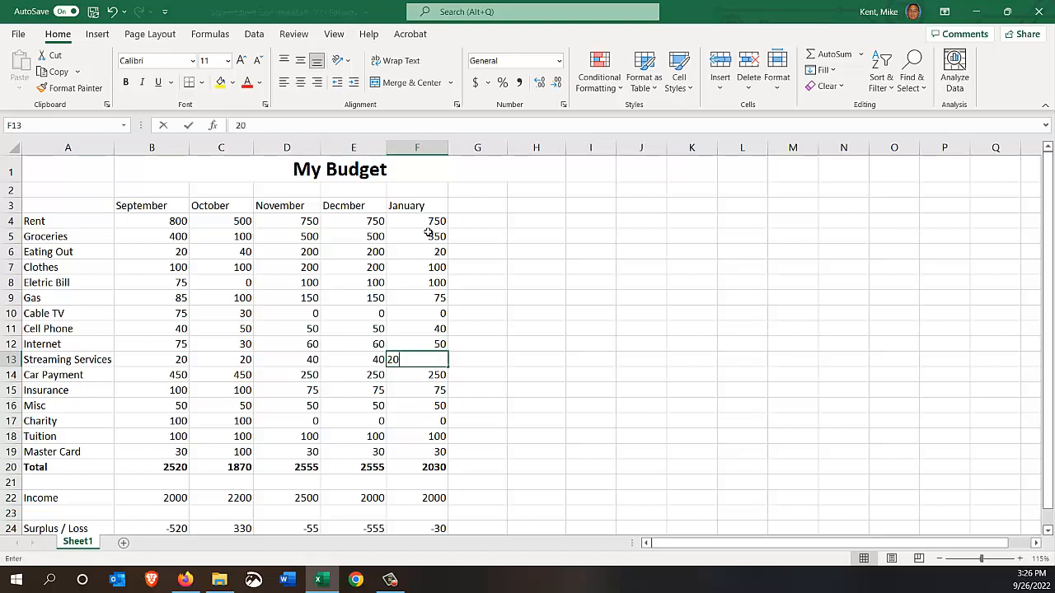
{"action": "key", "text": "Return"}
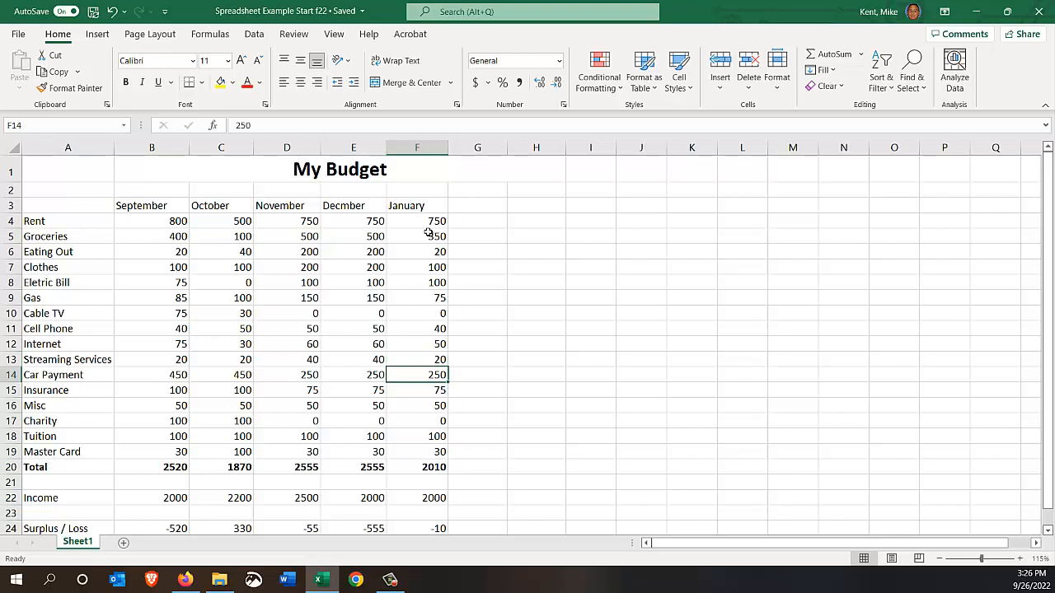
Set January's Income in F22 to 2500
{"action": "key", "text": "Down"}
{"action": "key", "text": "Down"}
{"action": "key", "text": "Down"}
{"action": "key", "text": "Down"}
{"action": "key", "text": "Down"}
{"action": "key", "text": "Down"}
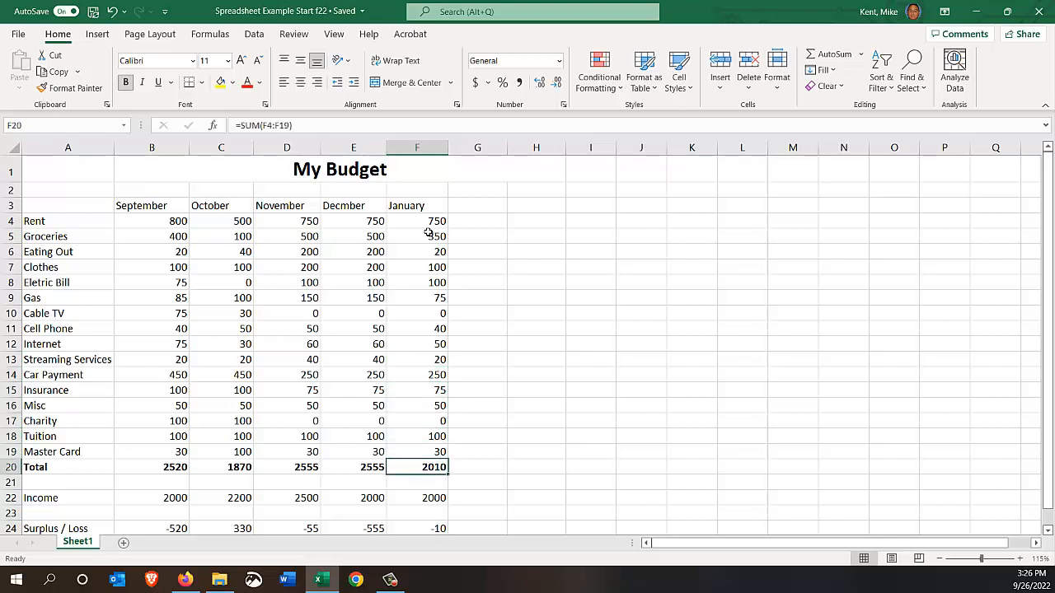
{"action": "key", "text": "Up"}
{"action": "key", "text": "Up"}
{"action": "key", "text": "Down"}
{"action": "key", "text": "Down"}
{"action": "key", "text": "Down"}
{"action": "key", "text": "Down"}
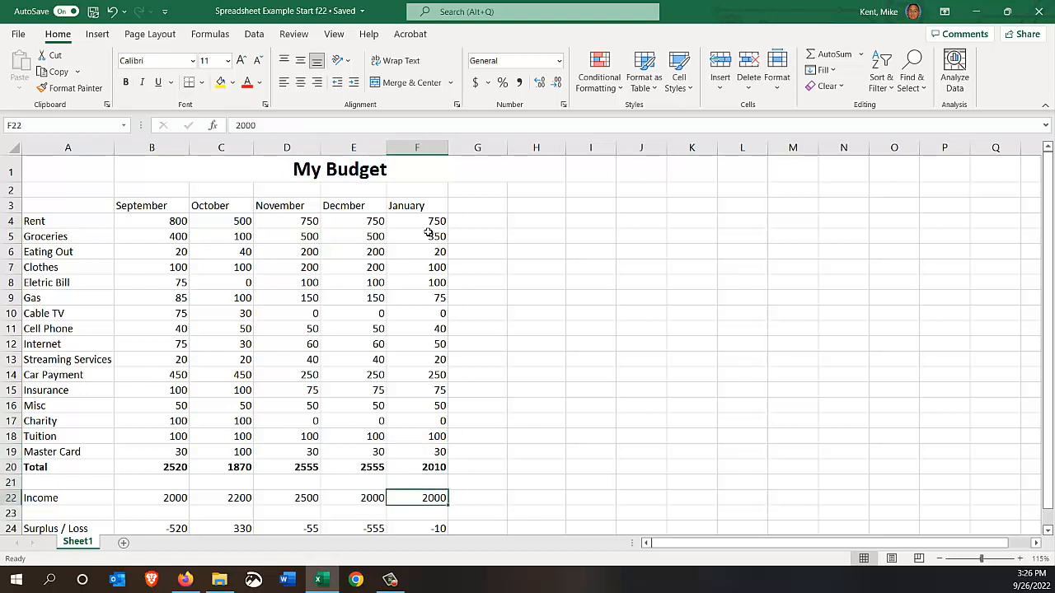
{"action": "type", "text": "2500"}
{"action": "key", "text": "Return"}
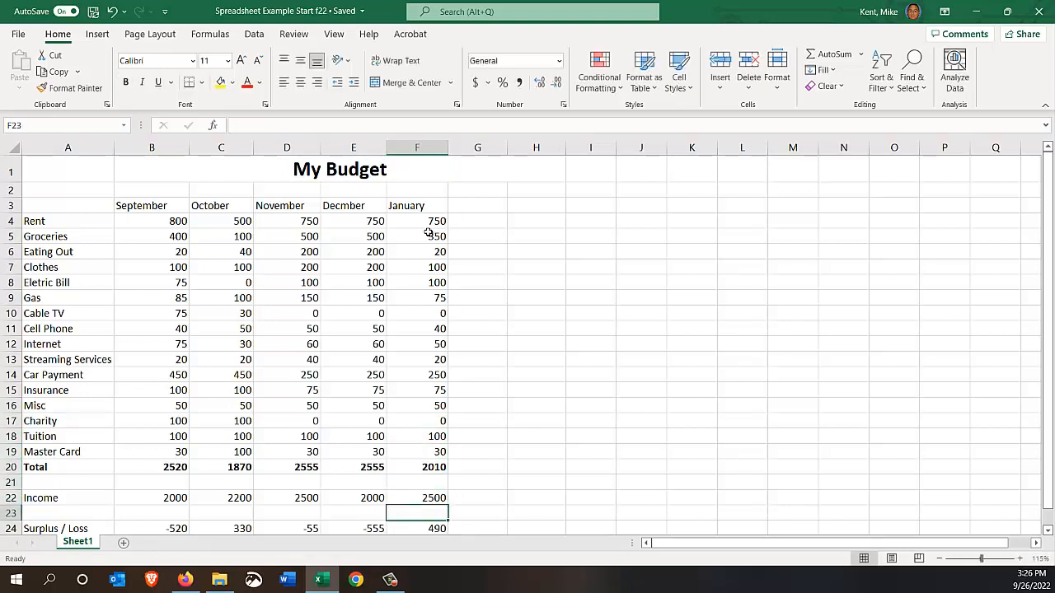
Set December's Income in E22 to 2500
{"action": "key", "text": "Left"}
{"action": "key", "text": "Up"}
{"action": "type", "text": "2500"}
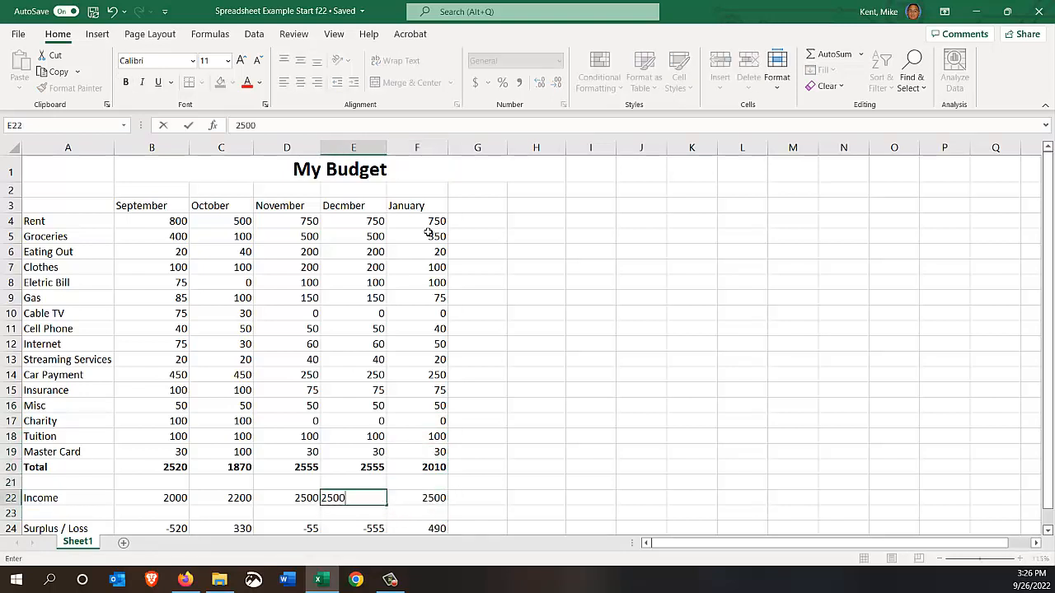
{"action": "key", "text": "Return"}
{"action": "key", "text": "Up"}
{"action": "key", "text": "Right"}
{"action": "key", "text": "Left"}
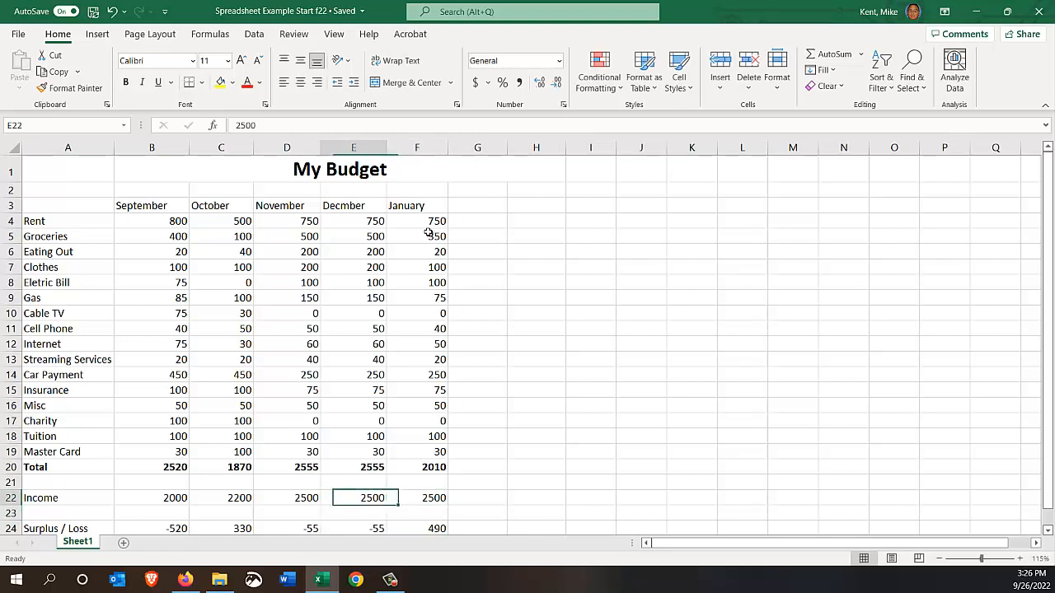
Set December's Gas amount in E9 to 200
{"action": "key", "text": "Left"}
{"action": "key", "text": "Left"}
{"action": "key", "text": "Right"}
{"action": "key", "text": "Right"}
{"action": "key", "text": "Right"}
{"action": "key", "text": "Left"}
{"action": "key", "text": "Up"}
{"action": "key", "text": "Up"}
{"action": "key", "text": "Up"}
{"action": "key", "text": "Up"}
{"action": "key", "text": "Up"}
{"action": "key", "text": "Up"}
{"action": "key", "text": "Up"}
{"action": "key", "text": "Up"}
{"action": "key", "text": "Up"}
{"action": "key", "text": "Up"}
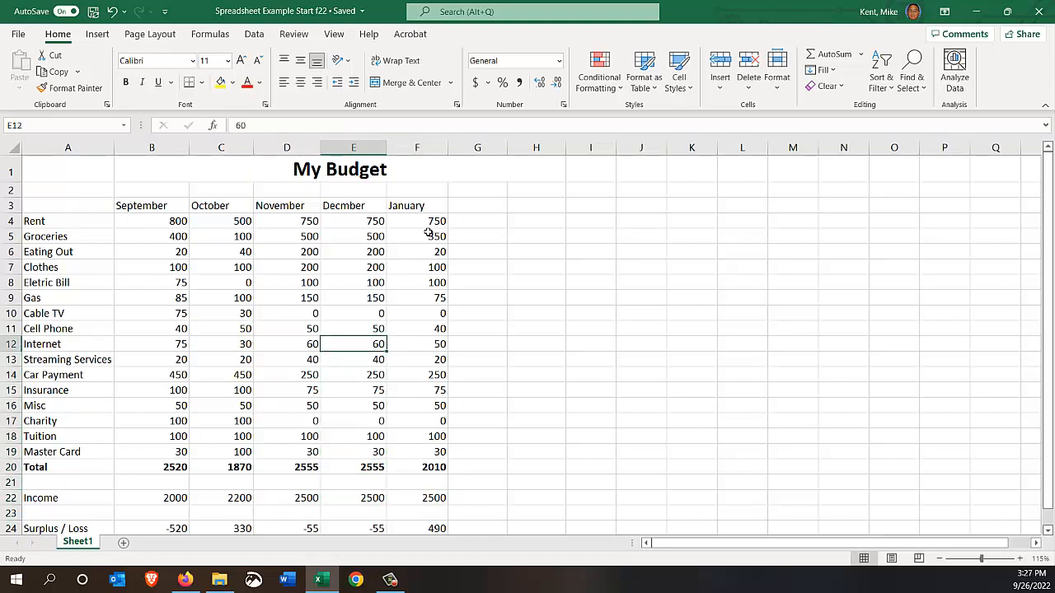
{"action": "key", "text": "Up"}
{"action": "key", "text": "Up"}
{"action": "key", "text": "Up"}
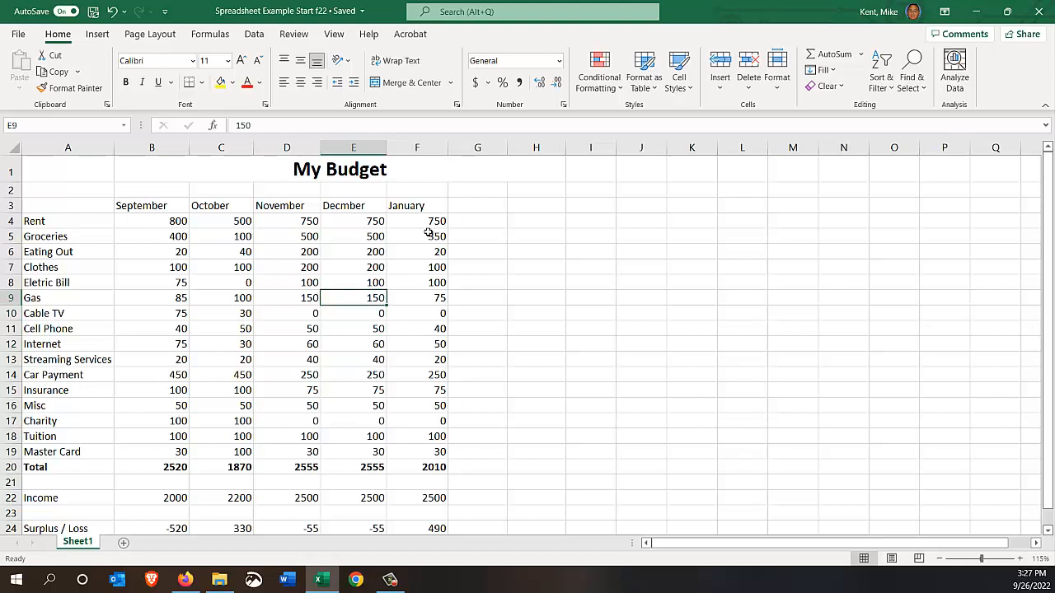
{"action": "type", "text": "200"}
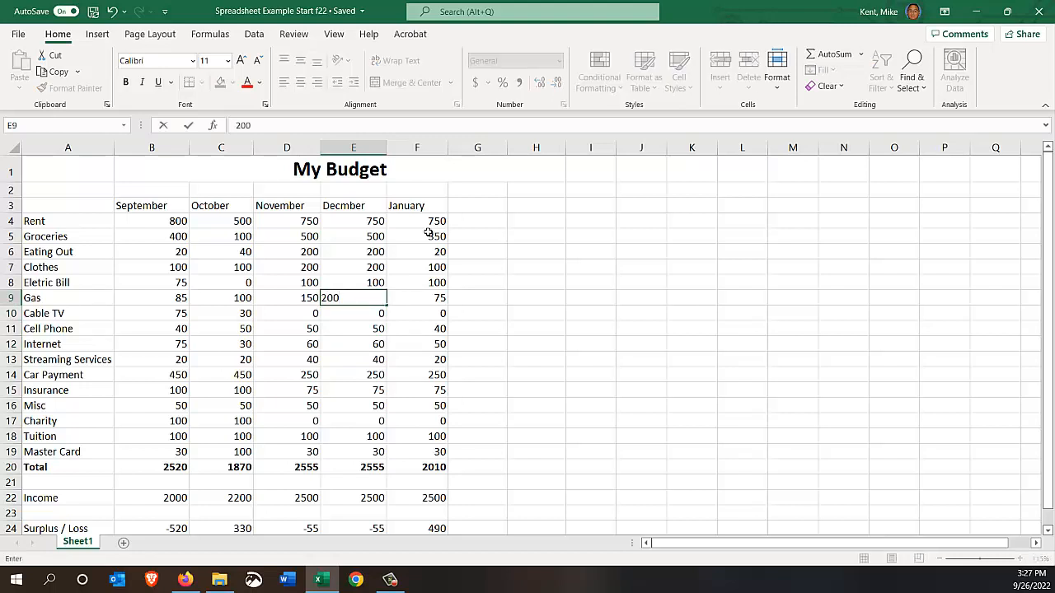
{"action": "key", "text": "Return"}
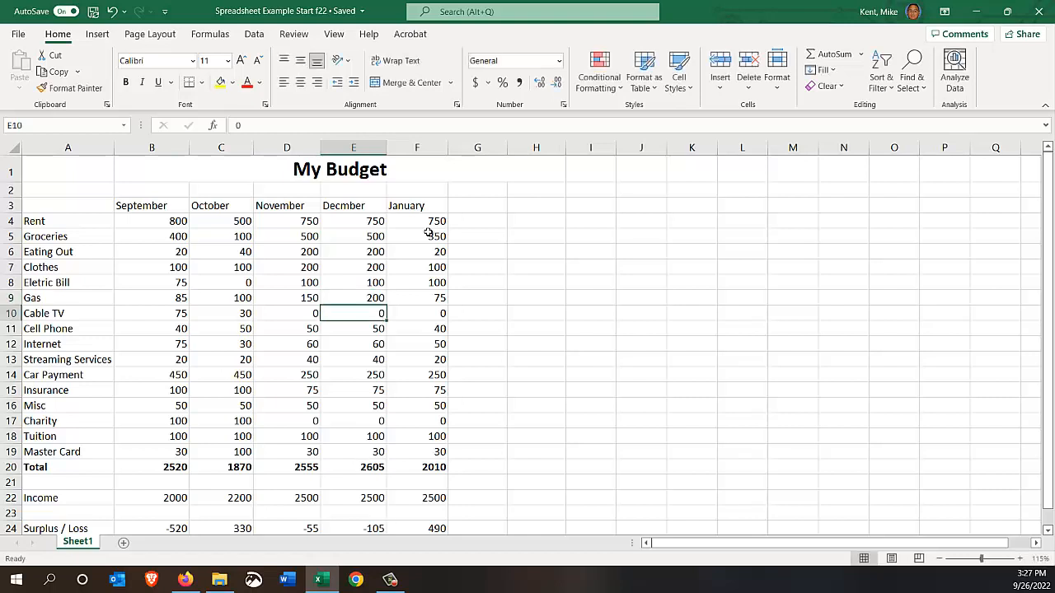
Inspect December's Total formula and Income cell, leaving both unedited
{"action": "left_click", "coordinate": [362, 468]}
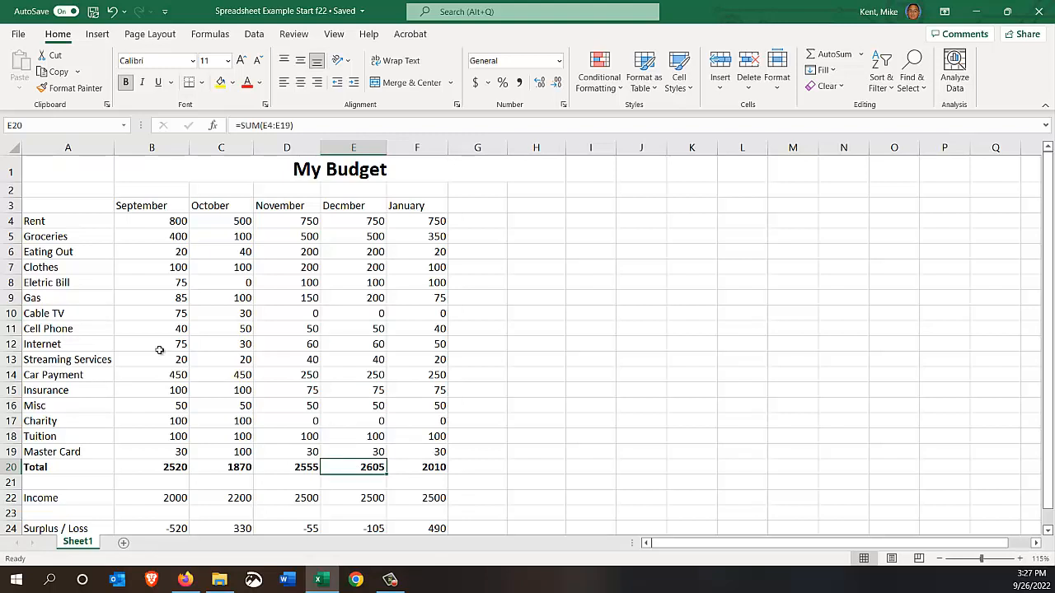
{"action": "left_click", "coordinate": [372, 498]}
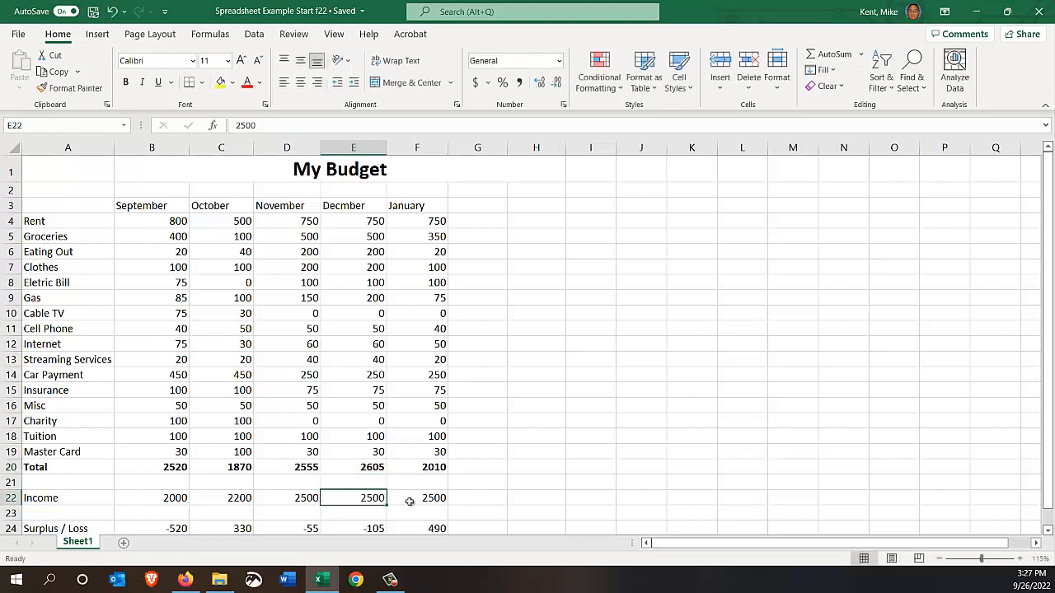
{"action": "double_click", "coordinate": [352, 466]}
{"action": "key", "text": "Escape"}
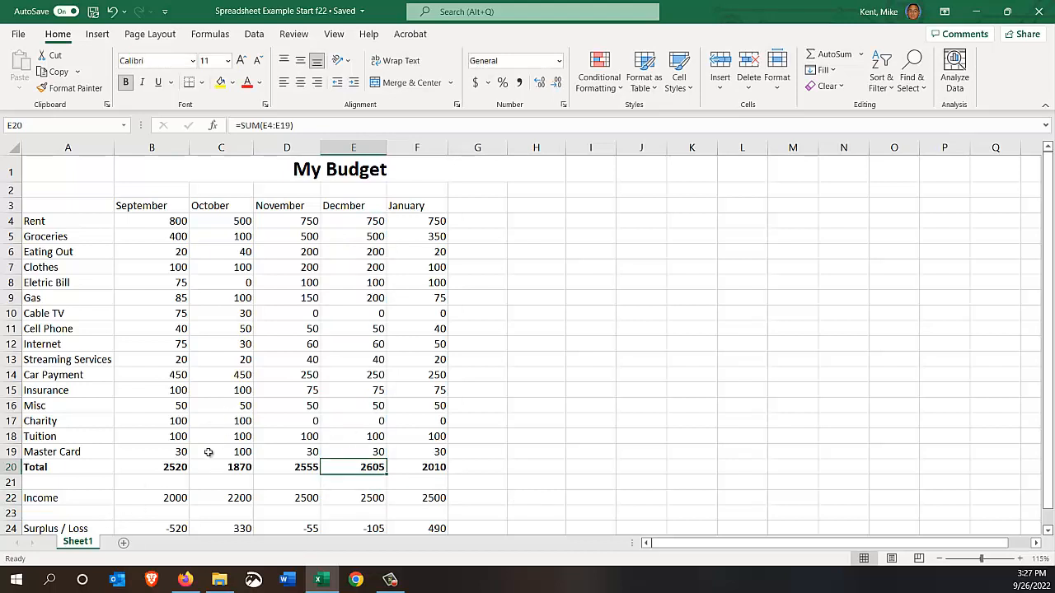
Select September's expenses B4:B19 and October's C4:C19 in turn to check their sums against the Total row
{"action": "left_click_drag", "start_coordinate": [177, 451], "coordinate": [152, 221]}
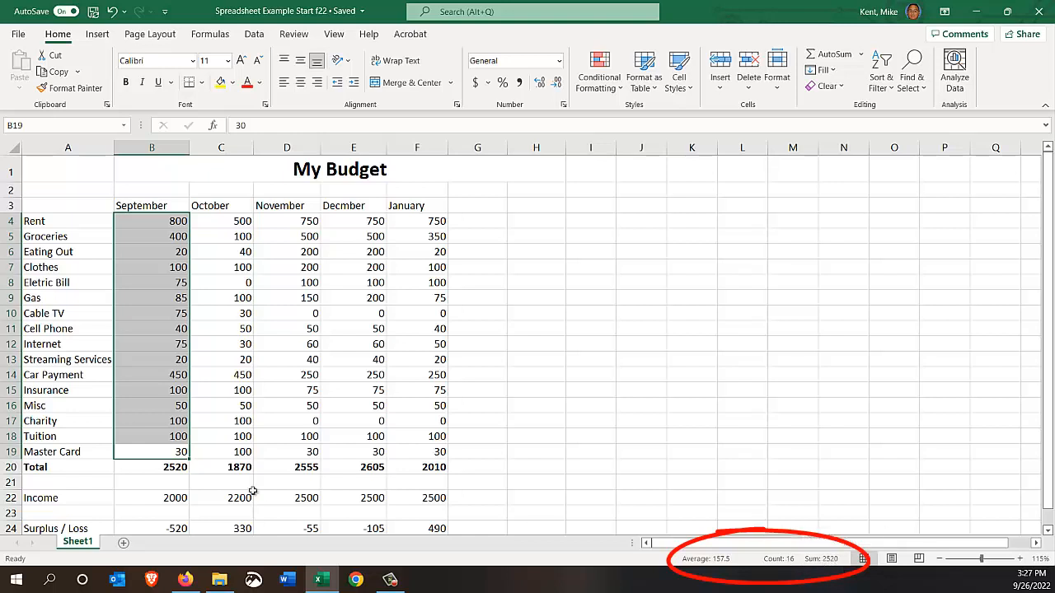
{"action": "left_click", "coordinate": [174, 467]}
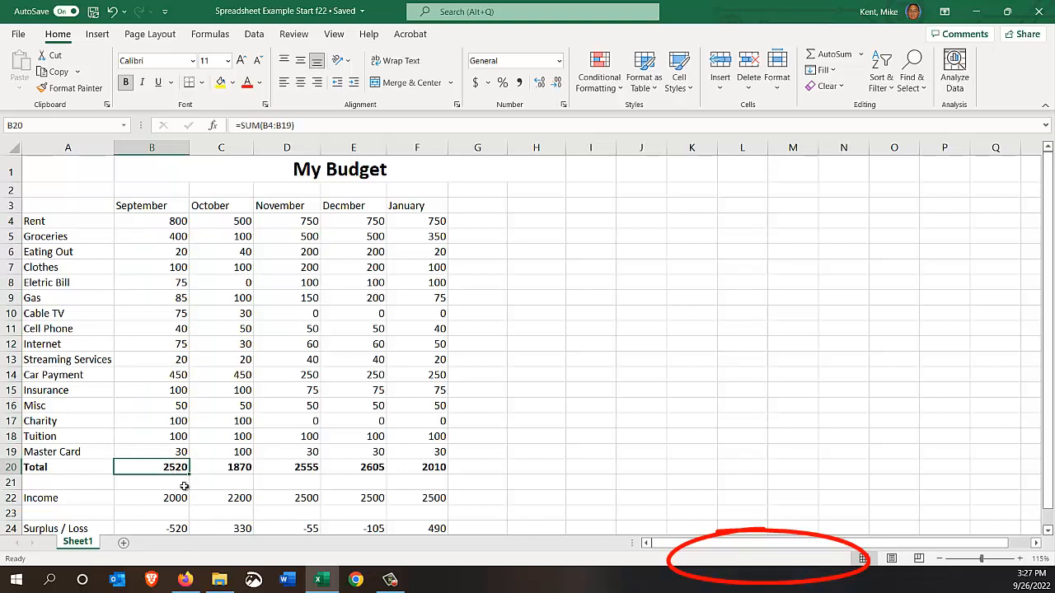
{"action": "left_click", "coordinate": [241, 452]}
{"action": "left_click_drag", "start_coordinate": [242, 452], "coordinate": [217, 222]}
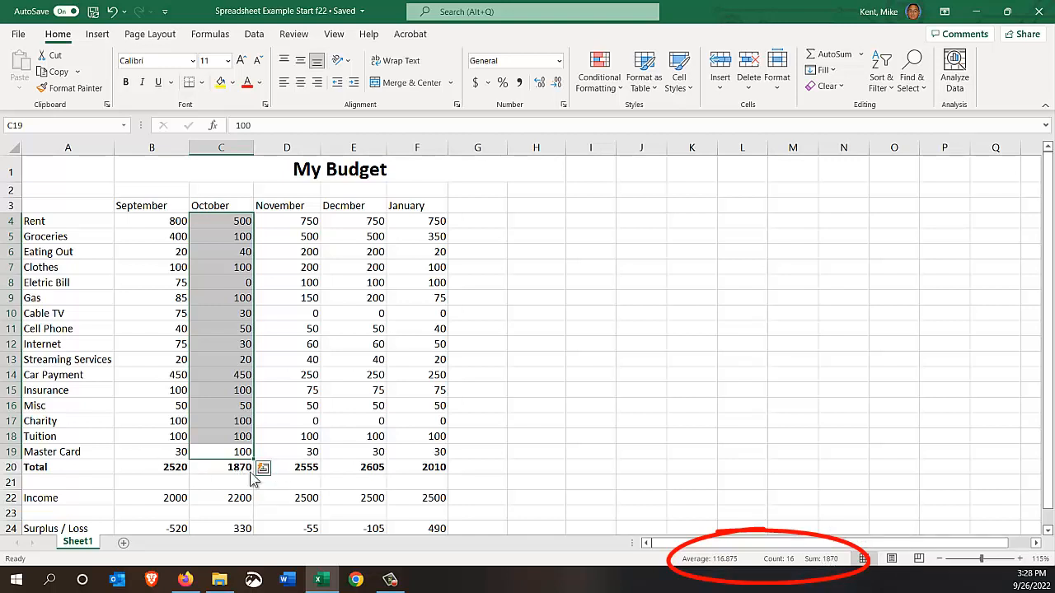
{"action": "left_click", "coordinate": [587, 378]}
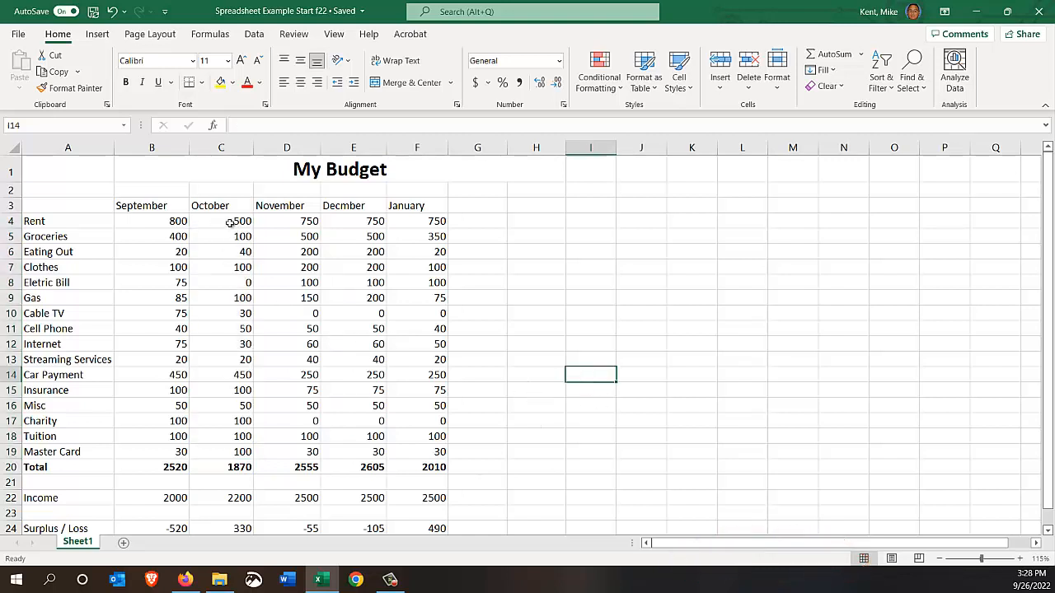
{"action": "left_click_drag", "start_coordinate": [229, 223], "coordinate": [248, 453]}
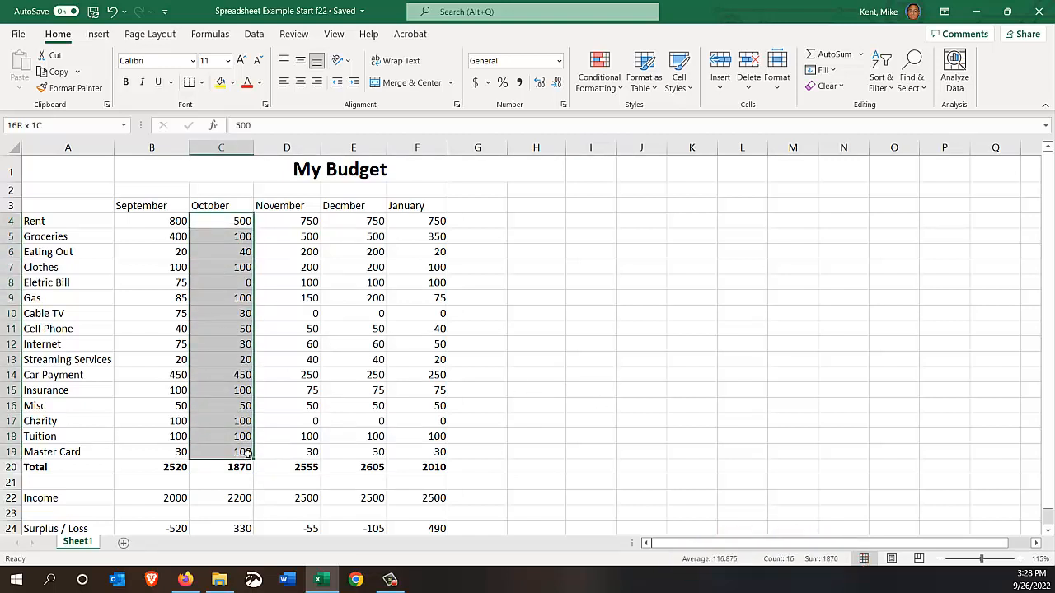
{"action": "left_click", "coordinate": [308, 437]}
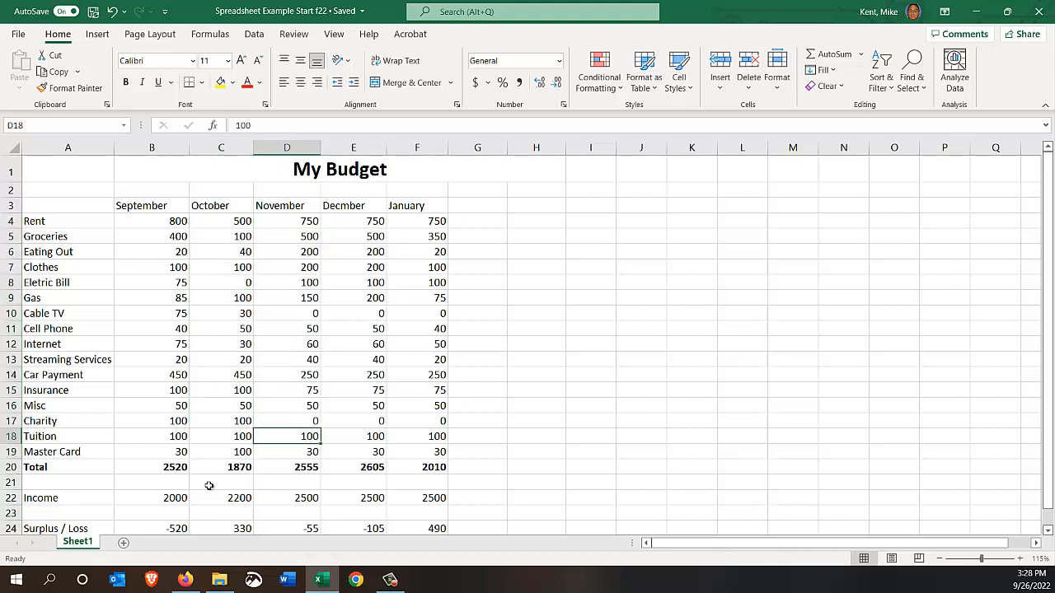
Try rewriting September's Total formula in B20 as the cell-by-cell addition =b4+b5+b6, without keeping the edit
{"action": "double_click", "coordinate": [172, 467]}
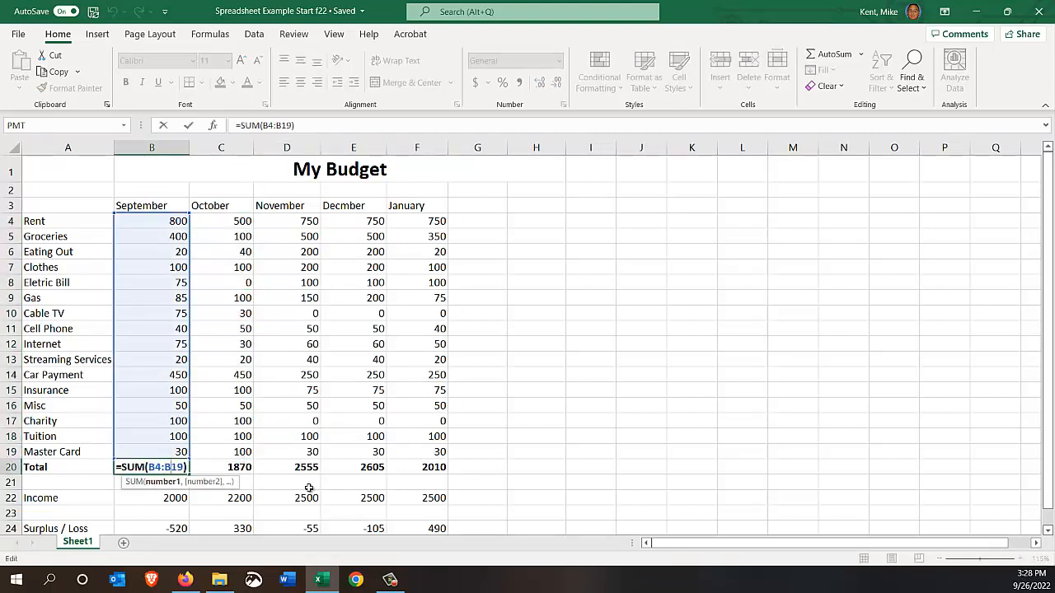
{"action": "key", "text": "BackSpace"}
{"action": "key", "text": "BackSpace"}
{"action": "key", "text": "BackSpace"}
{"action": "key", "text": "BackSpace"}
{"action": "key", "text": "BackSpace"}
{"action": "key", "text": "BackSpace"}
{"action": "key", "text": "BackSpace"}
{"action": "key", "text": "BackSpace"}
{"action": "key", "text": "BackSpace"}
{"action": "key", "text": "BackSpace"}
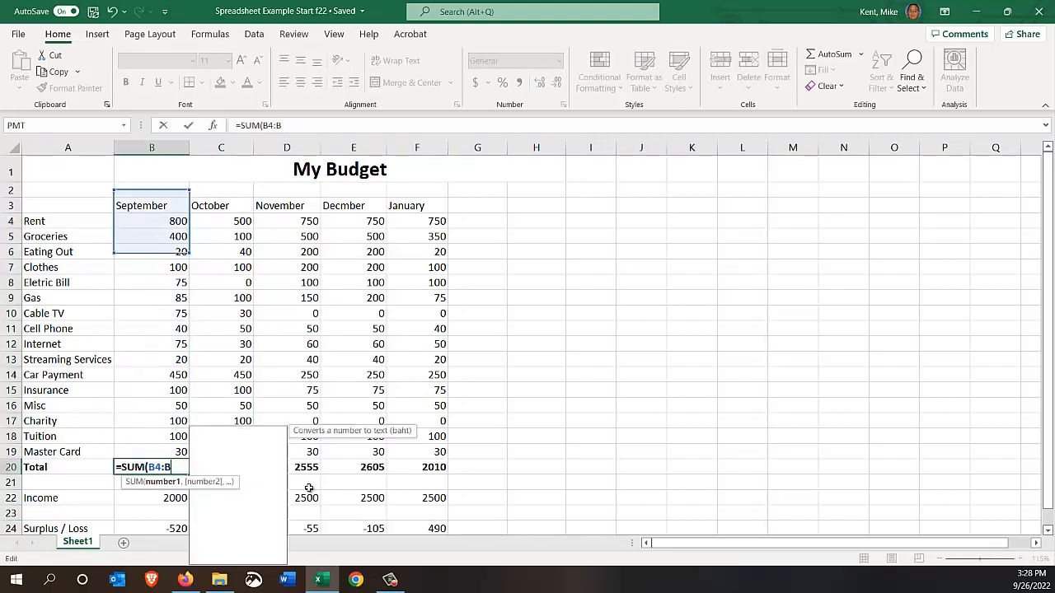
{"action": "key", "text": "BackSpace"}
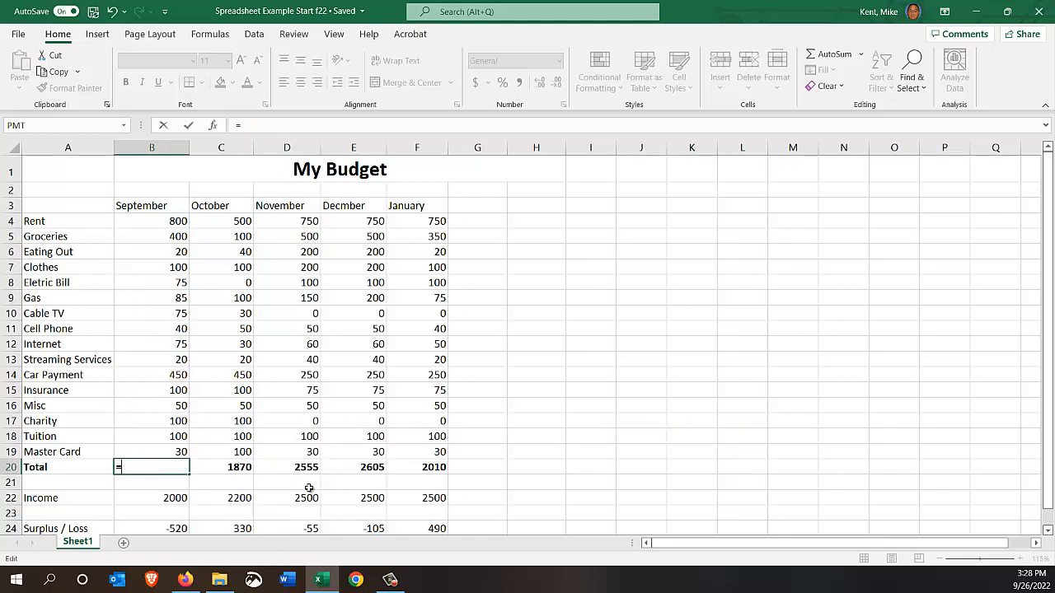
{"action": "type", "text": "b"}
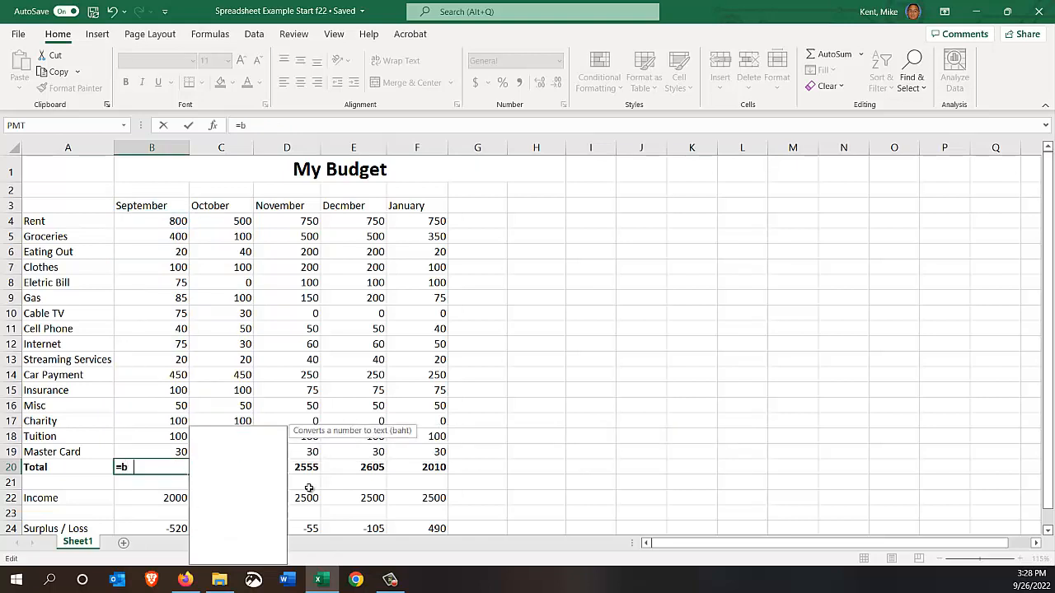
{"action": "type", "text": "4+b"}
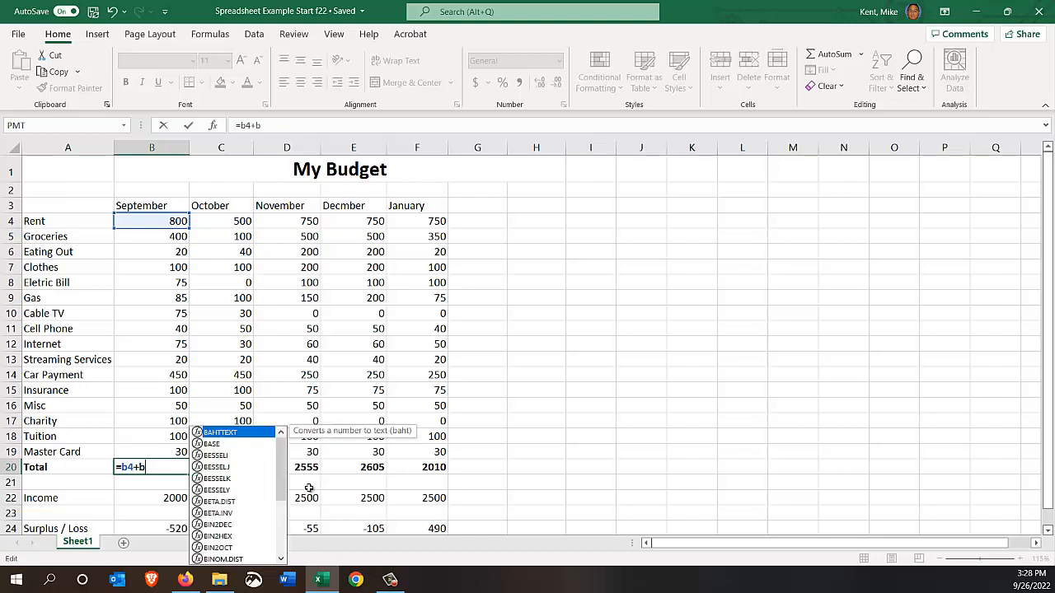
{"action": "type", "text": "5+b6"}
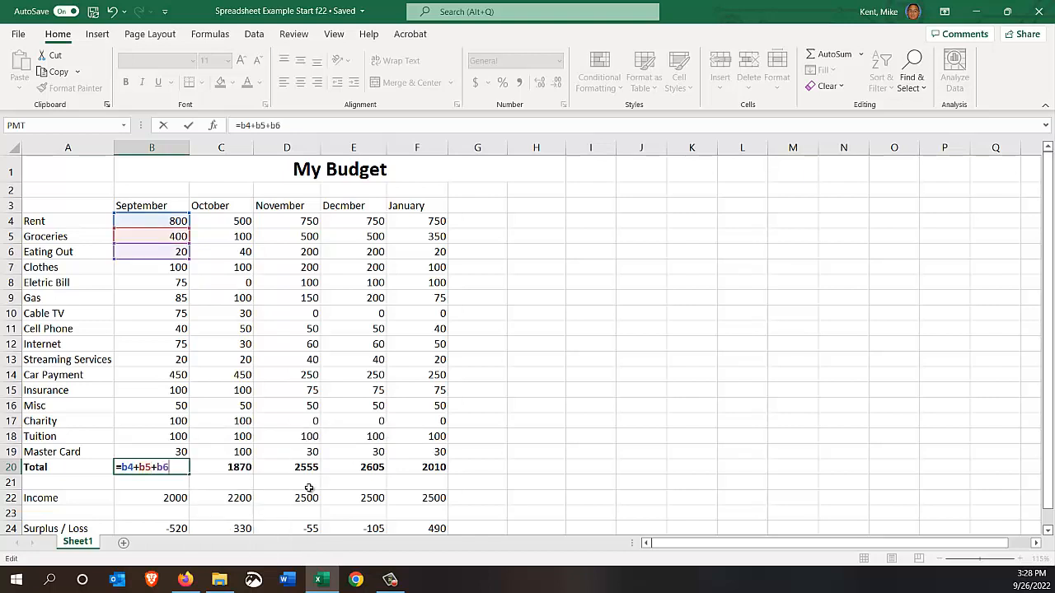
{"action": "key", "text": "Escape"}
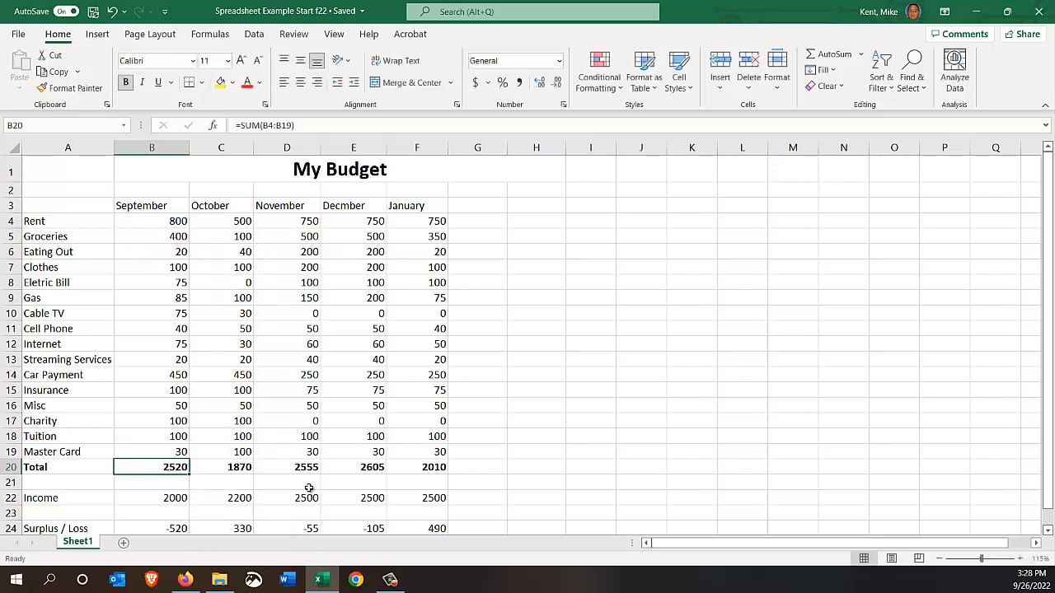
Clear the Total formulas in B20:F20 and the Surplus / Loss formulas in B24:F24
{"action": "double_click", "coordinate": [159, 467]}
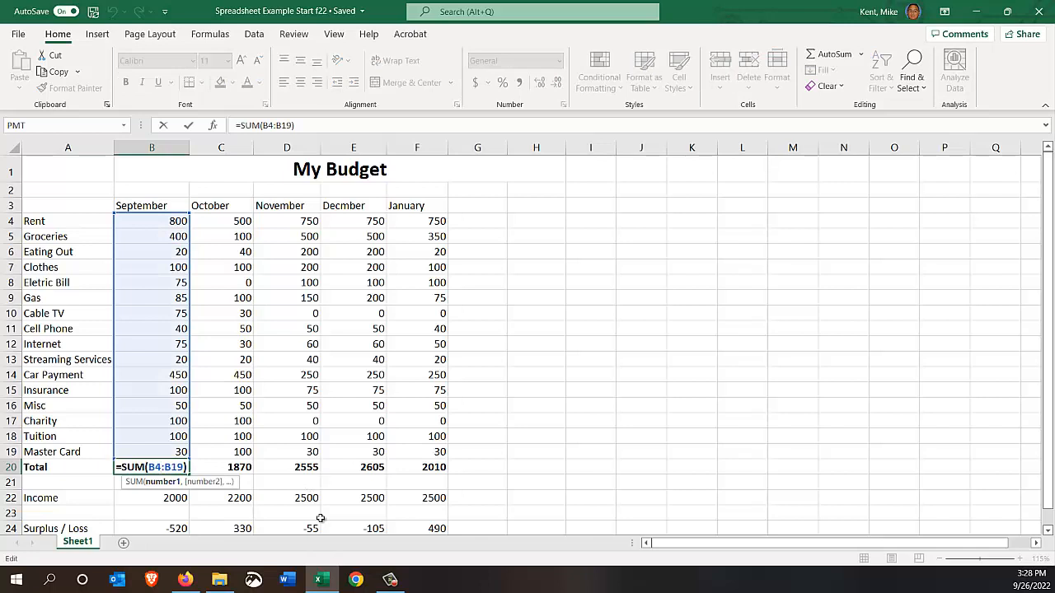
{"action": "key", "text": "Escape"}
{"action": "left_click_drag", "start_coordinate": [226, 467], "coordinate": [450, 468]}
{"action": "key", "text": "Delete"}
{"action": "scroll", "coordinate": [253, 471], "scroll_direction": "down", "scroll_amount": 1}
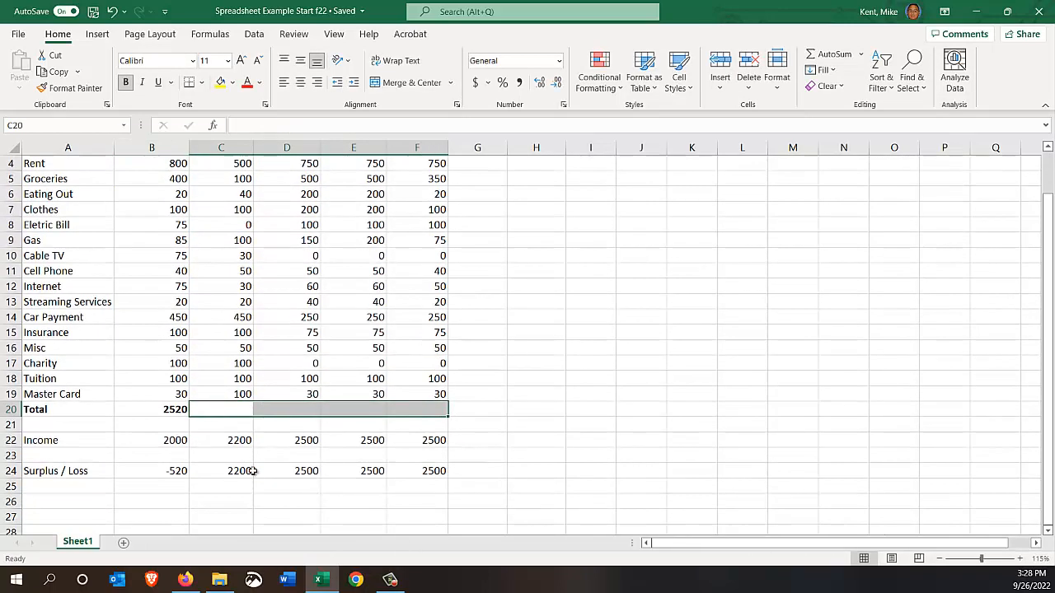
{"action": "left_click_drag", "start_coordinate": [169, 470], "coordinate": [445, 487]}
{"action": "key", "text": "Delete"}
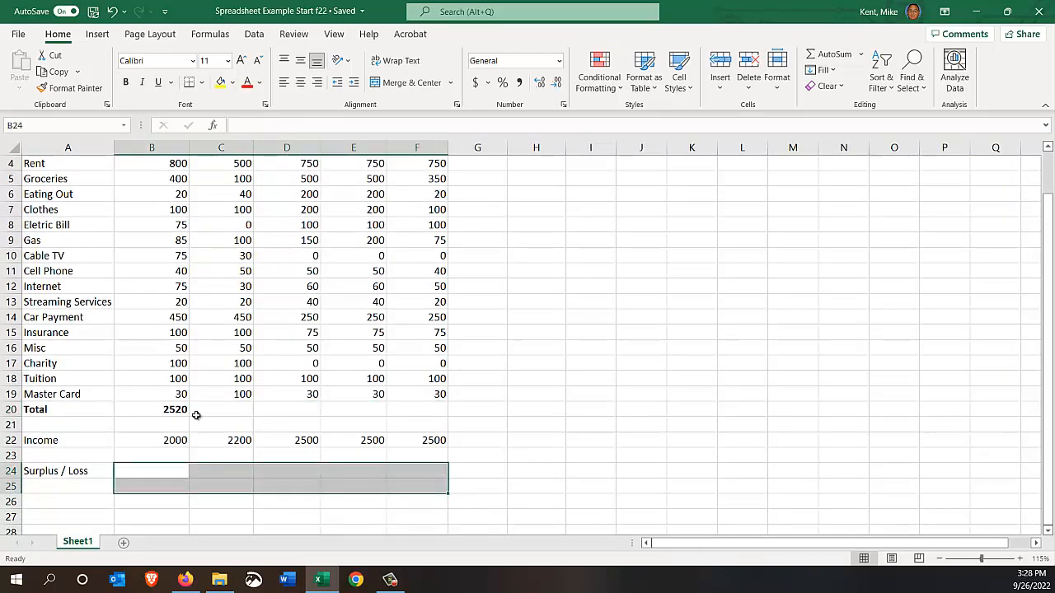
{"action": "left_click", "coordinate": [177, 409]}
{"action": "key", "text": "Delete"}
Total September's expenses B4:B19 in B20 with AutoSum
{"action": "scroll", "coordinate": [403, 491], "scroll_direction": "up", "scroll_amount": 1}
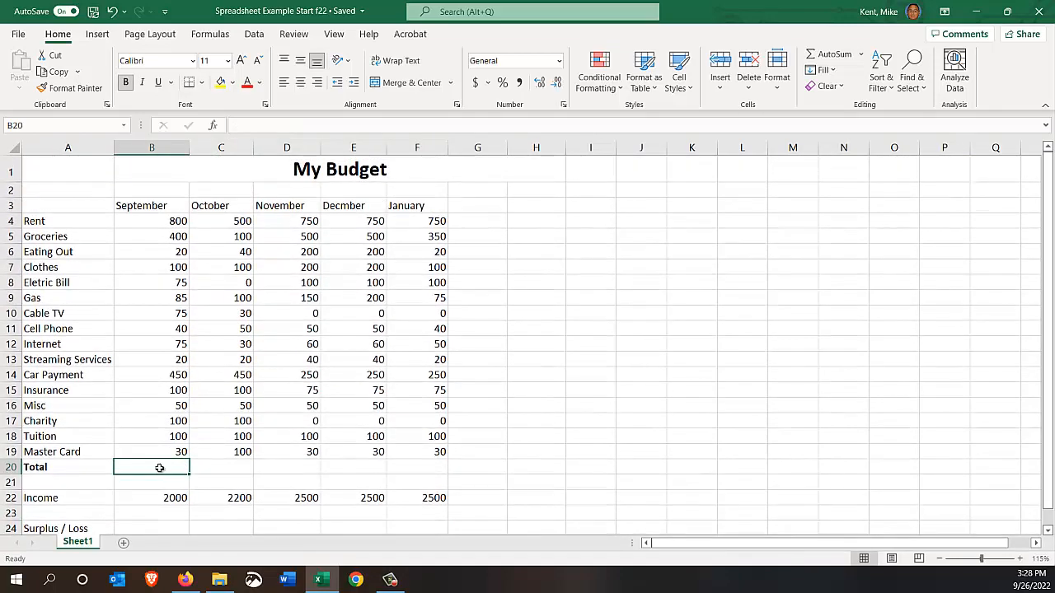
{"action": "left_click", "coordinate": [833, 55]}
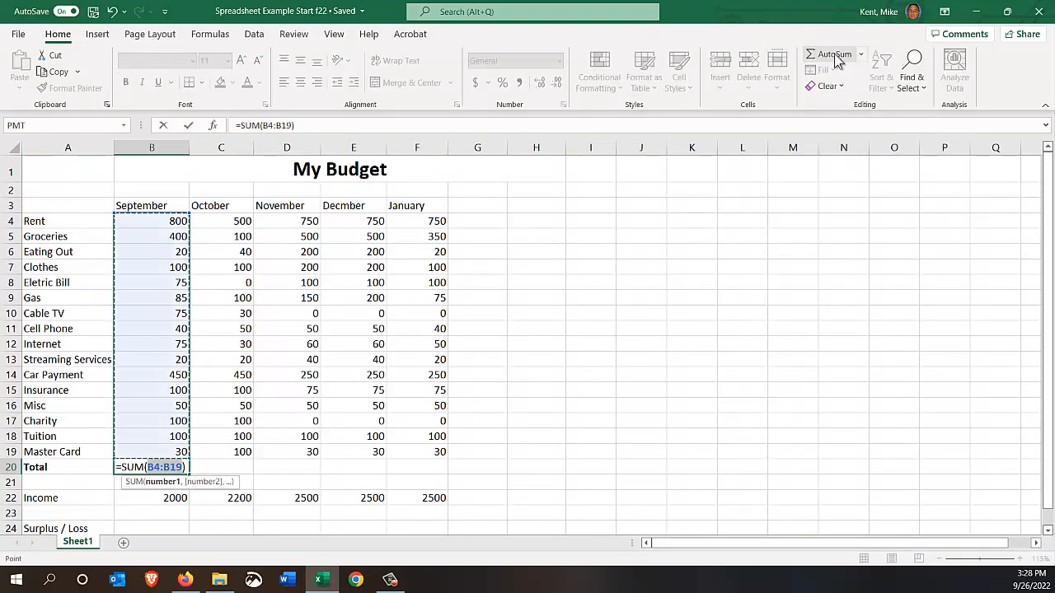
{"action": "key", "text": "Return"}
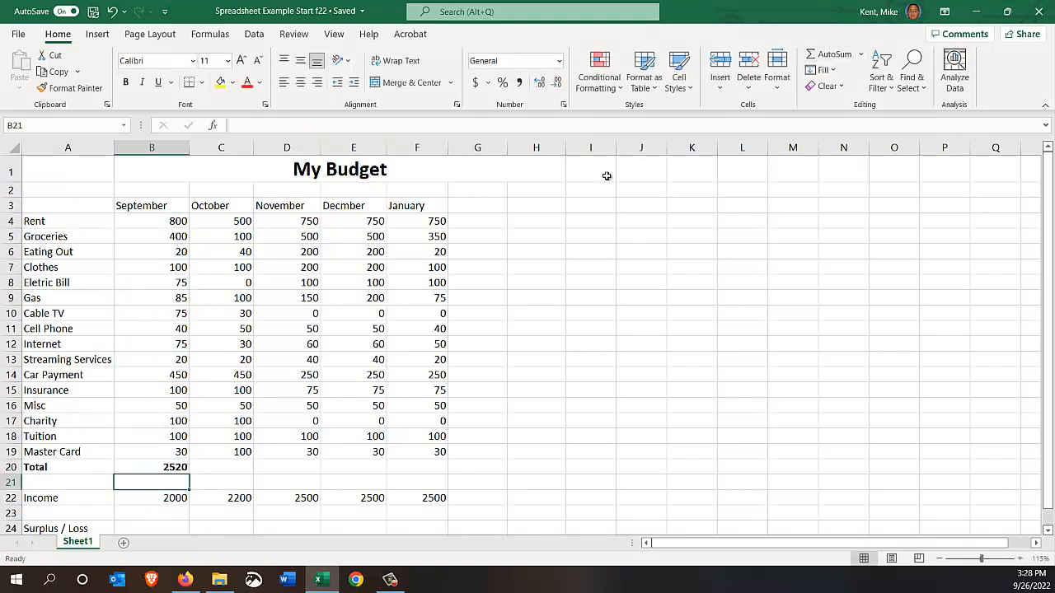
Shrink the empty row 2 beneath the My Budget title to a thin strip, with September's Surplus / Loss cell B24 selected
{"action": "key", "text": "Return"}
{"action": "key", "text": "Return"}
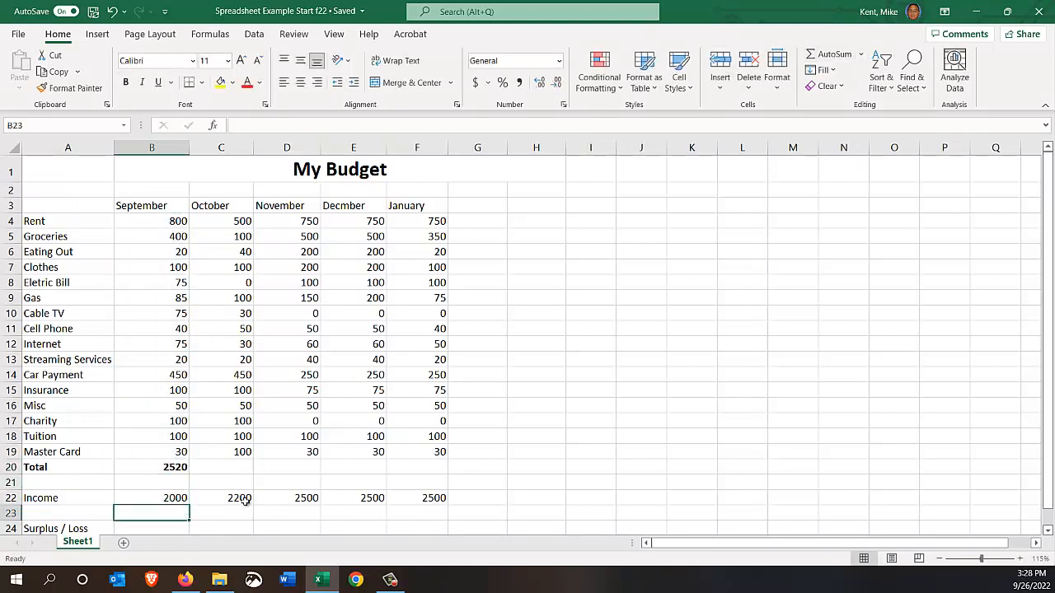
{"action": "left_click", "coordinate": [170, 526]}
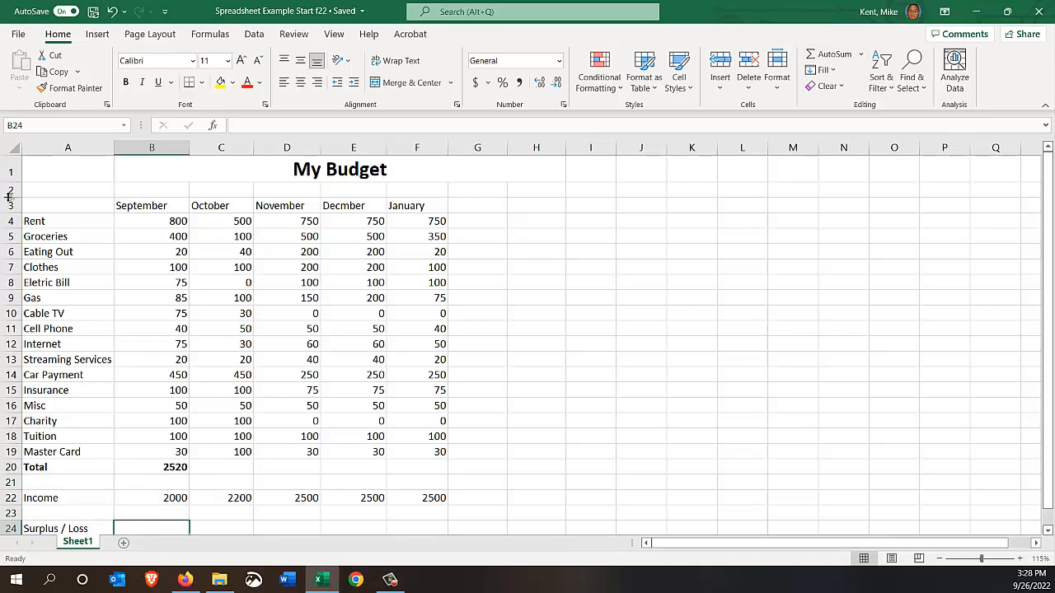
{"action": "left_click_drag", "start_coordinate": [11, 196], "coordinate": [11, 182]}
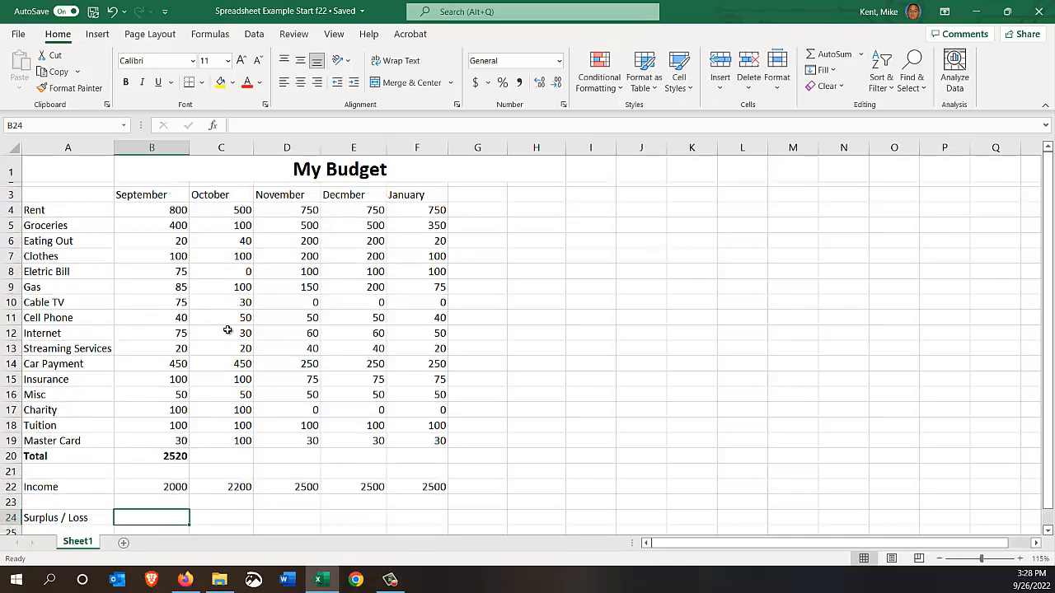
{"action": "scroll", "coordinate": [394, 380], "scroll_direction": "down", "scroll_amount": 1, "text": "ctrl"}
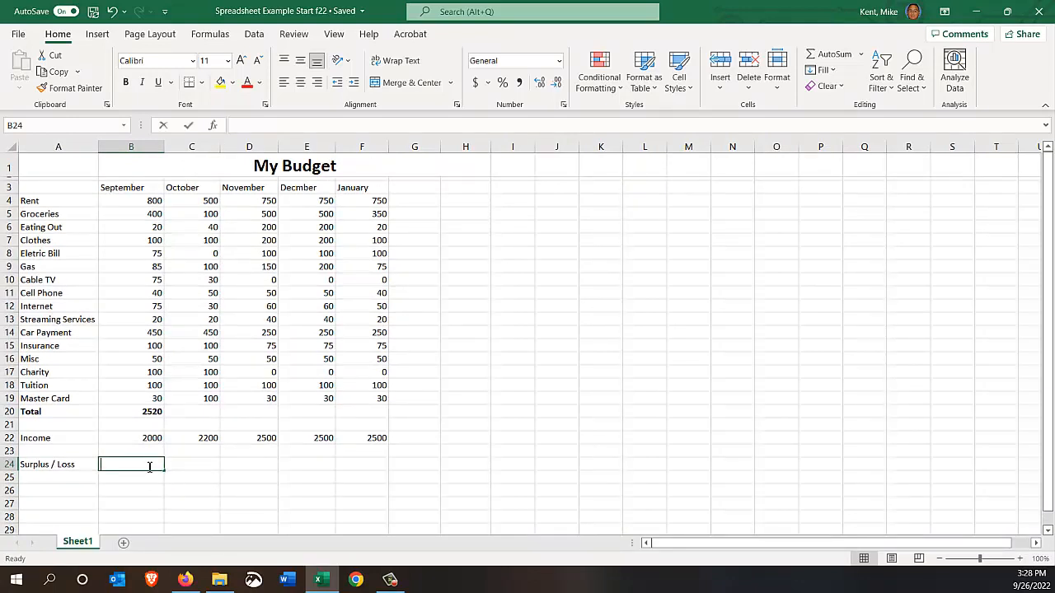
Enter September's Surplus / Loss formula in B24 as Income minus Total, =B22-B20
{"action": "type", "text": "="}
{"action": "left_click", "coordinate": [130, 438]}
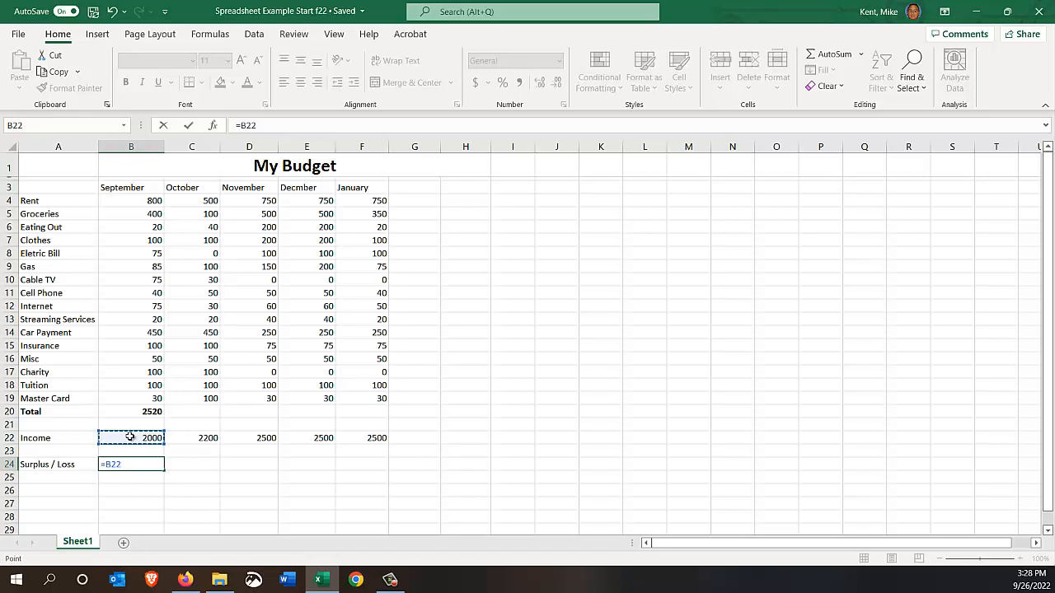
{"action": "type", "text": "-"}
{"action": "left_click", "coordinate": [135, 411]}
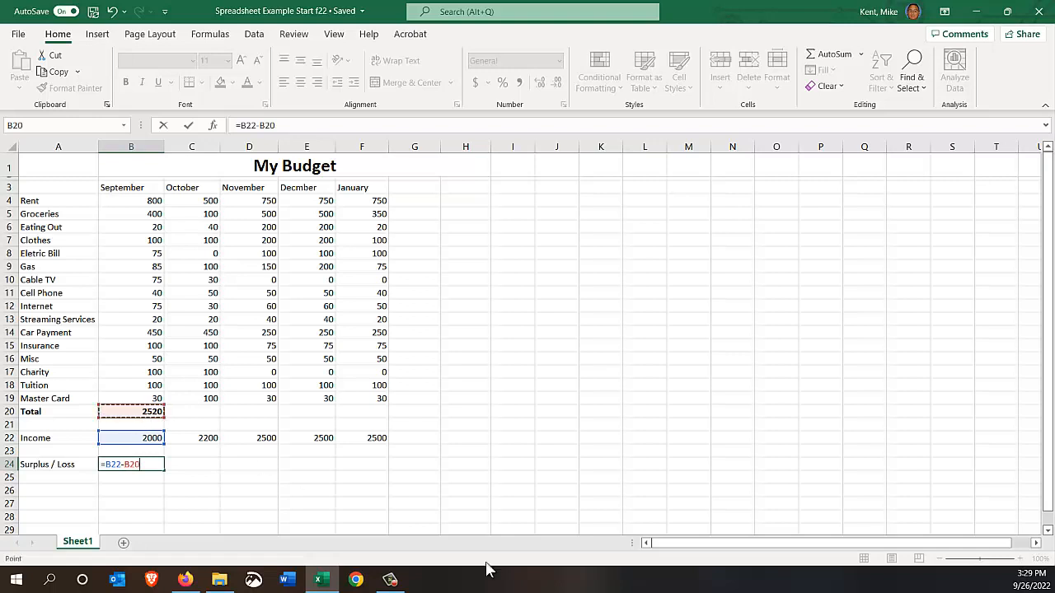
{"action": "key", "text": "Return"}
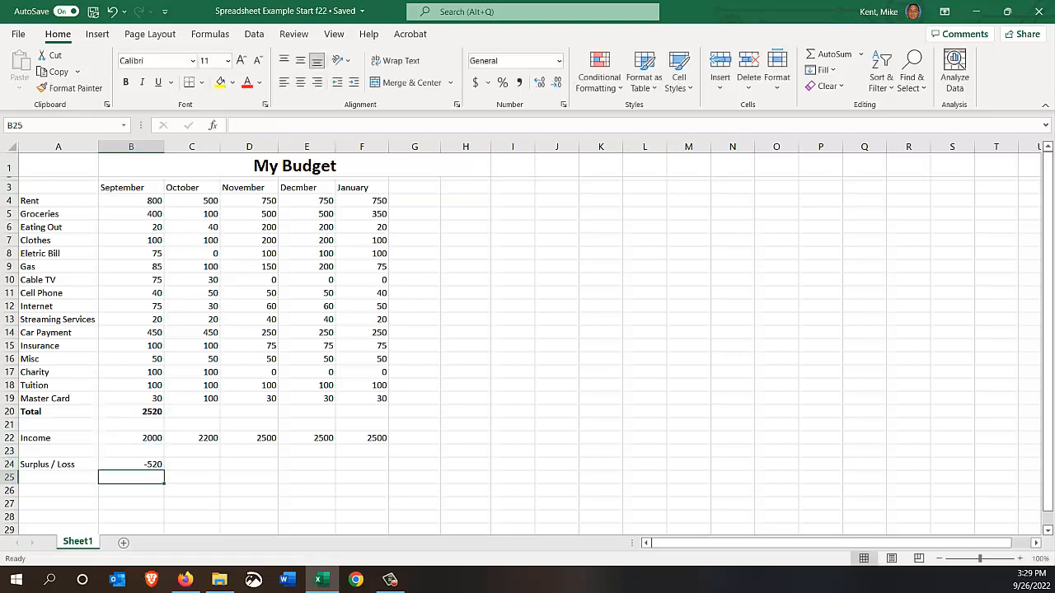
Reopen September's Surplus / Loss formula, erase its cell references and write them out again as =b22-b20
{"action": "left_click", "coordinate": [154, 466]}
{"action": "key", "text": "F2"}
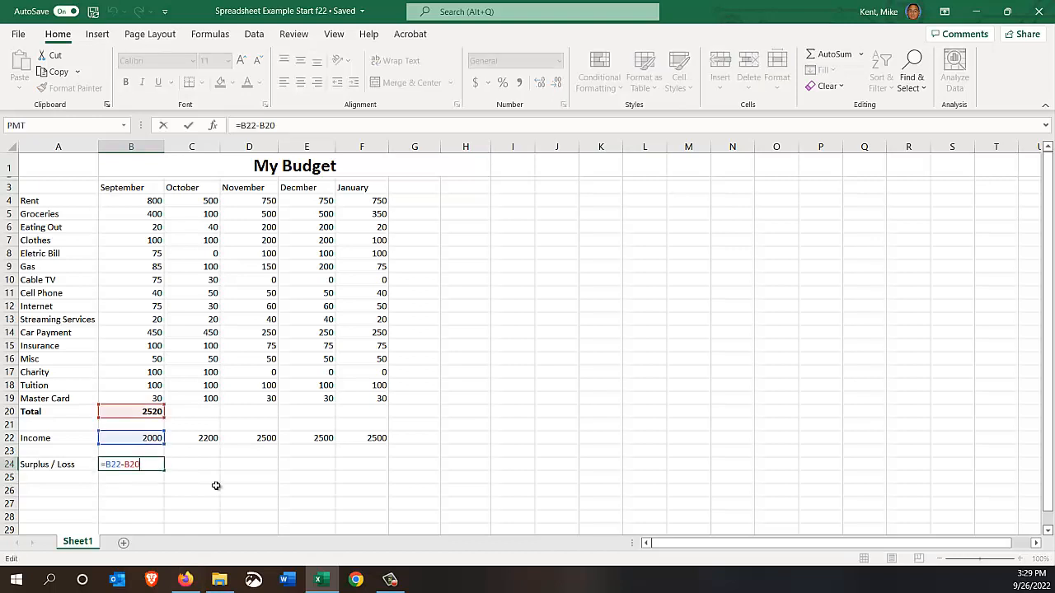
{"action": "key", "text": "BackSpace"}
{"action": "key", "text": "BackSpace"}
{"action": "key", "text": "BackSpace"}
{"action": "key", "text": "BackSpace"}
{"action": "key", "text": "BackSpace"}
{"action": "key", "text": "BackSpace"}
{"action": "key", "text": "BackSpace"}
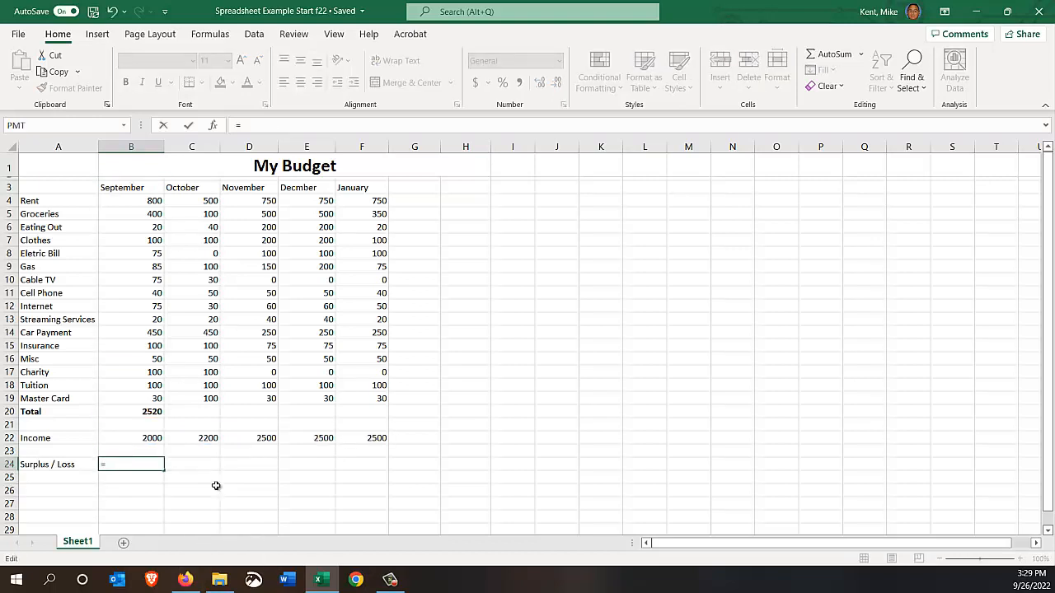
{"action": "type", "text": "b22-b20"}
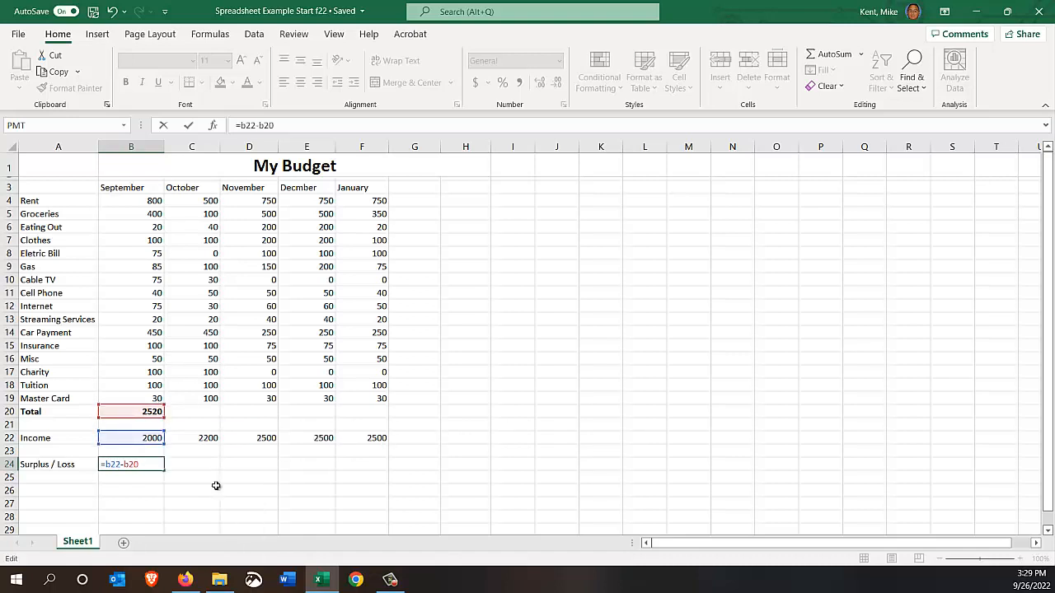
Rebuild the formula in B24 as =B22-B20 by picking September's Income and Total cells from the sheet
{"action": "key", "text": "BackSpace"}
{"action": "key", "text": "BackSpace"}
{"action": "key", "text": "BackSpace"}
{"action": "key", "text": "BackSpace"}
{"action": "key", "text": "BackSpace"}
{"action": "key", "text": "BackSpace"}
{"action": "key", "text": "BackSpace"}
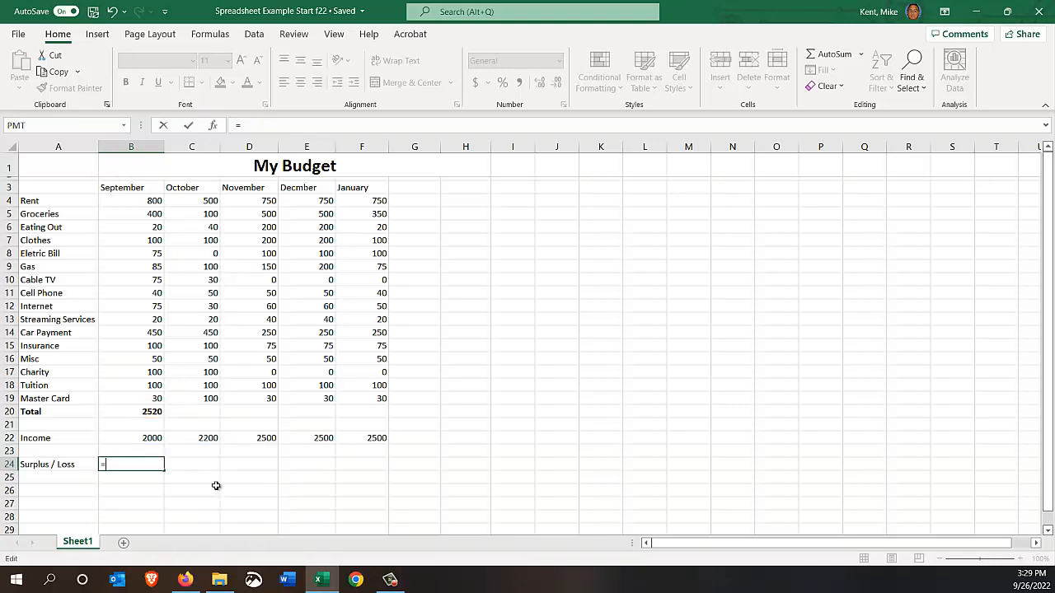
{"action": "left_click", "coordinate": [125, 439]}
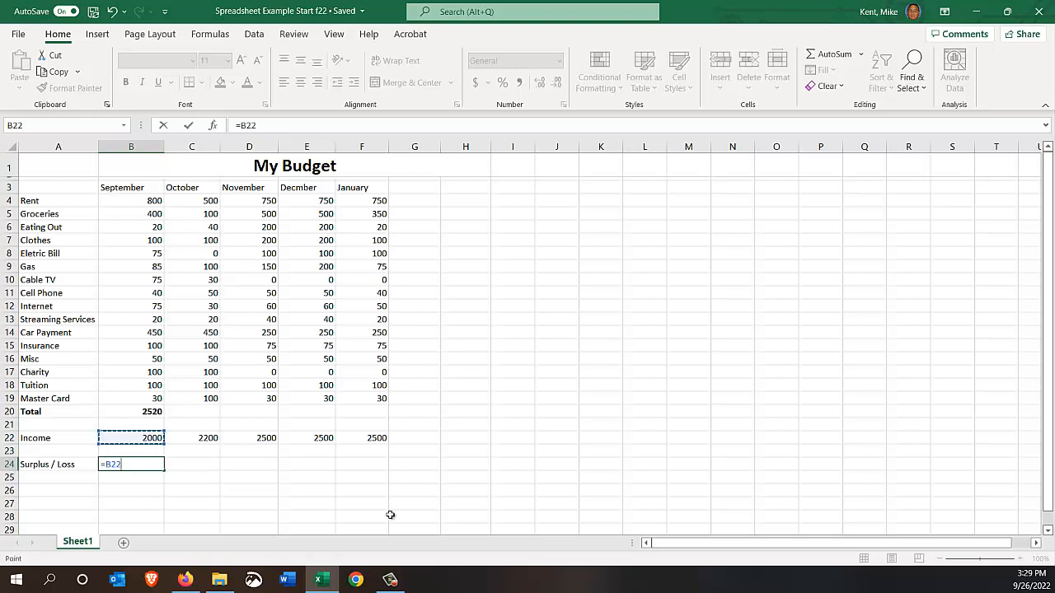
{"action": "type", "text": "-"}
{"action": "left_click", "coordinate": [133, 411]}
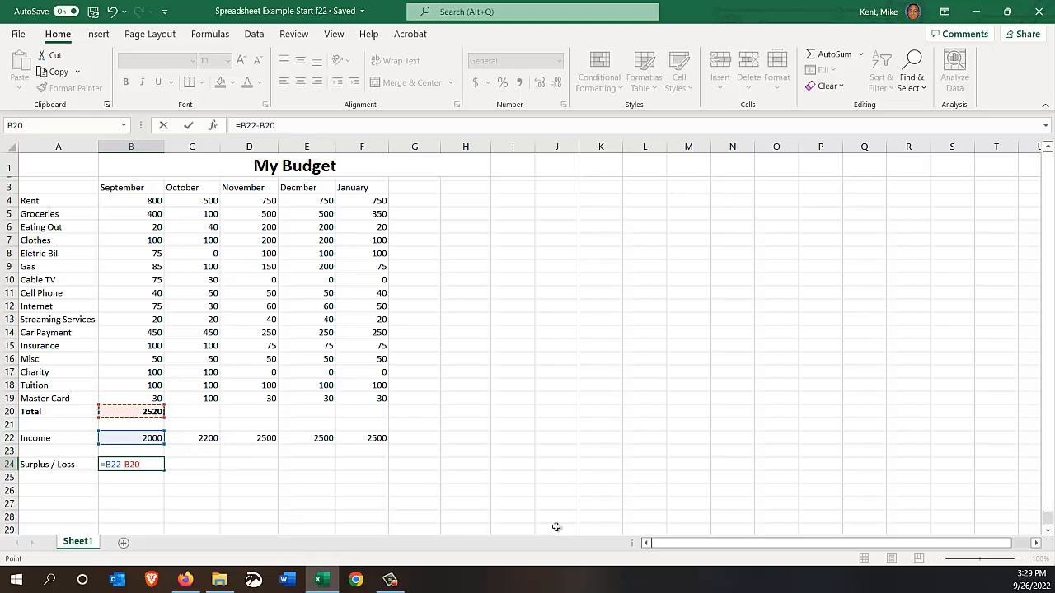
{"action": "key", "text": "Return"}
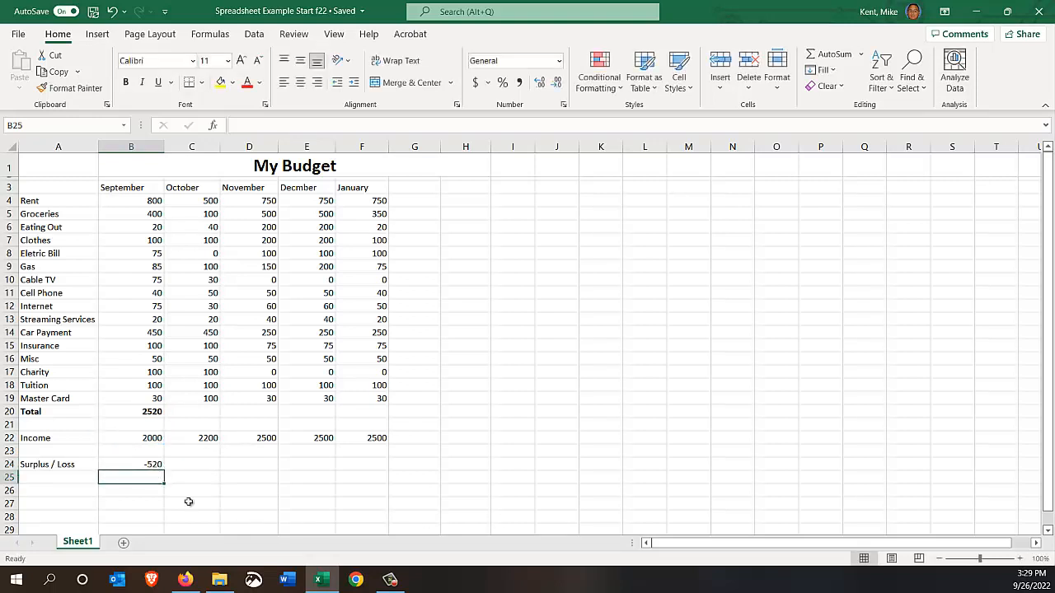
Fill September's Total formula across C20:F20 and its Surplus / Loss formula across C24:F24
{"action": "left_click", "coordinate": [130, 414]}
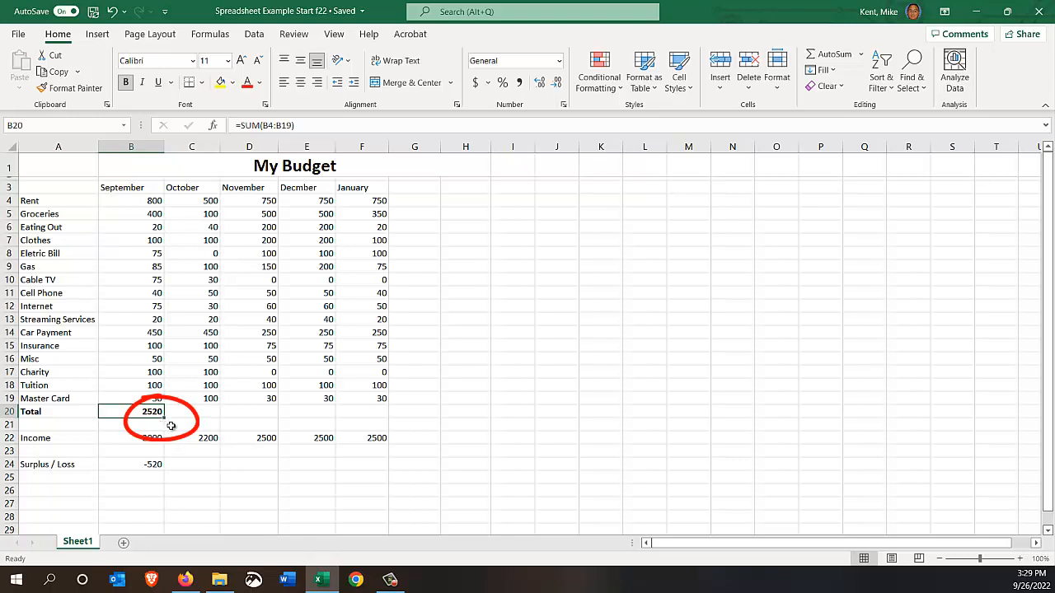
{"action": "left_click_drag", "start_coordinate": [163, 418], "coordinate": [382, 415]}
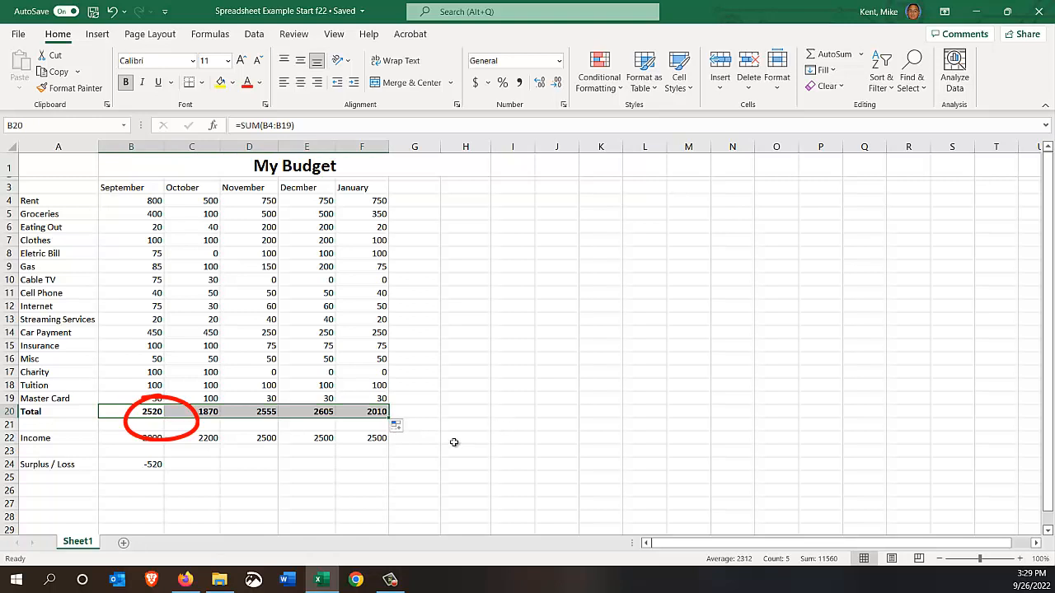
{"action": "left_click", "coordinate": [149, 465]}
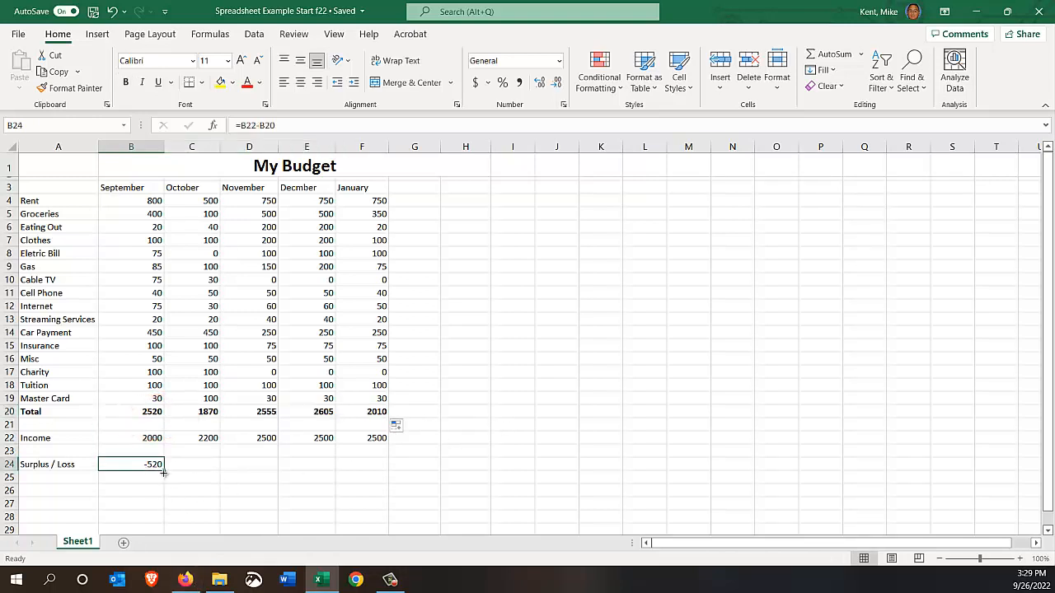
{"action": "left_click_drag", "start_coordinate": [165, 470], "coordinate": [375, 466]}
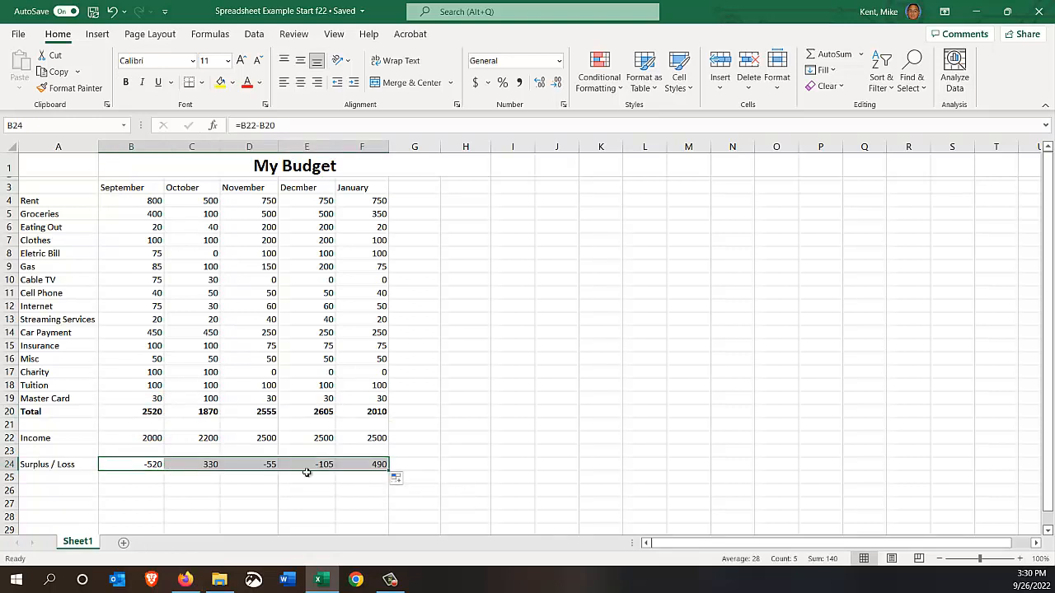
Inspect the cell ranges in the Total formulas for September, October and November, leaving each formula unedited
{"action": "left_click", "coordinate": [148, 412]}
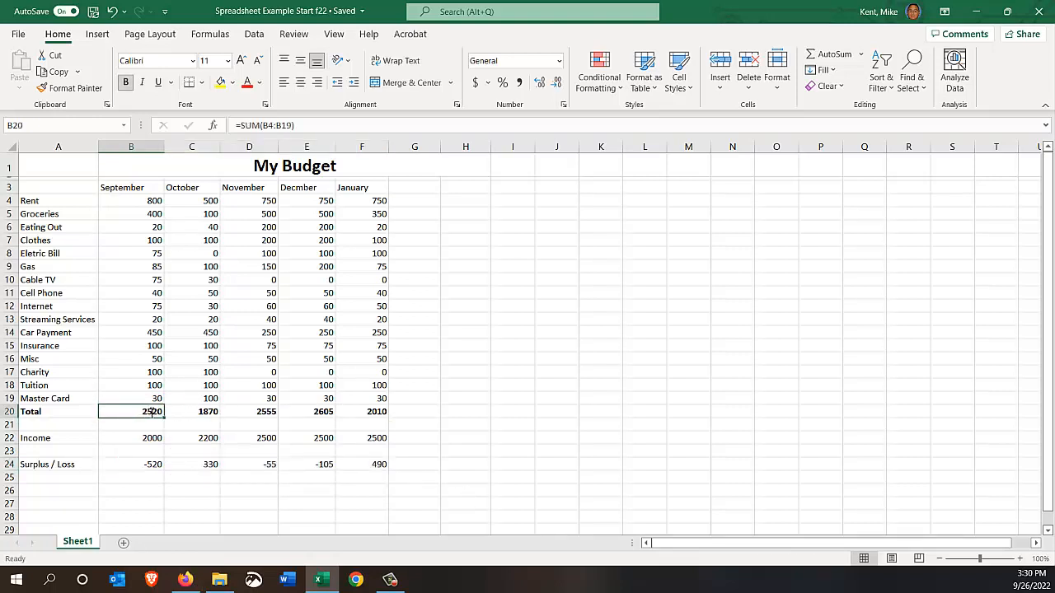
{"action": "double_click", "coordinate": [149, 412]}
{"action": "mouse_move", "coordinate": [187, 580]}
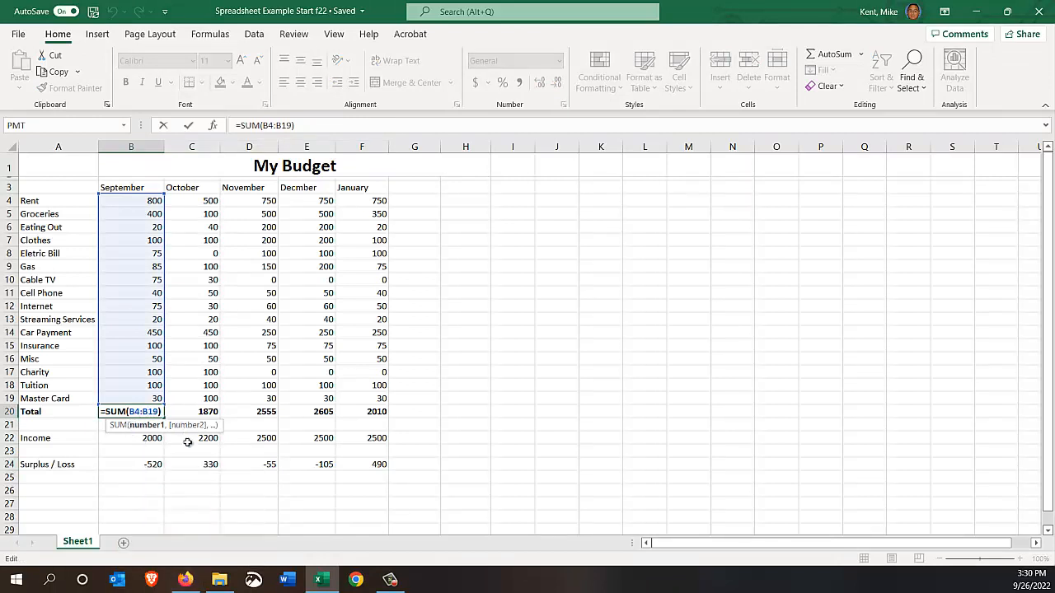
{"action": "key", "text": "Escape"}
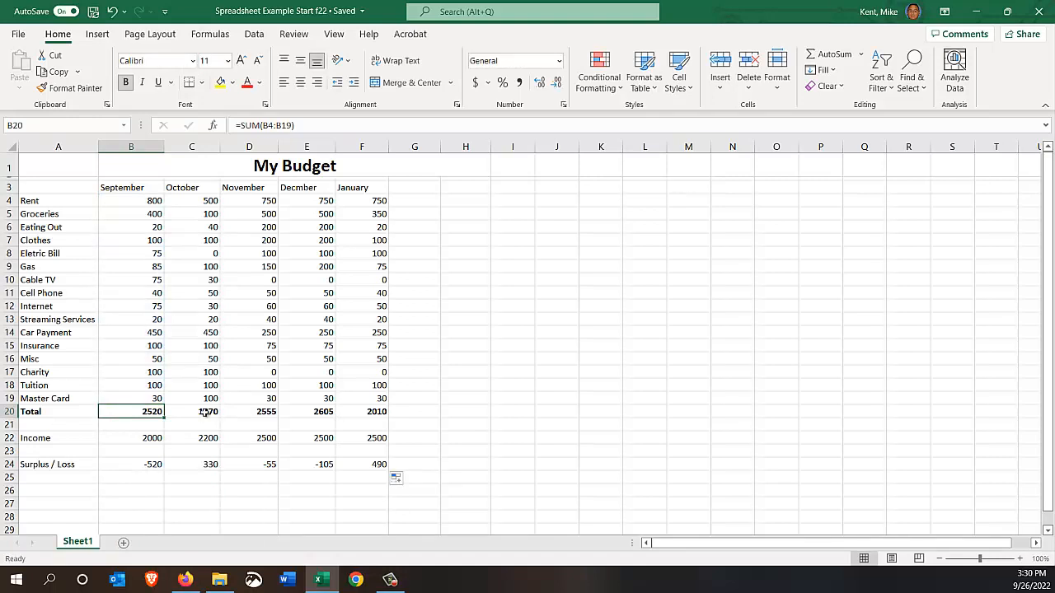
{"action": "double_click", "coordinate": [204, 412]}
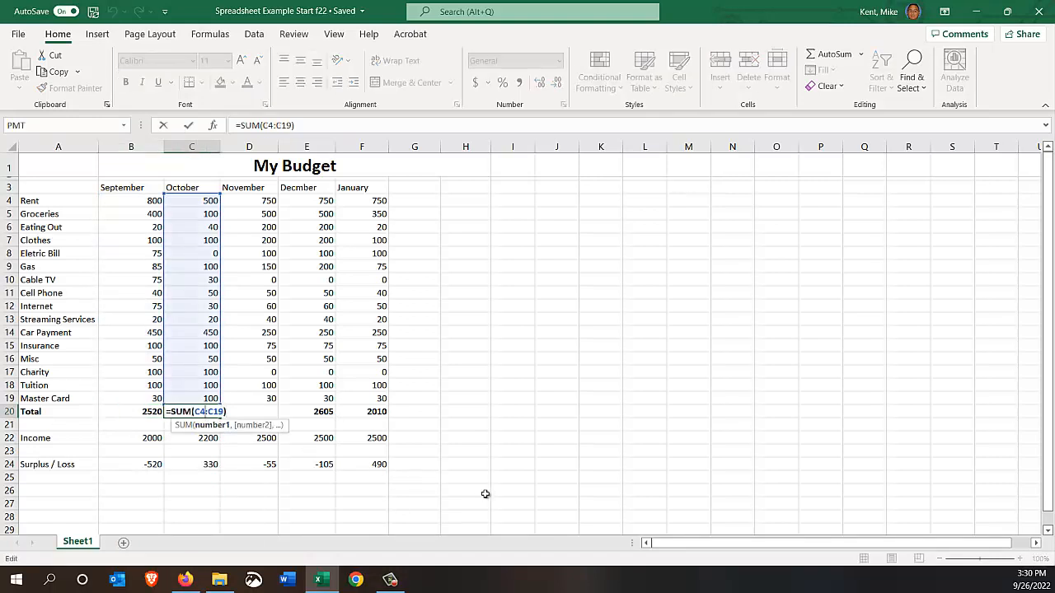
{"action": "left_click", "coordinate": [249, 413]}
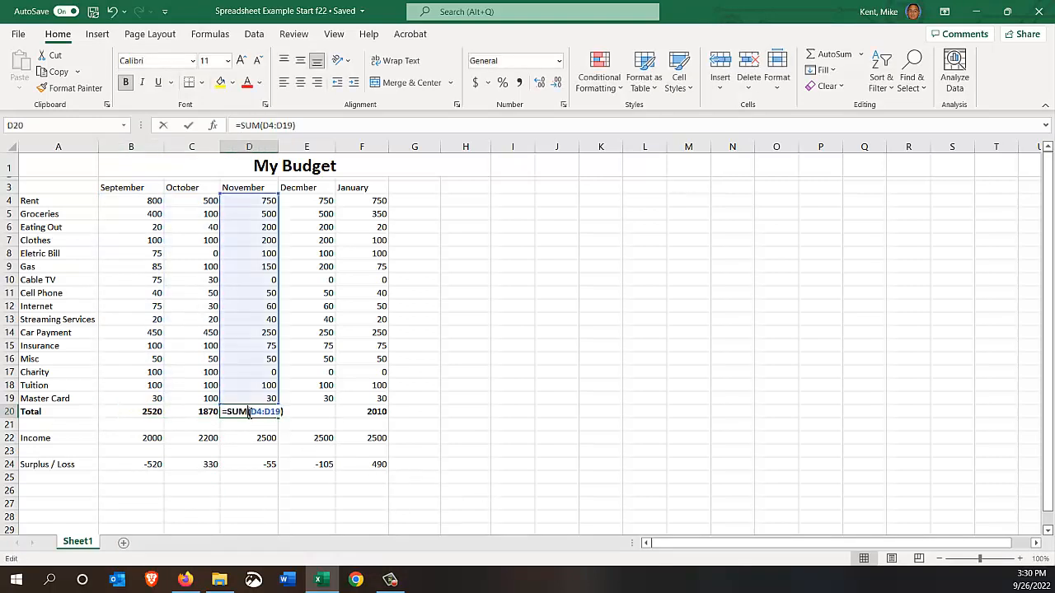
{"action": "double_click", "coordinate": [249, 414]}
{"action": "key", "text": "Escape"}
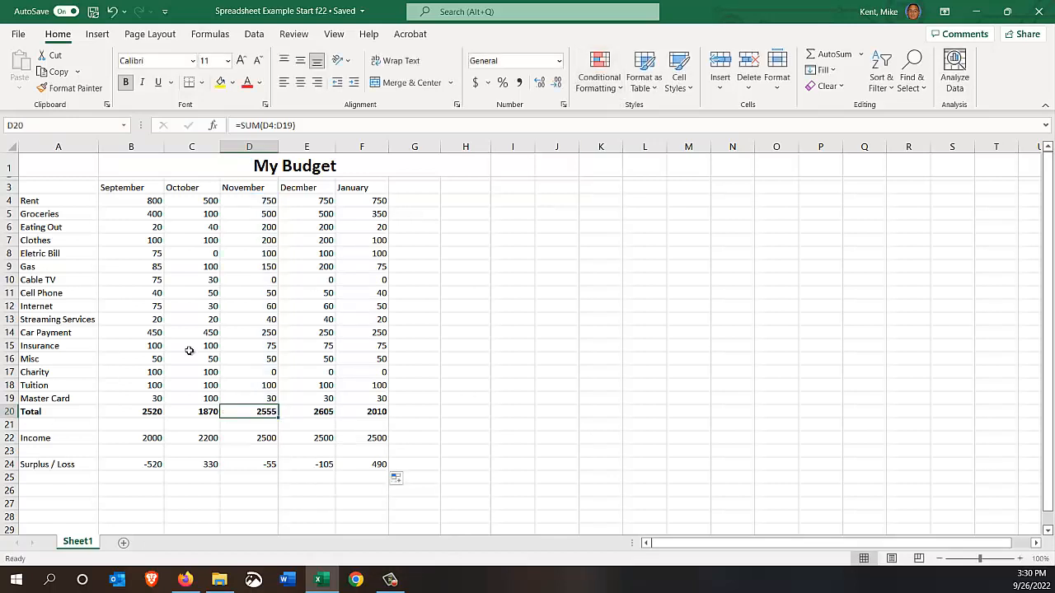
Reopen September's Total formula in B20 and highlight its full text to review the SUM syntax
{"action": "double_click", "coordinate": [148, 411]}
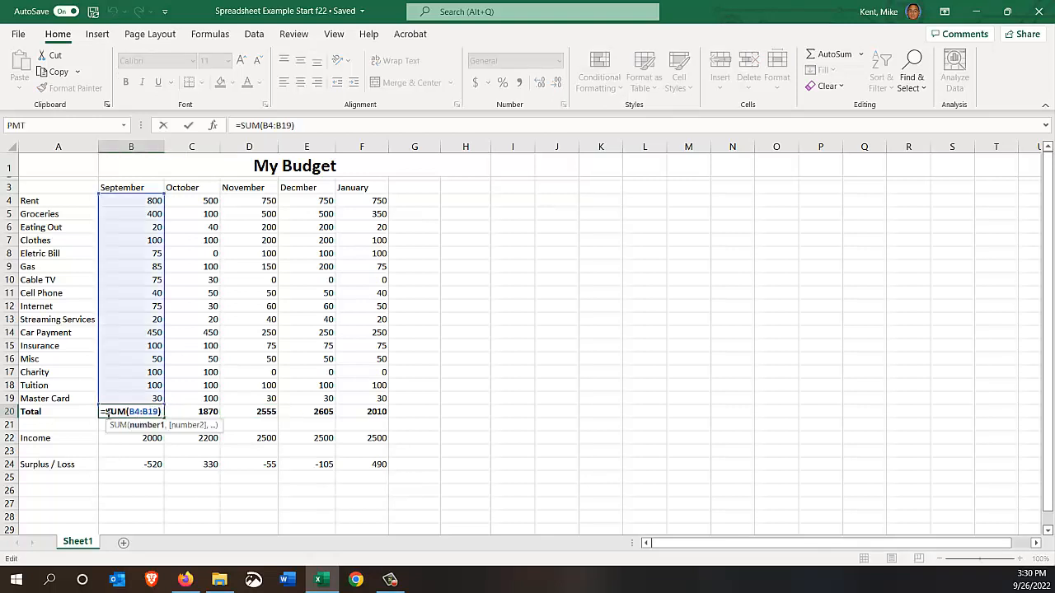
{"action": "left_click_drag", "start_coordinate": [166, 409], "coordinate": [165, 410]}
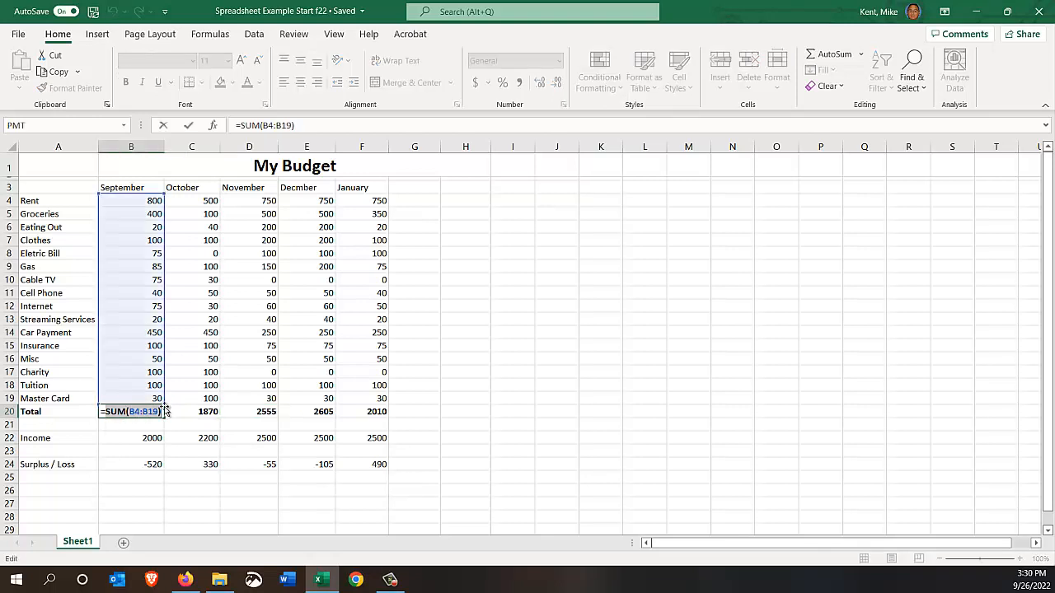
{"action": "key", "text": "Return"}
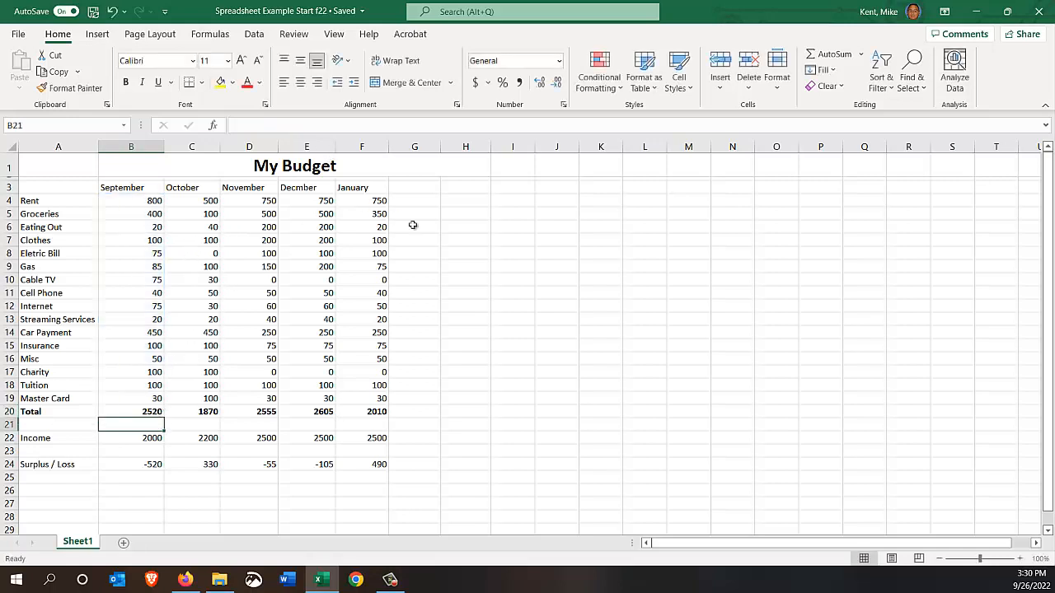
Toggle Merge & Center off and back on for the My Budget title, and italicize the title
{"action": "left_click", "coordinate": [247, 164]}
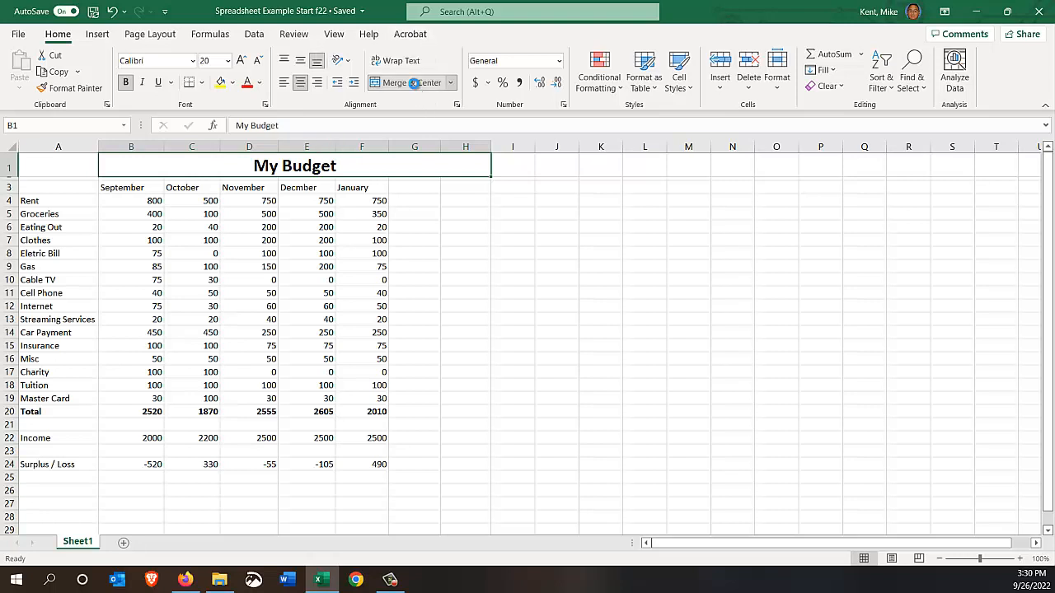
{"action": "left_click", "coordinate": [410, 83]}
{"action": "left_click", "coordinate": [410, 83]}
{"action": "left_click", "coordinate": [208, 61]}
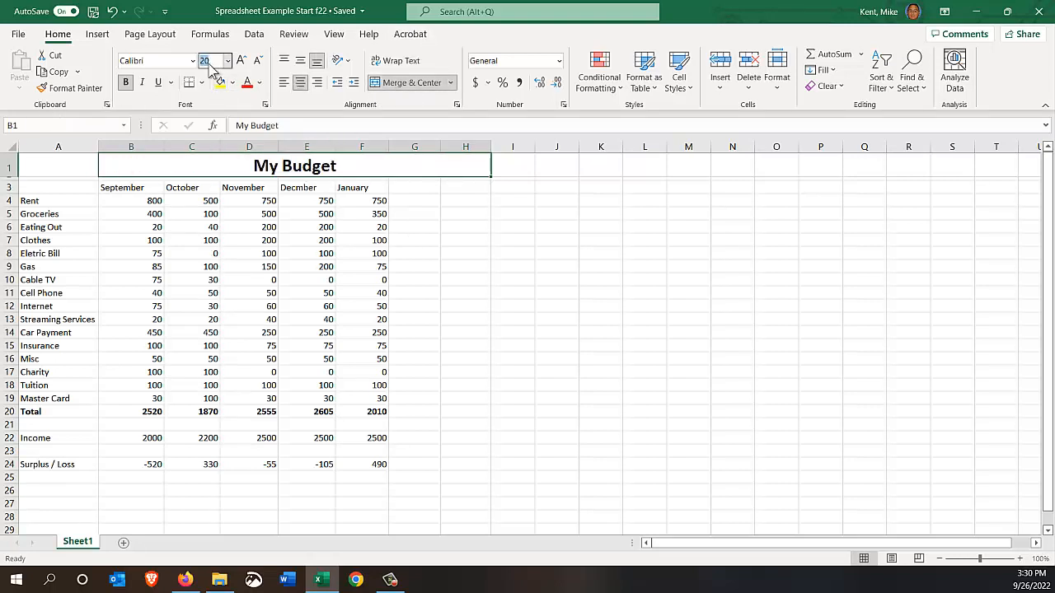
{"action": "left_click", "coordinate": [143, 83]}
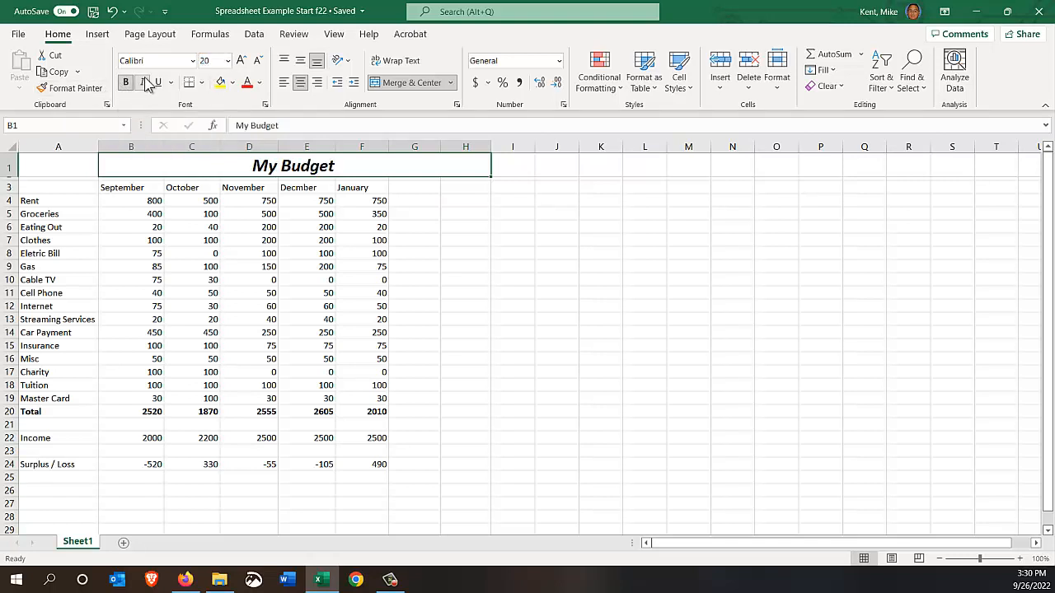
Center and bold the month headings in B3:F3
{"action": "left_click_drag", "start_coordinate": [113, 188], "coordinate": [362, 188]}
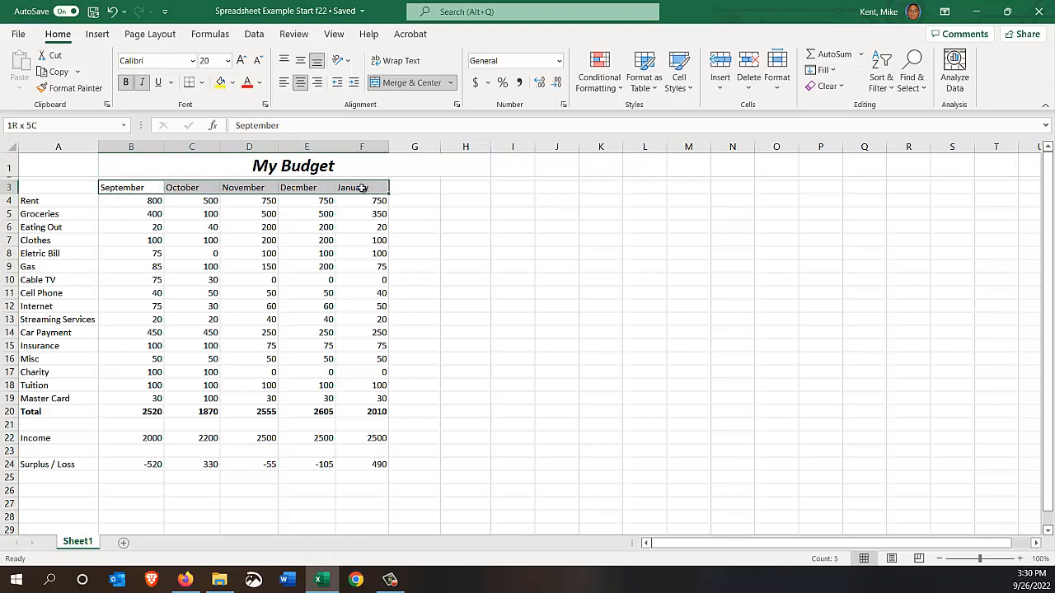
{"action": "left_click", "coordinate": [301, 83]}
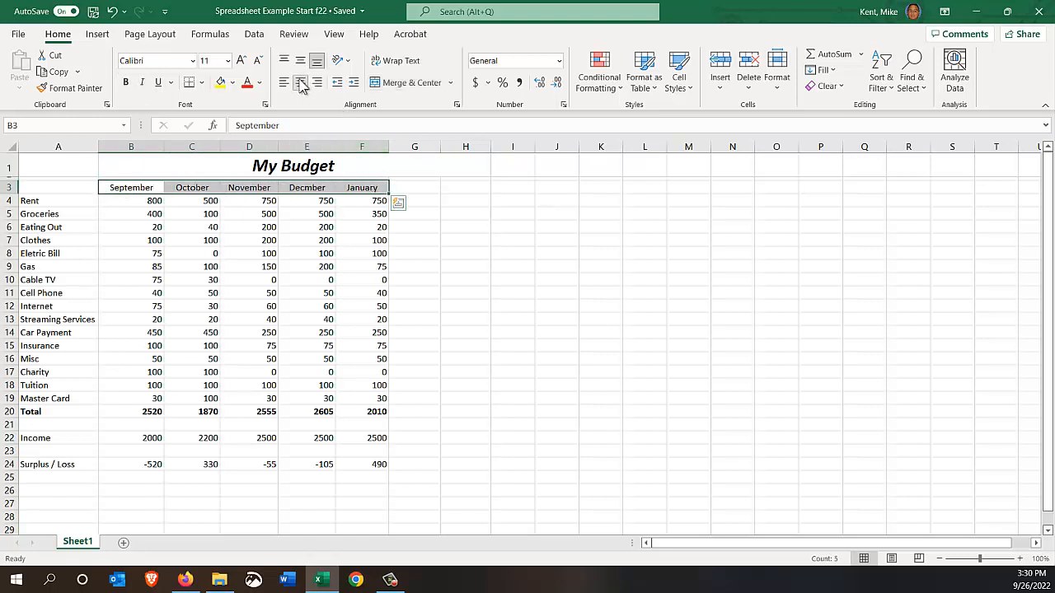
{"action": "left_click", "coordinate": [126, 82]}
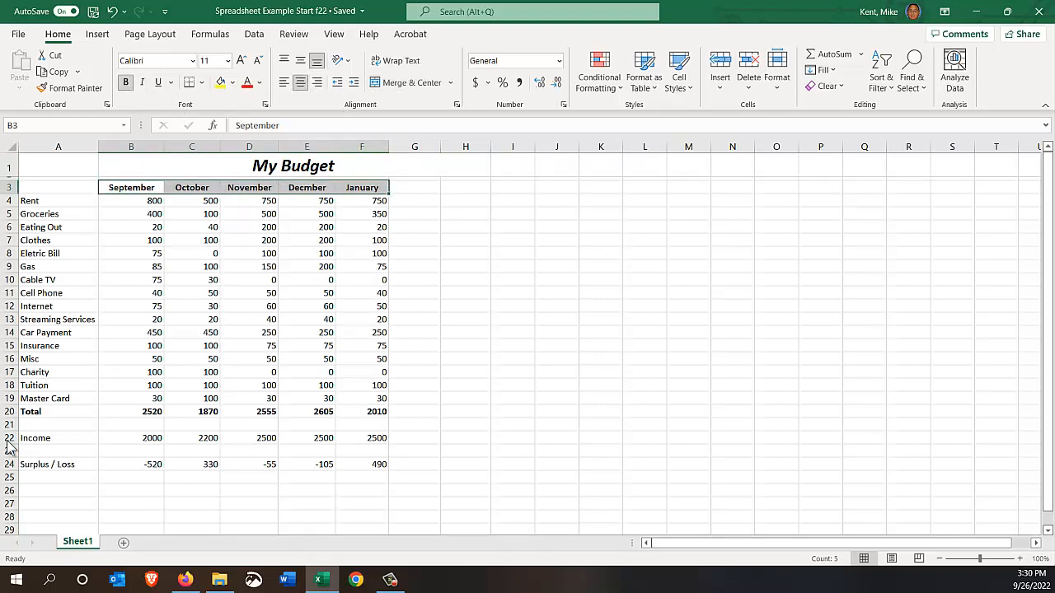
{"action": "left_click", "coordinate": [177, 321]}
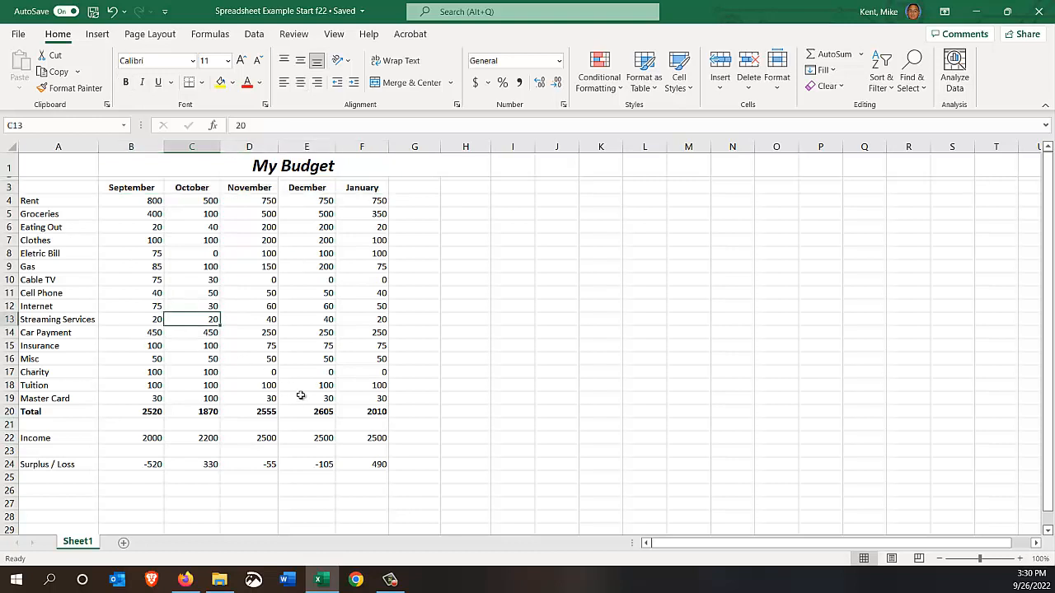
Apply the Accounting number format with no decimal places to the budget figures in B4:F24
{"action": "left_click_drag", "start_coordinate": [116, 202], "coordinate": [383, 470]}
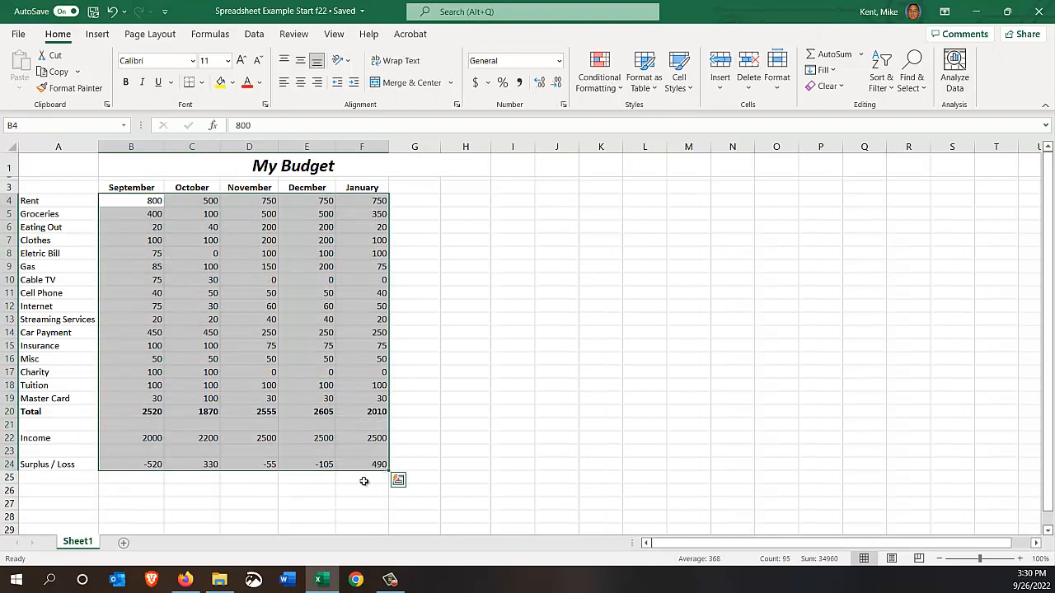
{"action": "left_click", "coordinate": [475, 86]}
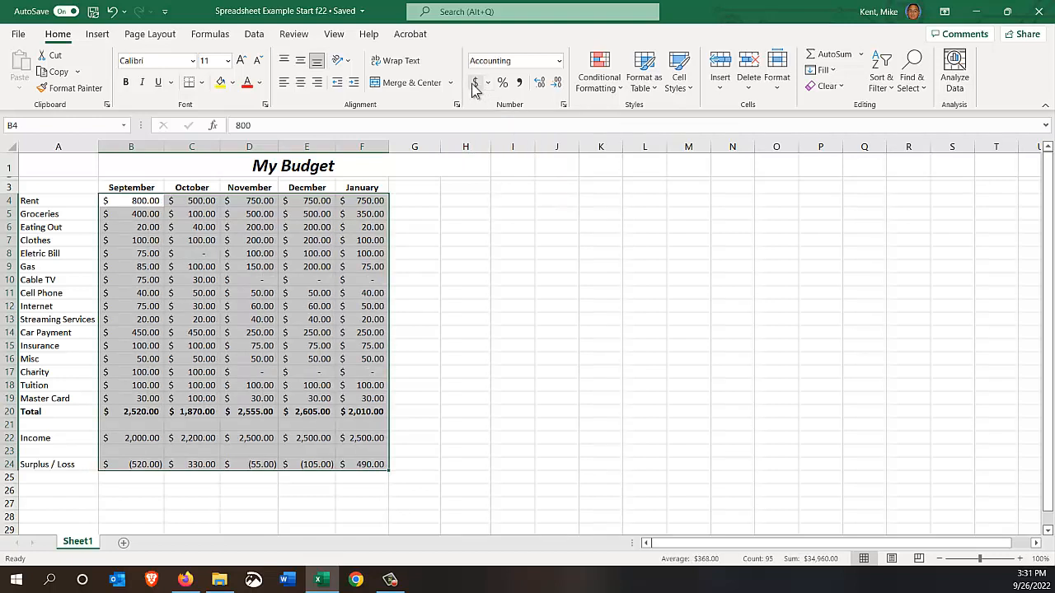
{"action": "left_click", "coordinate": [557, 85]}
{"action": "left_click", "coordinate": [557, 85]}
{"action": "left_click", "coordinate": [527, 281]}
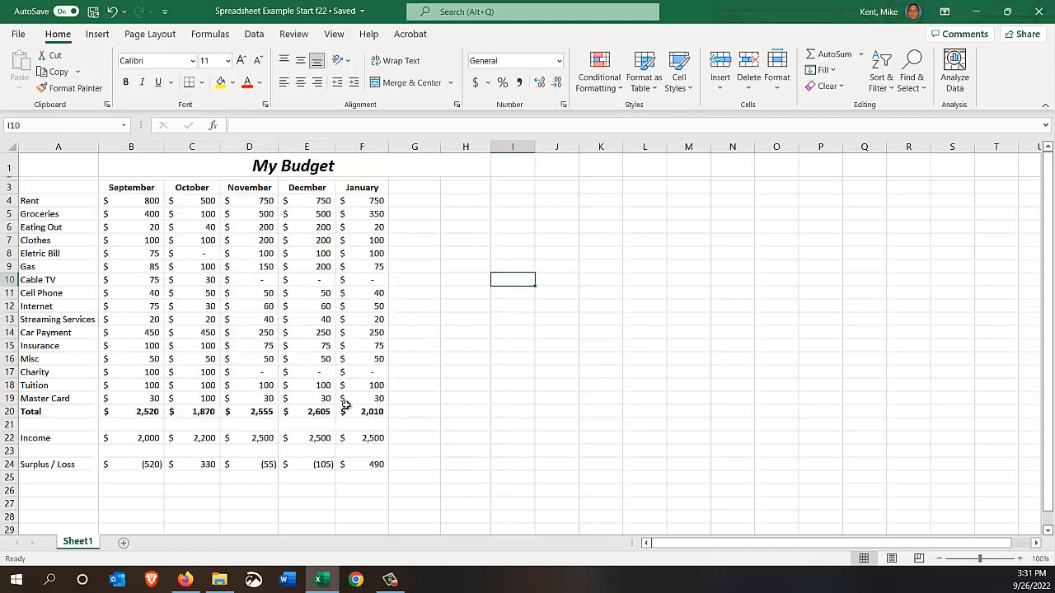
Change the number format of the budget figures in B4:F24 to Currency
{"action": "left_click_drag", "start_coordinate": [116, 200], "coordinate": [361, 465]}
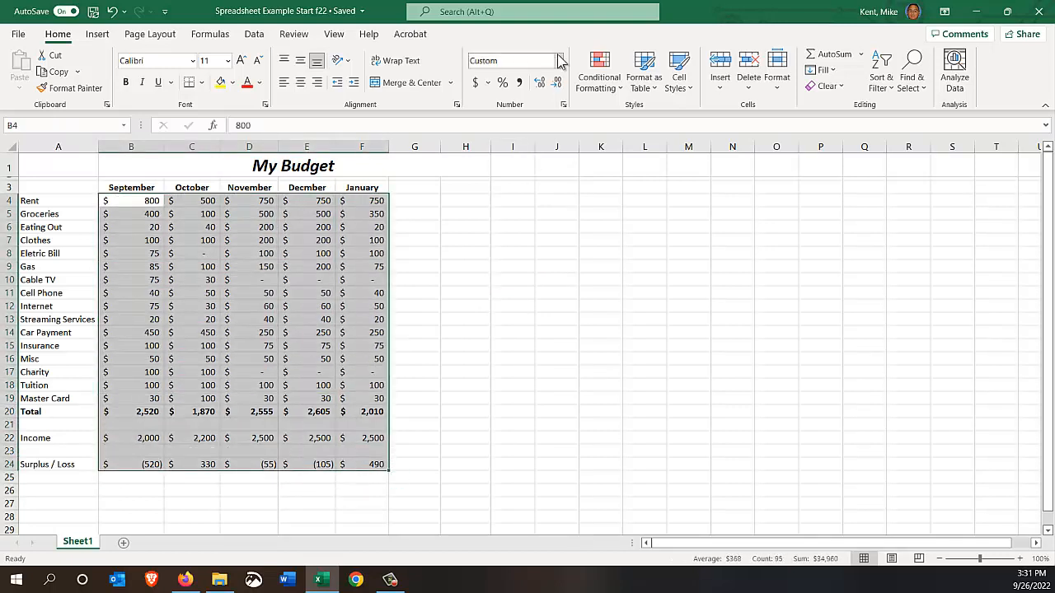
{"action": "left_click", "coordinate": [559, 62]}
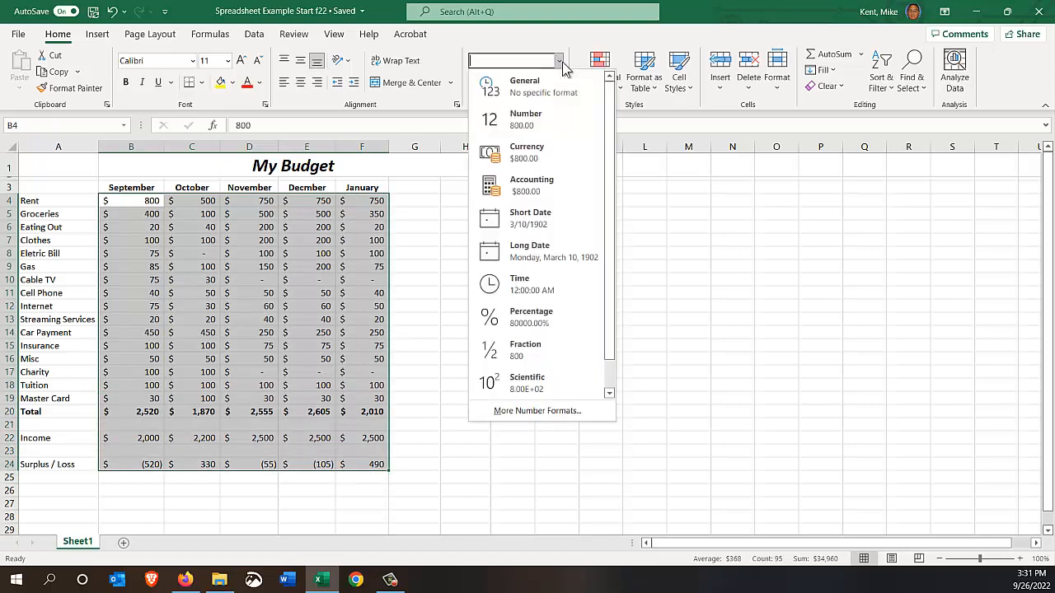
{"action": "left_click", "coordinate": [532, 158]}
{"action": "left_click", "coordinate": [466, 368]}
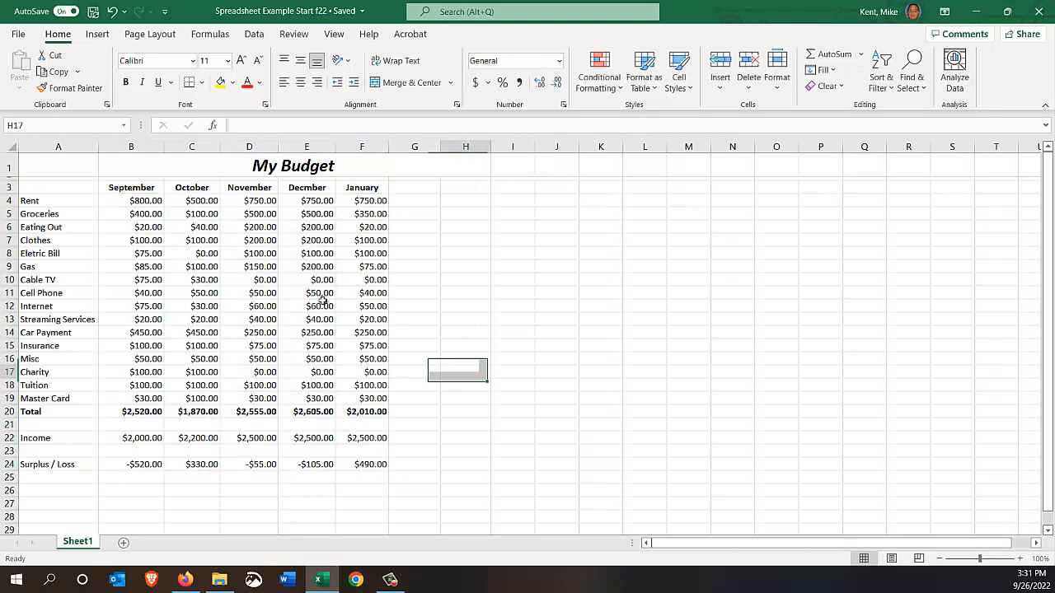
Set the font color of the expense labels in A4:A19 to Blue, Accent 5, Darker 25%
{"action": "left_click", "coordinate": [127, 201]}
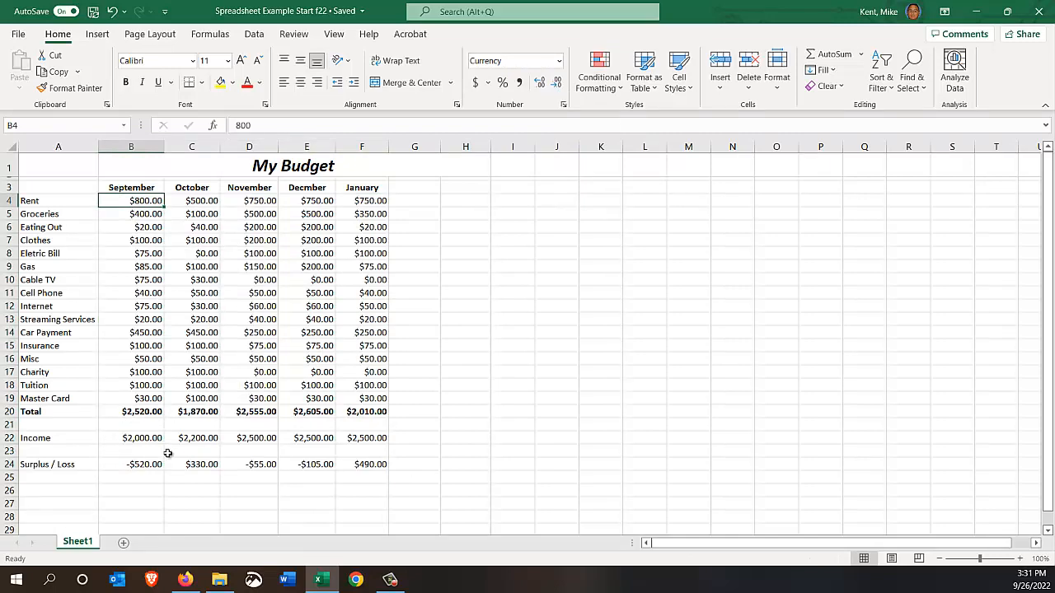
{"action": "scroll", "coordinate": [167, 453], "scroll_direction": "up", "scroll_amount": 3, "text": "ctrl"}
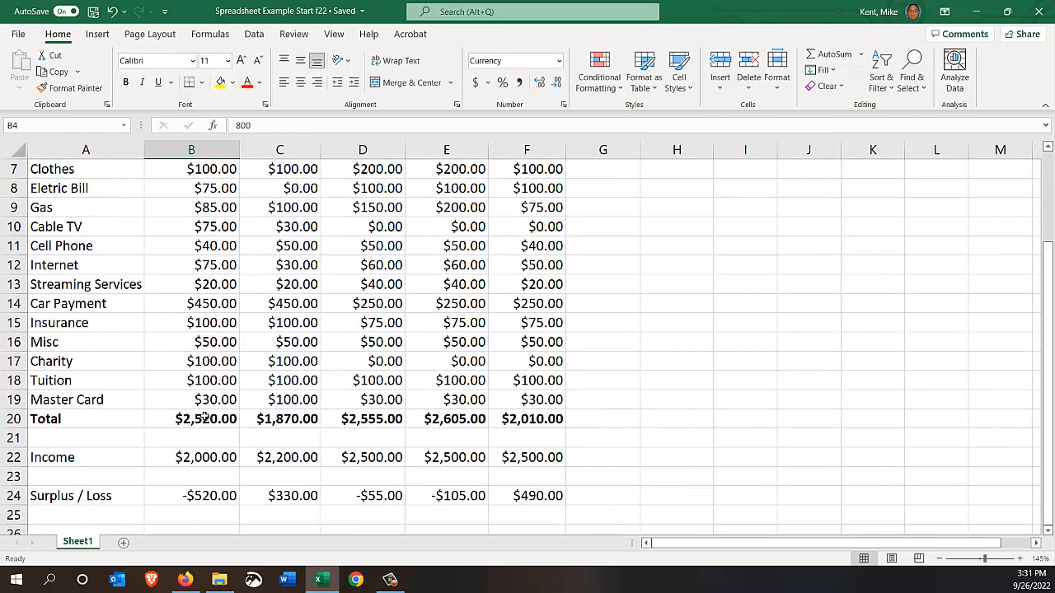
{"action": "left_click", "coordinate": [204, 417]}
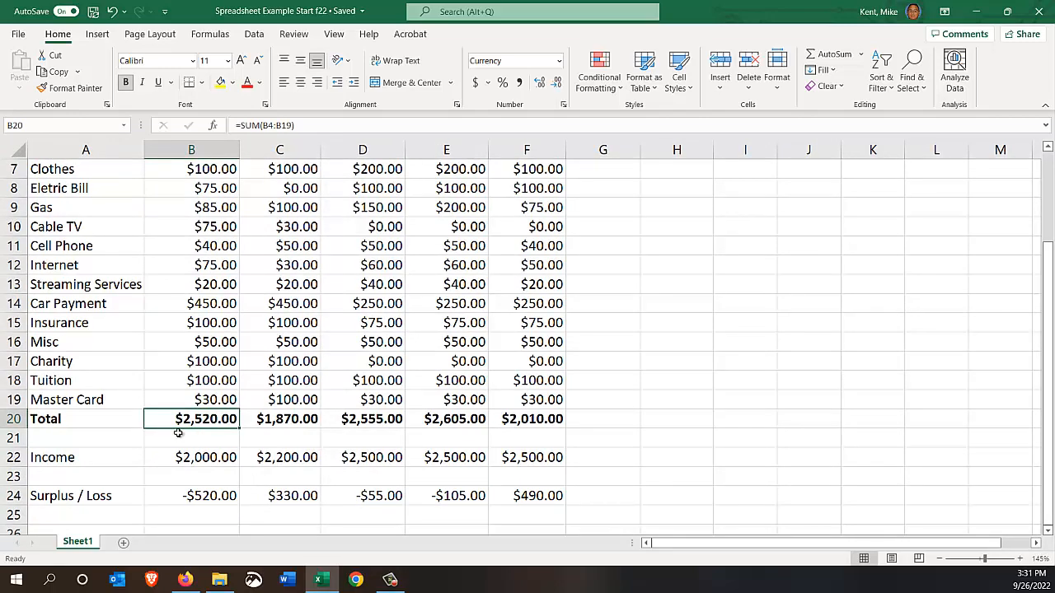
{"action": "scroll", "coordinate": [202, 445], "scroll_direction": "up", "scroll_amount": 2}
{"action": "scroll", "coordinate": [263, 379], "scroll_direction": "down", "scroll_amount": 2, "text": "ctrl"}
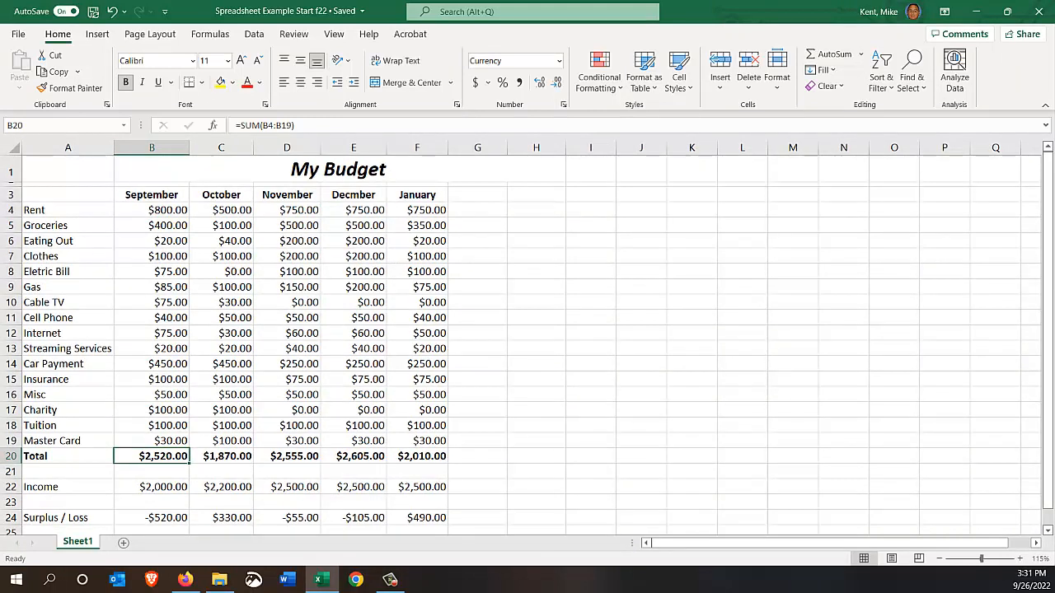
{"action": "left_click_drag", "start_coordinate": [50, 212], "coordinate": [72, 441]}
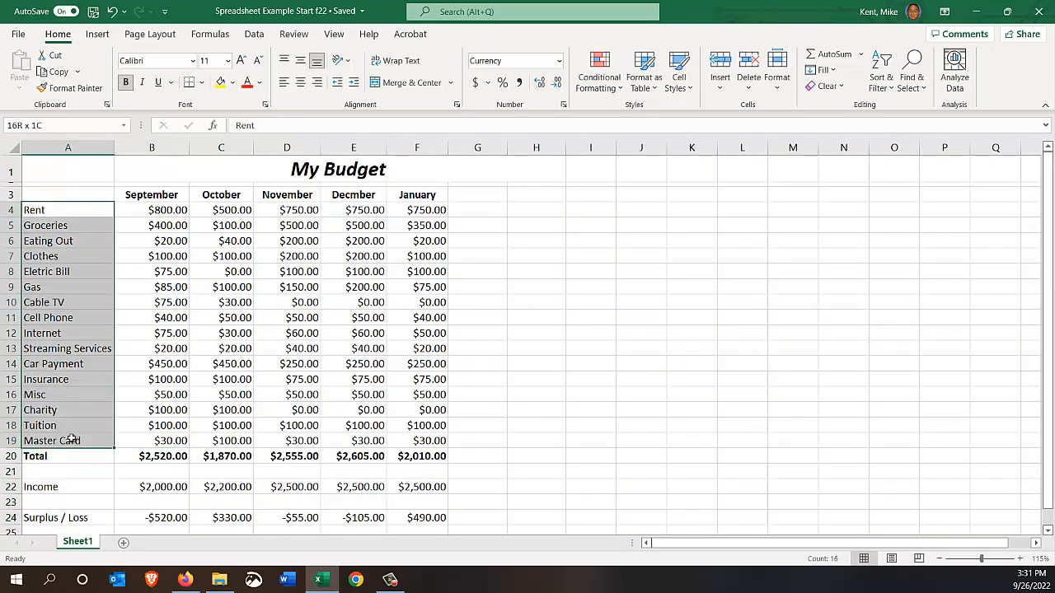
{"action": "left_click", "coordinate": [259, 82]}
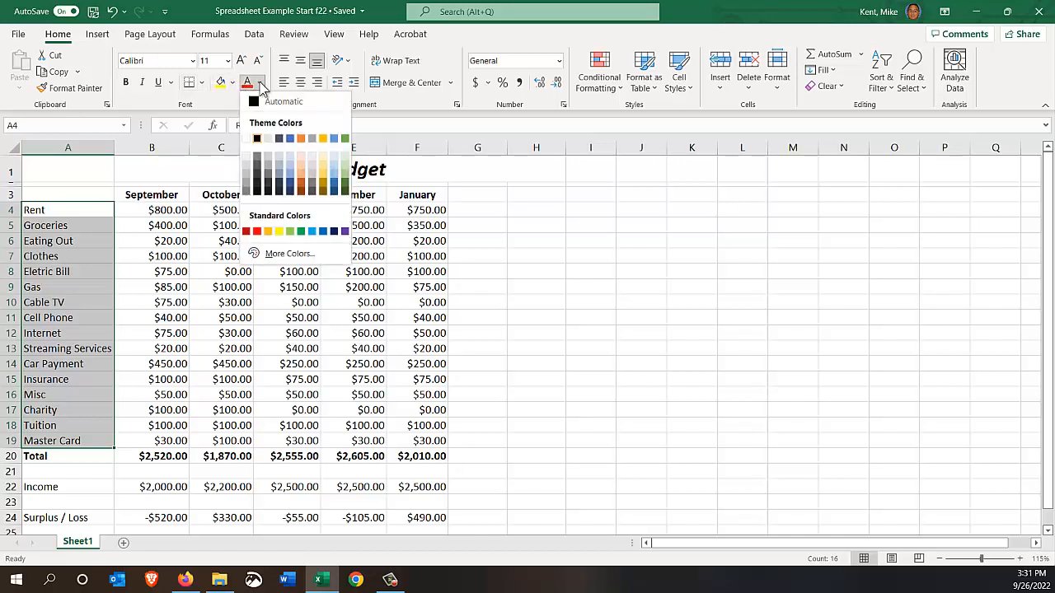
{"action": "left_click", "coordinate": [335, 186]}
{"action": "left_click", "coordinate": [413, 347]}
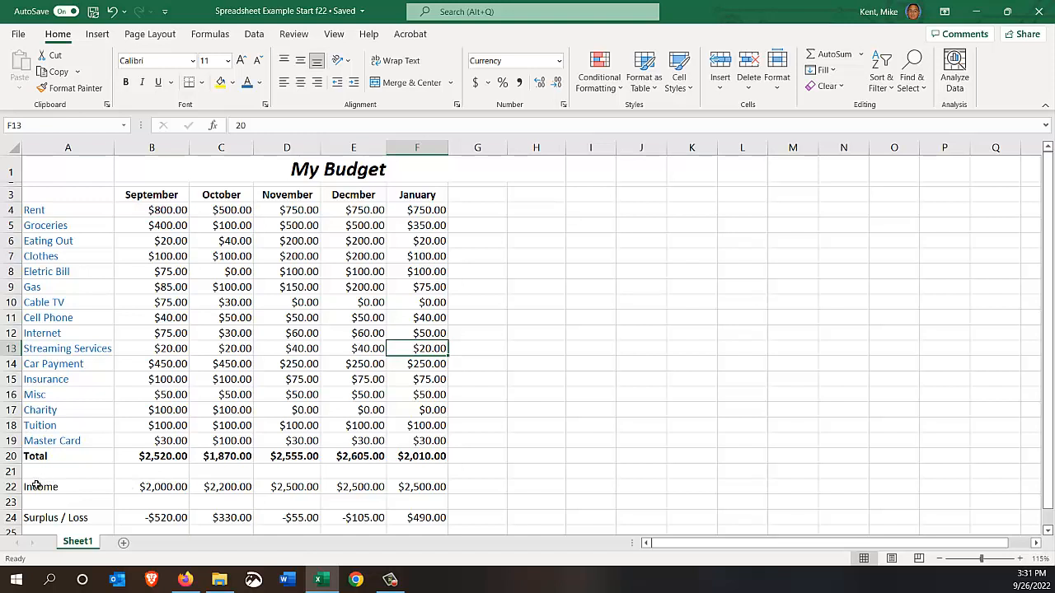
Make the Income row, A22:F22, green and bold
{"action": "left_click_drag", "start_coordinate": [36, 486], "coordinate": [424, 491]}
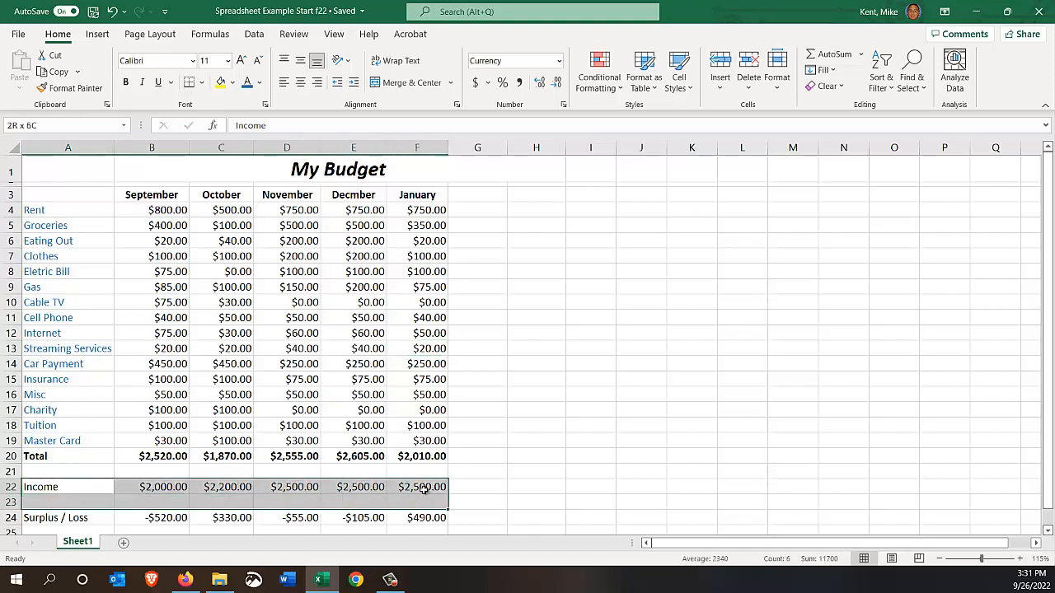
{"action": "left_click", "coordinate": [259, 84]}
{"action": "left_click", "coordinate": [347, 138]}
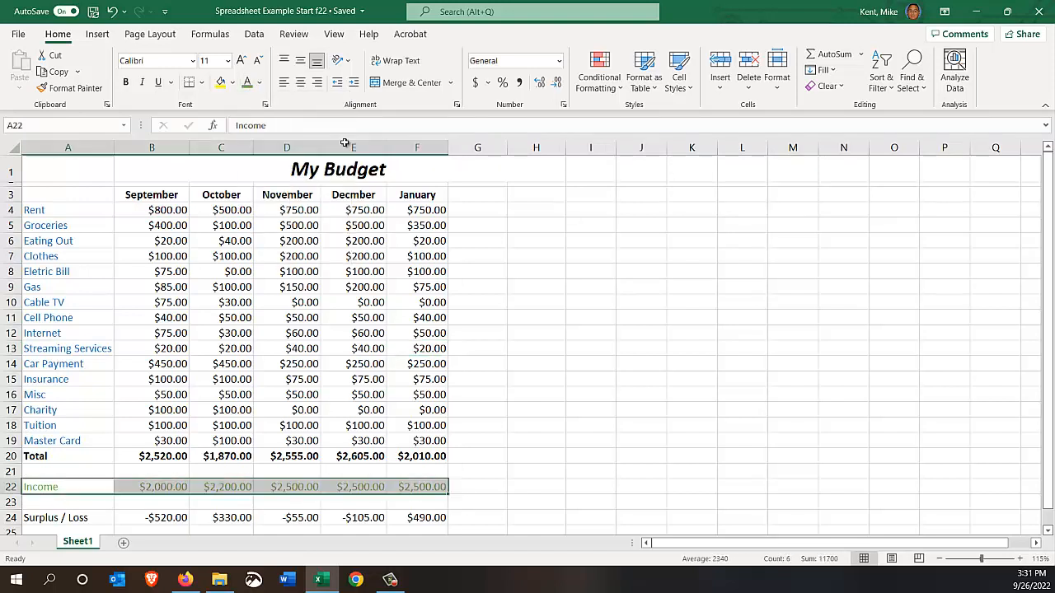
{"action": "left_click", "coordinate": [519, 322]}
{"action": "left_click_drag", "start_coordinate": [51, 487], "coordinate": [437, 490]}
{"action": "left_click", "coordinate": [125, 81]}
{"action": "left_click", "coordinate": [569, 394]}
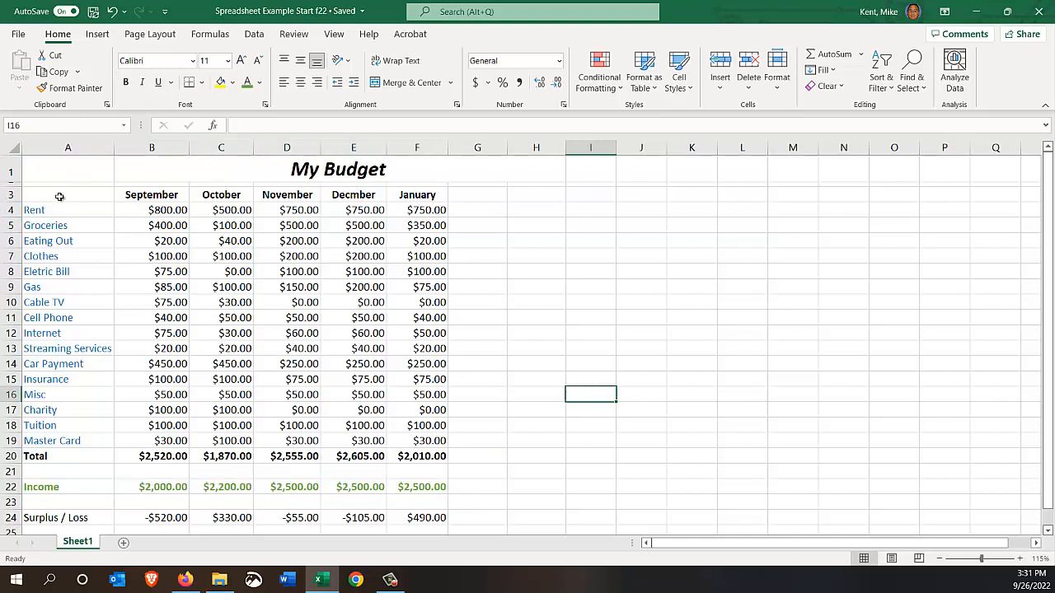
Add a bottom border under the month heading row across A3:F3
{"action": "left_click_drag", "start_coordinate": [45, 196], "coordinate": [416, 196]}
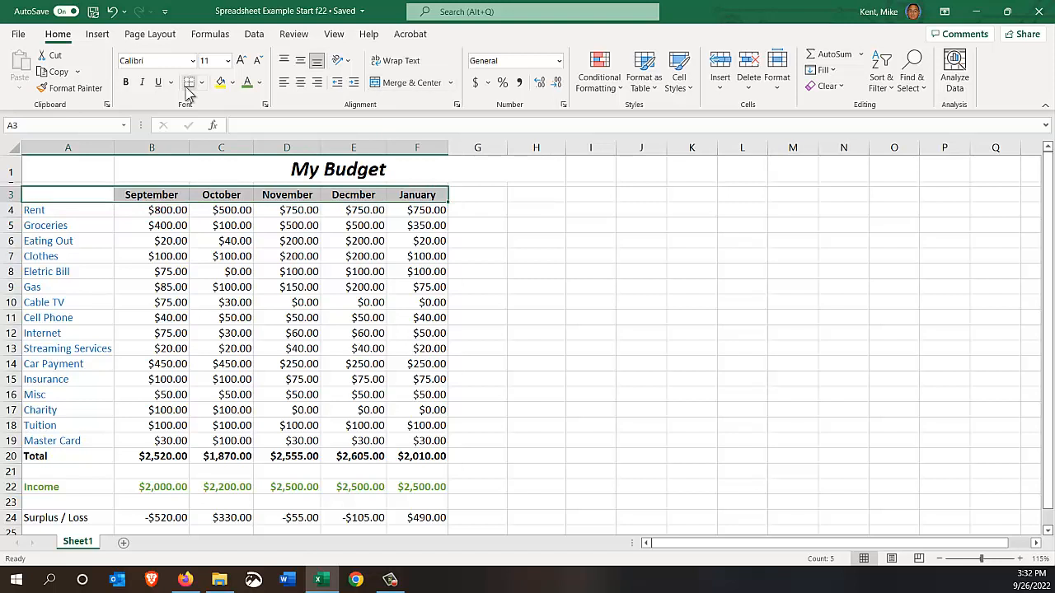
{"action": "left_click", "coordinate": [723, 415]}
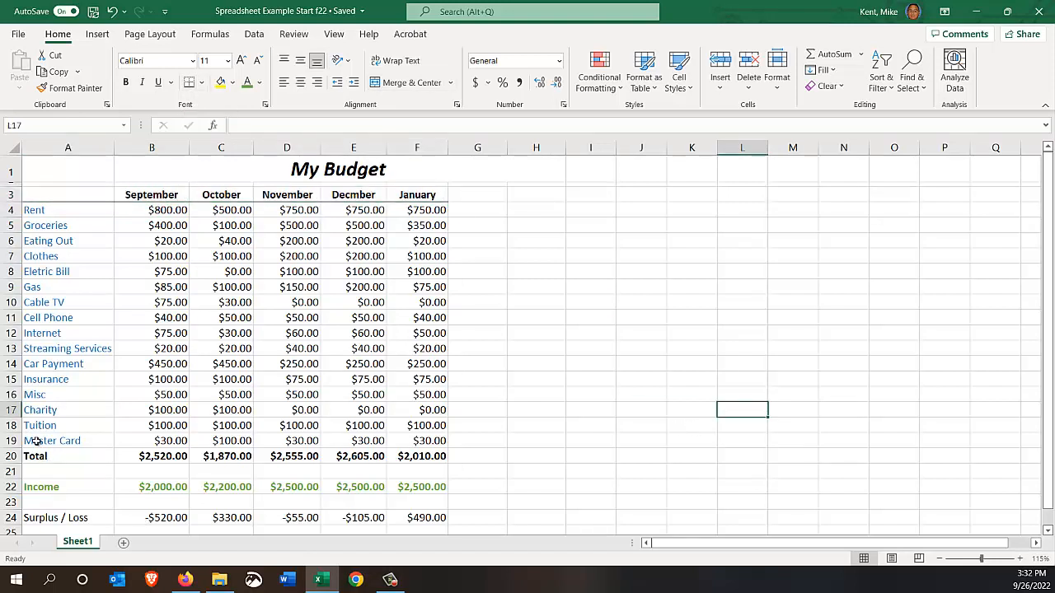
Add a bottom border under the Master Card row across A19:F19
{"action": "left_click_drag", "start_coordinate": [36, 442], "coordinate": [406, 441]}
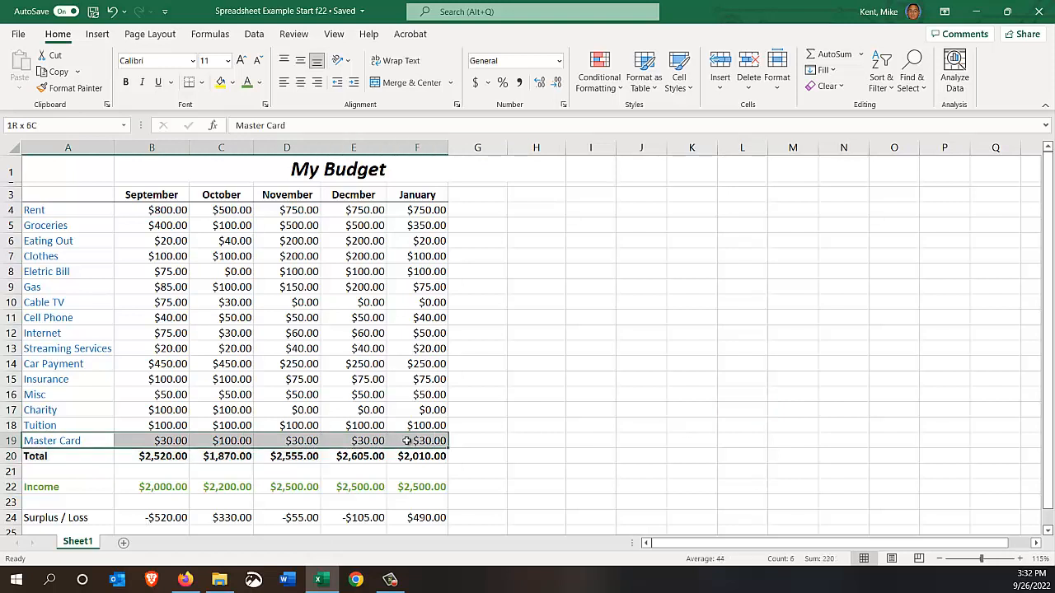
{"action": "left_click", "coordinate": [188, 83]}
{"action": "left_click", "coordinate": [651, 368]}
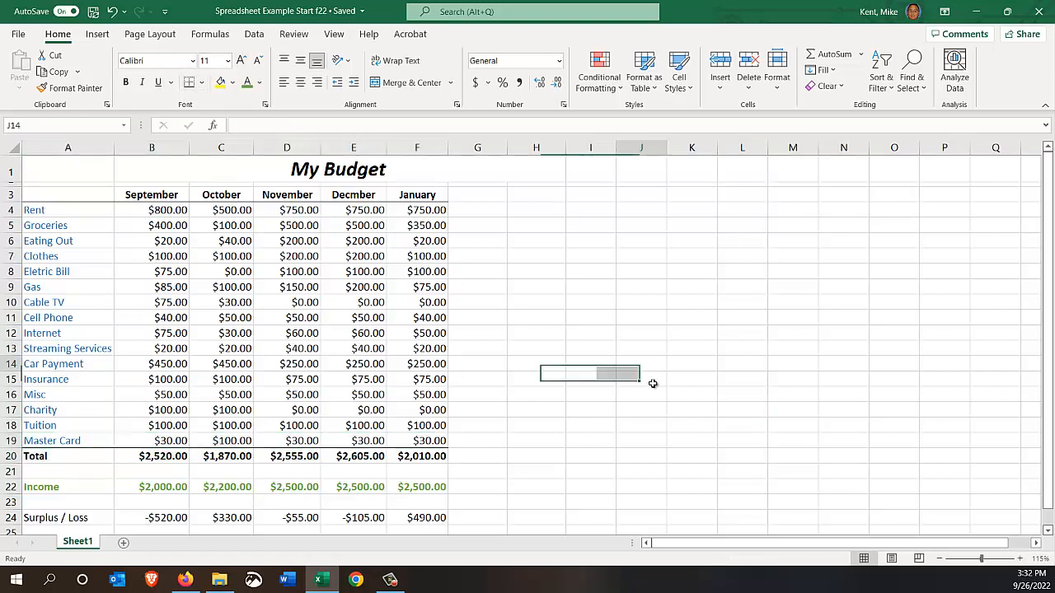
Highlight the Surplus / Loss row, A24:F24, with a yellow fill
{"action": "left_click_drag", "start_coordinate": [53, 442], "coordinate": [419, 205]}
{"action": "left_click", "coordinate": [37, 456]}
{"action": "left_click_drag", "start_coordinate": [37, 456], "coordinate": [431, 454]}
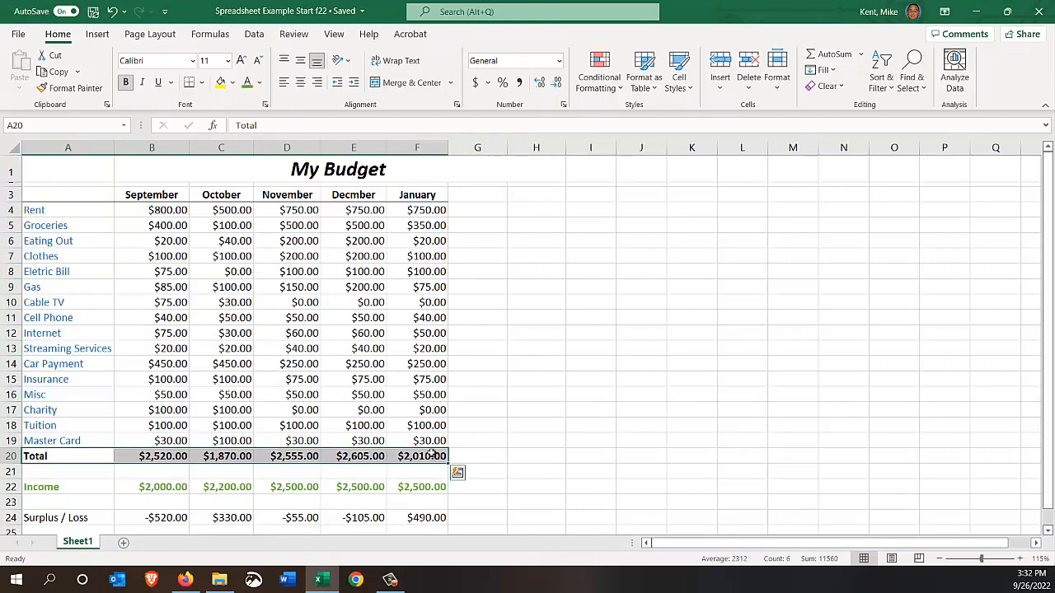
{"action": "scroll", "coordinate": [432, 454], "scroll_direction": "down", "scroll_amount": 1}
{"action": "scroll", "coordinate": [432, 454], "scroll_direction": "up", "scroll_amount": 1}
{"action": "left_click_drag", "start_coordinate": [74, 517], "coordinate": [430, 517]}
{"action": "left_click", "coordinate": [220, 82]}
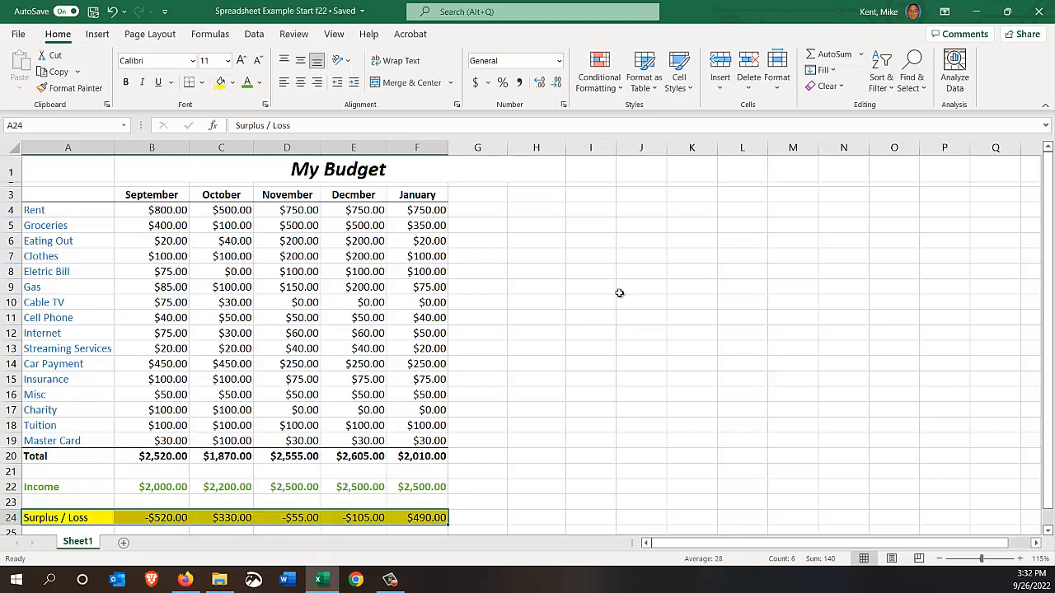
{"action": "left_click", "coordinate": [635, 288]}
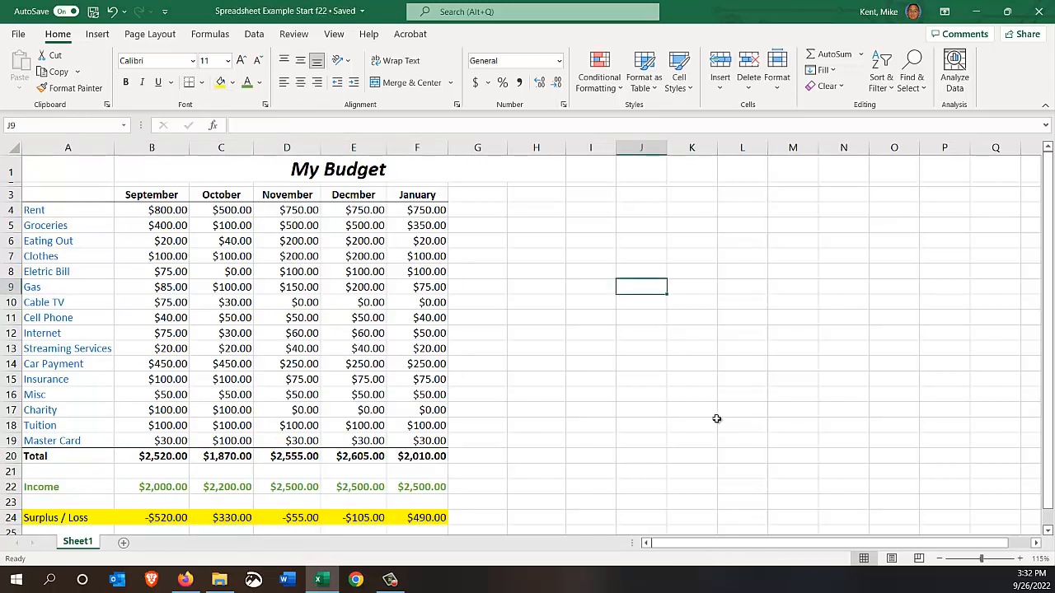
Unmerge the My Budget title and merge and center it across A1:F1
{"action": "left_click", "coordinate": [319, 172]}
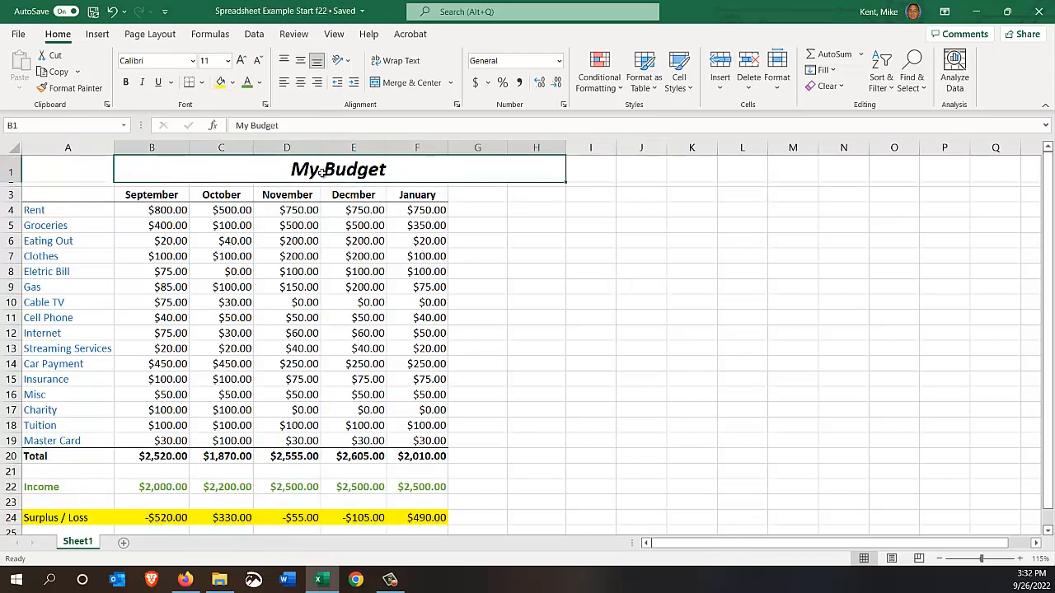
{"action": "left_click", "coordinate": [384, 83]}
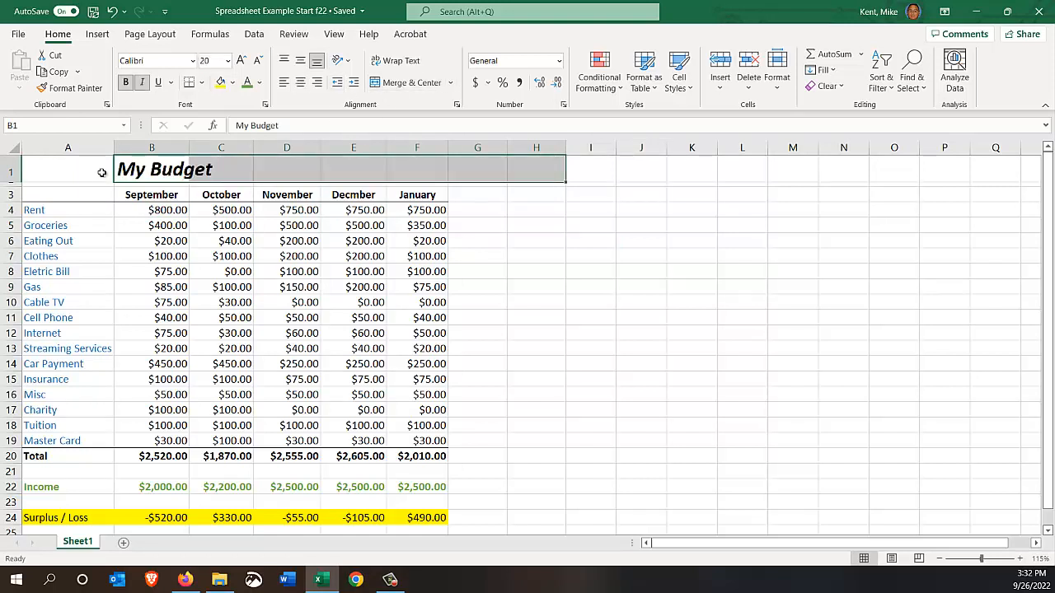
{"action": "left_click", "coordinate": [76, 171]}
{"action": "left_click_drag", "start_coordinate": [76, 171], "coordinate": [413, 170]}
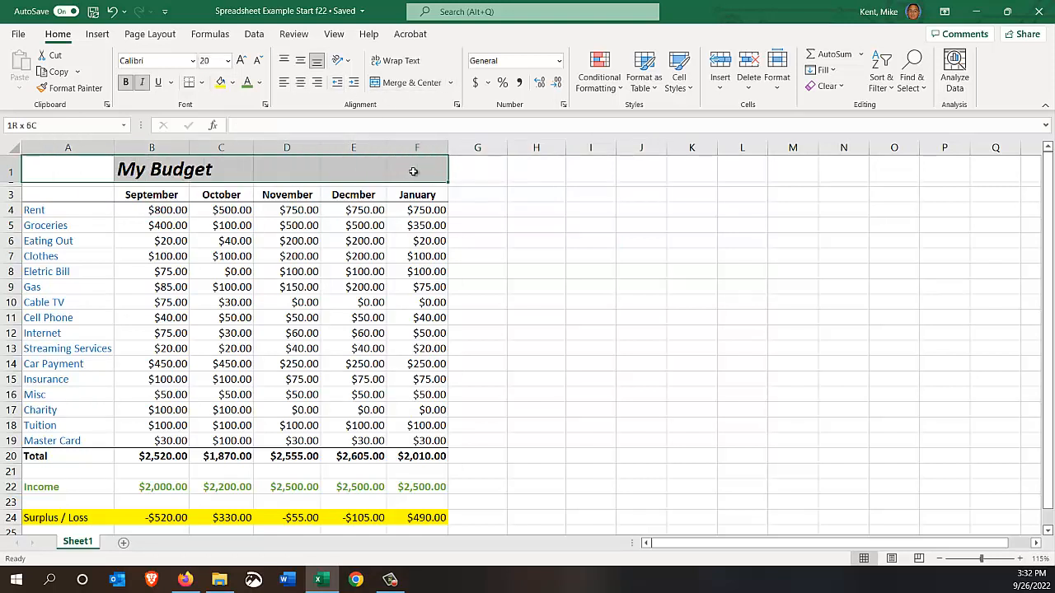
{"action": "left_click", "coordinate": [410, 83]}
{"action": "left_click", "coordinate": [614, 376]}
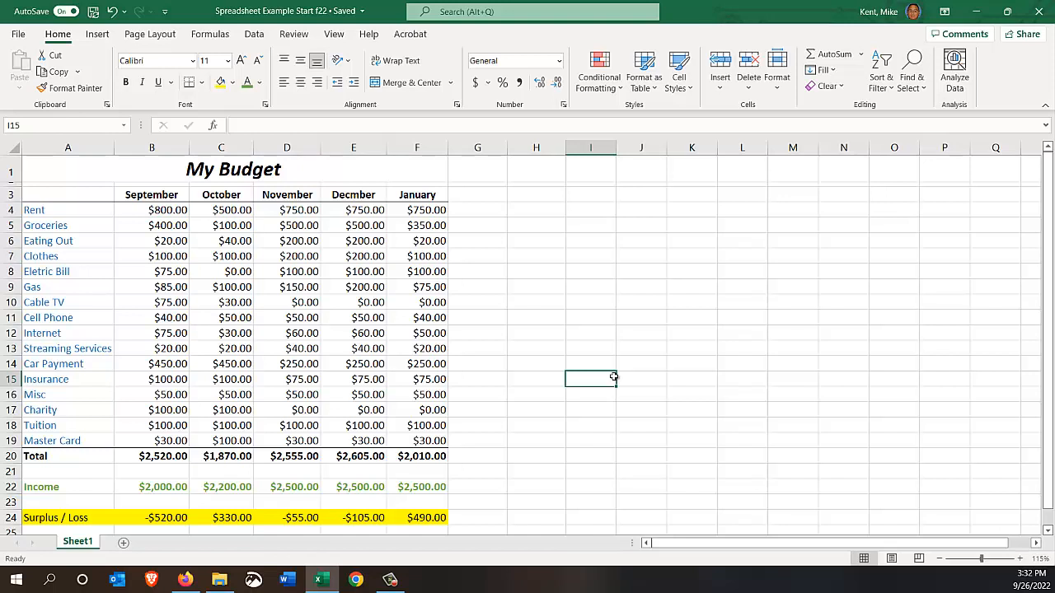
Review the Total row's SUM formula, the September surplus/loss formula, the title, the month heading and the expense labels
{"action": "double_click", "coordinate": [167, 452]}
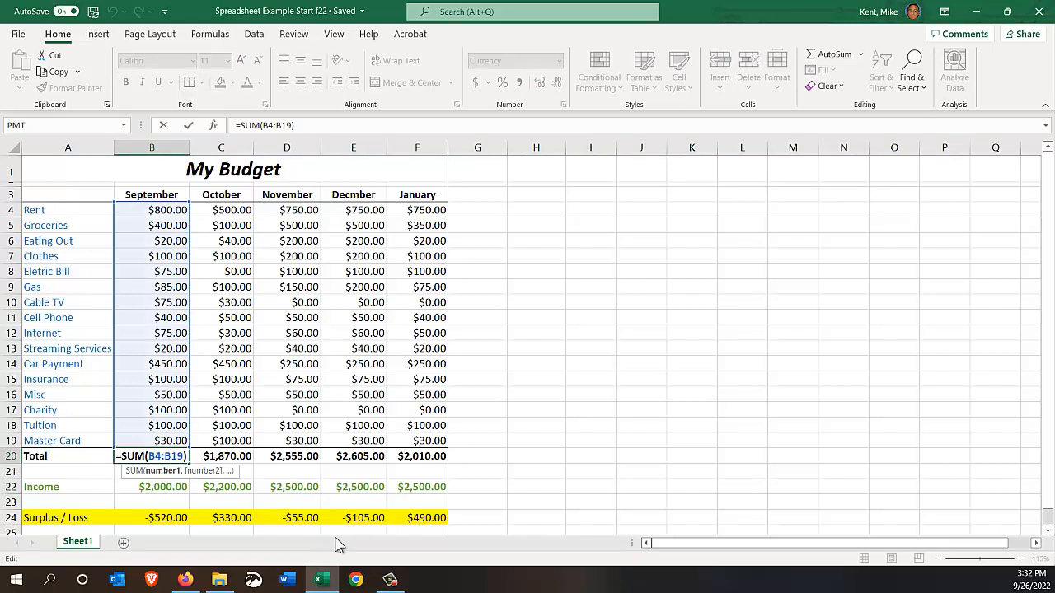
{"action": "key", "text": "Return"}
{"action": "left_click_drag", "start_coordinate": [157, 456], "coordinate": [402, 453]}
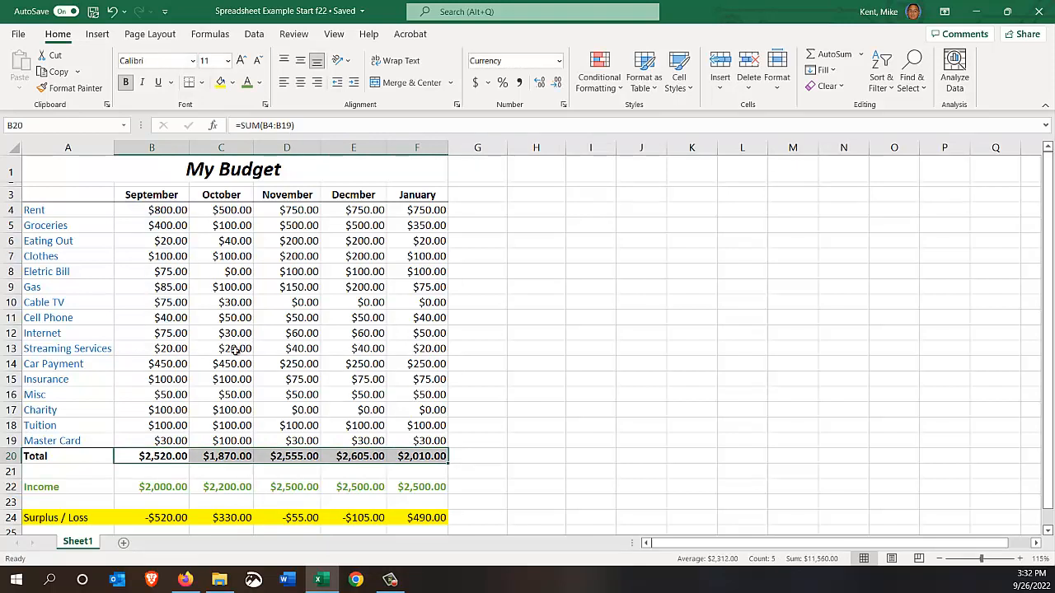
{"action": "left_click", "coordinate": [174, 518]}
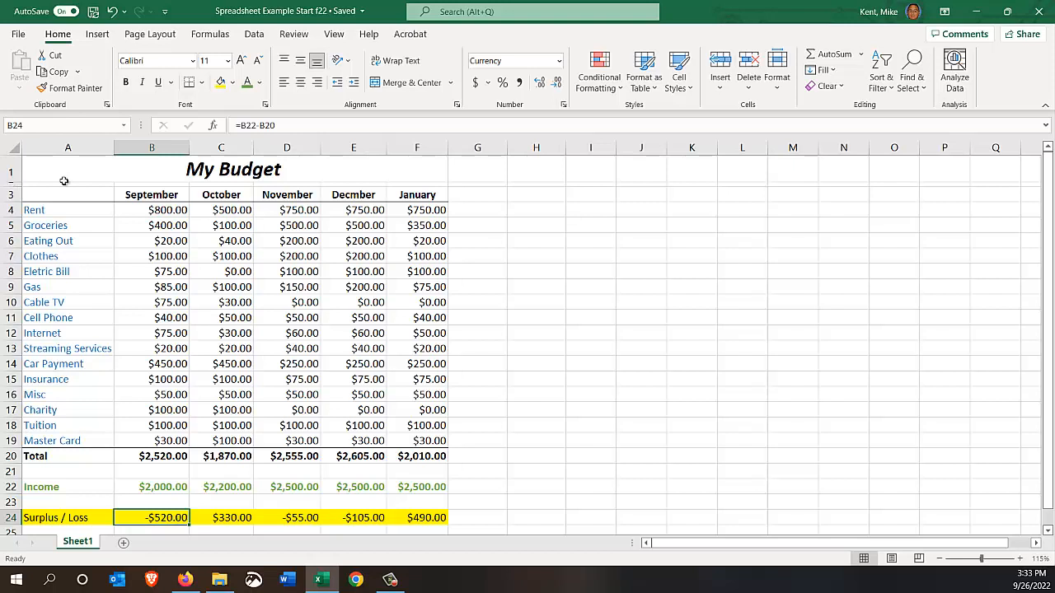
{"action": "left_click", "coordinate": [222, 169]}
{"action": "left_click", "coordinate": [166, 195]}
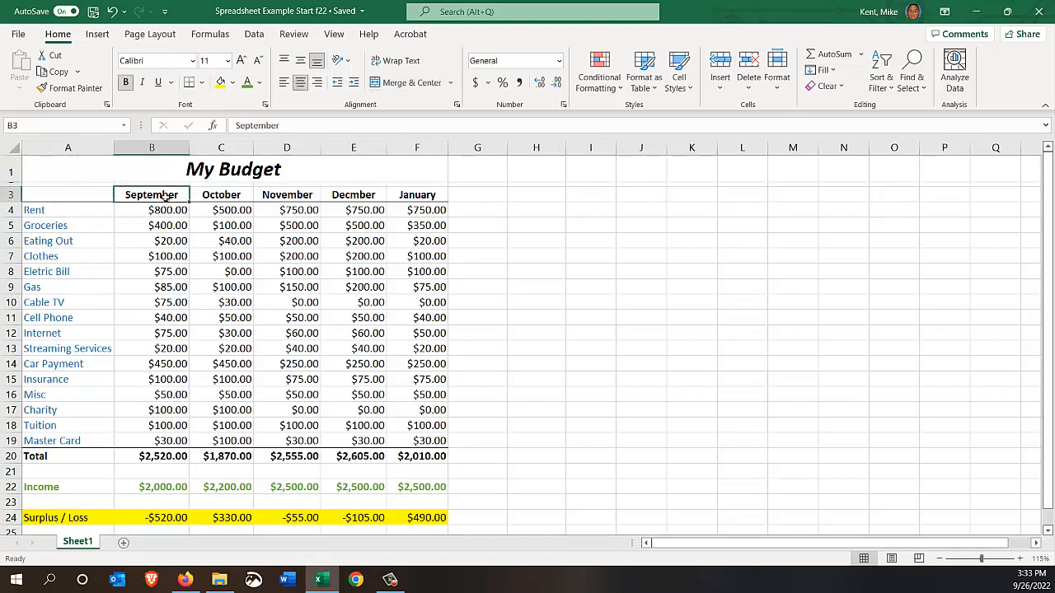
{"action": "left_click_drag", "start_coordinate": [28, 216], "coordinate": [62, 441]}
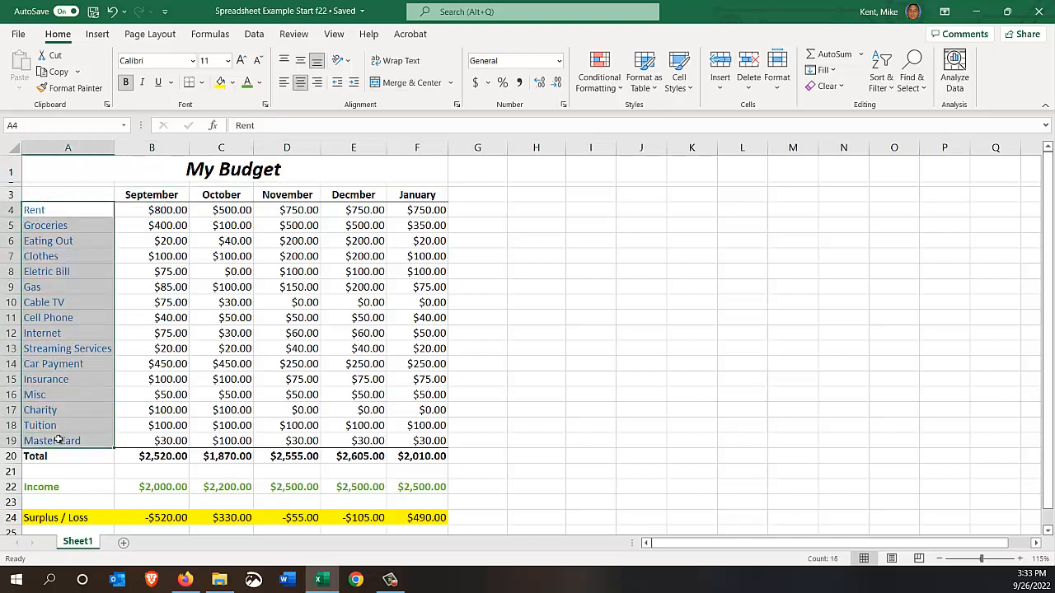
Format B4:F24 as Currency with two decimal places and negative numbers shown in red parentheses
{"action": "left_click", "coordinate": [150, 271]}
{"action": "left_click_drag", "start_coordinate": [151, 211], "coordinate": [408, 518]}
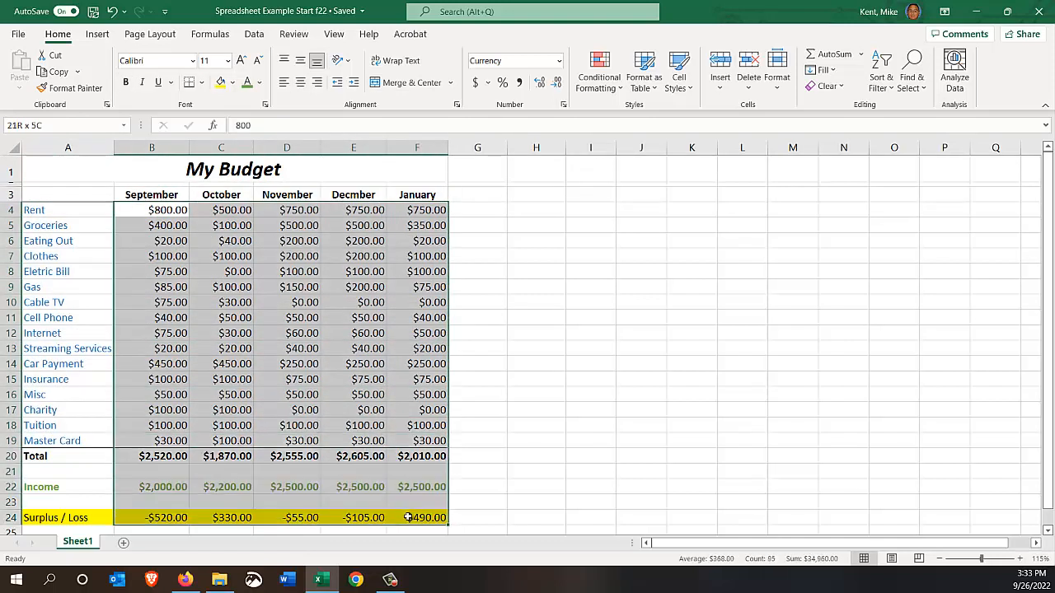
{"action": "left_click", "coordinate": [558, 61]}
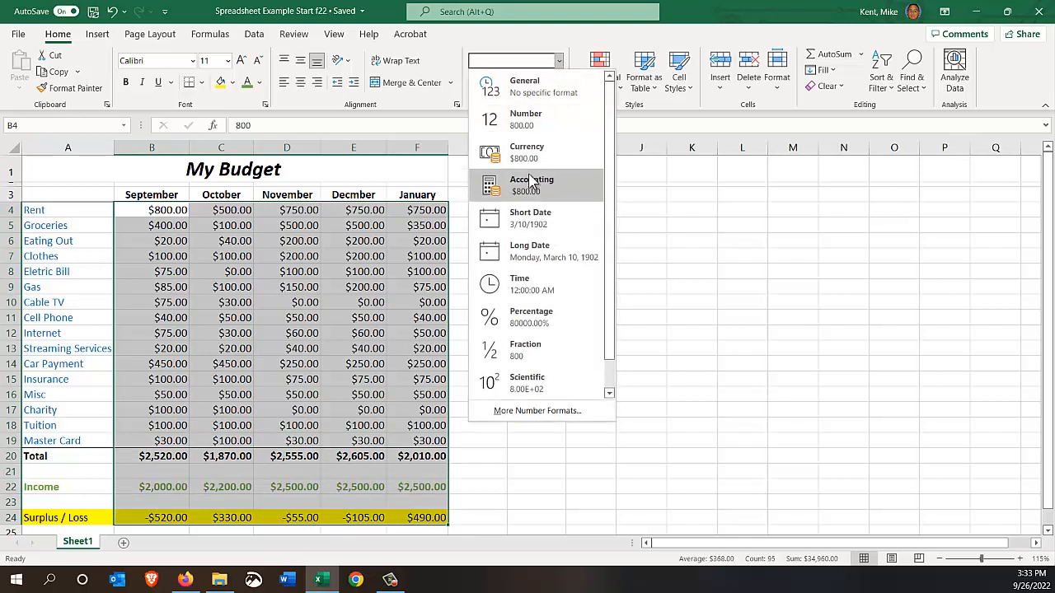
{"action": "left_click", "coordinate": [535, 156]}
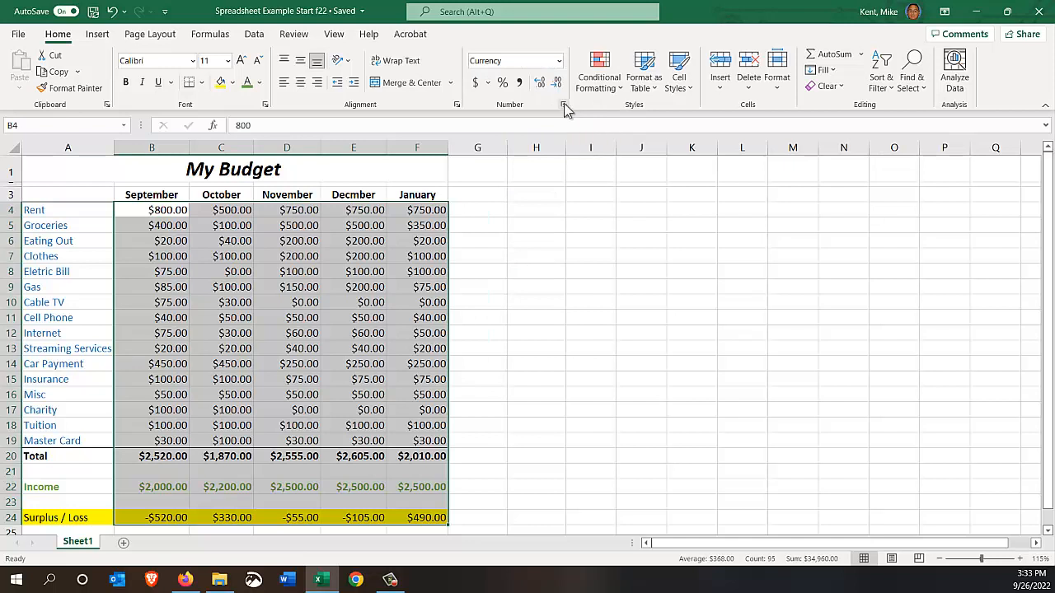
{"action": "left_click", "coordinate": [564, 105]}
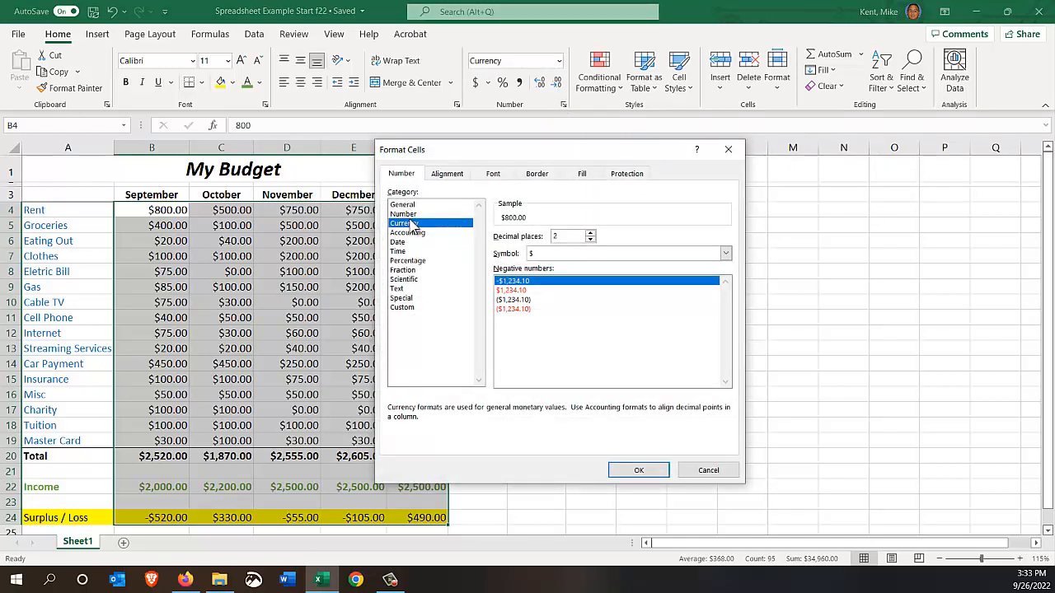
{"action": "left_click", "coordinate": [590, 239]}
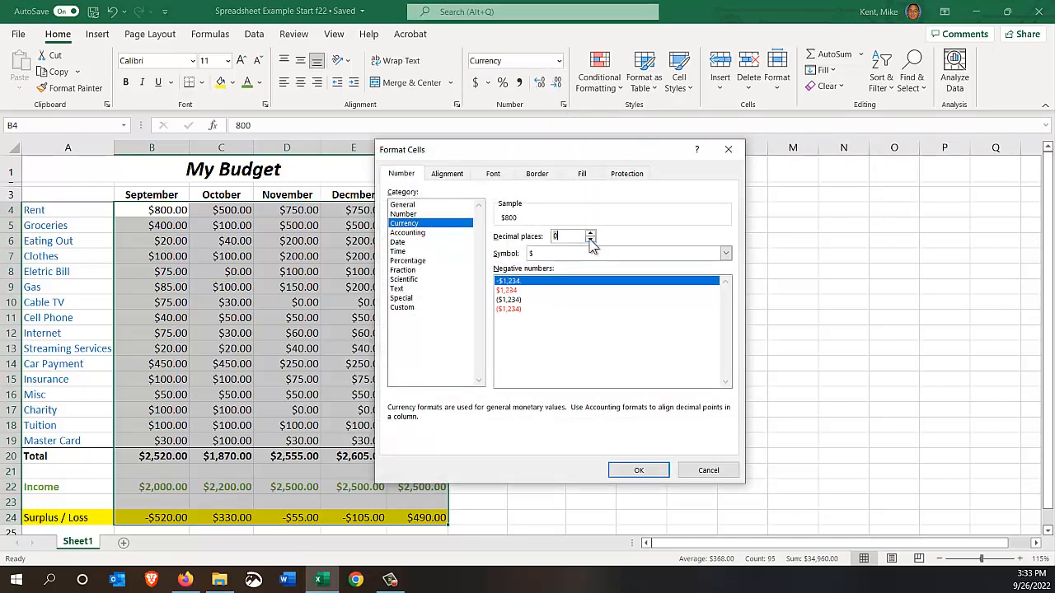
{"action": "left_click", "coordinate": [590, 233]}
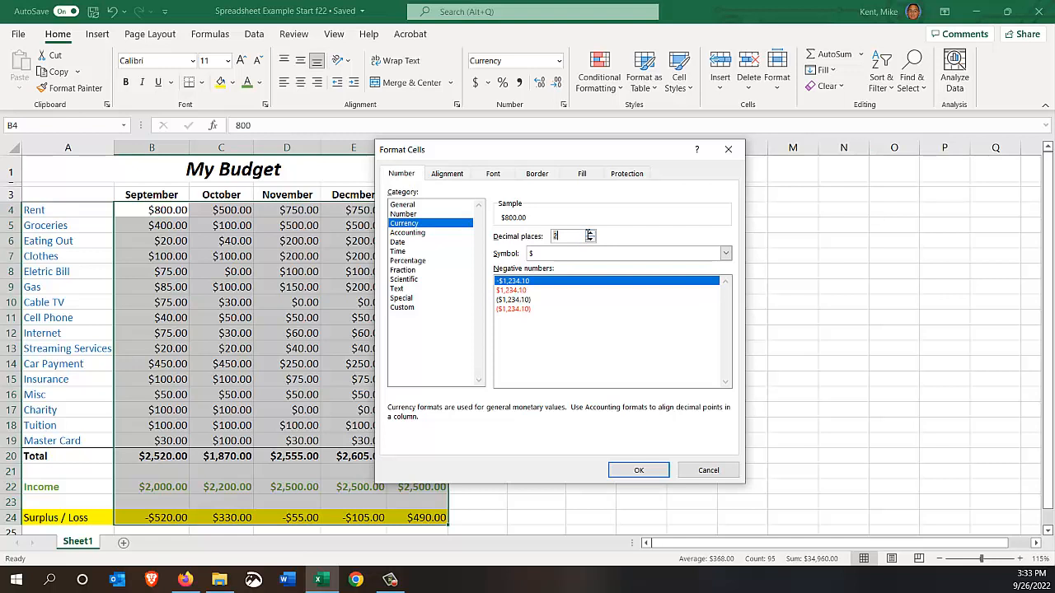
{"action": "left_click", "coordinate": [518, 291]}
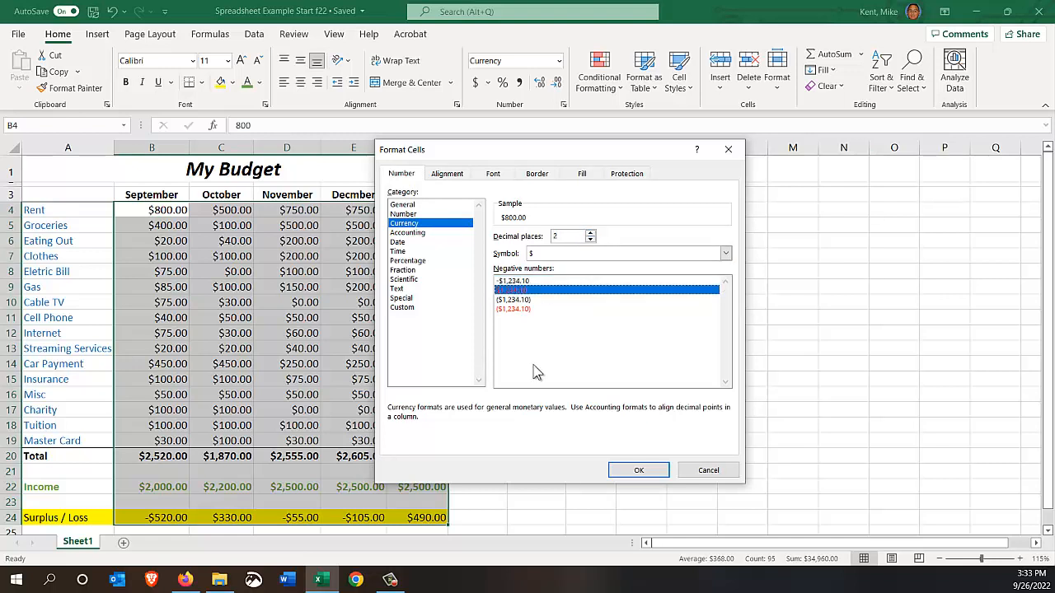
{"action": "left_click", "coordinate": [514, 309]}
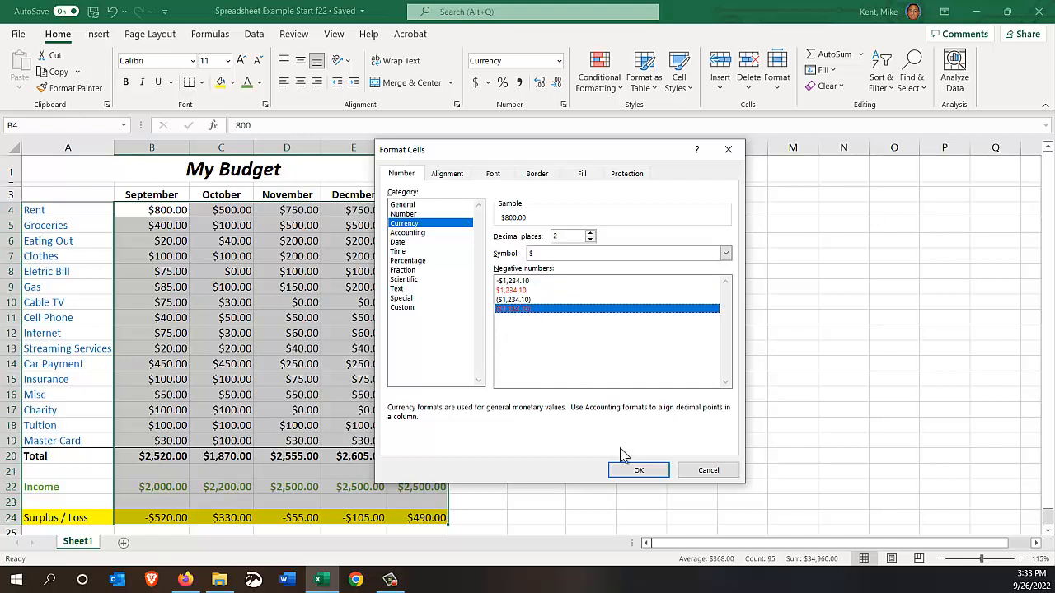
{"action": "left_click", "coordinate": [639, 470]}
{"action": "left_click", "coordinate": [583, 500]}
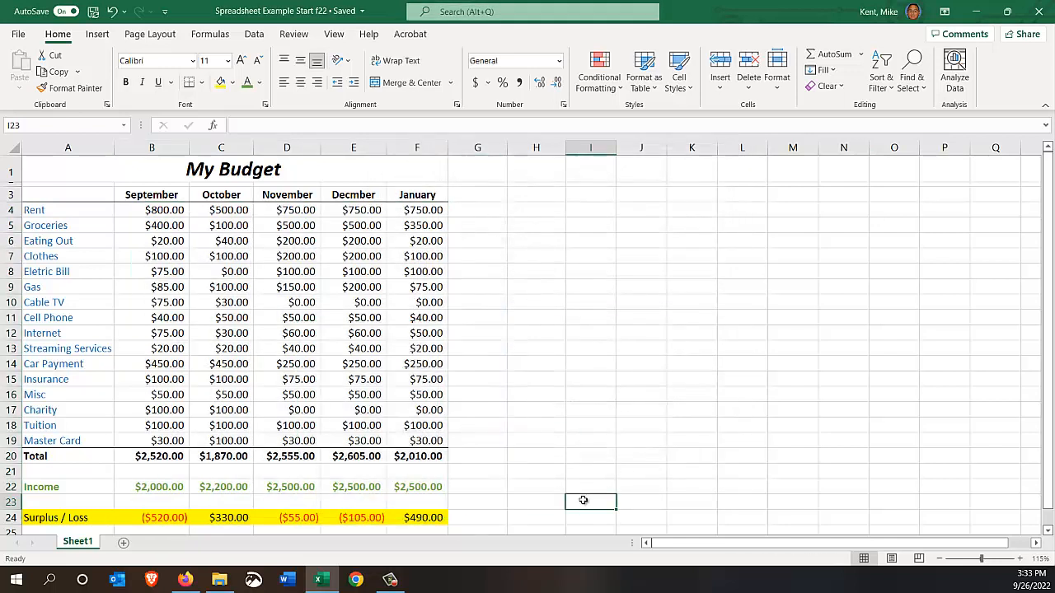
Inspect the negative Surplus / Loss cells for November, December and September, and the September Total formula
{"action": "left_click", "coordinate": [310, 520]}
{"action": "left_click", "coordinate": [359, 521]}
{"action": "left_click", "coordinate": [166, 521]}
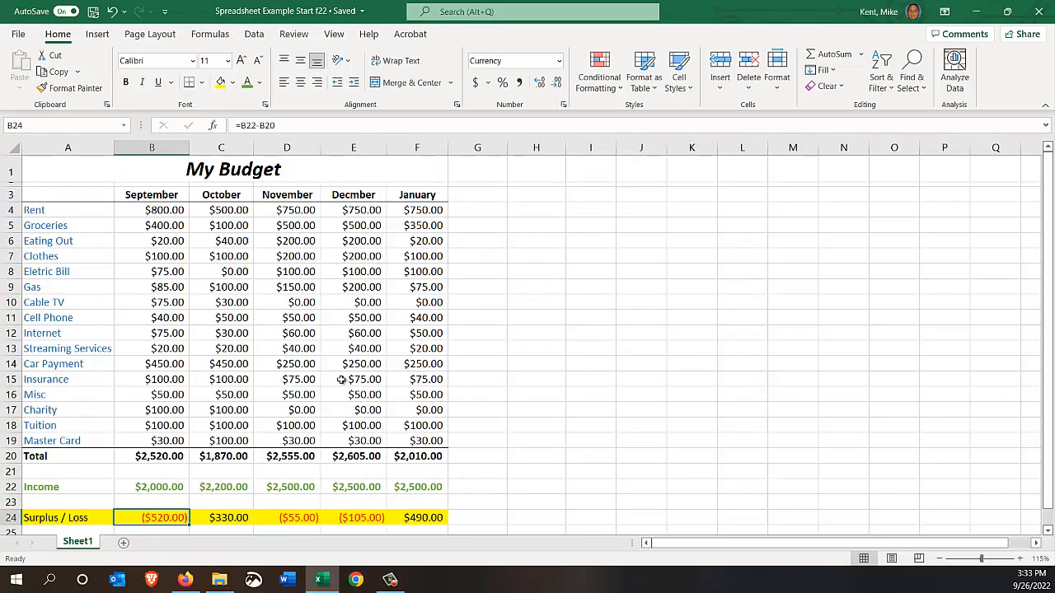
{"action": "left_click", "coordinate": [159, 455]}
{"action": "key", "text": "alt+equal"}
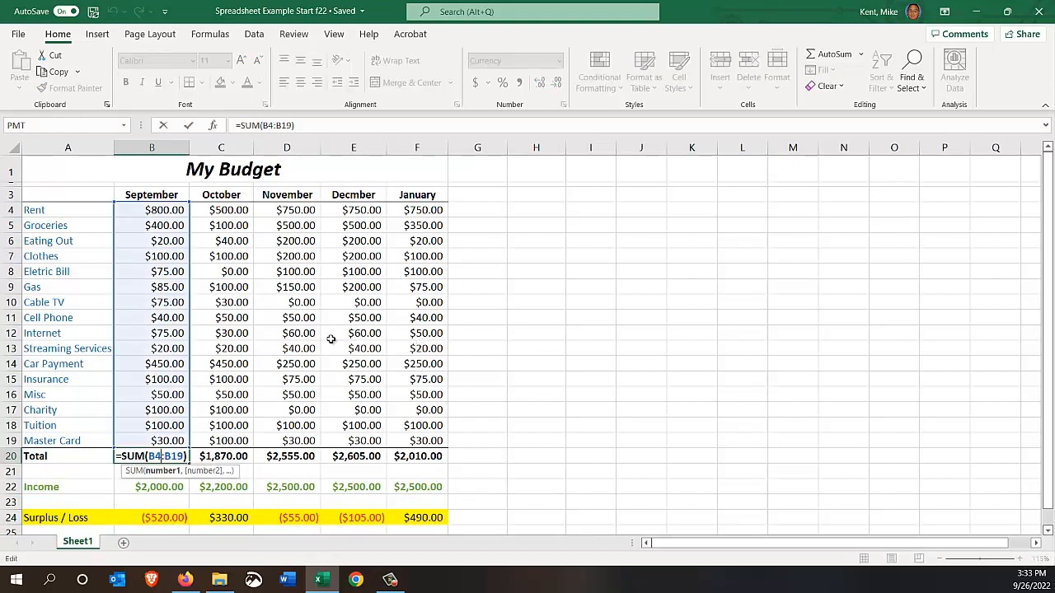
{"action": "key", "text": "ctrl+Return"}
Review the expense labels and figures and the September formulas =SUM(B4:B19) and =B22-B20
{"action": "left_click_drag", "start_coordinate": [61, 225], "coordinate": [70, 350]}
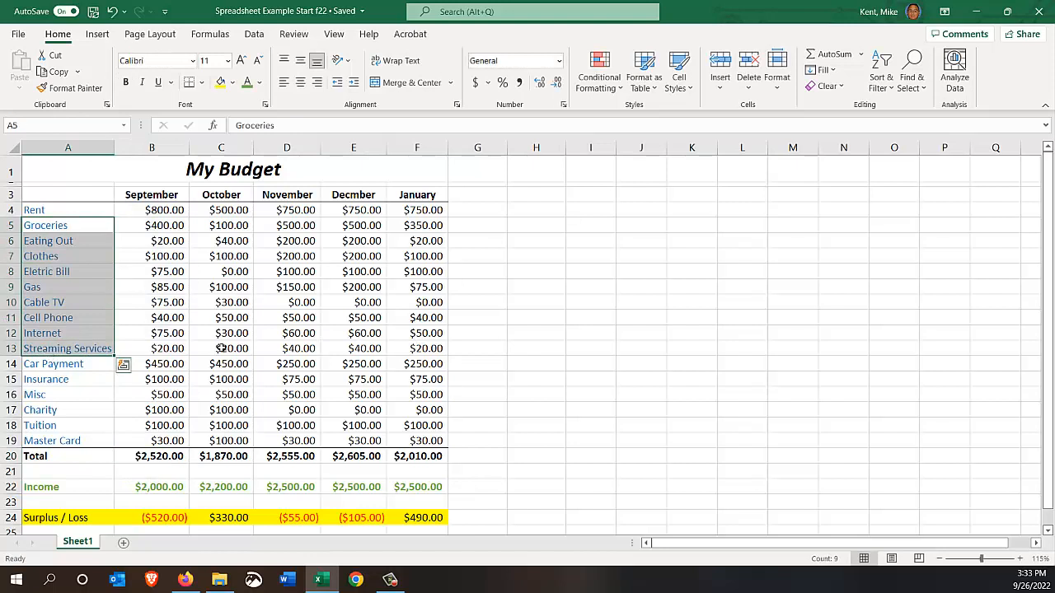
{"action": "left_click_drag", "start_coordinate": [164, 210], "coordinate": [422, 443]}
{"action": "double_click", "coordinate": [185, 461]}
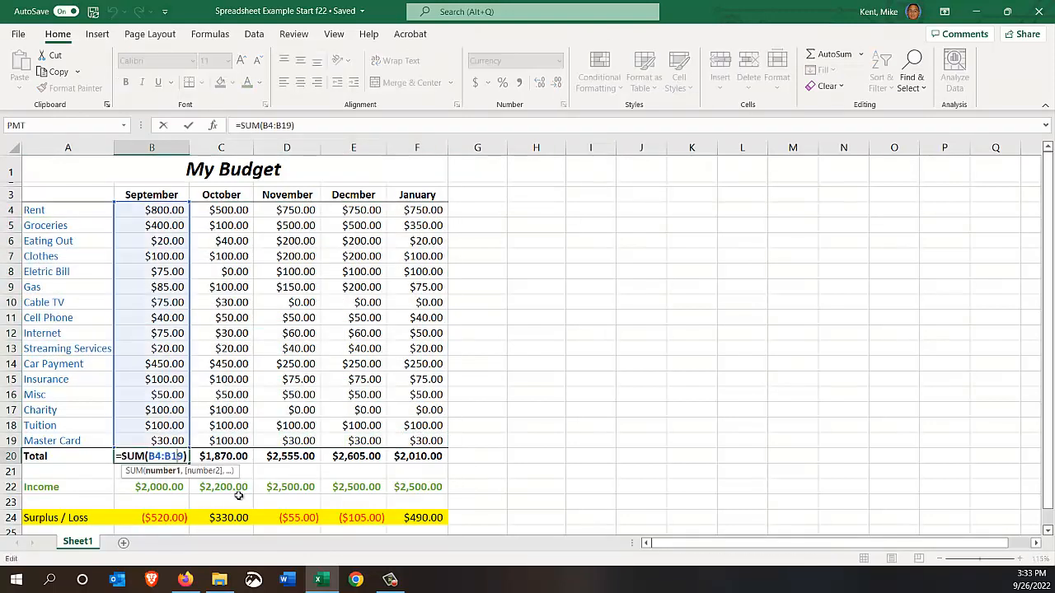
{"action": "left_click", "coordinate": [177, 517]}
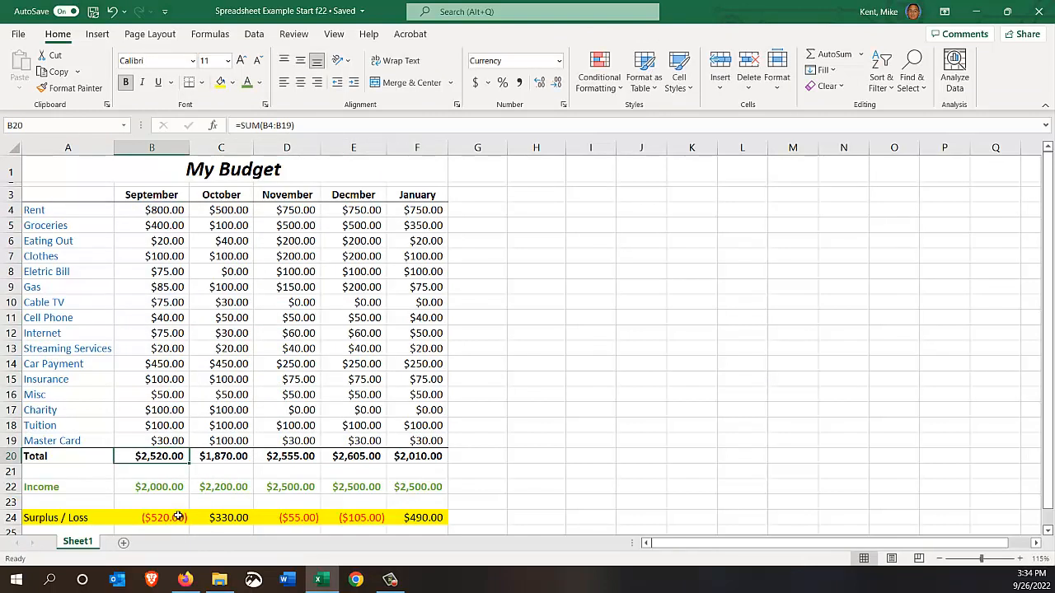
{"action": "type", "text": "=B22-B20"}
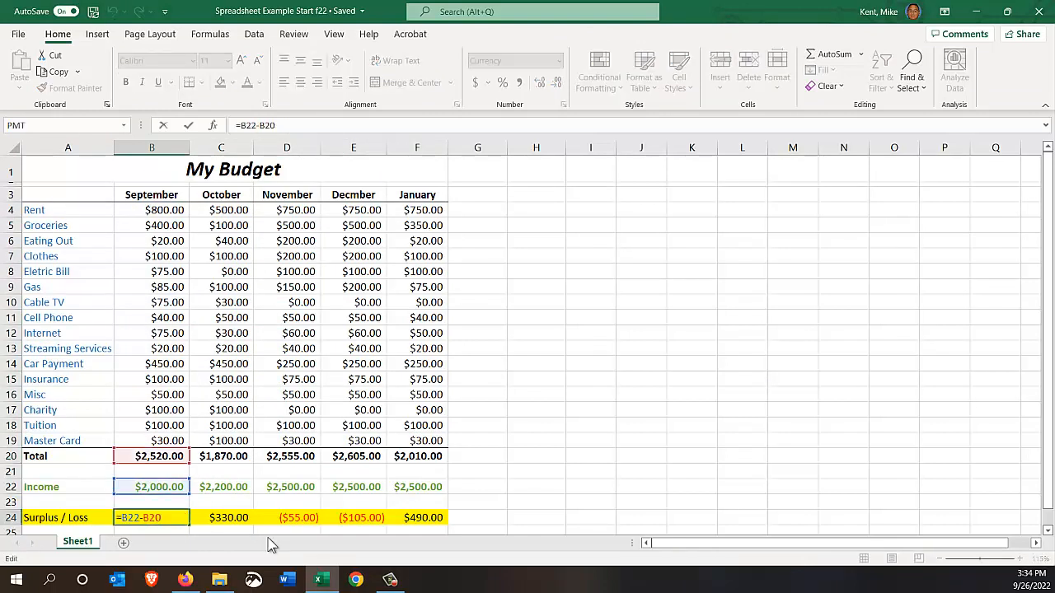
{"action": "key", "text": "ctrl+Return"}
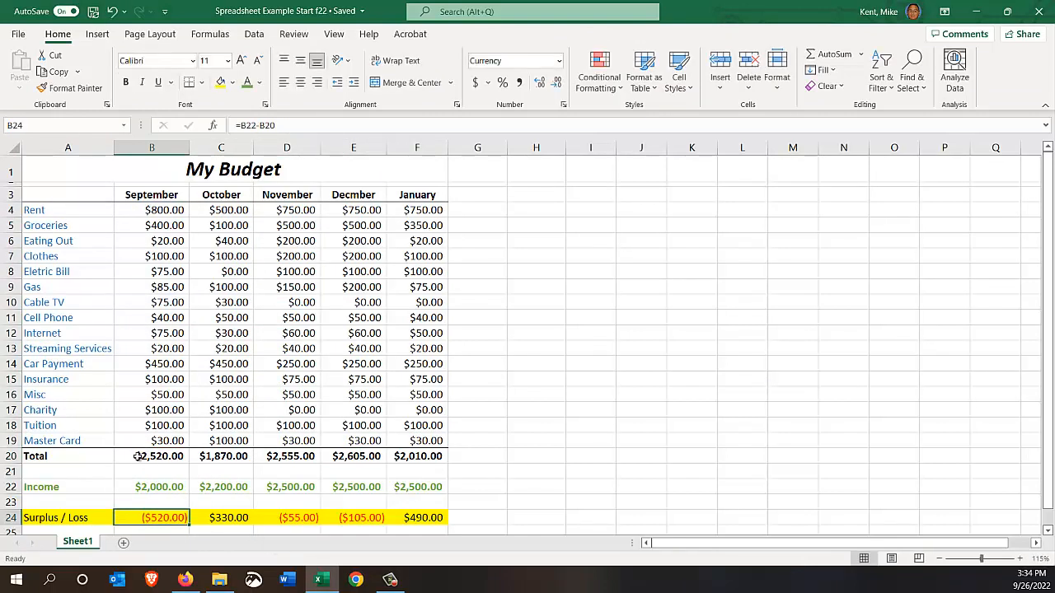
Examine the SUM function name and the B4:B19 range inside the September Total formula
{"action": "double_click", "coordinate": [135, 457]}
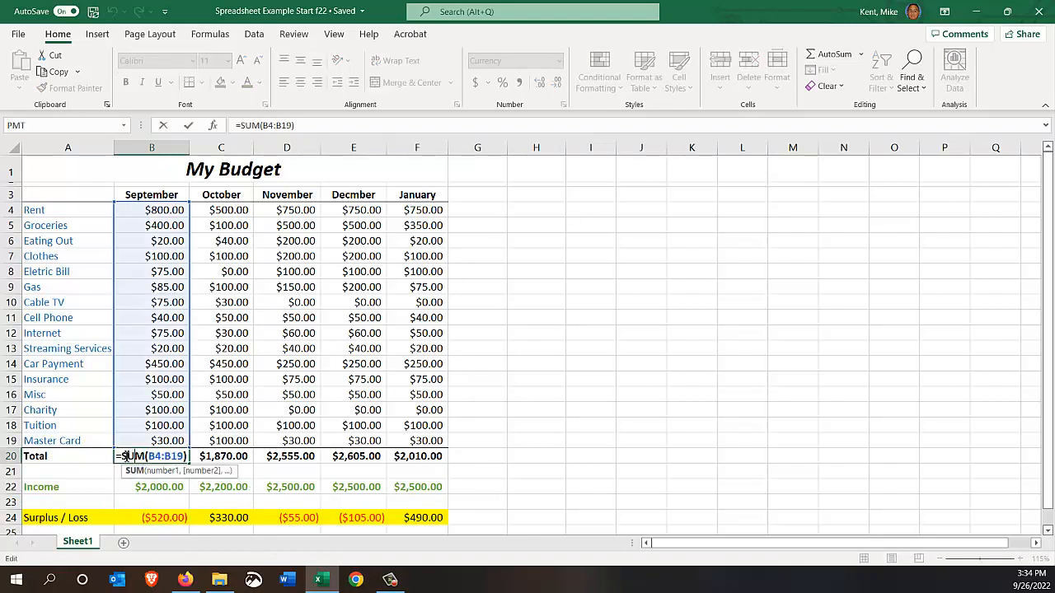
{"action": "left_click_drag", "start_coordinate": [123, 456], "coordinate": [145, 456]}
{"action": "left_click_drag", "start_coordinate": [150, 456], "coordinate": [186, 456]}
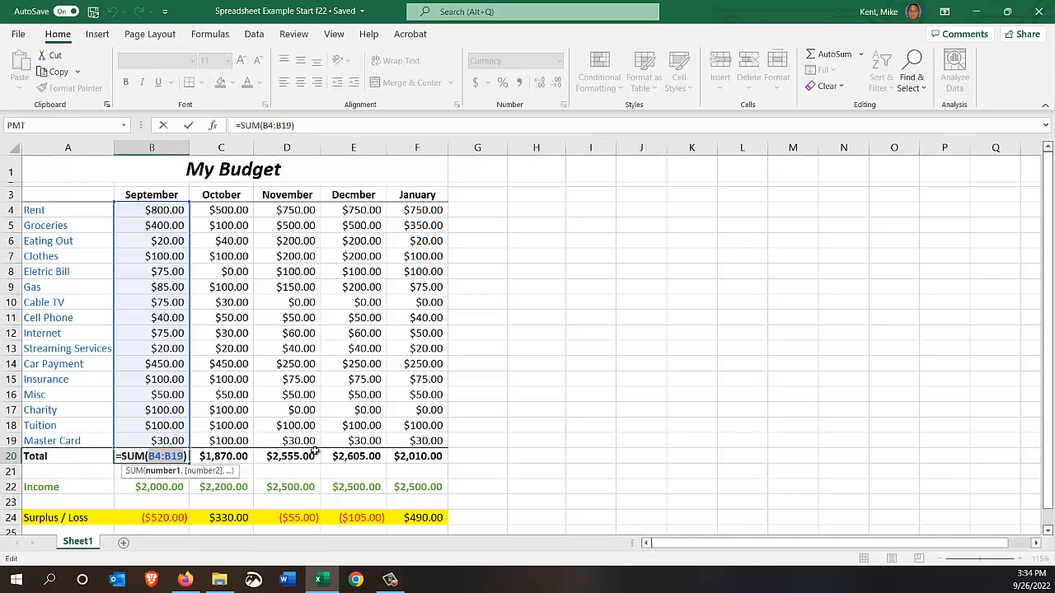
{"action": "left_click", "coordinate": [974, 11]}
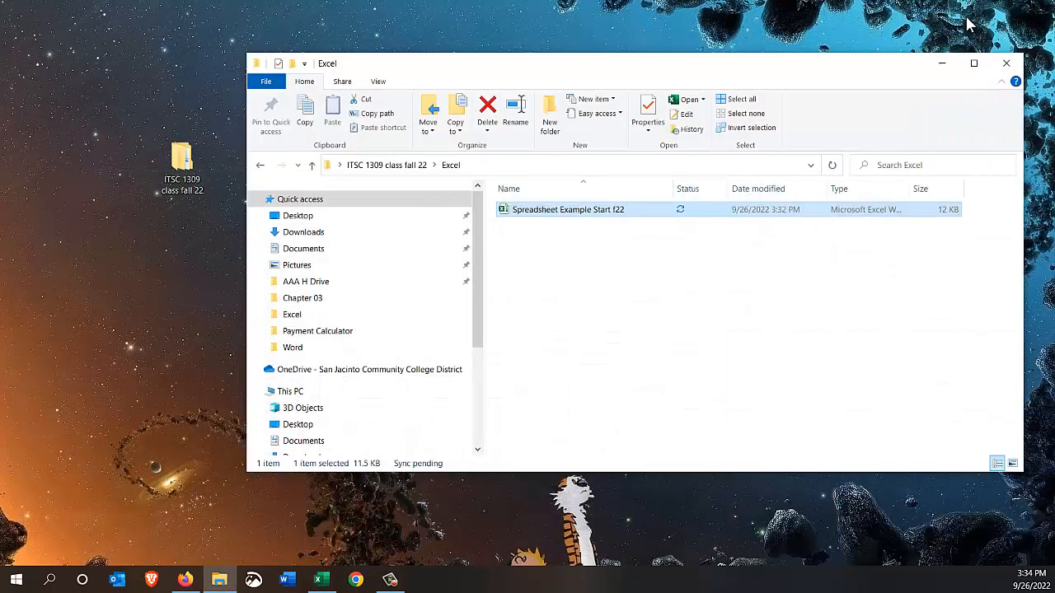
{"action": "left_click", "coordinate": [320, 580]}
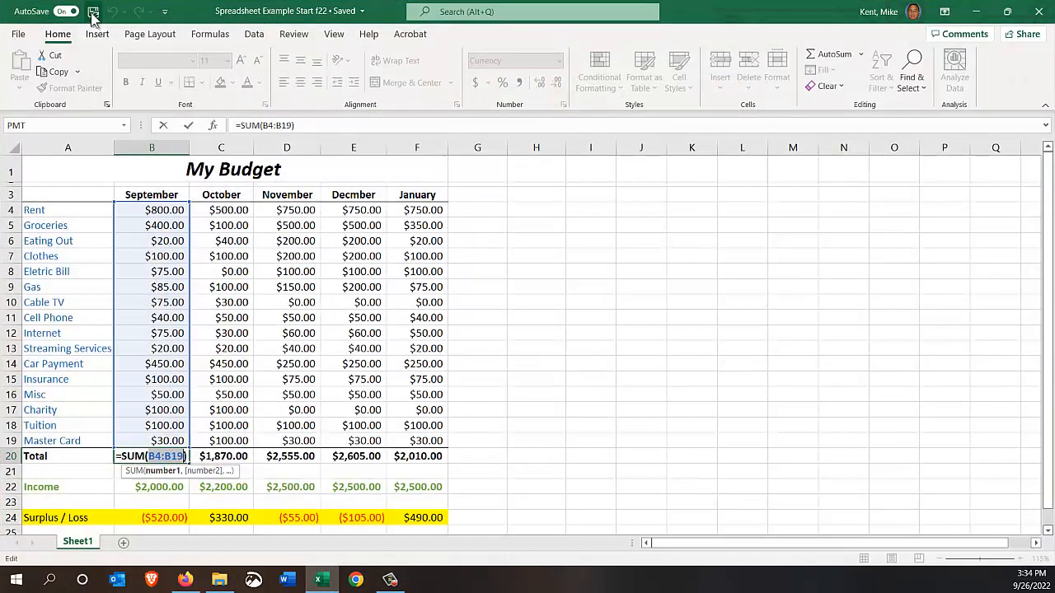
Save a copy of the workbook in the OneDrive Desktop folder as Spreadsheet Example Finish f22 and close it
{"action": "left_click", "coordinate": [19, 35]}
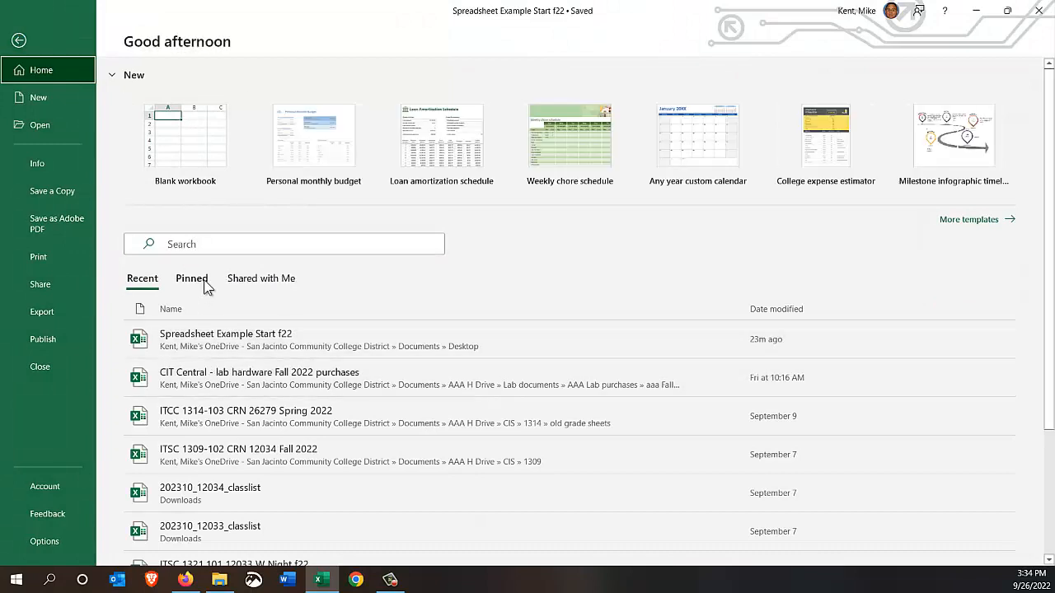
{"action": "left_click", "coordinate": [51, 190]}
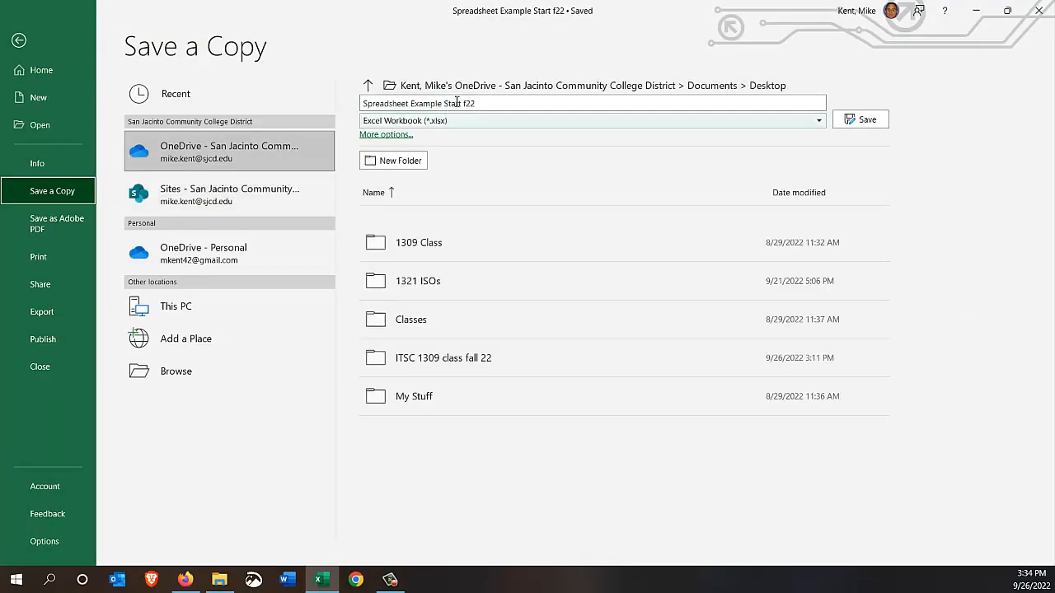
{"action": "left_click", "coordinate": [457, 102]}
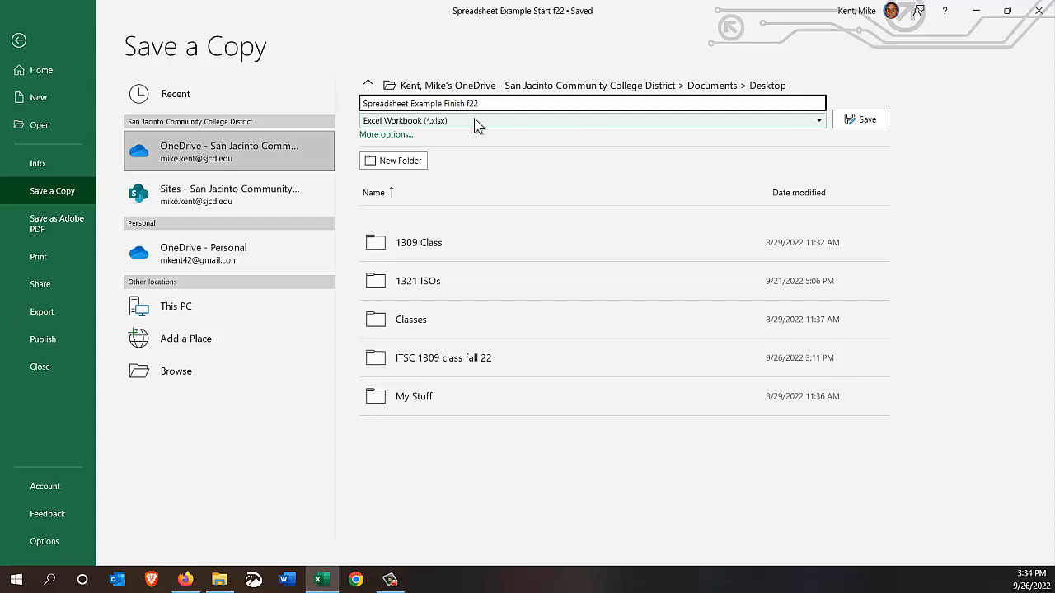
{"action": "key", "text": "Return"}
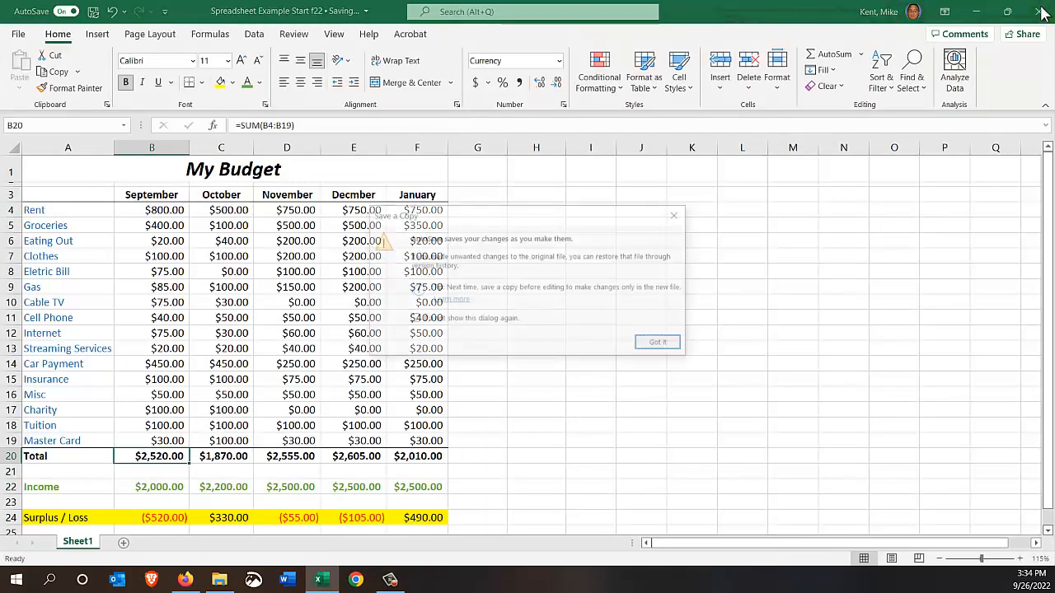
{"action": "left_click", "coordinate": [661, 344]}
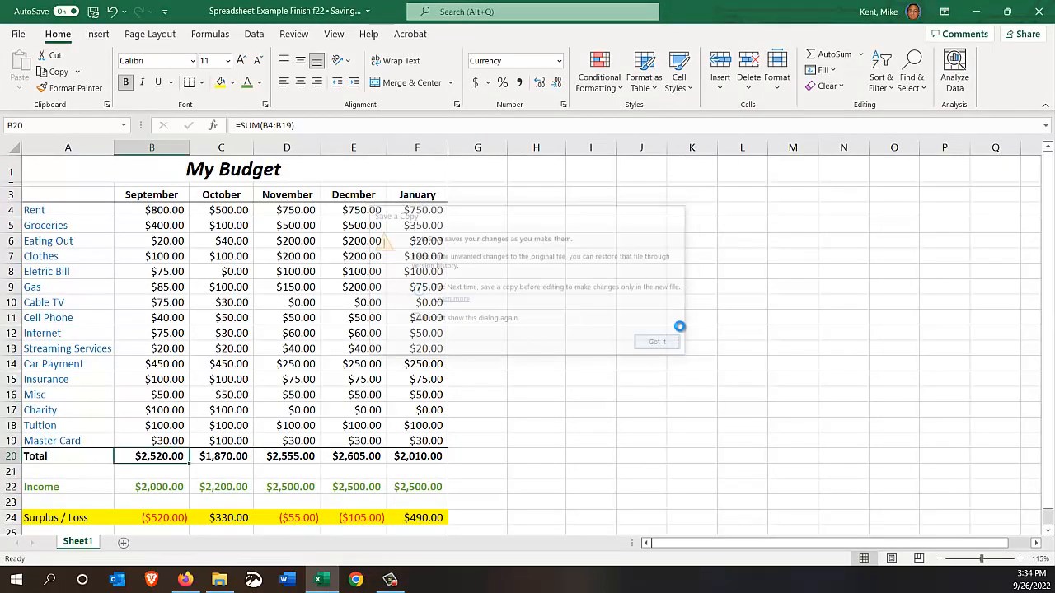
{"action": "left_click", "coordinate": [1039, 13]}
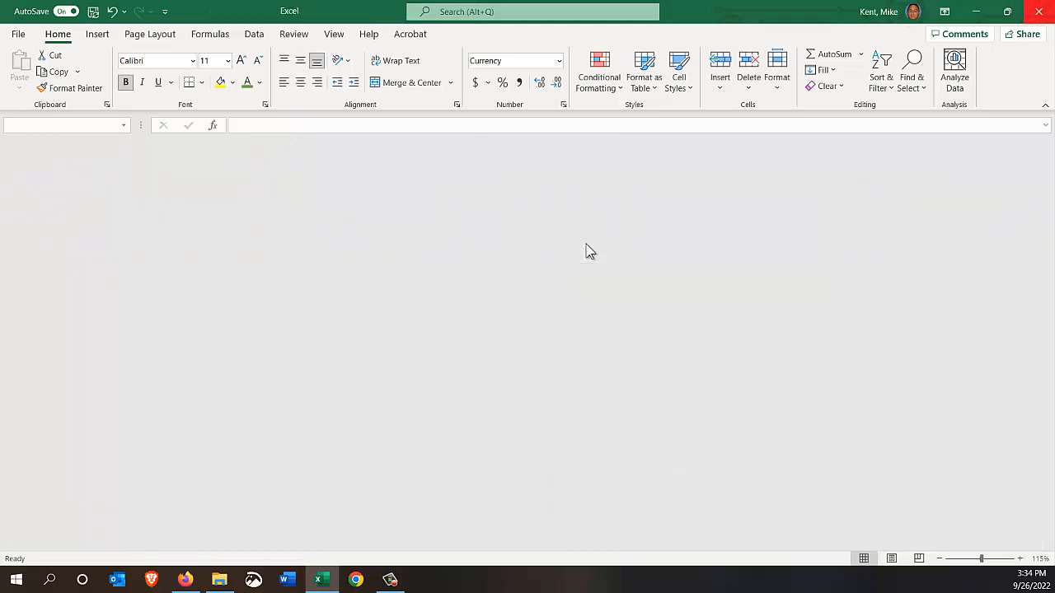